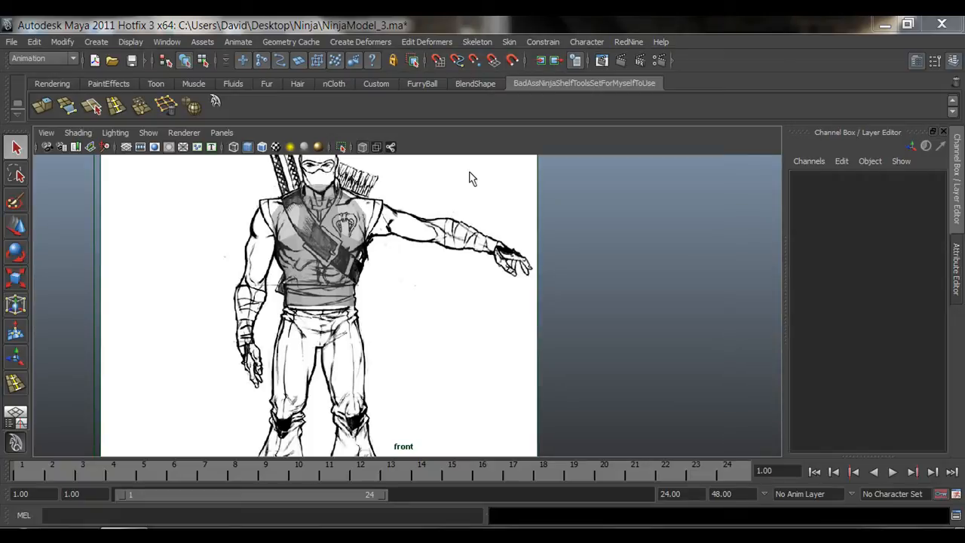
Examine the ninja reference drawings and the torso mesh in the front and perspective views
{"action": "middle_click_drag", "start_coordinate": [307, 327], "coordinate": [341, 312], "text": "alt"}
{"action": "right_click_drag", "start_coordinate": [341, 312], "coordinate": [390, 267], "text": "alt"}
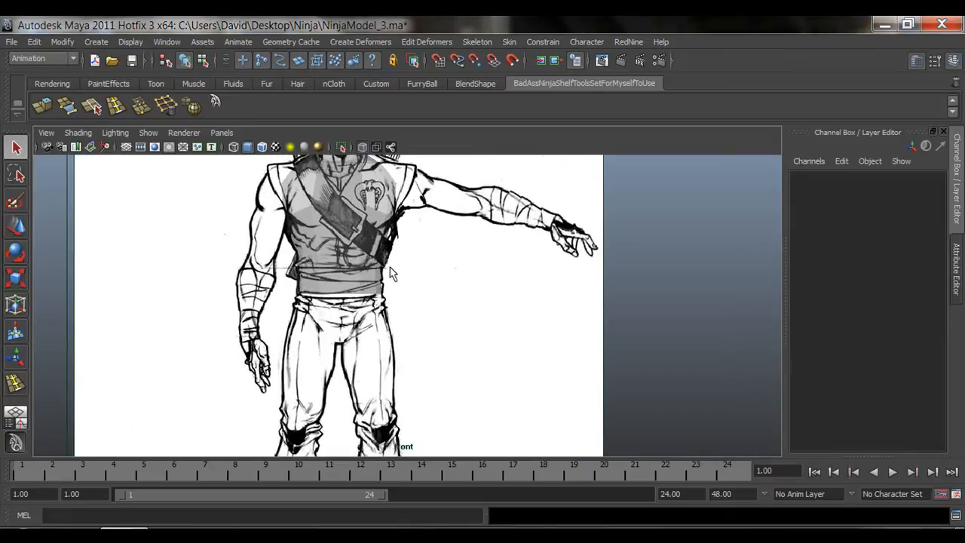
{"action": "middle_click_drag", "start_coordinate": [277, 241], "coordinate": [344, 261], "text": "alt"}
{"action": "right_click_drag", "start_coordinate": [344, 261], "coordinate": [436, 273], "text": "alt"}
{"action": "middle_click_drag", "start_coordinate": [437, 272], "coordinate": [419, 312], "text": "alt"}
{"action": "key", "text": "space"}
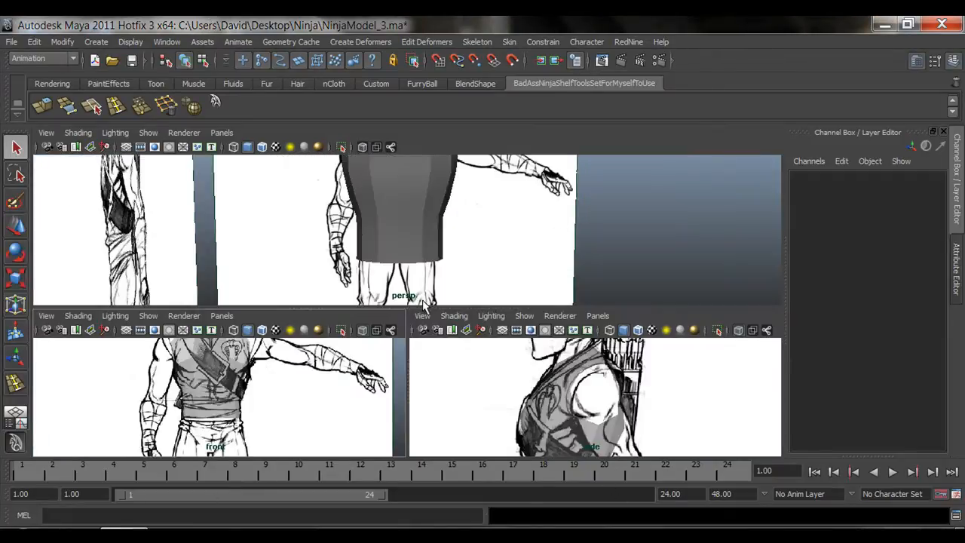
{"action": "key", "text": "space"}
{"action": "right_click_drag", "start_coordinate": [469, 282], "coordinate": [377, 297], "text": "alt"}
{"action": "left_click_drag", "start_coordinate": [377, 297], "coordinate": [383, 309], "text": "alt"}
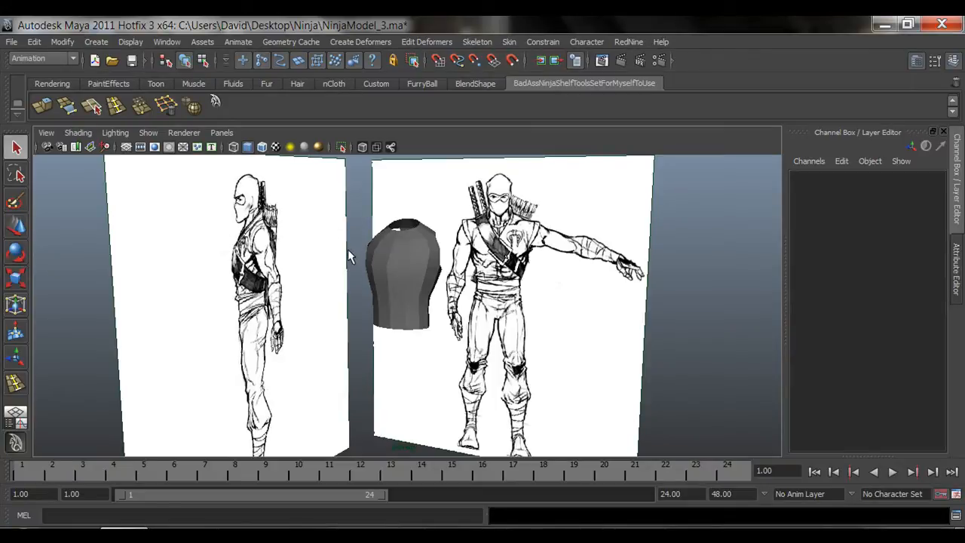
Hide the cameras in the perspective view so only the torso mesh is displayed
{"action": "left_click", "coordinate": [148, 132]}
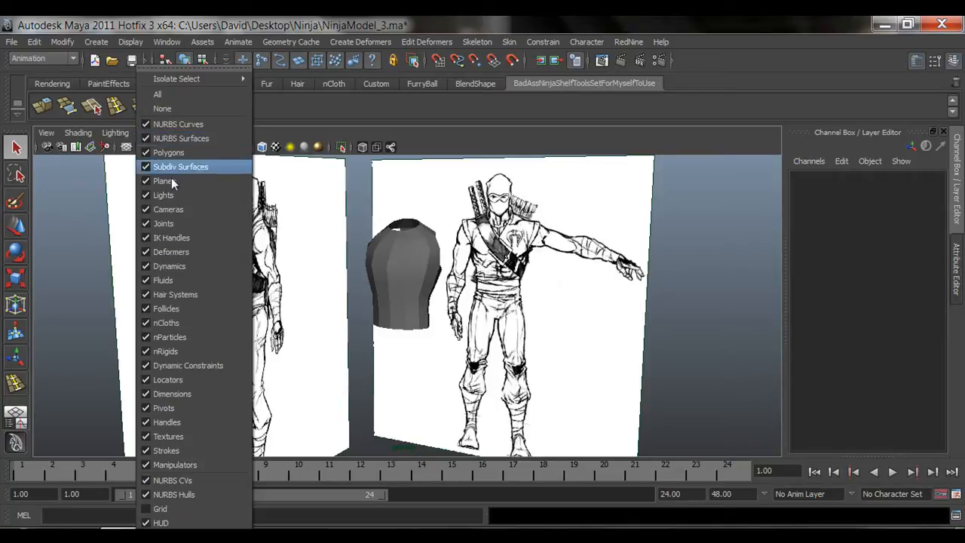
{"action": "left_click", "coordinate": [154, 209]}
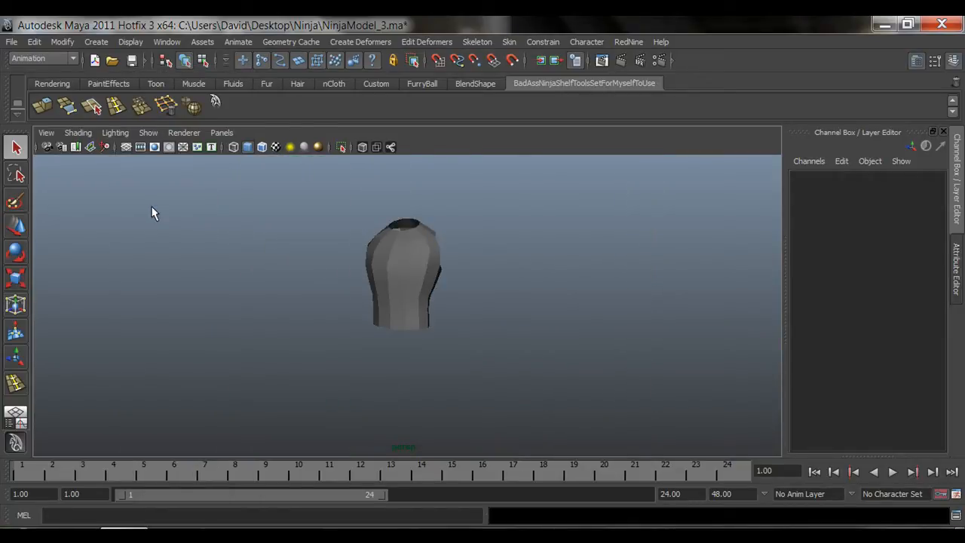
{"action": "scroll", "coordinate": [448, 319], "scroll_direction": "up", "scroll_amount": 3}
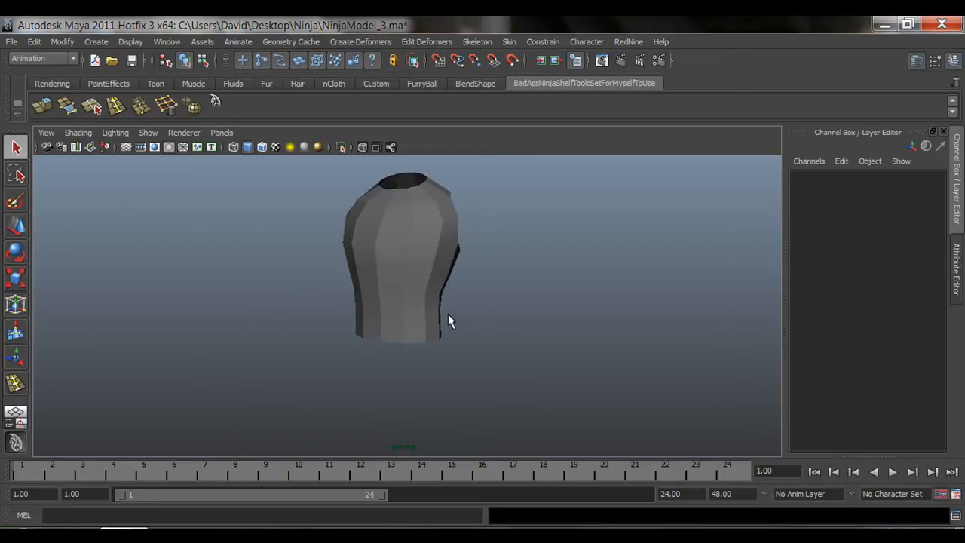
{"action": "left_click_drag", "start_coordinate": [467, 359], "coordinate": [500, 362], "text": "alt"}
{"action": "mouse_move", "coordinate": [499, 362]}
{"action": "middle_mouse_down", "text": "alt"}
{"action": "mouse_move", "coordinate": [508, 365]}
{"action": "mouse_move", "coordinate": [490, 350]}
{"action": "middle_mouse_up", "text": "alt"}
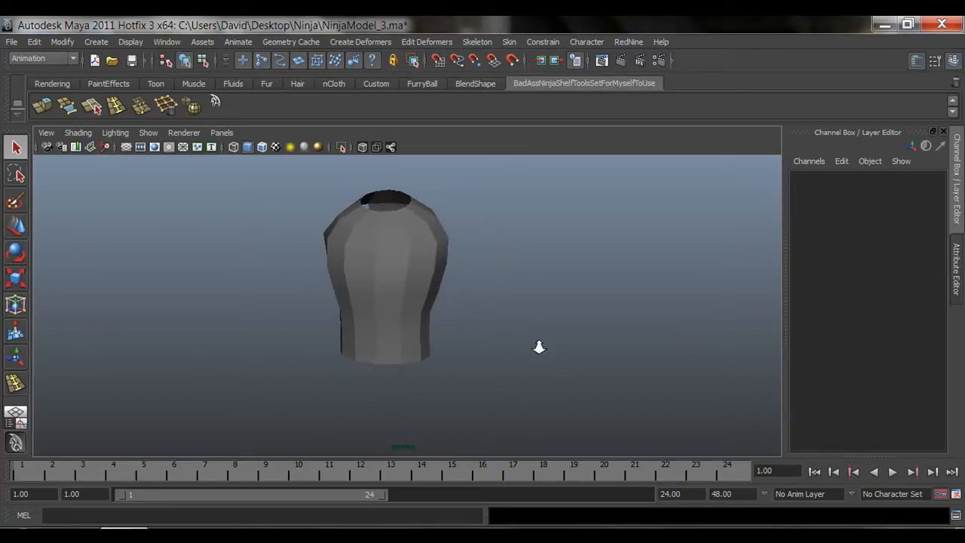
{"action": "right_click_drag", "start_coordinate": [538, 347], "coordinate": [417, 341], "text": "alt"}
{"action": "middle_click_drag", "start_coordinate": [416, 341], "coordinate": [444, 336], "text": "alt"}
{"action": "right_click_drag", "start_coordinate": [407, 342], "coordinate": [473, 348], "text": "alt"}
Try to hide the cameras in the front view
{"action": "key", "text": "space"}
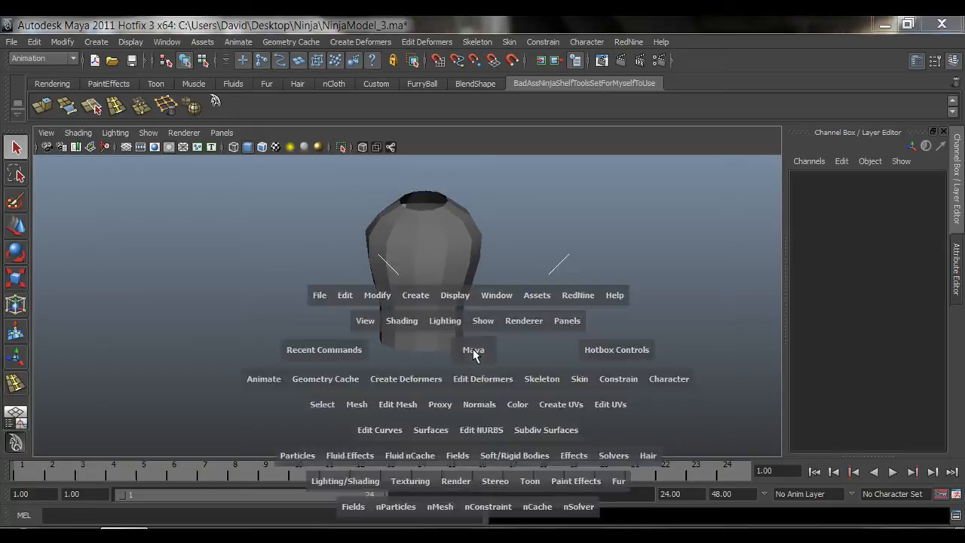
{"action": "right_click_drag", "start_coordinate": [317, 393], "coordinate": [269, 382], "text": "alt"}
{"action": "middle_click_drag", "start_coordinate": [269, 382], "coordinate": [269, 414], "text": "alt"}
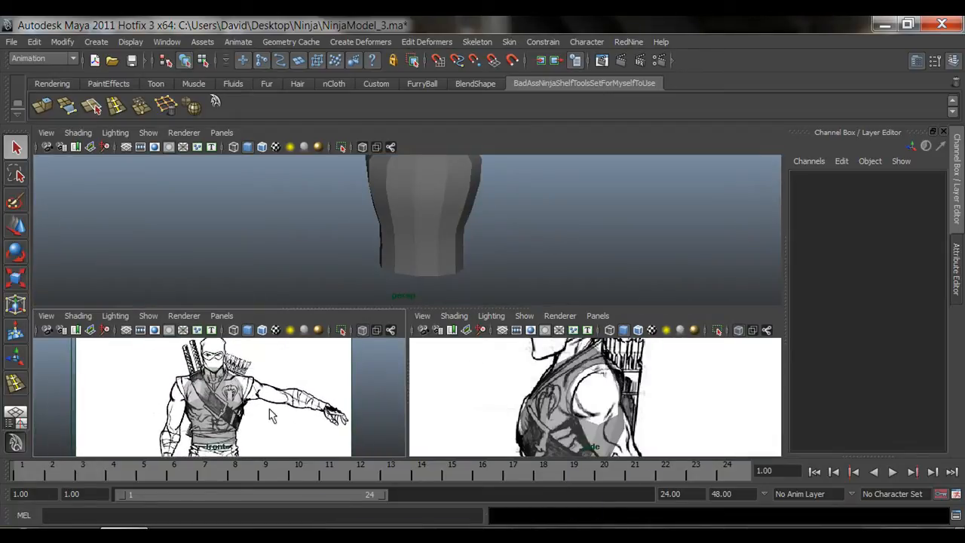
{"action": "right_click_drag", "start_coordinate": [316, 411], "coordinate": [292, 405], "text": "alt"}
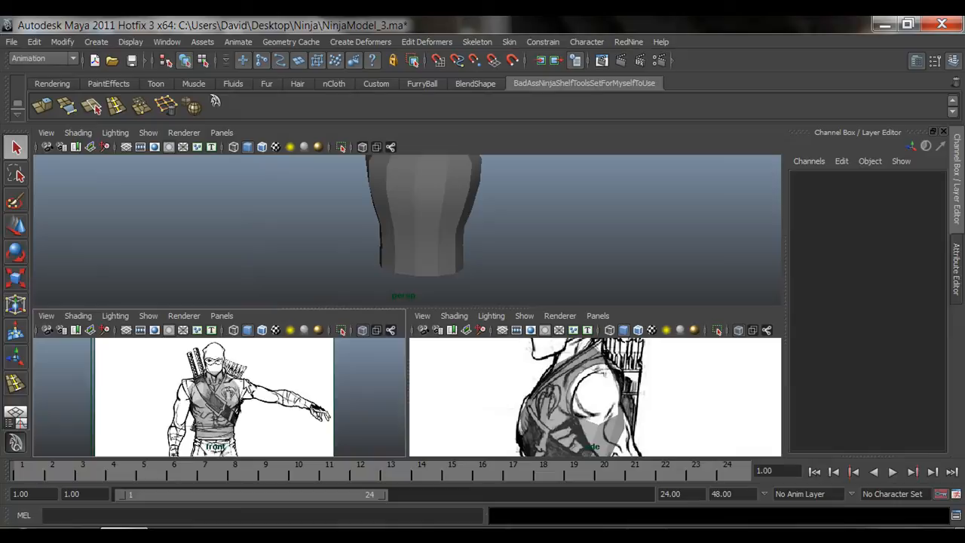
{"action": "left_click", "coordinate": [148, 315]}
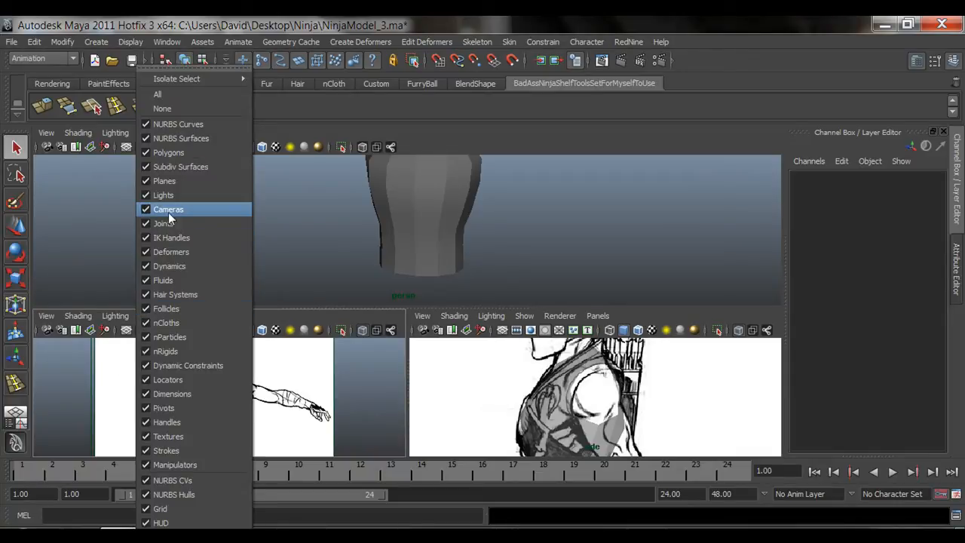
{"action": "left_click", "coordinate": [167, 211]}
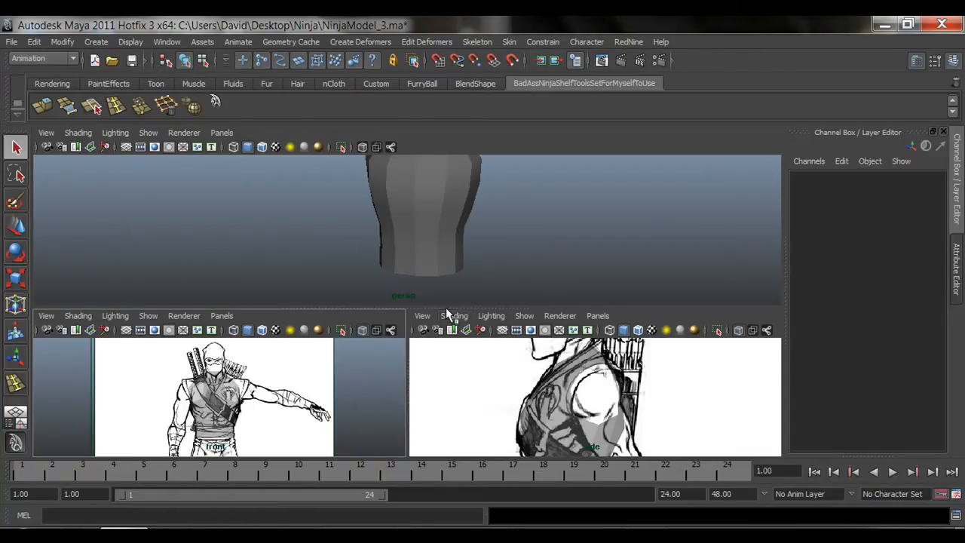
Enlarge the front and side views and frame the ninja's upper body in both
{"action": "left_click_drag", "start_coordinate": [446, 307], "coordinate": [445, 272]}
{"action": "right_click_drag", "start_coordinate": [632, 389], "coordinate": [512, 383], "text": "alt"}
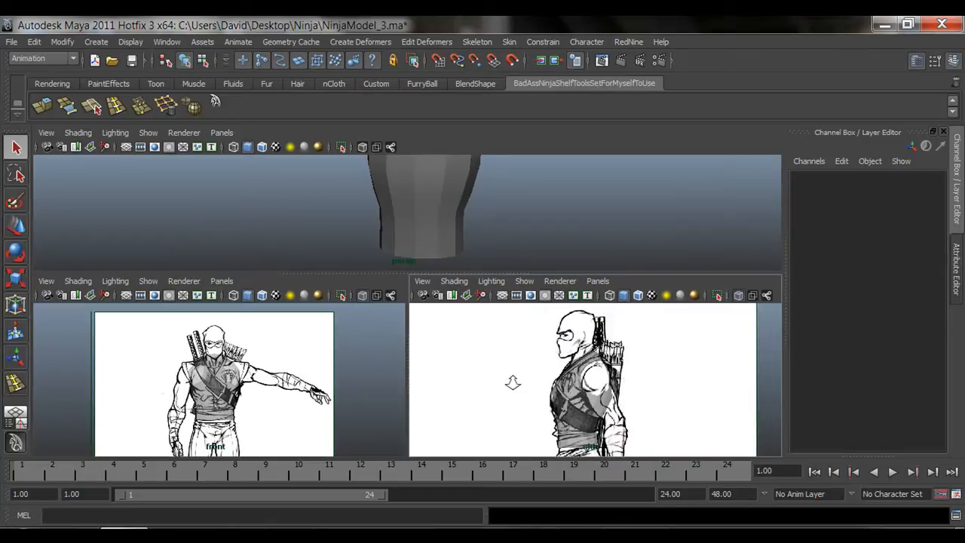
{"action": "middle_click_drag", "start_coordinate": [285, 395], "coordinate": [294, 375], "text": "alt"}
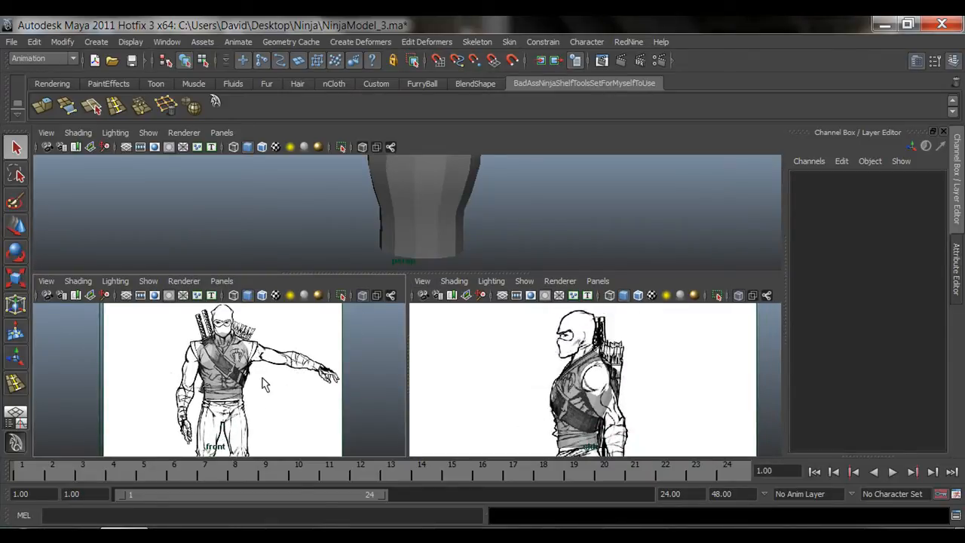
Select the modelled half of the torso, inspect it against the front reference and in perspective, and deselect it
{"action": "key", "text": "space"}
{"action": "left_click", "coordinate": [423, 324]}
{"action": "right_click_drag", "start_coordinate": [248, 364], "coordinate": [444, 354], "text": "alt"}
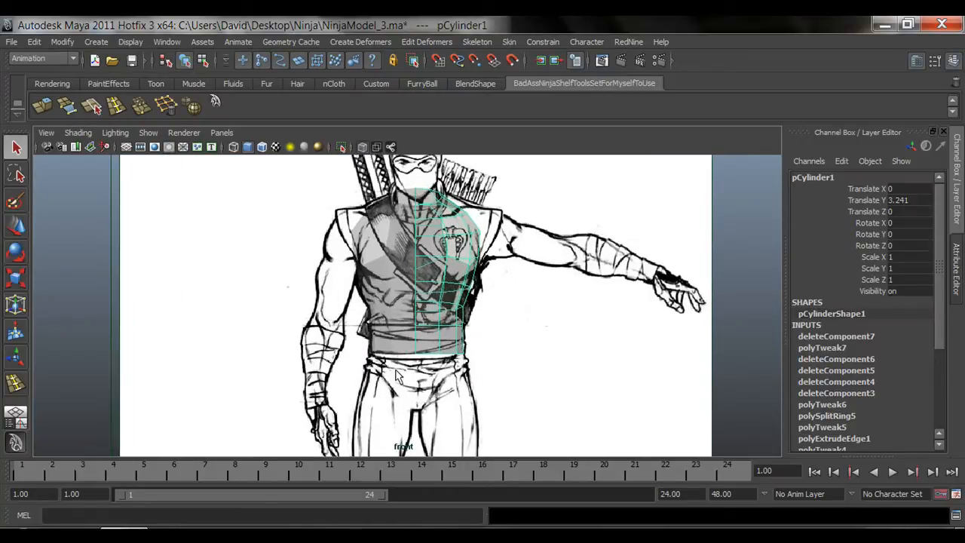
{"action": "middle_click_drag", "start_coordinate": [444, 355], "coordinate": [400, 363], "text": "alt"}
{"action": "key", "text": "space"}
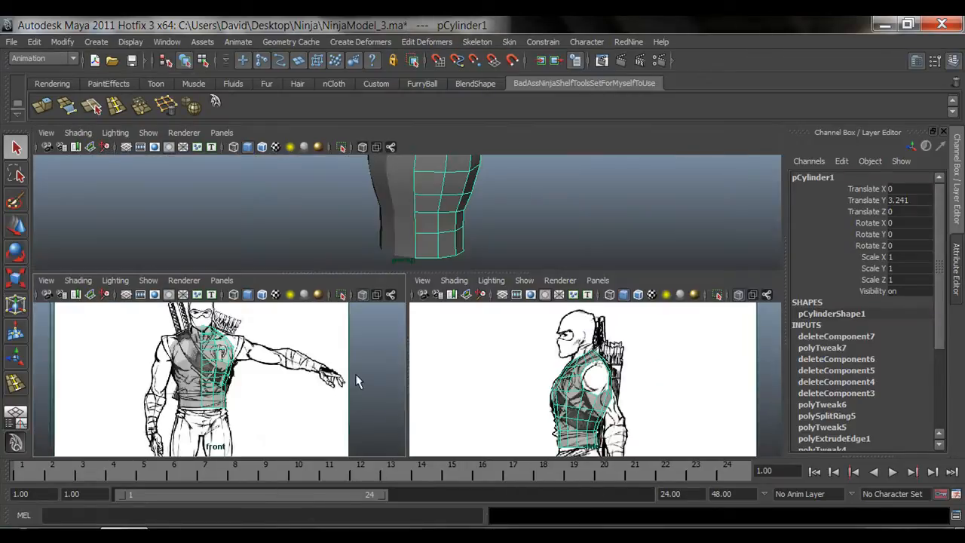
{"action": "key", "text": "space"}
{"action": "left_click", "coordinate": [517, 248]}
{"action": "left_click_drag", "start_coordinate": [519, 250], "coordinate": [476, 300], "text": "alt"}
{"action": "left_click", "coordinate": [422, 291]}
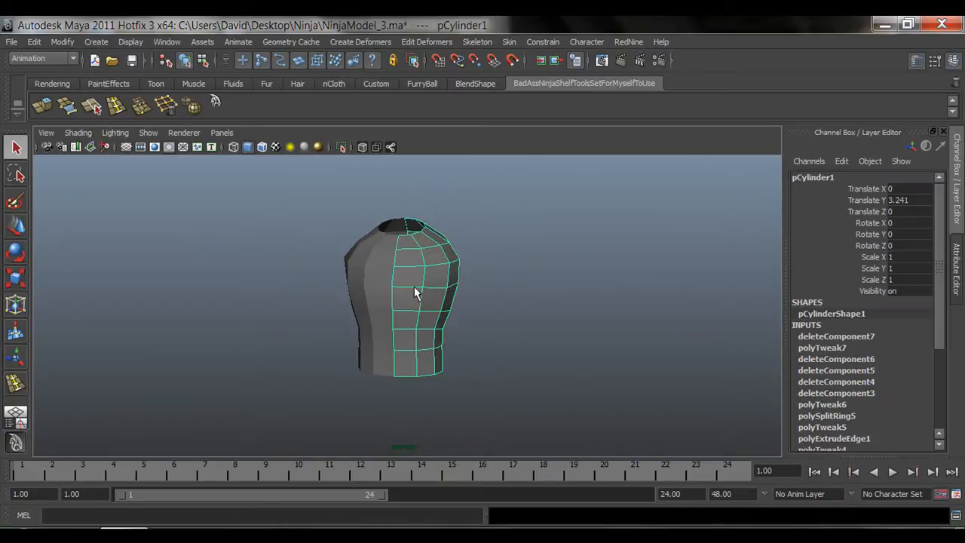
{"action": "left_click", "coordinate": [486, 295]}
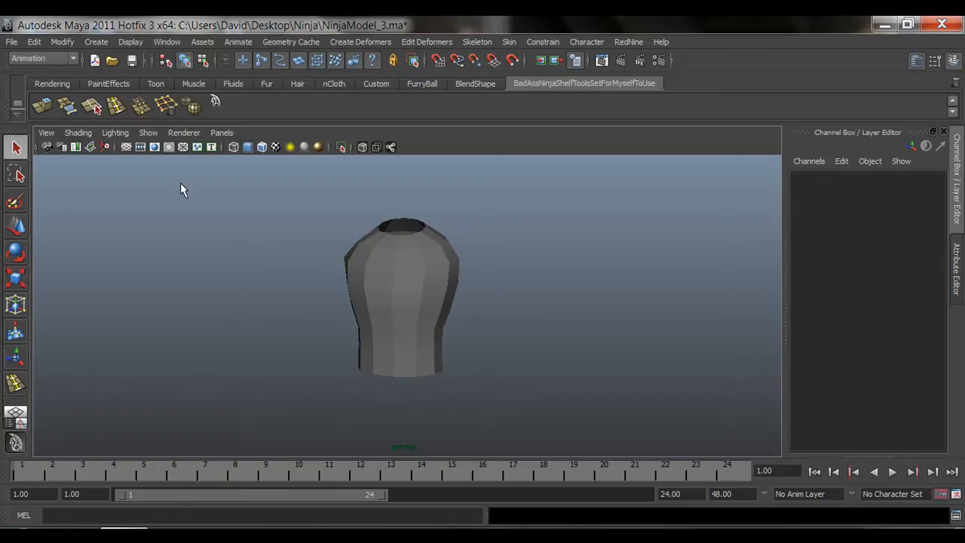
Display the wireframe on the shaded torso in both the perspective view and the front view
{"action": "left_click", "coordinate": [261, 147]}
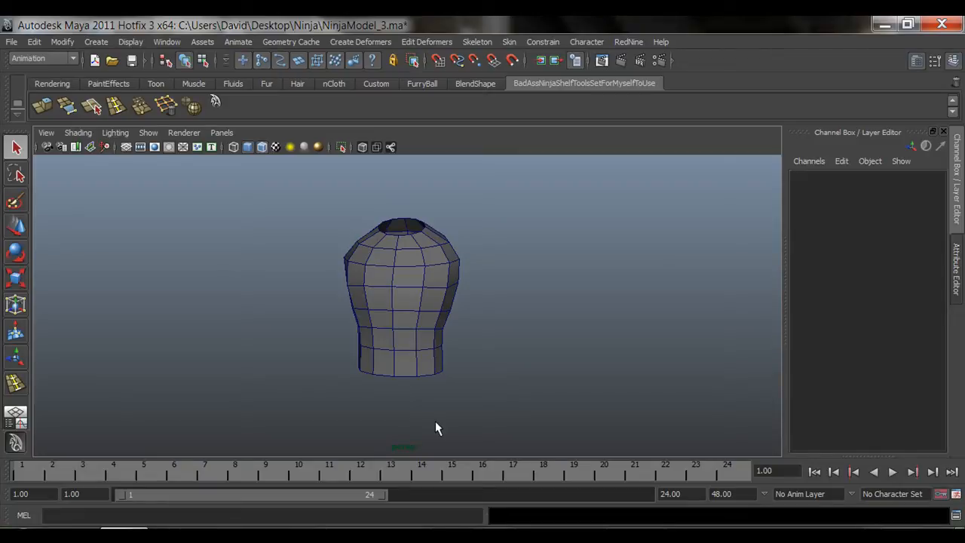
{"action": "left_click_drag", "start_coordinate": [549, 405], "coordinate": [373, 320], "text": "alt"}
{"action": "left_click_drag", "start_coordinate": [536, 354], "coordinate": [512, 360], "text": "alt"}
{"action": "key", "text": "space"}
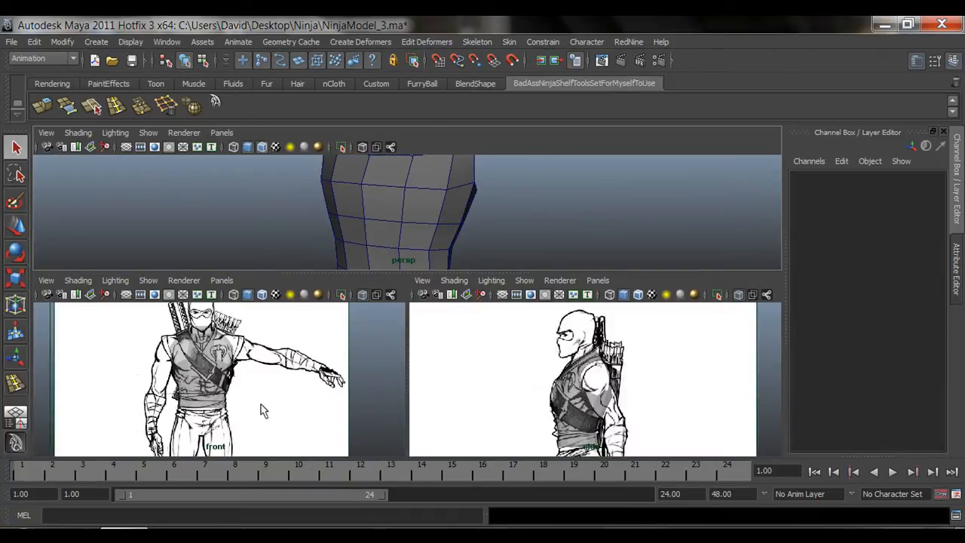
{"action": "key", "text": "space"}
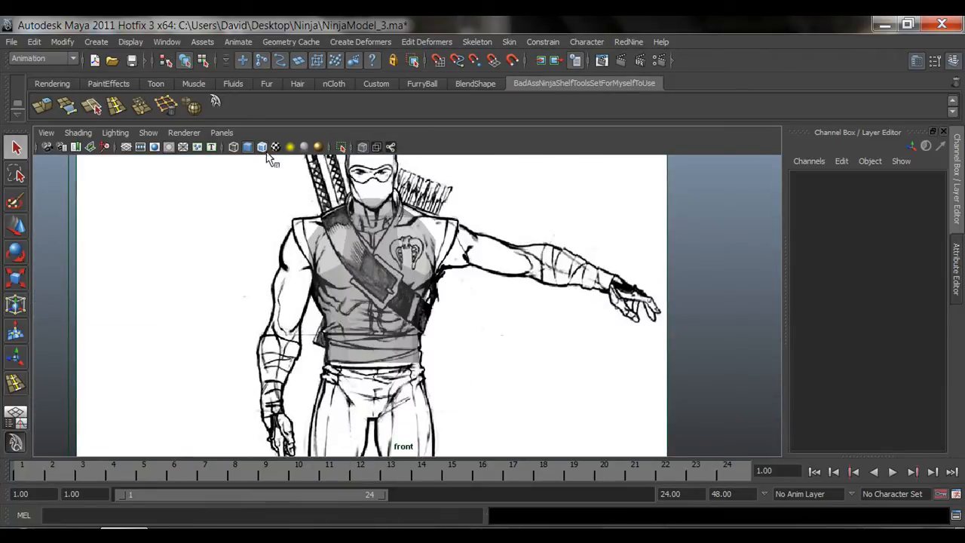
{"action": "left_click", "coordinate": [262, 147]}
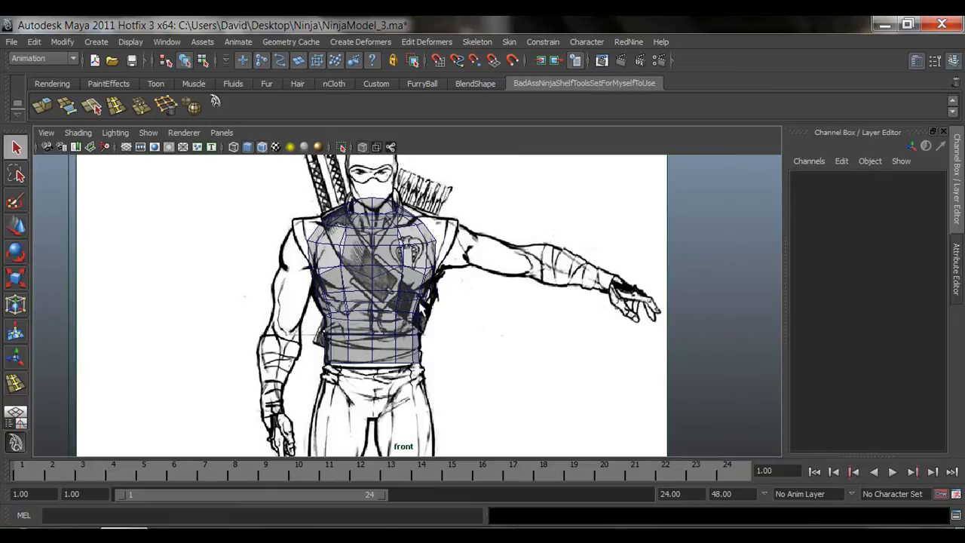
Compare the torso in the front view with X-Ray shading off and on, selecting the horizontal edge across the centre of the chest
{"action": "middle_click_drag", "start_coordinate": [400, 306], "coordinate": [394, 330], "text": "alt"}
{"action": "right_click_drag", "start_coordinate": [291, 340], "coordinate": [476, 334], "text": "alt"}
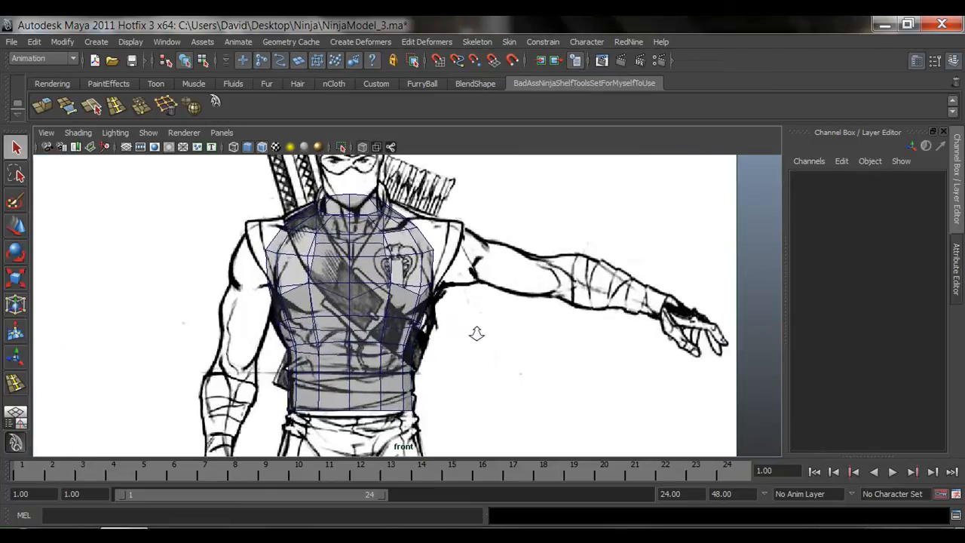
{"action": "middle_click_drag", "start_coordinate": [383, 345], "coordinate": [419, 341], "text": "alt"}
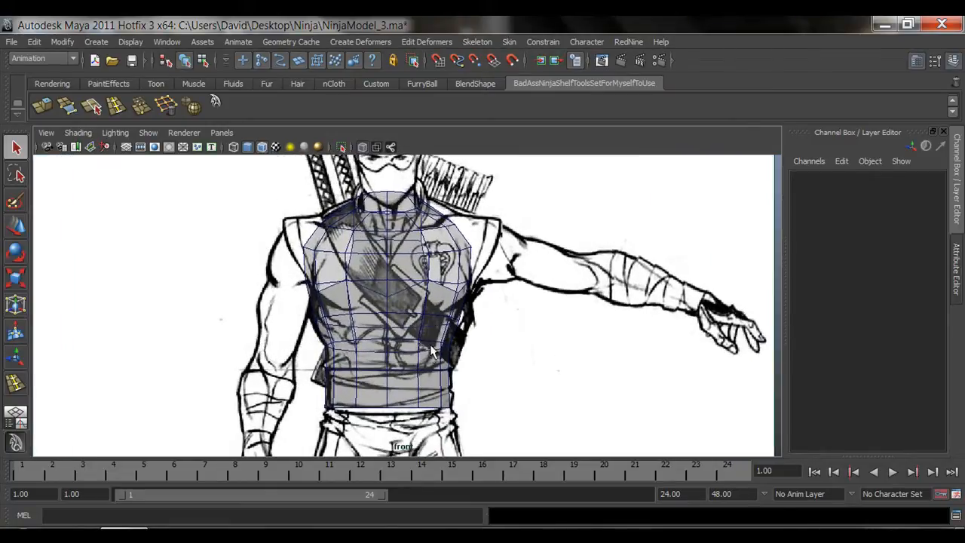
{"action": "left_click", "coordinate": [362, 148]}
{"action": "left_click", "coordinate": [361, 148]}
{"action": "left_click", "coordinate": [361, 148]}
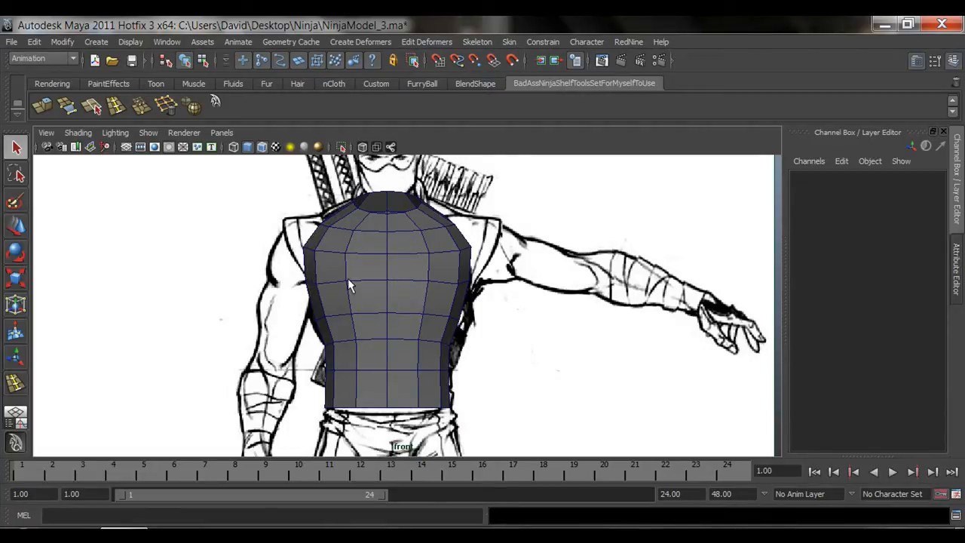
{"action": "right_click_drag", "start_coordinate": [390, 278], "coordinate": [394, 243]}
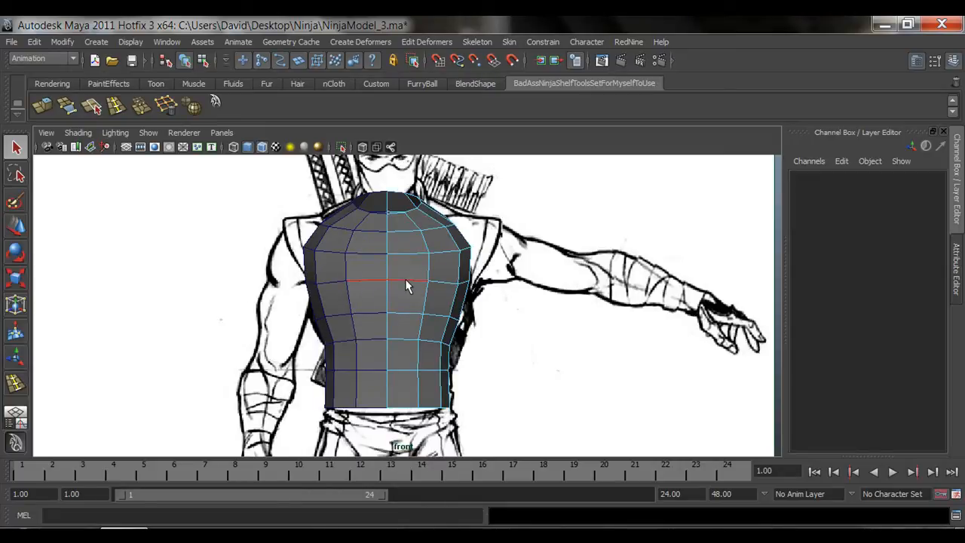
{"action": "left_click", "coordinate": [407, 283]}
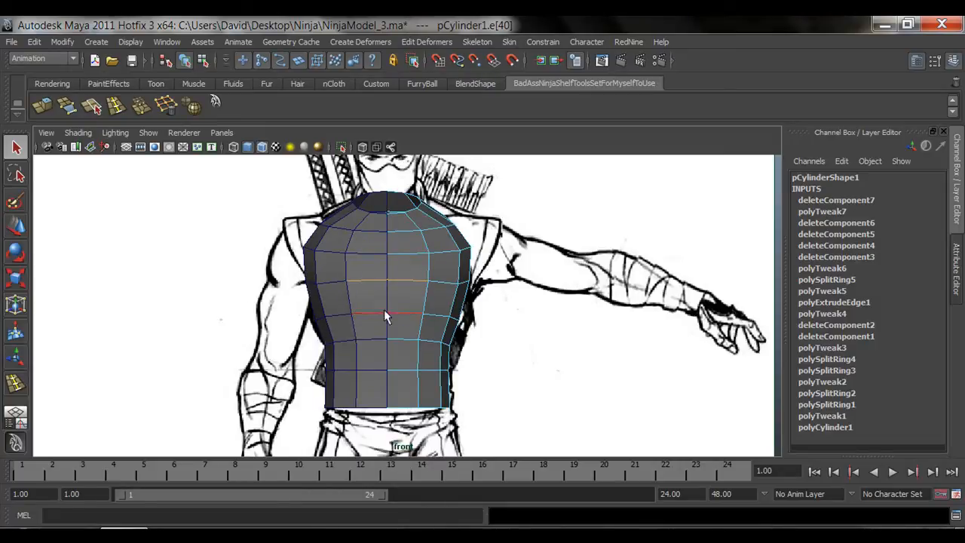
{"action": "left_click", "coordinate": [363, 149]}
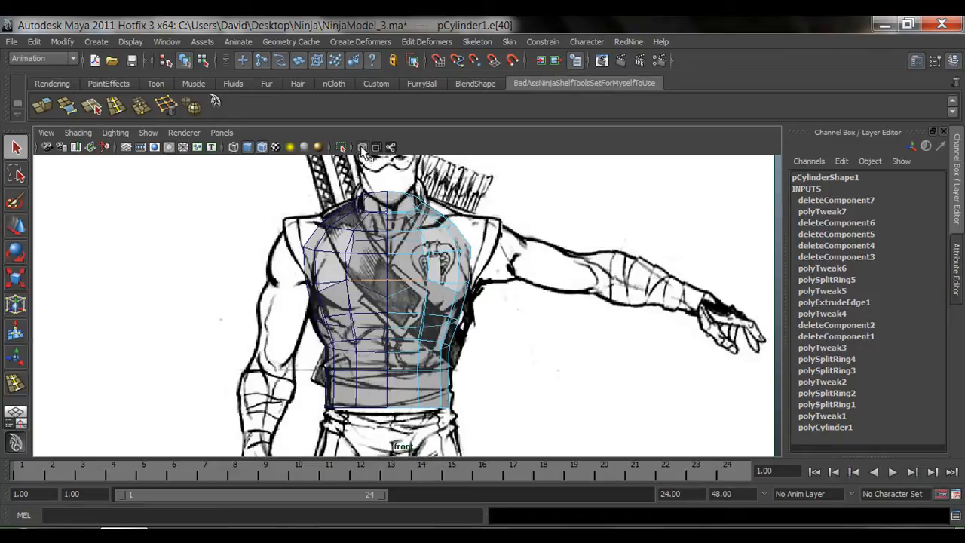
Select the V-shaped edge at the centre of the torso's back and inspect it from behind in the perspective view
{"action": "left_click", "coordinate": [392, 301]}
{"action": "left_click", "coordinate": [407, 296]}
{"action": "key", "text": "space"}
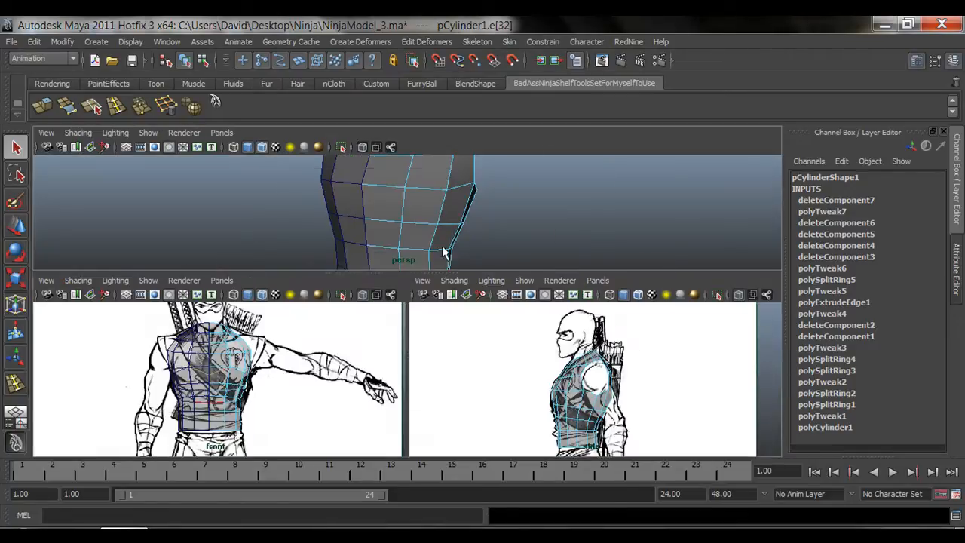
{"action": "key", "text": "space"}
{"action": "left_click_drag", "start_coordinate": [540, 282], "coordinate": [575, 279], "text": "alt"}
{"action": "left_click_drag", "start_coordinate": [628, 315], "coordinate": [312, 302], "text": "alt"}
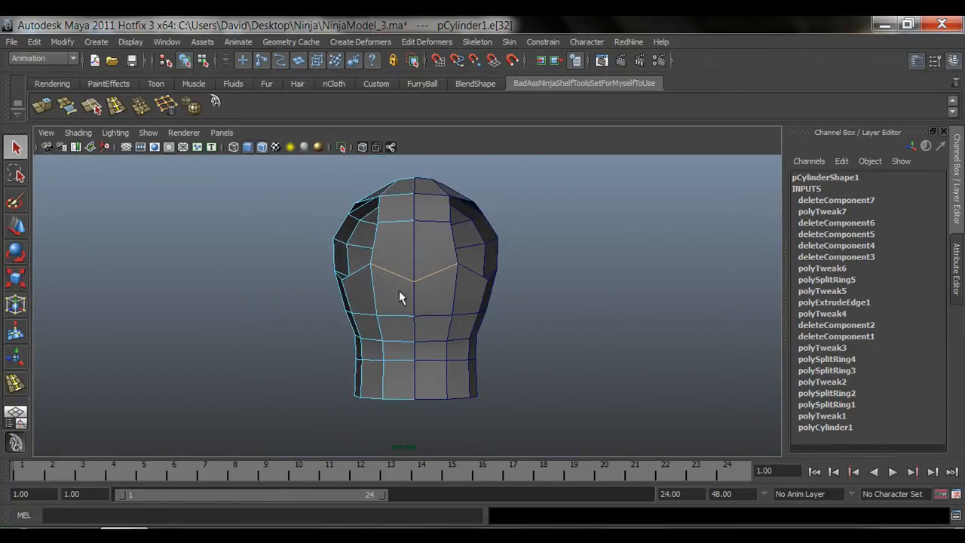
Move the centre vertex of the V-shaped back edge upward, snapping it level with the neighbouring vertices
{"action": "right_click_drag", "start_coordinate": [395, 276], "coordinate": [338, 273]}
{"action": "left_click", "coordinate": [413, 282]}
{"action": "key", "text": "w"}
{"action": "key", "text": "v"}
{"action": "left_click_drag", "start_coordinate": [415, 263], "coordinate": [566, 319]}
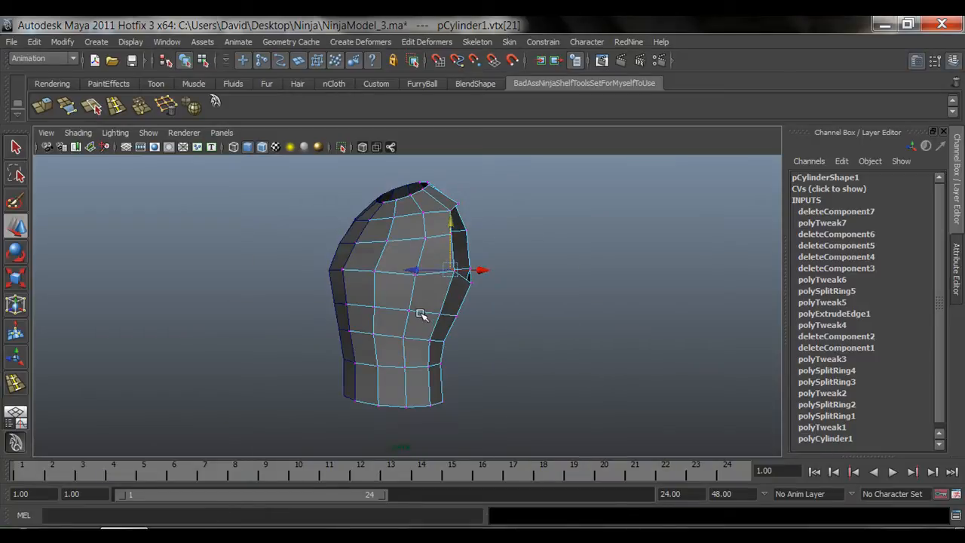
Select the lower chest vertex beside the centre line in the front view and inspect its position in perspective
{"action": "key", "text": "space"}
{"action": "key", "text": "space"}
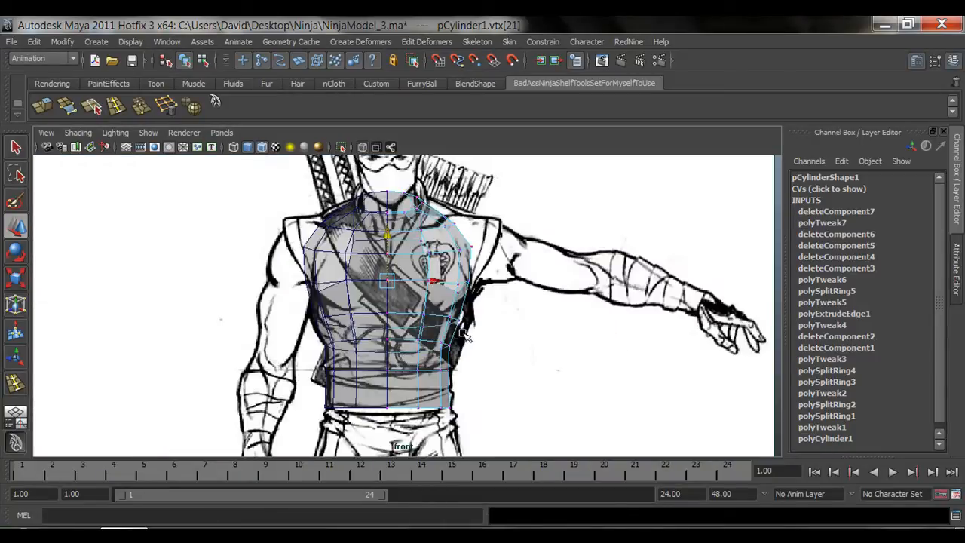
{"action": "middle_click_drag", "start_coordinate": [429, 327], "coordinate": [414, 350], "text": "alt"}
{"action": "right_click_drag", "start_coordinate": [414, 350], "coordinate": [464, 356], "text": "alt"}
{"action": "key", "text": "q"}
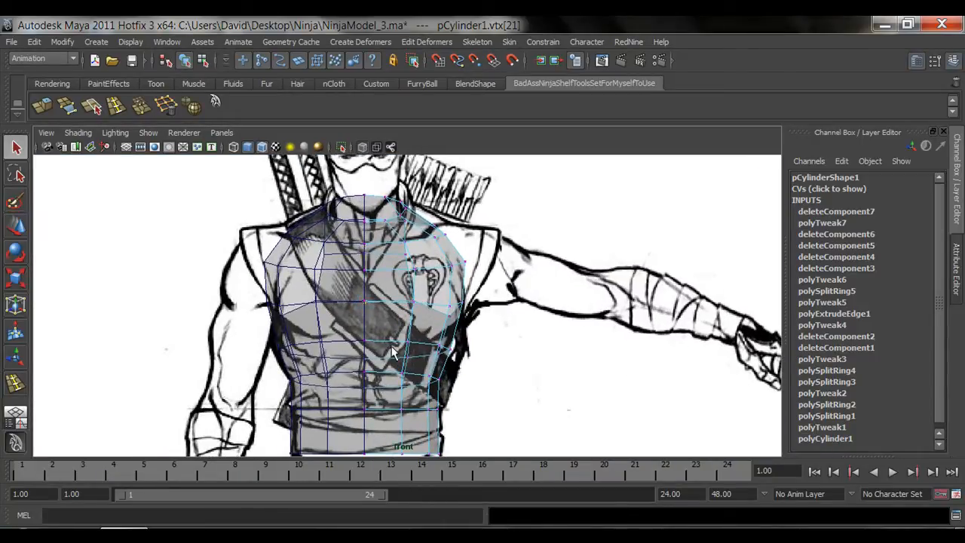
{"action": "left_click", "coordinate": [408, 357]}
{"action": "key", "text": "space"}
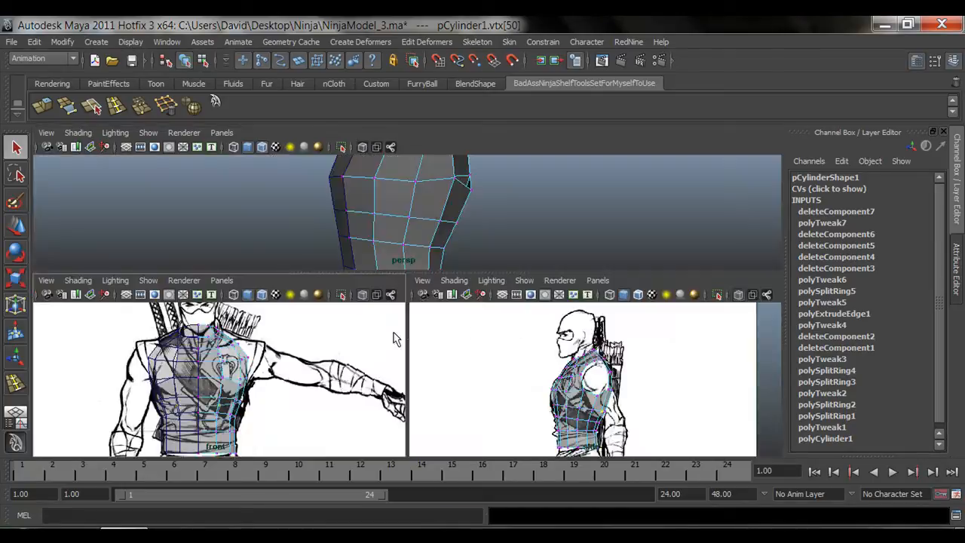
{"action": "key", "text": "space"}
{"action": "left_click_drag", "start_coordinate": [568, 299], "coordinate": [475, 354], "text": "alt"}
{"action": "key", "text": "space"}
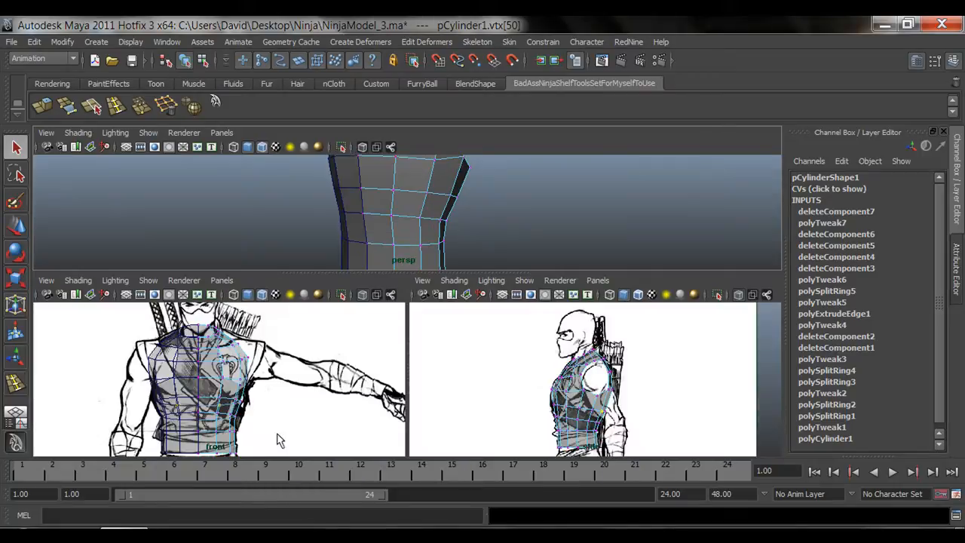
Select the border edge loop from the torso's bottom edge in the front view and inspect it in the perspective view
{"action": "key", "text": "space"}
{"action": "right_click_drag", "start_coordinate": [371, 341], "coordinate": [354, 342], "text": "alt"}
{"action": "middle_click_drag", "start_coordinate": [404, 356], "coordinate": [382, 345], "text": "alt"}
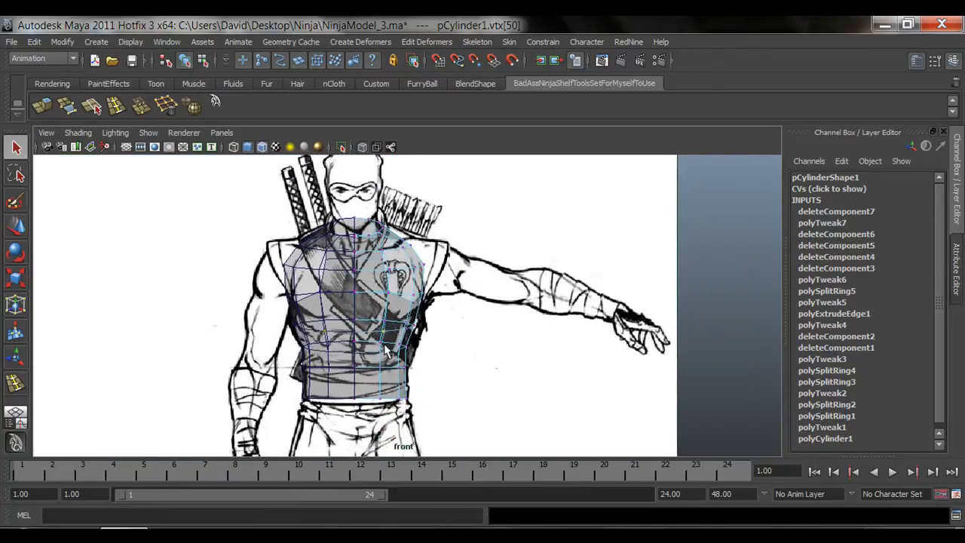
{"action": "right_click_drag", "start_coordinate": [482, 345], "coordinate": [445, 345], "text": "alt"}
{"action": "mouse_move", "coordinate": [419, 365]}
{"action": "middle_mouse_down", "text": "alt"}
{"action": "mouse_move", "coordinate": [424, 340]}
{"action": "mouse_move", "coordinate": [405, 260]}
{"action": "middle_mouse_up", "text": "alt"}
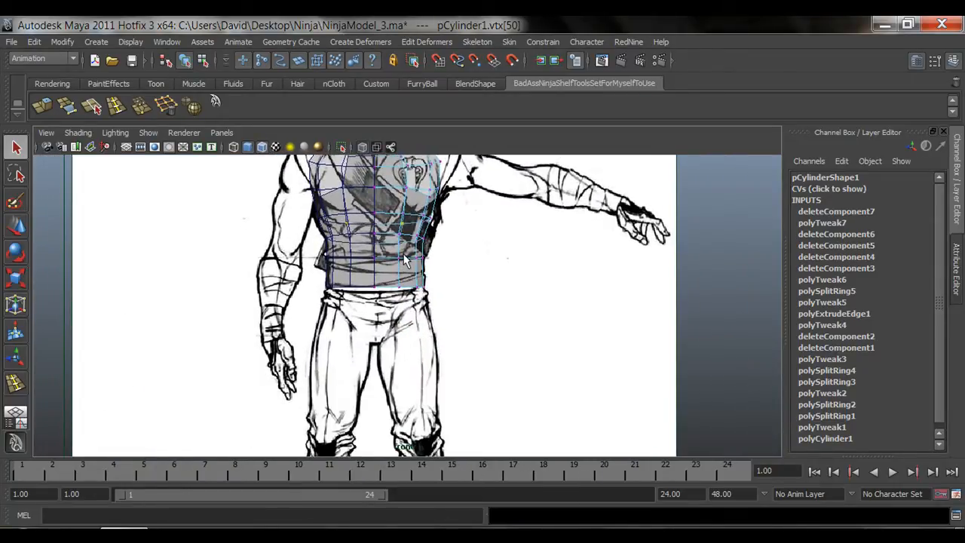
{"action": "right_click_drag", "start_coordinate": [405, 260], "coordinate": [406, 223]}
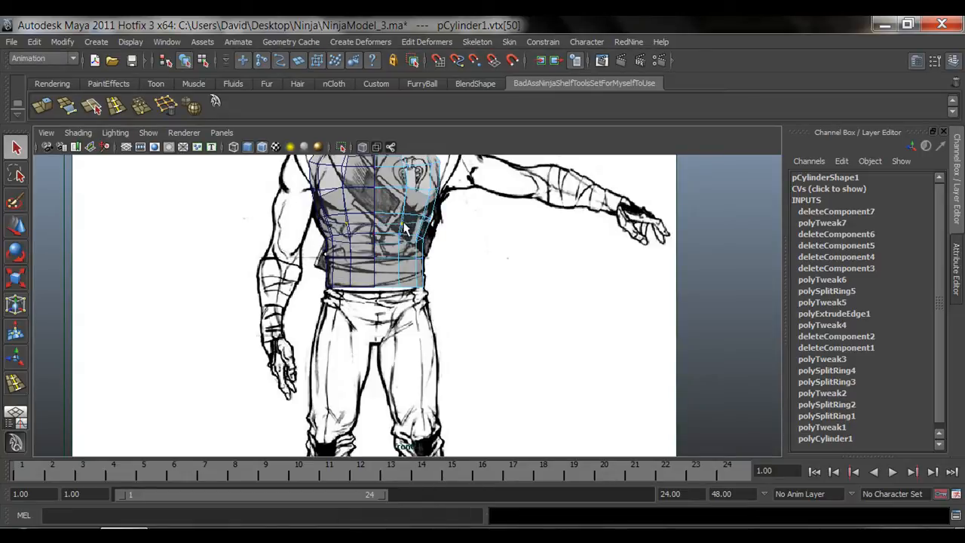
{"action": "double_click", "coordinate": [394, 294]}
{"action": "key", "text": "space"}
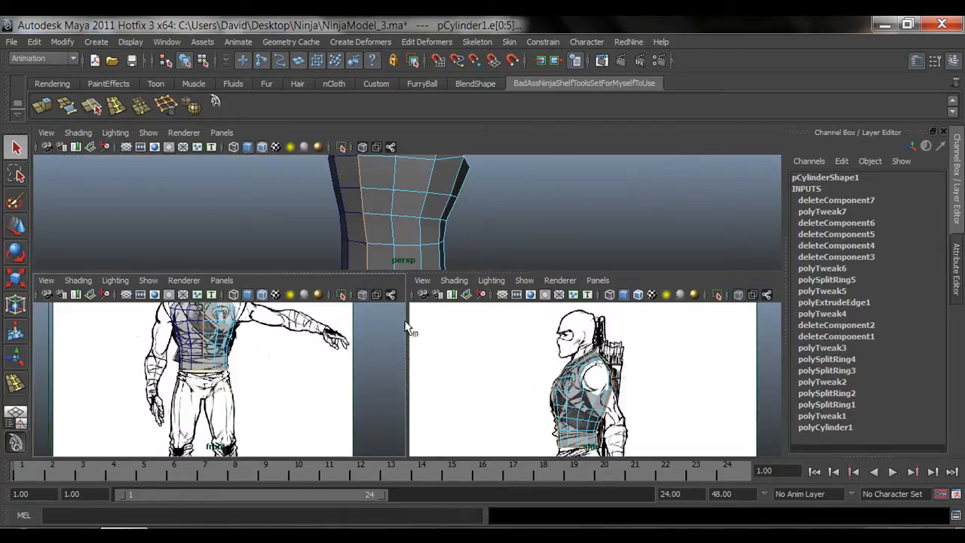
{"action": "key", "text": "space"}
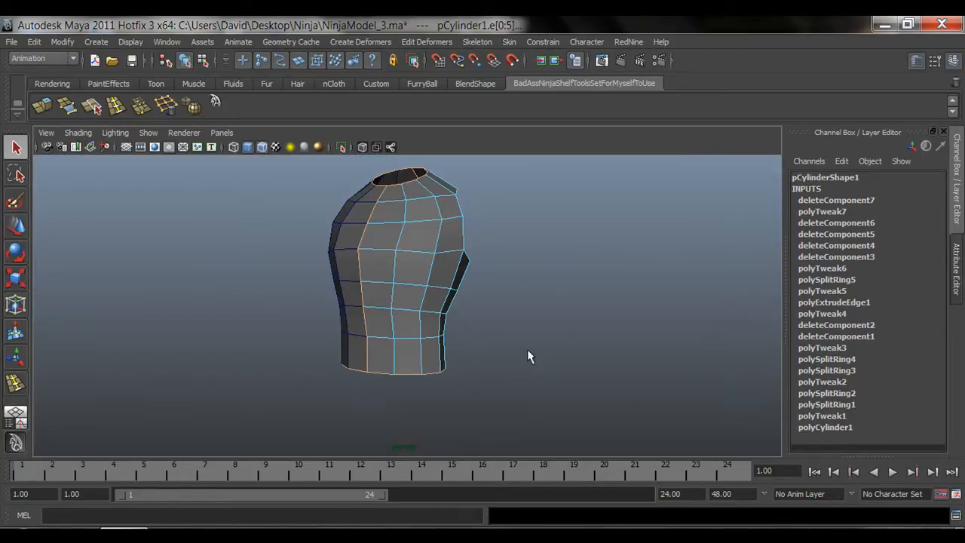
{"action": "left_click_drag", "start_coordinate": [527, 355], "coordinate": [474, 336], "text": "alt"}
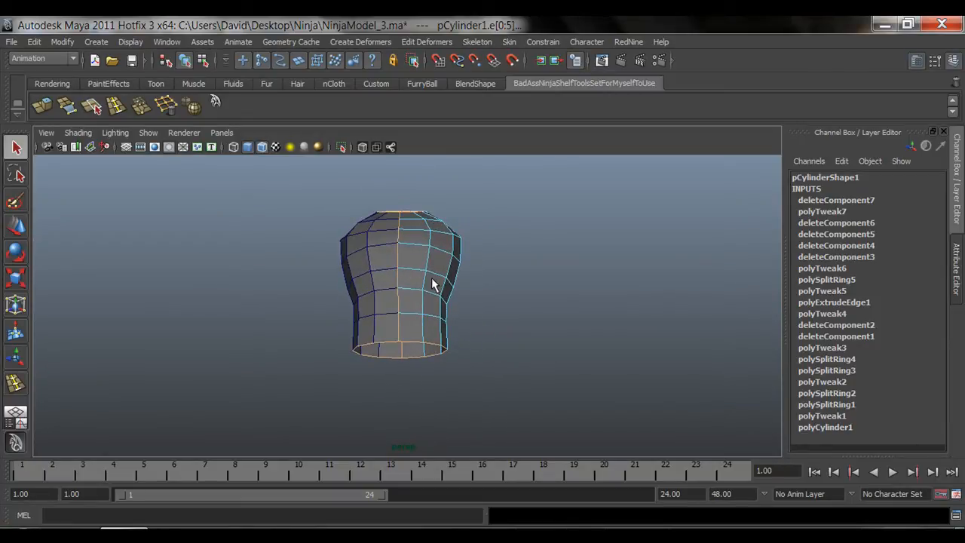
Shift the original torso half sideways along X to check its separation from the mirrored half, and undo the move
{"action": "right_click_drag", "start_coordinate": [432, 284], "coordinate": [497, 263]}
{"action": "left_click", "coordinate": [450, 267]}
{"action": "key", "text": "w"}
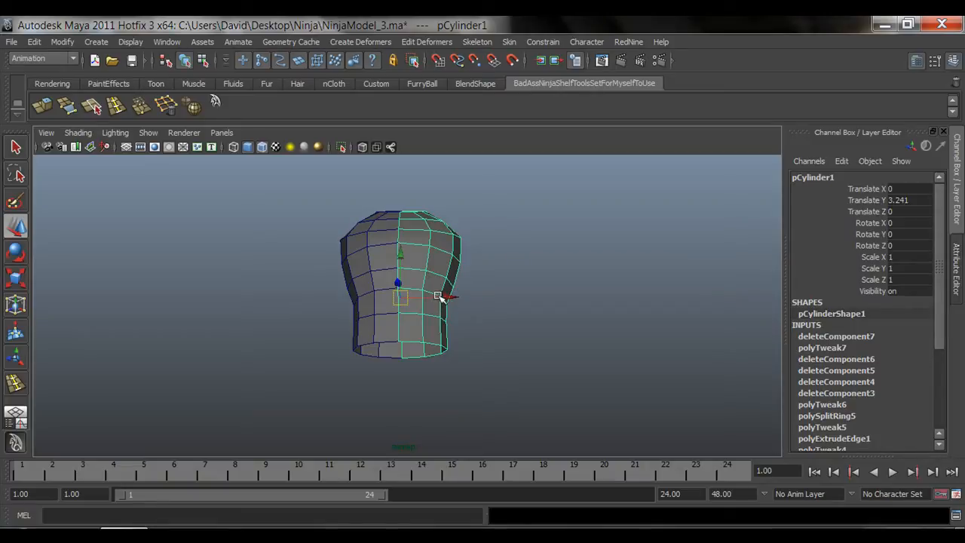
{"action": "left_click_drag", "start_coordinate": [439, 295], "coordinate": [485, 312]}
{"action": "key", "text": "ctrl+z"}
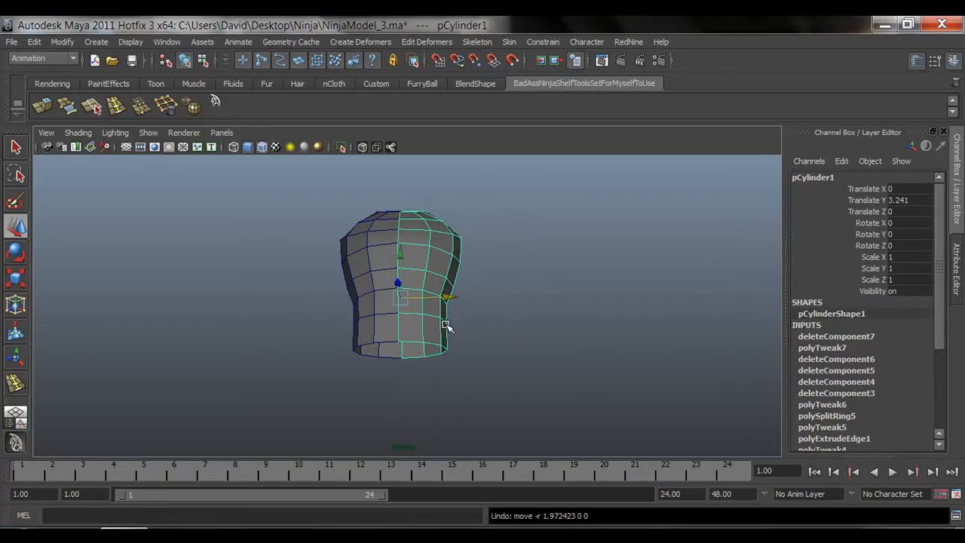
Select the border edge loop again from the bottom edge and examine its path along the centre line, neck and waist
{"action": "right_click_drag", "start_coordinate": [445, 325], "coordinate": [443, 253]}
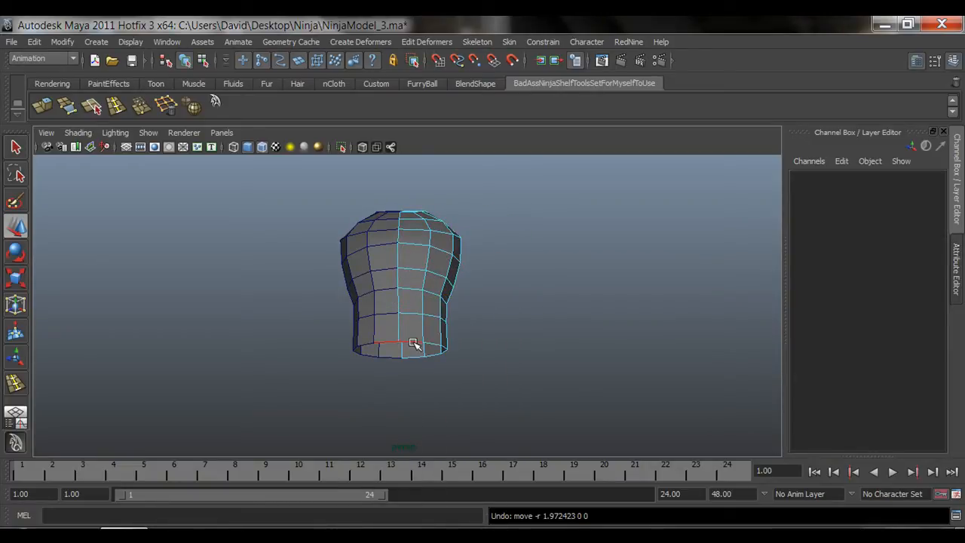
{"action": "left_click", "coordinate": [414, 344]}
{"action": "right_click_drag", "start_coordinate": [384, 385], "coordinate": [422, 366], "text": "alt"}
{"action": "key", "text": "q"}
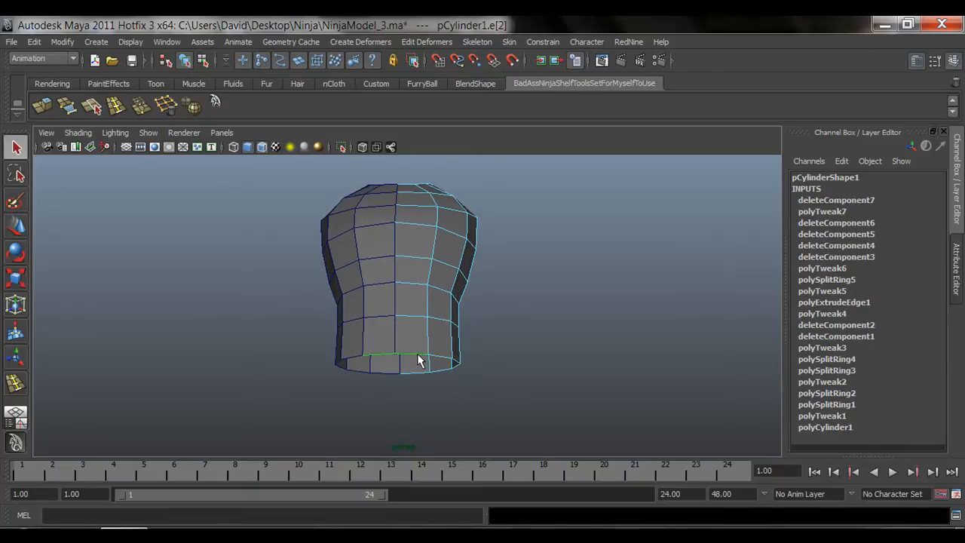
{"action": "double_click", "coordinate": [422, 360]}
{"action": "left_click_drag", "start_coordinate": [453, 345], "coordinate": [478, 382], "text": "alt"}
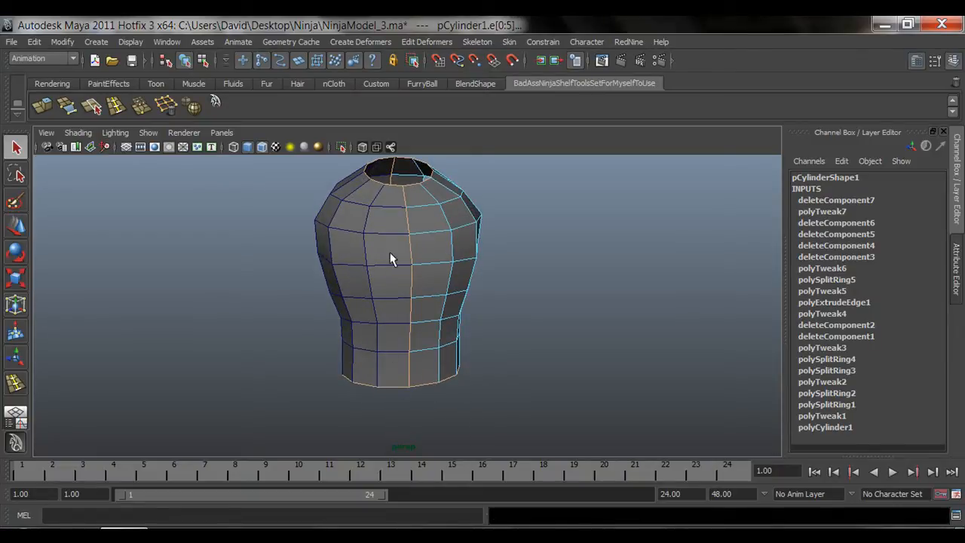
{"action": "left_click_drag", "start_coordinate": [400, 215], "coordinate": [474, 290], "text": "alt"}
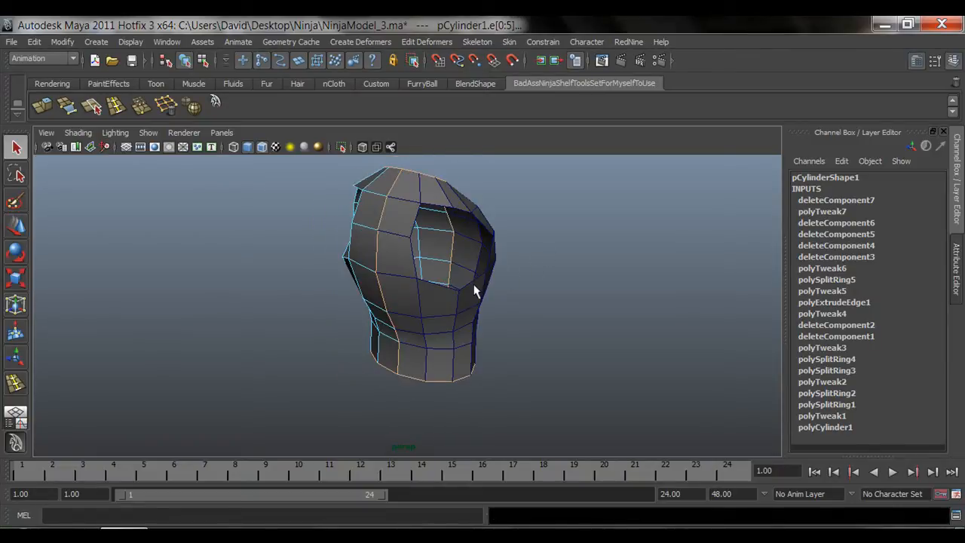
{"action": "left_click_drag", "start_coordinate": [391, 212], "coordinate": [398, 303], "text": "alt"}
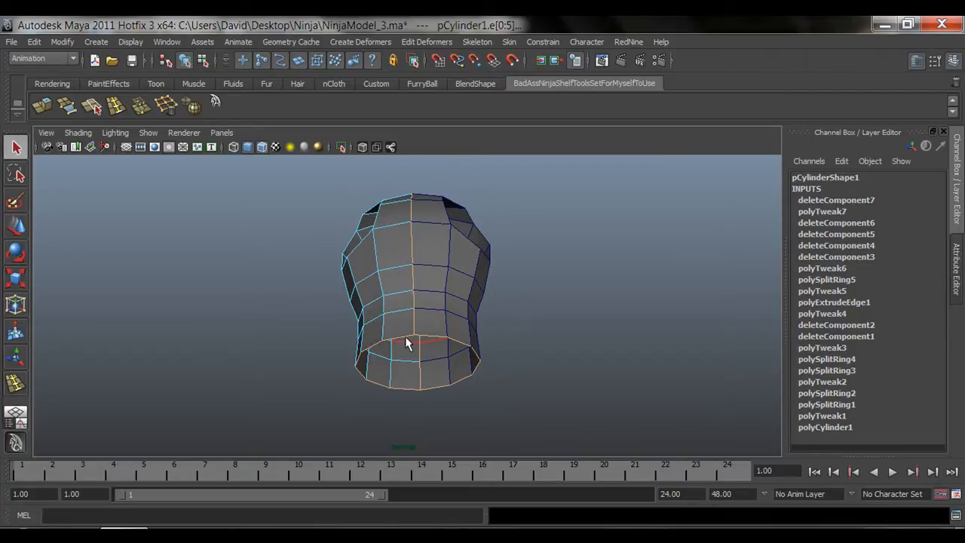
{"action": "mouse_move", "coordinate": [406, 342]}
{"action": "left_mouse_down", "text": "alt"}
{"action": "mouse_move", "coordinate": [540, 321]}
{"action": "mouse_move", "coordinate": [411, 351]}
{"action": "mouse_move", "coordinate": [470, 362]}
{"action": "mouse_move", "coordinate": [385, 366]}
{"action": "mouse_move", "coordinate": [402, 338]}
{"action": "mouse_move", "coordinate": [400, 329]}
{"action": "mouse_move", "coordinate": [393, 335]}
{"action": "left_mouse_up", "text": "alt"}
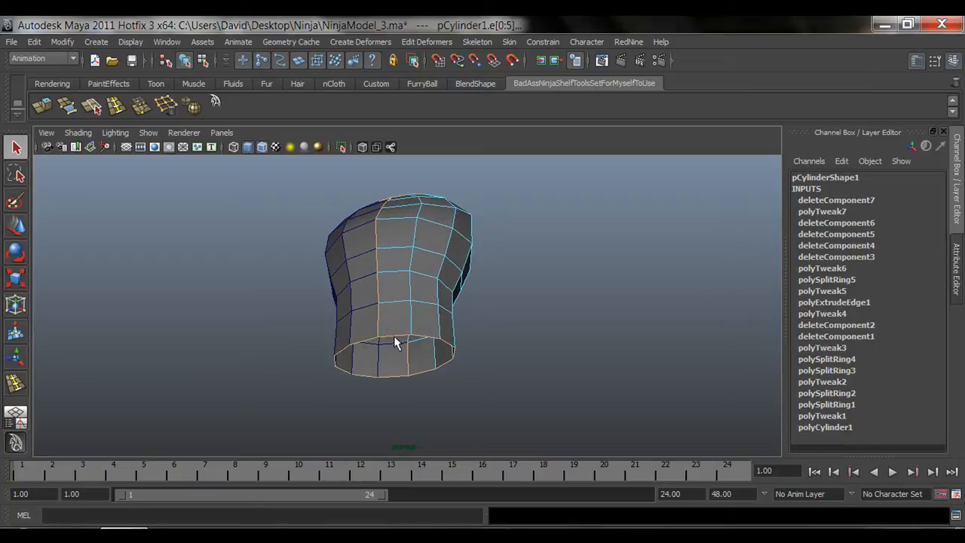
Select only the bottom border edges of the original torso half one by one, leaving out the centre line and neck edges
{"action": "left_click", "coordinate": [392, 334]}
{"action": "left_click_drag", "start_coordinate": [445, 376], "coordinate": [394, 388], "text": "alt"}
{"action": "left_click", "coordinate": [404, 383], "text": "shift"}
{"action": "left_click", "coordinate": [386, 371], "text": "shift"}
{"action": "left_click", "coordinate": [393, 377], "text": "shift"}
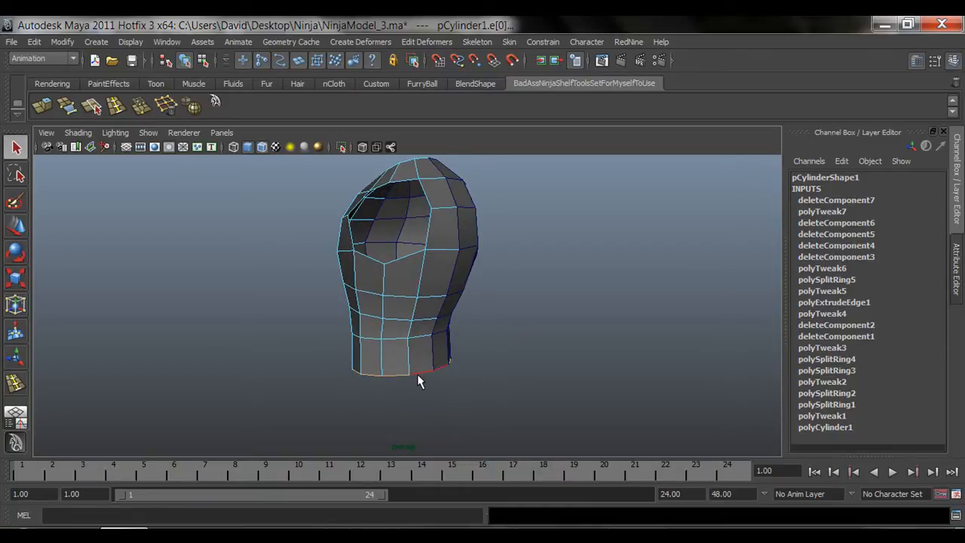
{"action": "left_click", "coordinate": [416, 373], "text": "shift"}
{"action": "left_click_drag", "start_coordinate": [310, 381], "coordinate": [457, 308], "text": "alt"}
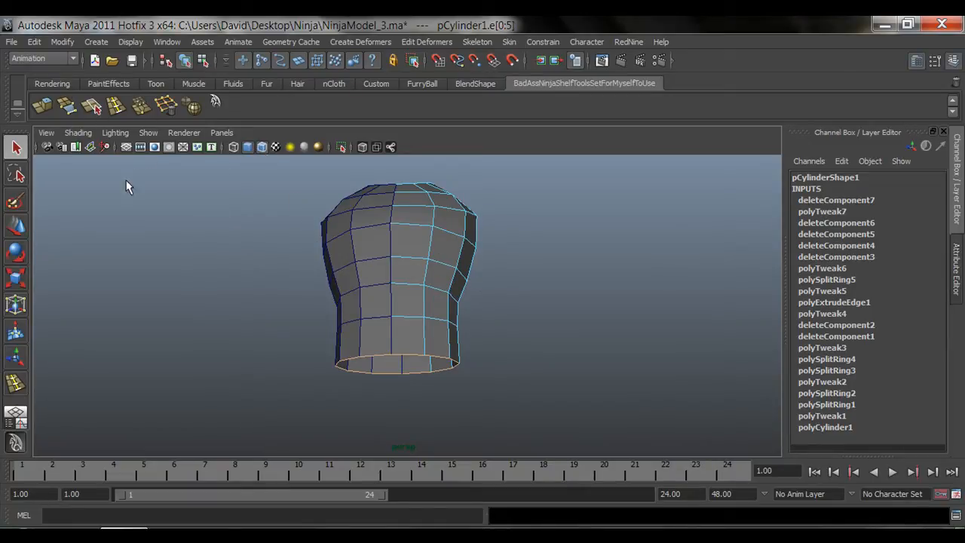
Extrude the selected bottom edges and move them a short distance straight down
{"action": "left_click", "coordinate": [42, 106]}
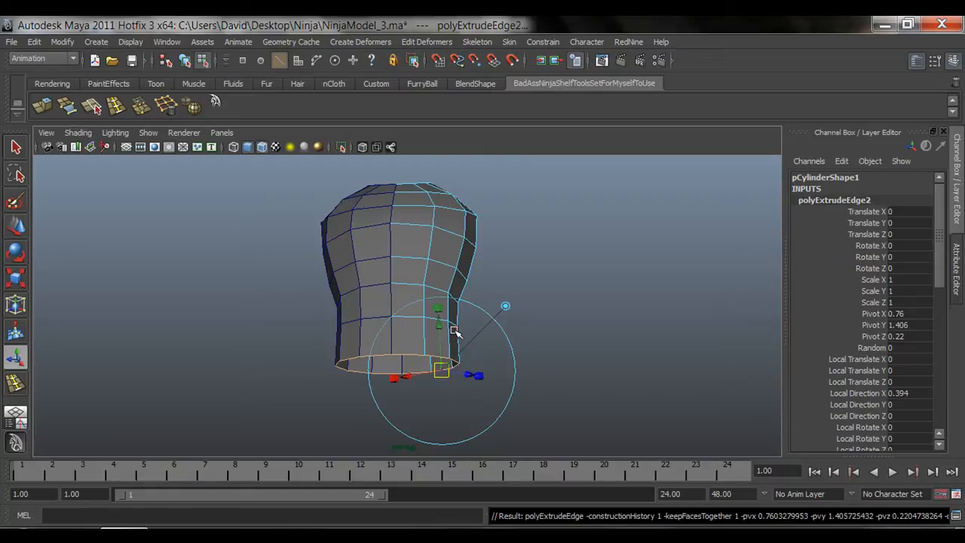
{"action": "mouse_move", "coordinate": [517, 327]}
{"action": "left_mouse_down", "text": "alt"}
{"action": "mouse_move", "coordinate": [517, 295]}
{"action": "mouse_move", "coordinate": [514, 308]}
{"action": "left_mouse_up", "text": "alt"}
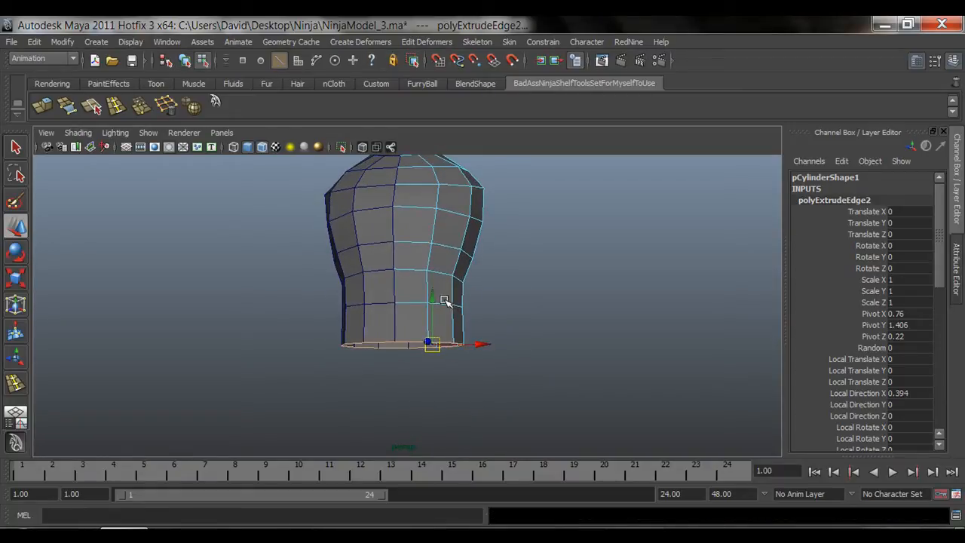
{"action": "left_click_drag", "start_coordinate": [431, 304], "coordinate": [433, 331]}
{"action": "key", "text": "space"}
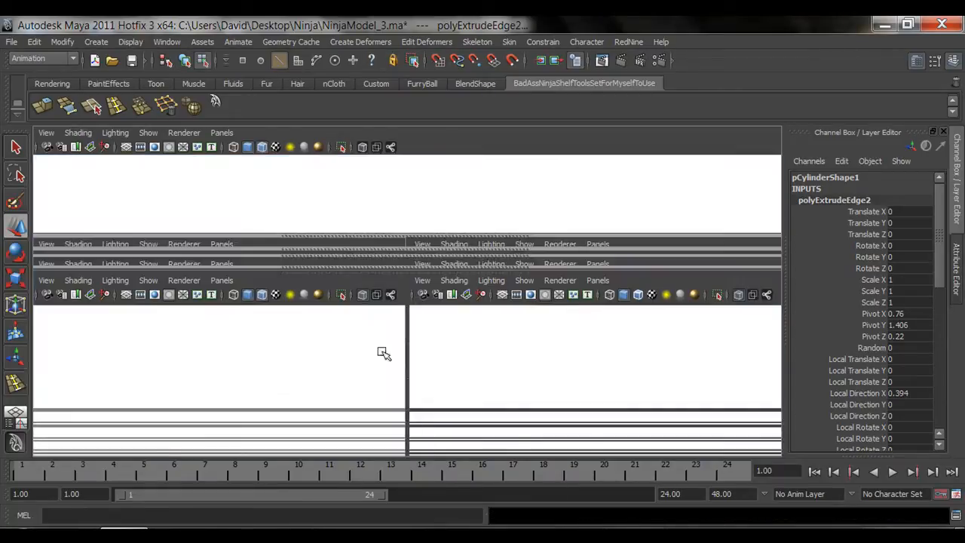
{"action": "key", "text": "space"}
Lower the extruded bottom edges to the crotch line of the front reference drawing and return to object selection
{"action": "right_click_drag", "start_coordinate": [183, 358], "coordinate": [401, 317], "text": "alt"}
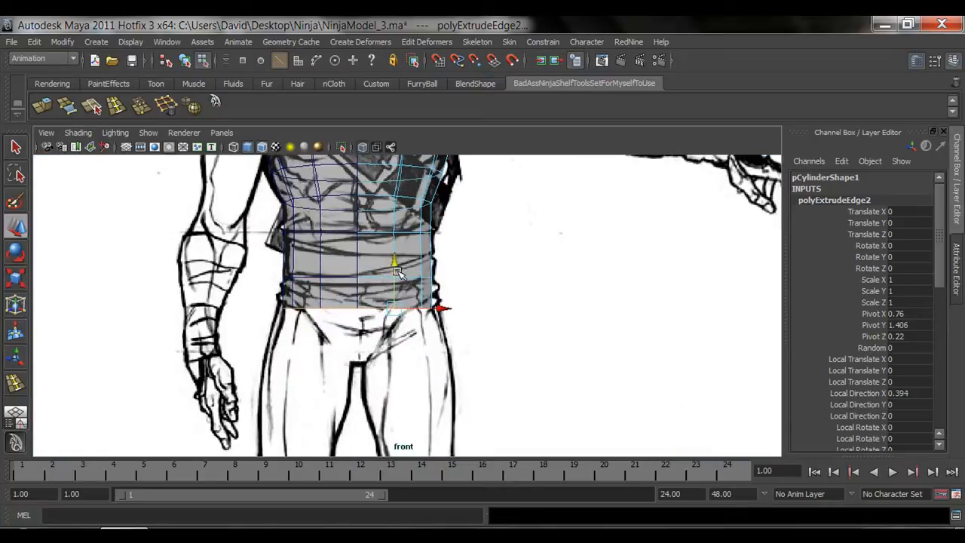
{"action": "left_click_drag", "start_coordinate": [394, 266], "coordinate": [394, 302]}
{"action": "left_click_drag", "start_coordinate": [397, 324], "coordinate": [422, 365]}
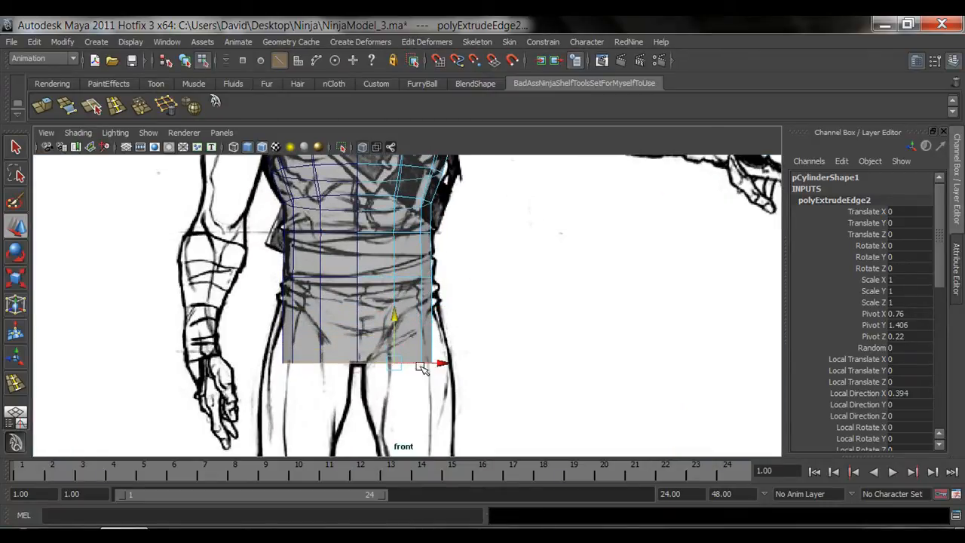
{"action": "middle_click_drag", "start_coordinate": [422, 365], "coordinate": [428, 324], "text": "alt"}
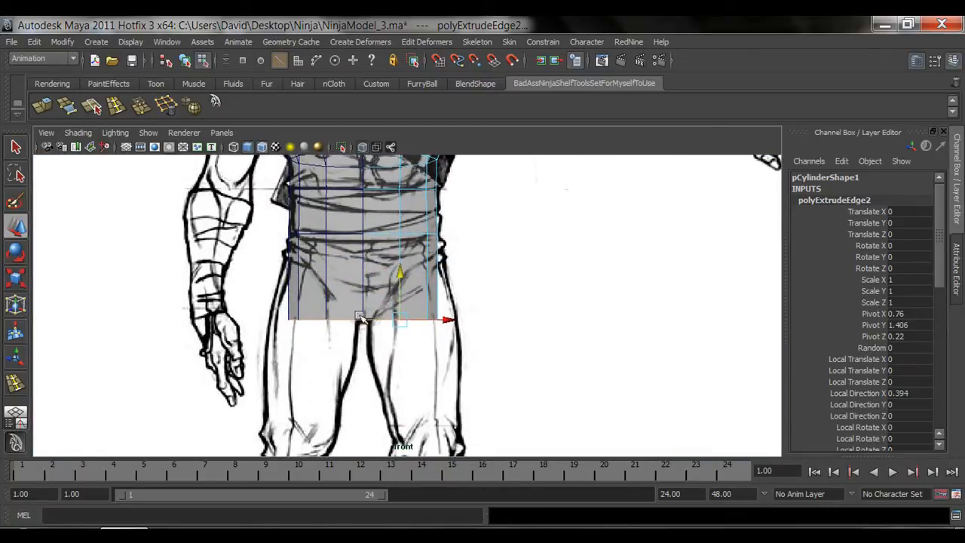
{"action": "key", "text": "q"}
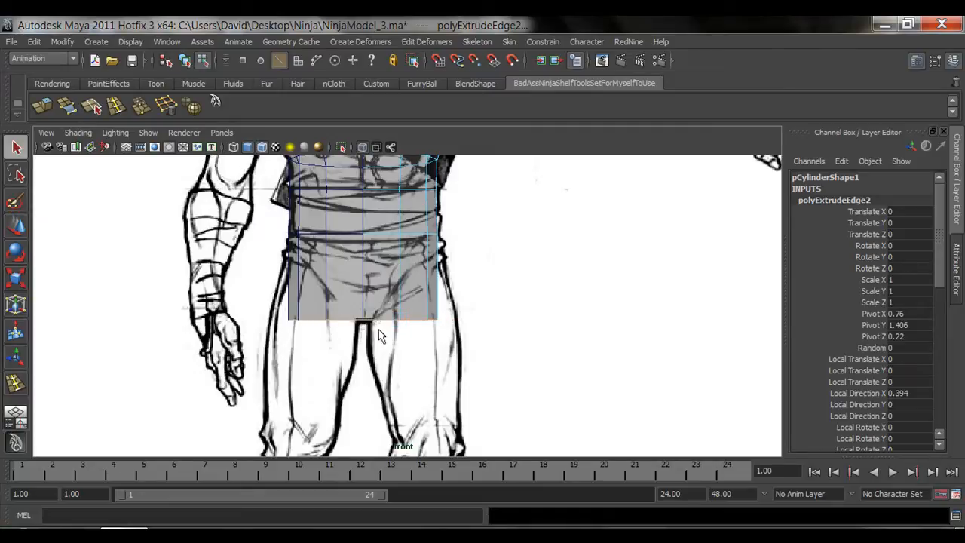
{"action": "middle_click_drag", "start_coordinate": [378, 330], "coordinate": [389, 355], "text": "alt"}
{"action": "middle_click_drag", "start_coordinate": [360, 291], "coordinate": [365, 308], "text": "alt"}
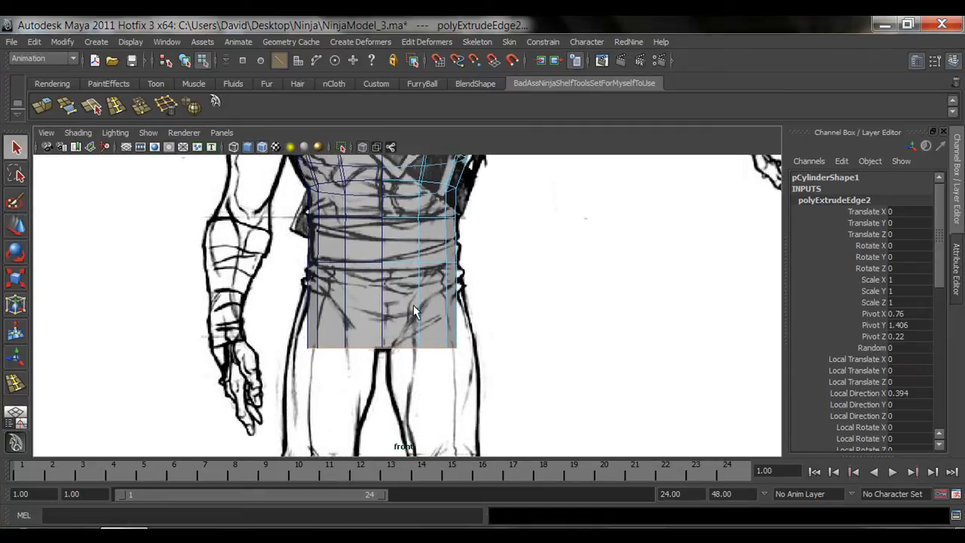
{"action": "right_click_drag", "start_coordinate": [416, 301], "coordinate": [467, 264]}
Examine the extruded hip section against the waist, crotch and upper legs of the front reference drawing
{"action": "right_click_drag", "start_coordinate": [324, 353], "coordinate": [442, 361], "text": "alt"}
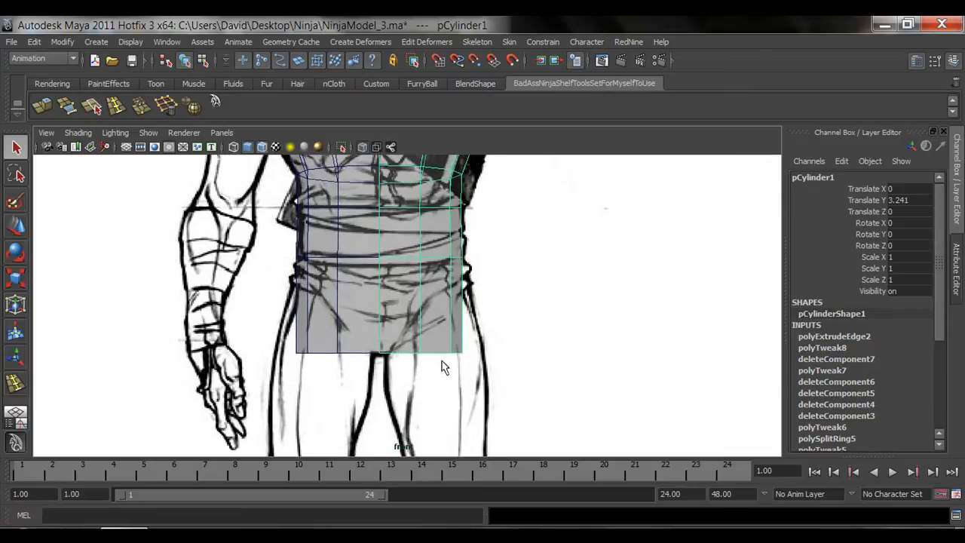
{"action": "middle_click_drag", "start_coordinate": [465, 381], "coordinate": [450, 347], "text": "alt"}
{"action": "right_click_drag", "start_coordinate": [273, 352], "coordinate": [444, 355], "text": "alt"}
{"action": "middle_click_drag", "start_coordinate": [435, 330], "coordinate": [465, 336], "text": "alt"}
{"action": "right_click_drag", "start_coordinate": [496, 351], "coordinate": [464, 329], "text": "alt"}
{"action": "middle_click_drag", "start_coordinate": [464, 326], "coordinate": [455, 339], "text": "alt"}
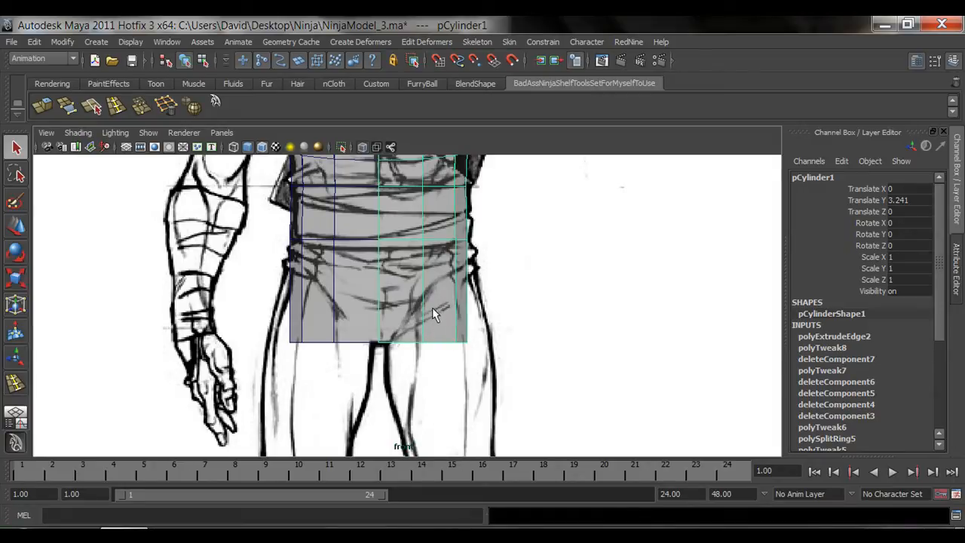
{"action": "mouse_move", "coordinate": [412, 244]}
{"action": "middle_mouse_down", "text": "alt"}
{"action": "mouse_move", "coordinate": [401, 343]}
{"action": "mouse_move", "coordinate": [411, 294]}
{"action": "middle_mouse_up", "text": "alt"}
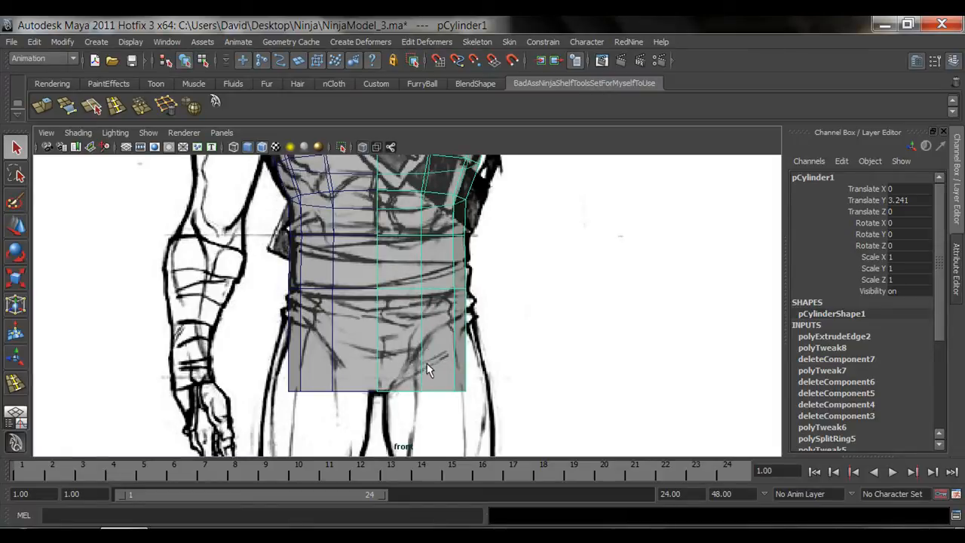
{"action": "middle_click_drag", "start_coordinate": [426, 364], "coordinate": [441, 278], "text": "alt"}
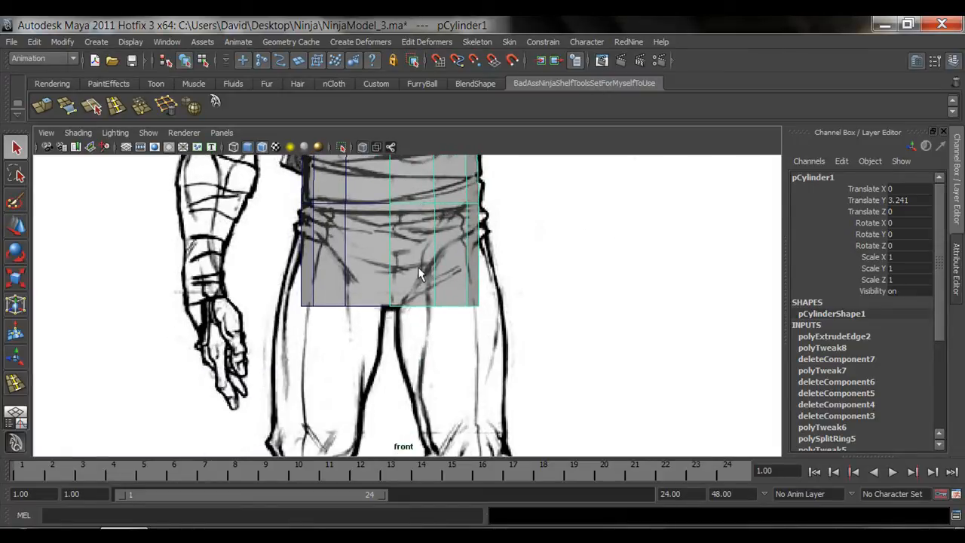
{"action": "middle_click_drag", "start_coordinate": [431, 321], "coordinate": [437, 285], "text": "alt"}
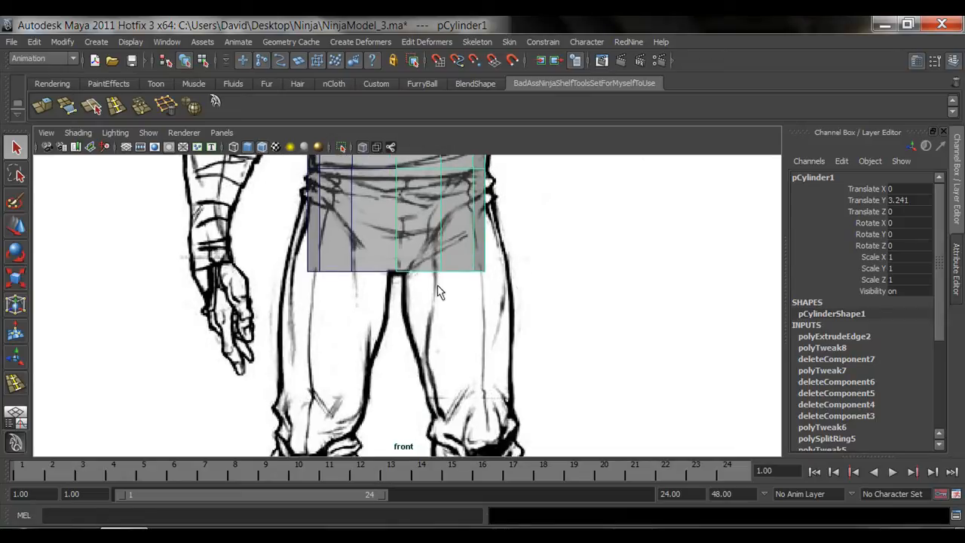
{"action": "right_click_drag", "start_coordinate": [437, 285], "coordinate": [587, 332], "text": "alt"}
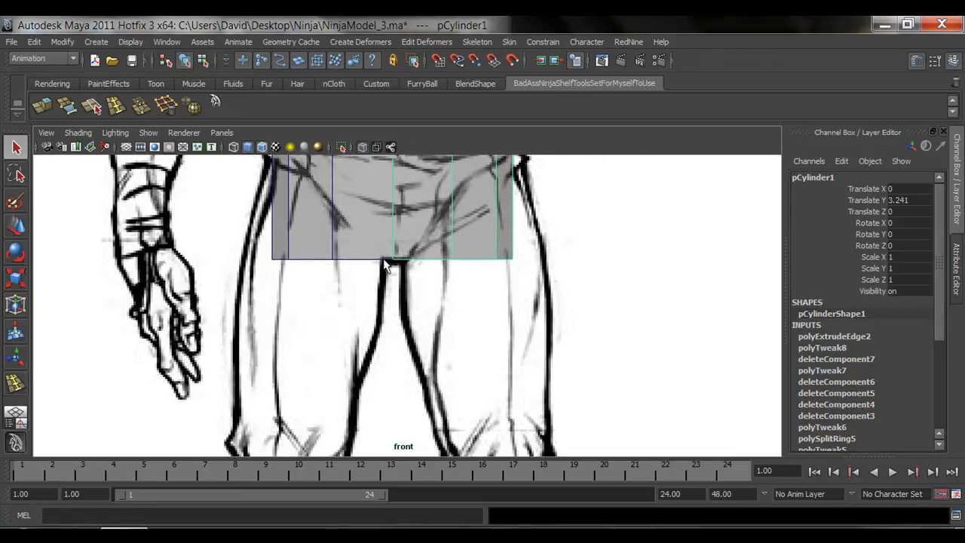
{"action": "middle_click_drag", "start_coordinate": [455, 270], "coordinate": [471, 240], "text": "alt"}
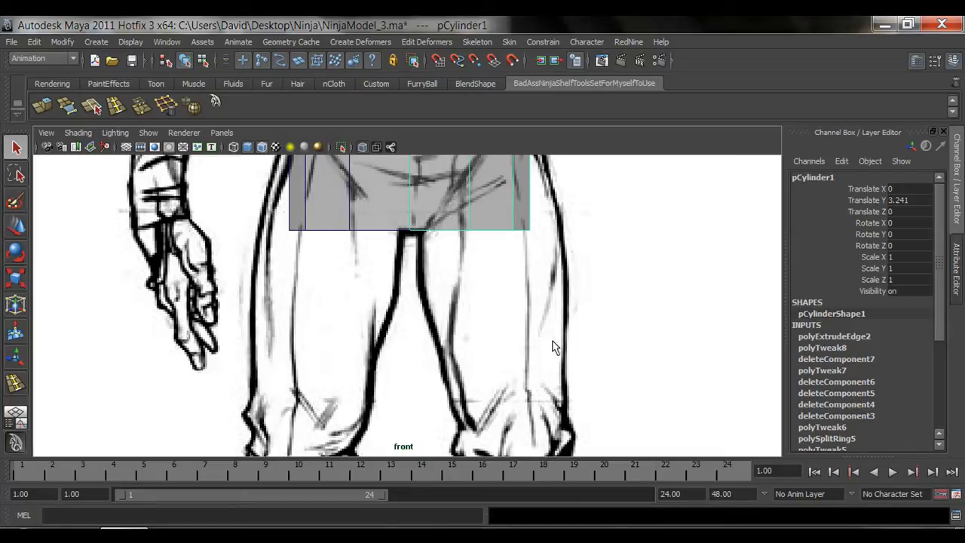
{"action": "right_click_drag", "start_coordinate": [551, 347], "coordinate": [367, 335], "text": "alt"}
{"action": "right_click_drag", "start_coordinate": [248, 362], "coordinate": [494, 368], "text": "alt"}
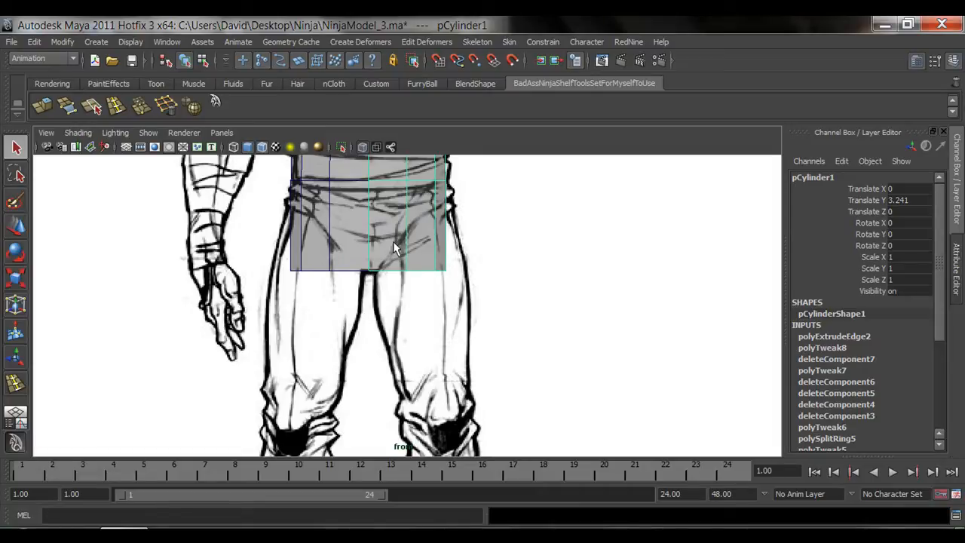
{"action": "middle_click_drag", "start_coordinate": [376, 280], "coordinate": [388, 294], "text": "alt"}
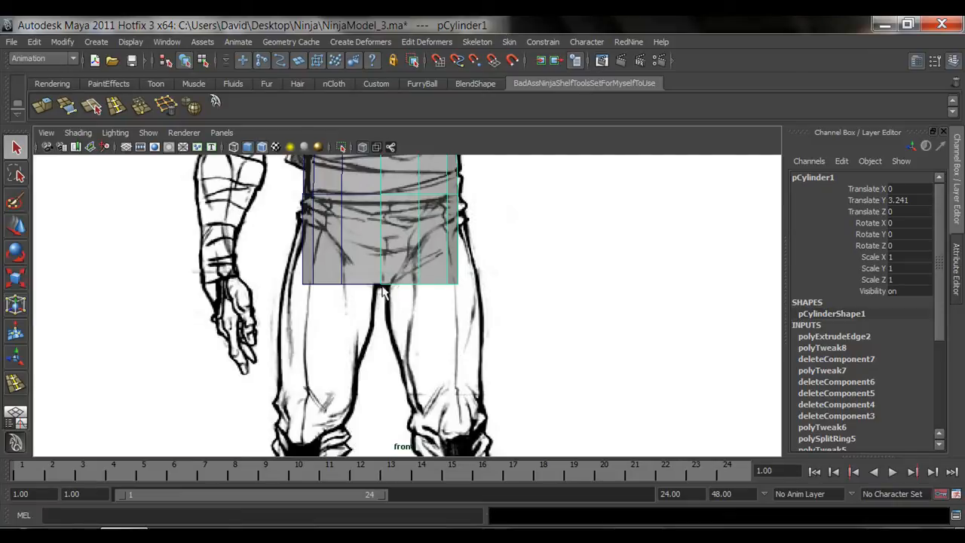
{"action": "middle_click_drag", "start_coordinate": [386, 225], "coordinate": [399, 260], "text": "alt"}
{"action": "right_click_drag", "start_coordinate": [395, 291], "coordinate": [459, 291], "text": "alt"}
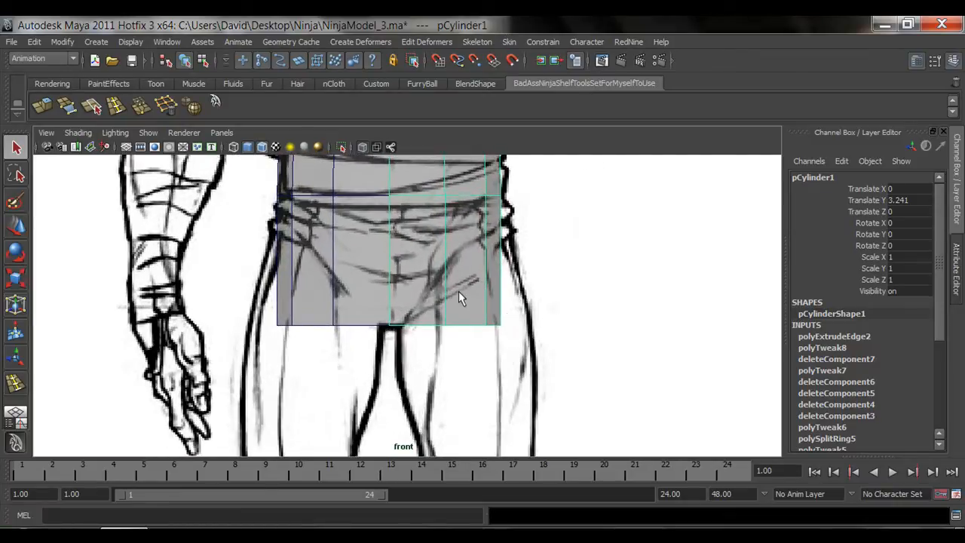
{"action": "middle_click_drag", "start_coordinate": [458, 291], "coordinate": [442, 338], "text": "alt"}
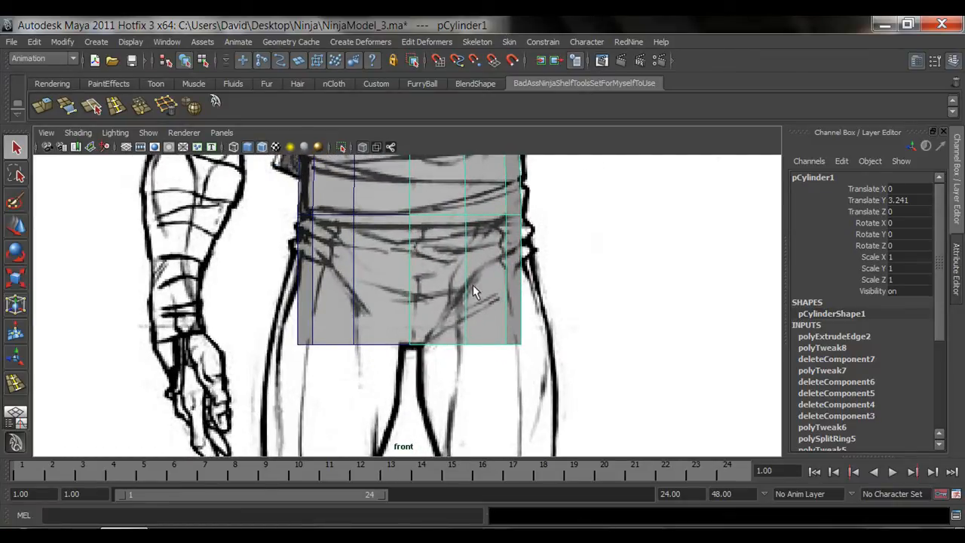
Merge the overlapping vertices of the original torso half and return to object selection
{"action": "mouse_move", "coordinate": [473, 285]}
{"action": "middle_mouse_down", "text": "alt"}
{"action": "mouse_move", "coordinate": [458, 234]}
{"action": "mouse_move", "coordinate": [399, 286]}
{"action": "mouse_move", "coordinate": [408, 254]}
{"action": "middle_mouse_up", "text": "alt"}
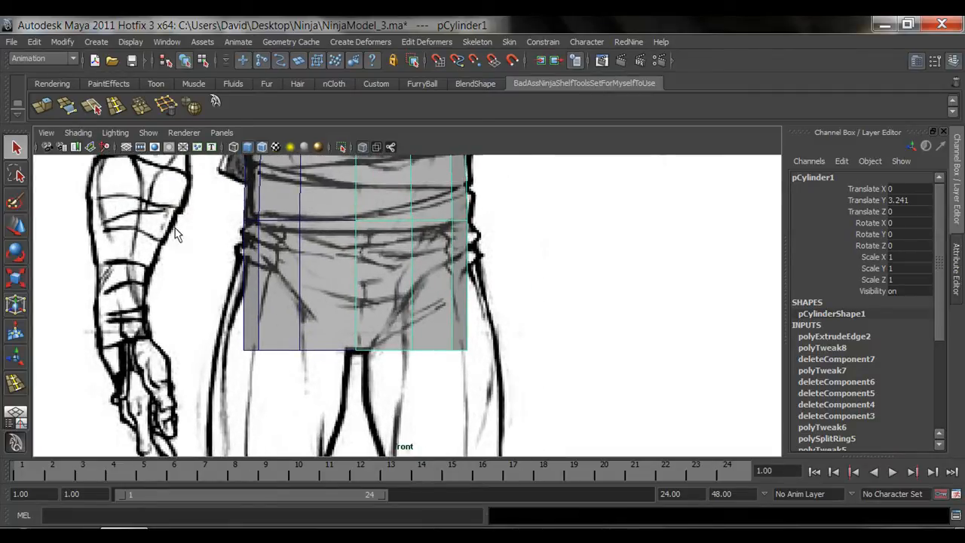
{"action": "left_click", "coordinate": [139, 107]}
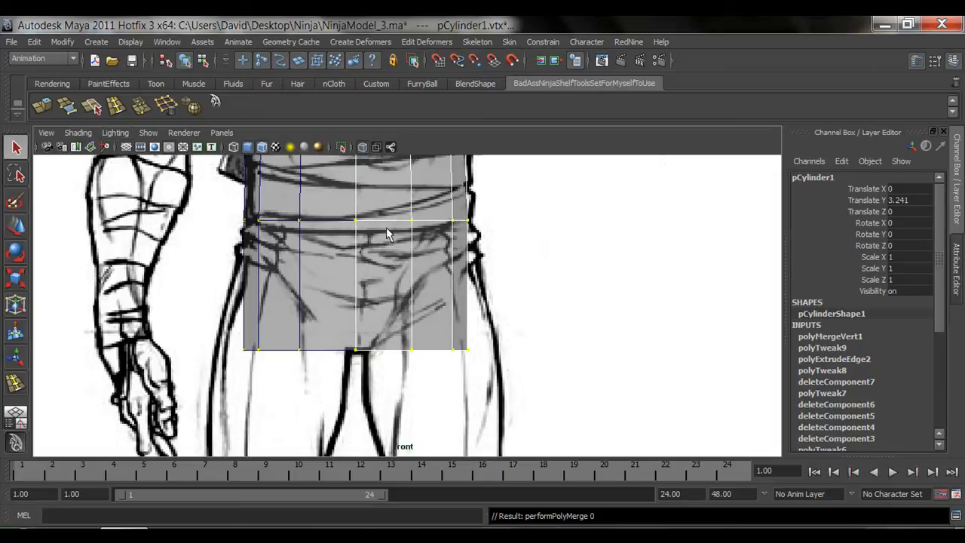
{"action": "right_click_drag", "start_coordinate": [377, 256], "coordinate": [419, 251]}
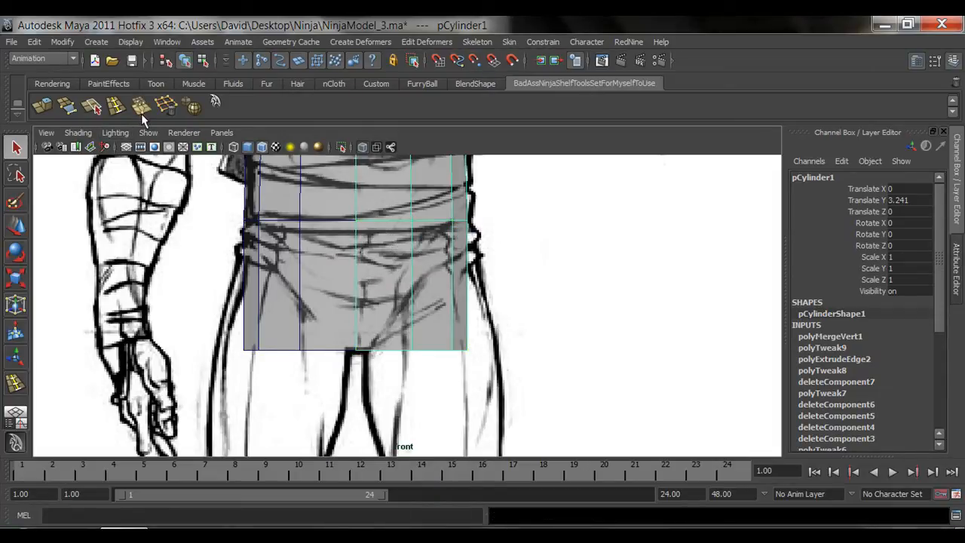
Split the front centre face of the hip section with a diagonal edge from the waist vertex down to the crotch corner
{"action": "left_click", "coordinate": [92, 107]}
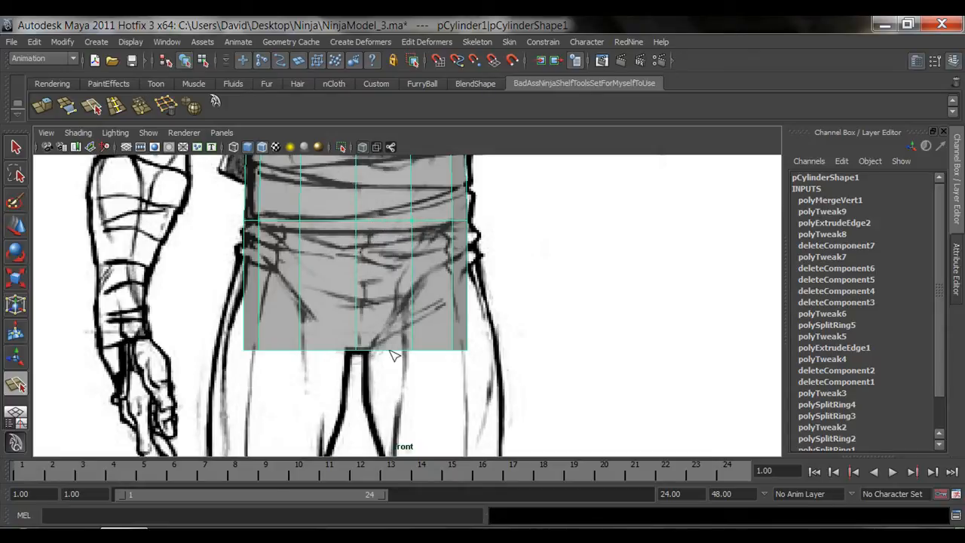
{"action": "left_click_drag", "start_coordinate": [385, 350], "coordinate": [368, 351]}
{"action": "key", "text": "Return"}
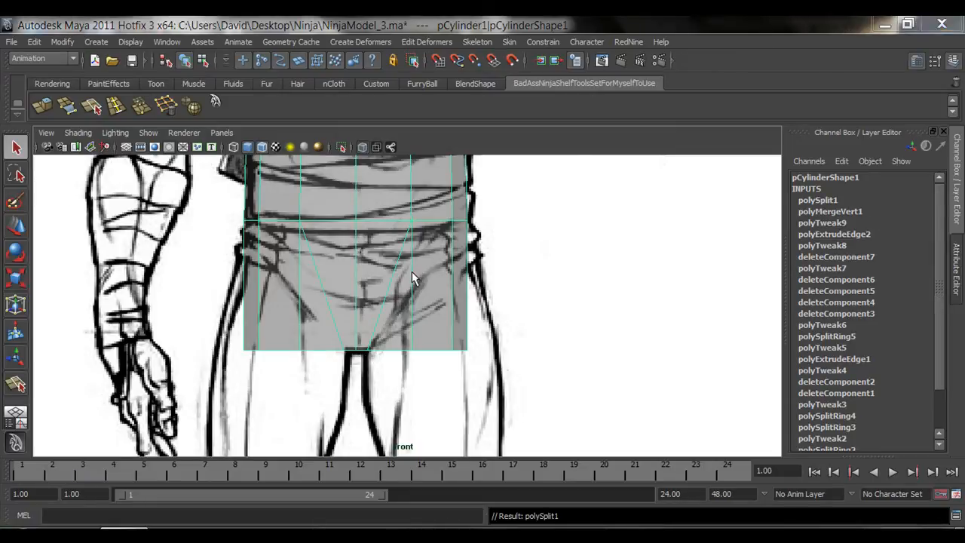
Split the matching back face of the original half with a diagonal edge from the waist vertex to the bottom edge near the crotch
{"action": "key", "text": "space"}
{"action": "key", "text": "space"}
{"action": "middle_click_drag", "start_coordinate": [422, 315], "coordinate": [419, 291], "text": "alt"}
{"action": "right_click_drag", "start_coordinate": [301, 342], "coordinate": [439, 353], "text": "alt"}
{"action": "middle_click_drag", "start_coordinate": [441, 358], "coordinate": [428, 340], "text": "alt"}
{"action": "mouse_move", "coordinate": [428, 340]}
{"action": "left_mouse_down", "text": "alt"}
{"action": "mouse_move", "coordinate": [386, 344]}
{"action": "mouse_move", "coordinate": [437, 344]}
{"action": "mouse_move", "coordinate": [428, 366]}
{"action": "mouse_move", "coordinate": [427, 356]}
{"action": "left_mouse_up", "text": "alt"}
{"action": "left_click_drag", "start_coordinate": [417, 243], "coordinate": [439, 299], "text": "alt"}
{"action": "left_click", "coordinate": [463, 319]}
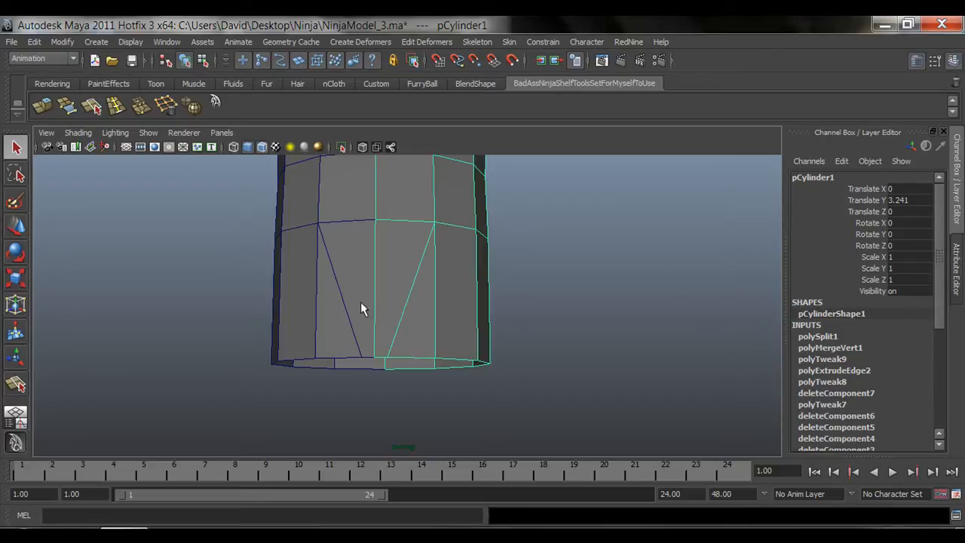
{"action": "key", "text": "ctrl+shift+d"}
{"action": "left_click_drag", "start_coordinate": [302, 279], "coordinate": [405, 351], "text": "alt"}
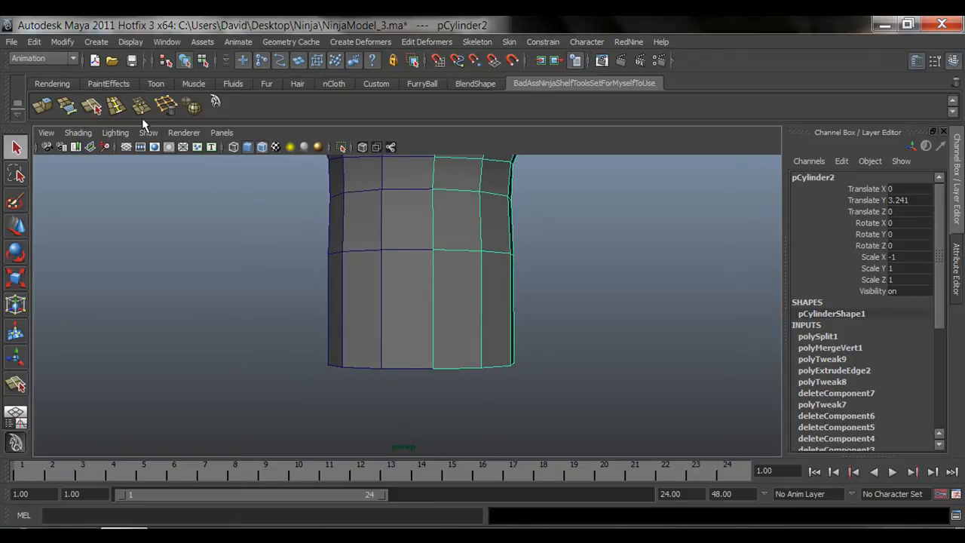
{"action": "left_click", "coordinate": [93, 108]}
{"action": "left_click_drag", "start_coordinate": [406, 252], "coordinate": [377, 264], "text": "alt"}
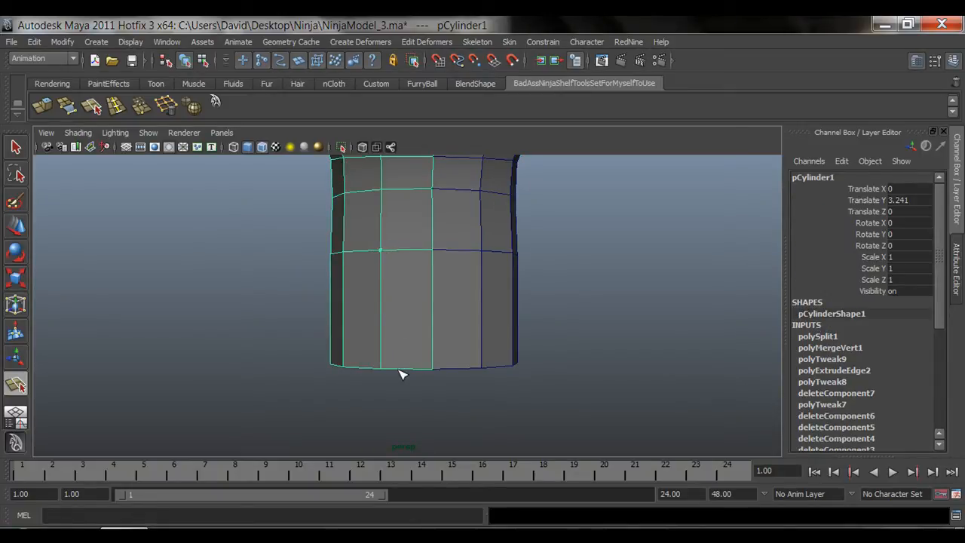
{"action": "left_click_drag", "start_coordinate": [401, 370], "coordinate": [414, 371]}
{"action": "key", "text": "Return"}
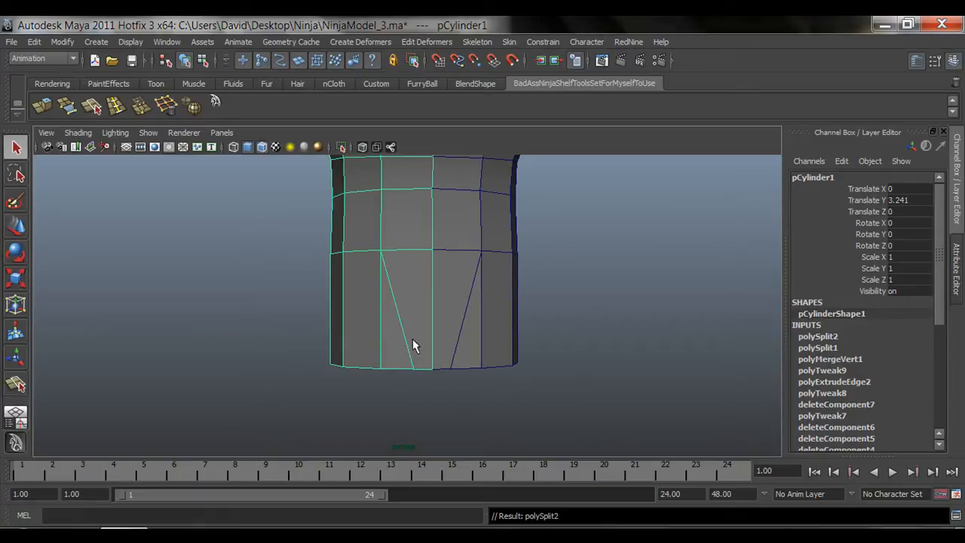
Align the new back crotch vertex horizontally with the new front crotch vertex in the front view
{"action": "right_click_drag", "start_coordinate": [413, 345], "coordinate": [357, 276]}
{"action": "key", "text": "space"}
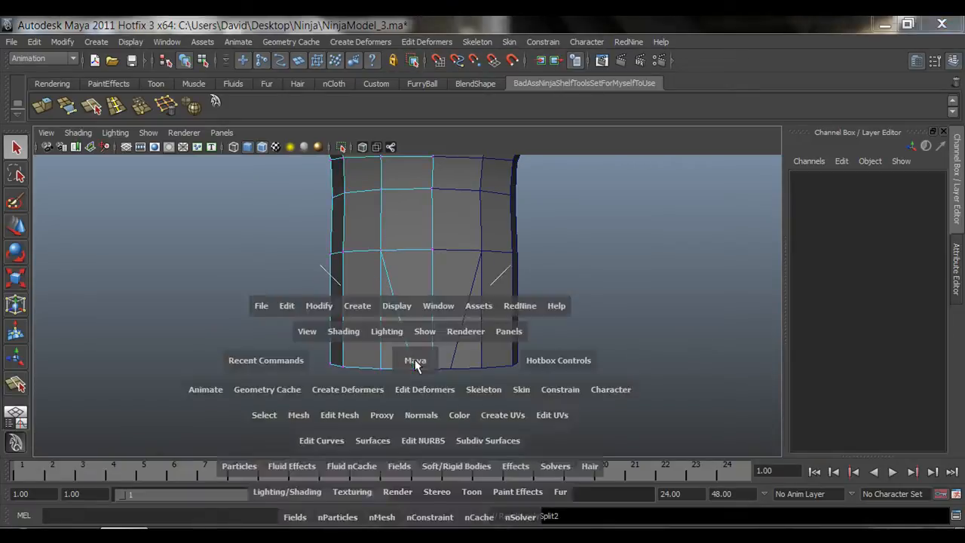
{"action": "key", "text": "space"}
{"action": "middle_click_drag", "start_coordinate": [375, 407], "coordinate": [363, 370], "text": "alt"}
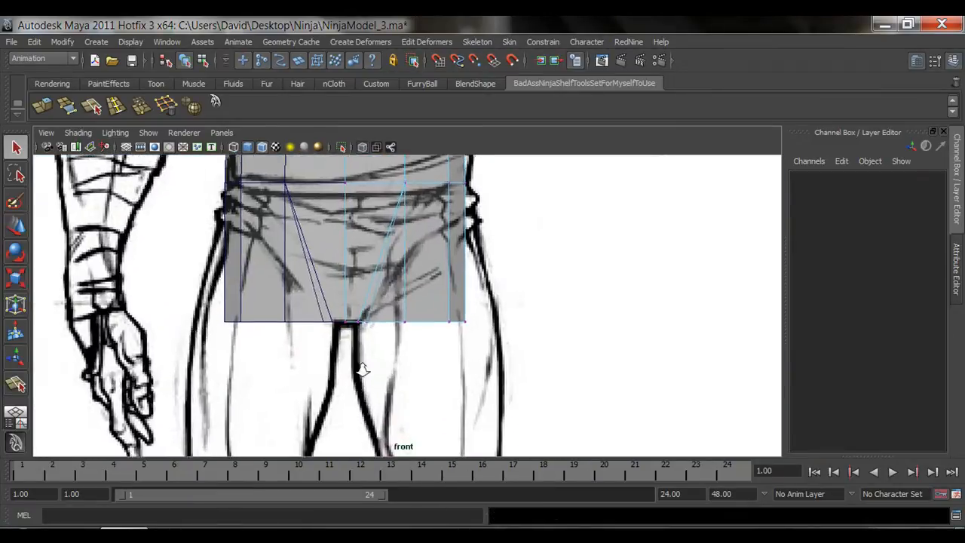
{"action": "scroll", "coordinate": [363, 369], "scroll_direction": "up", "scroll_amount": 8}
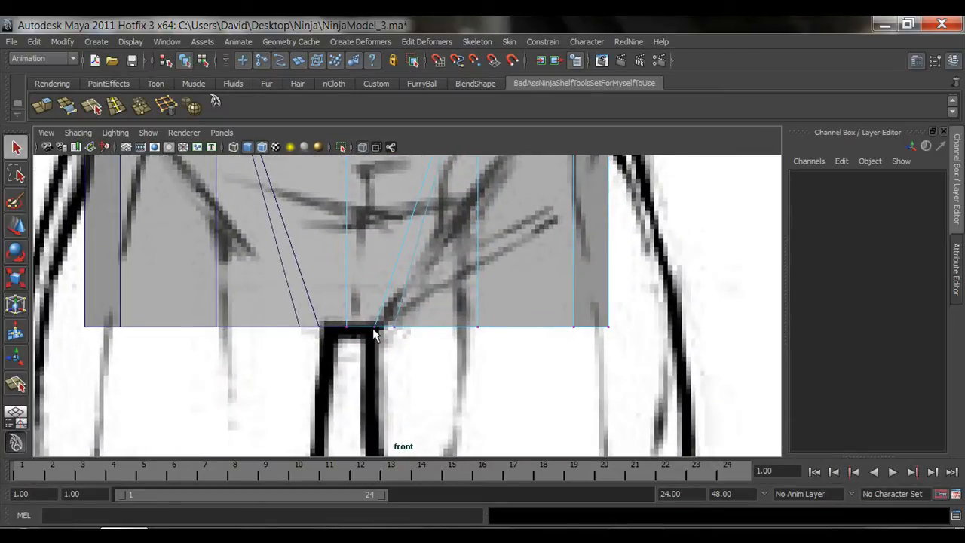
{"action": "left_click", "coordinate": [375, 329]}
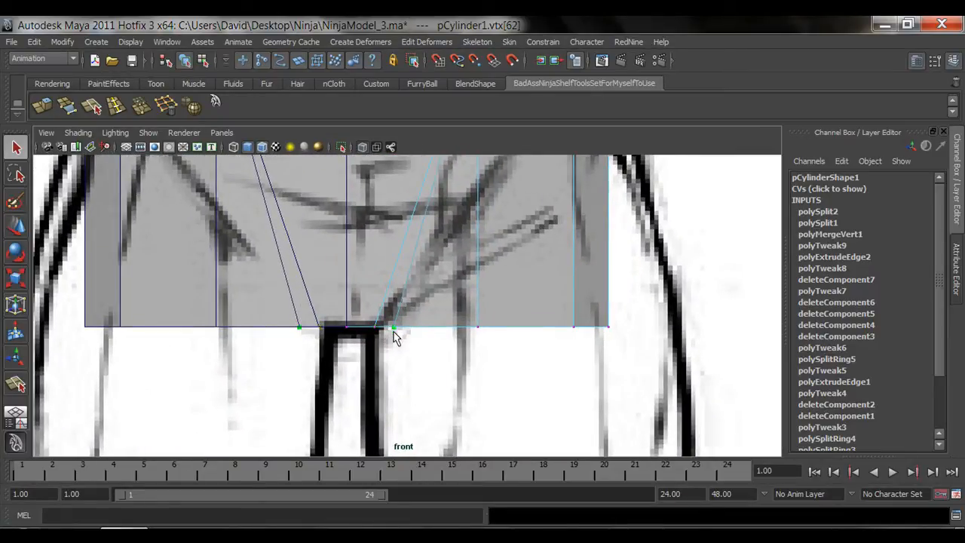
{"action": "key", "text": "w"}
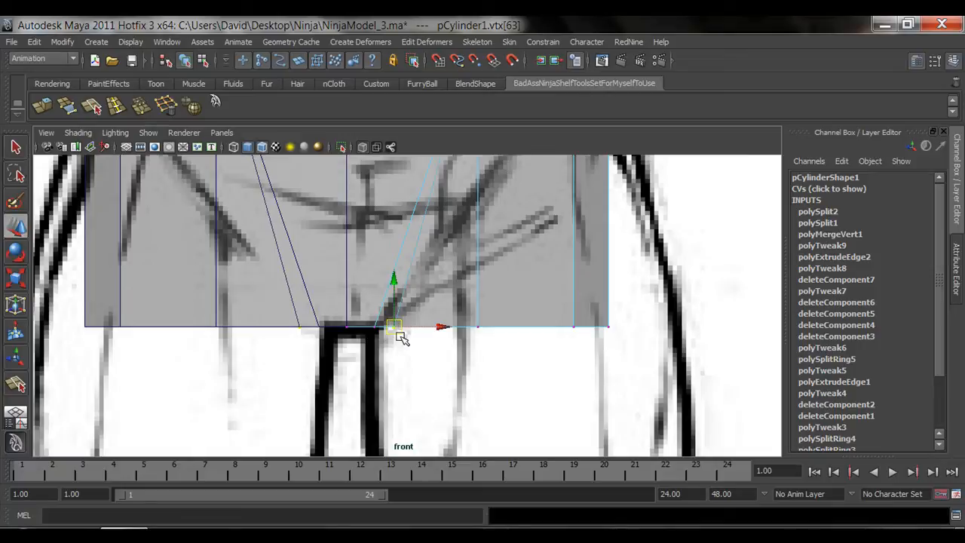
{"action": "key", "text": "v"}
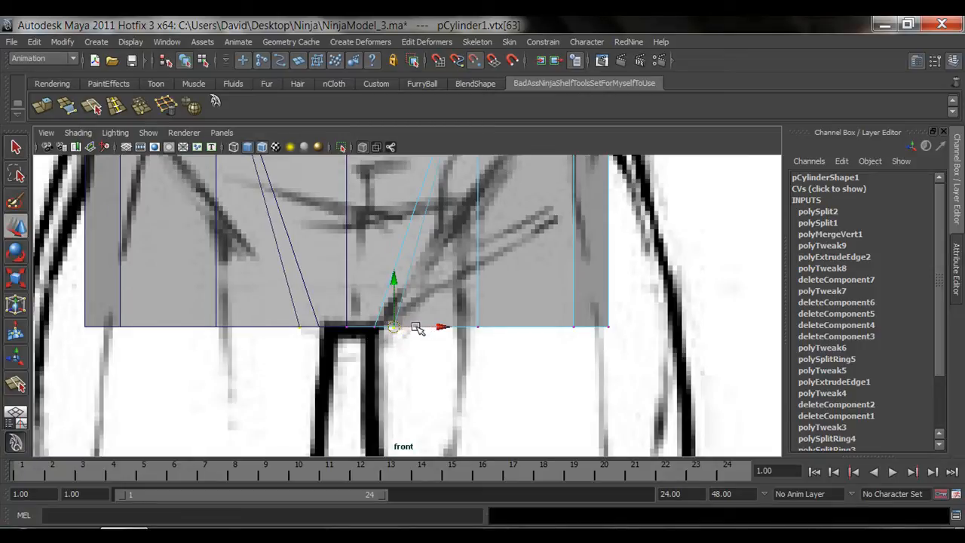
{"action": "left_click_drag", "start_coordinate": [417, 328], "coordinate": [395, 325]}
Move the front and back crotch vertices together slightly inward to the inner leg line of the drawing and return to object selection
{"action": "key", "text": "q"}
{"action": "key", "text": "w"}
{"action": "key", "text": "q"}
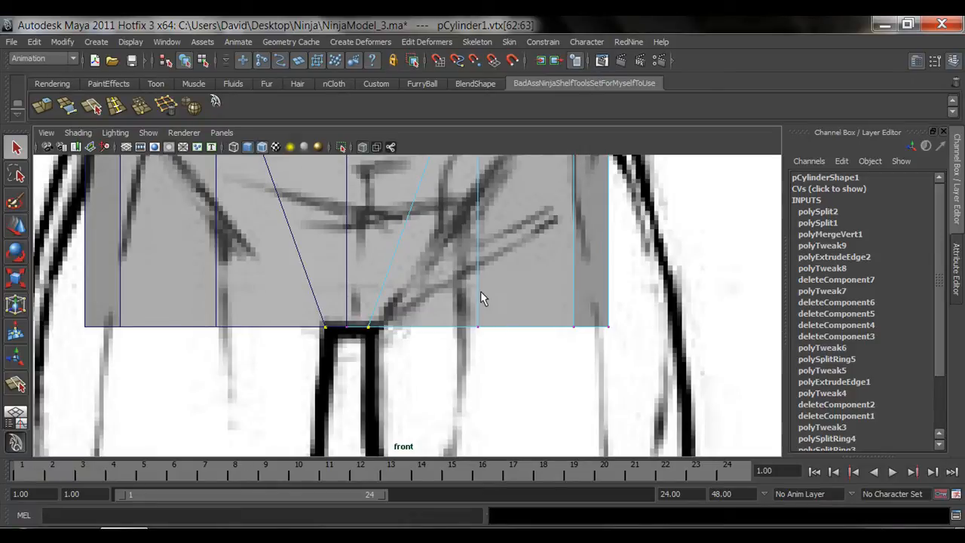
{"action": "right_click_drag", "start_coordinate": [480, 292], "coordinate": [521, 258]}
Raise the outermost bottom vertex of the hip section to the top of the outer thigh in the front reference drawing
{"action": "key", "text": "space"}
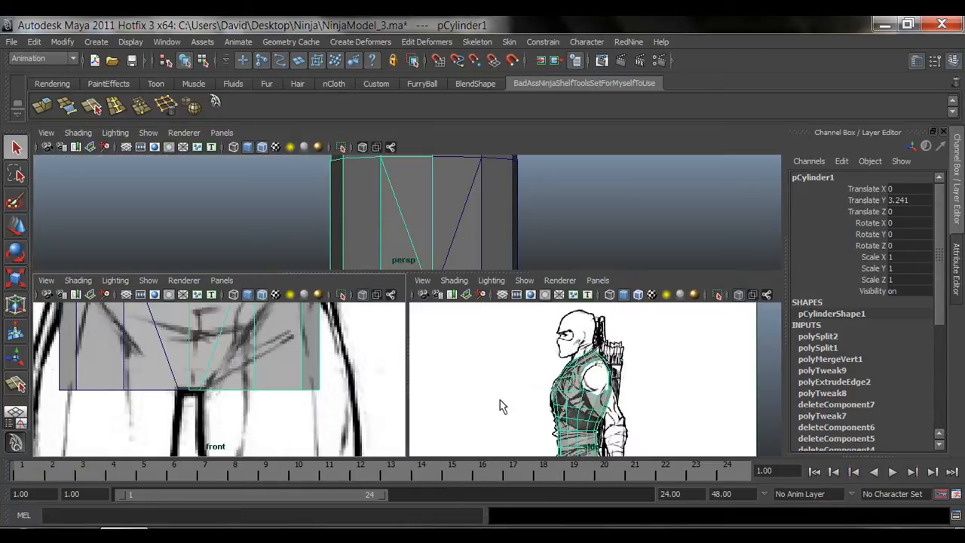
{"action": "key", "text": "space"}
{"action": "right_click_drag", "start_coordinate": [478, 338], "coordinate": [356, 336], "text": "alt"}
{"action": "middle_click_drag", "start_coordinate": [419, 305], "coordinate": [389, 331], "text": "alt"}
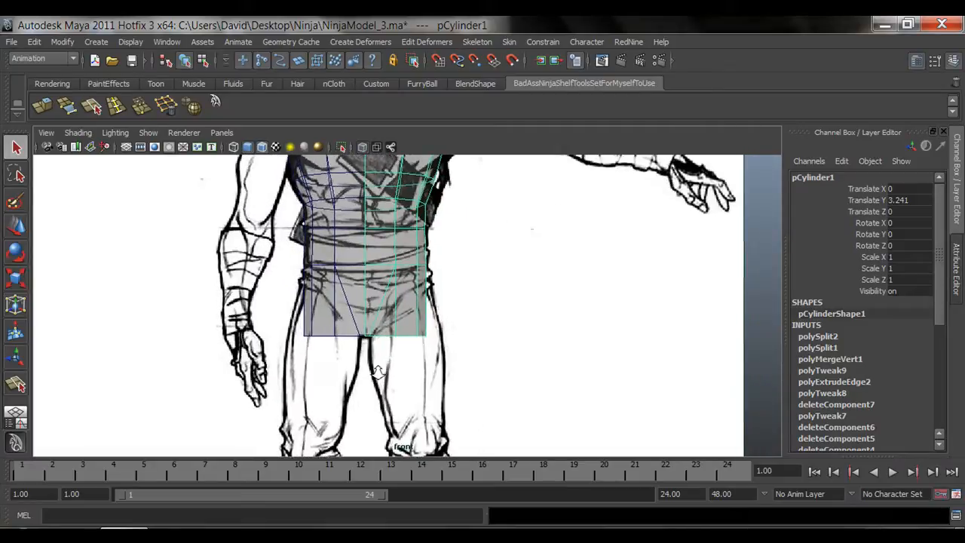
{"action": "right_click_drag", "start_coordinate": [331, 351], "coordinate": [452, 361], "text": "alt"}
{"action": "right_click_drag", "start_coordinate": [294, 373], "coordinate": [339, 369], "text": "alt"}
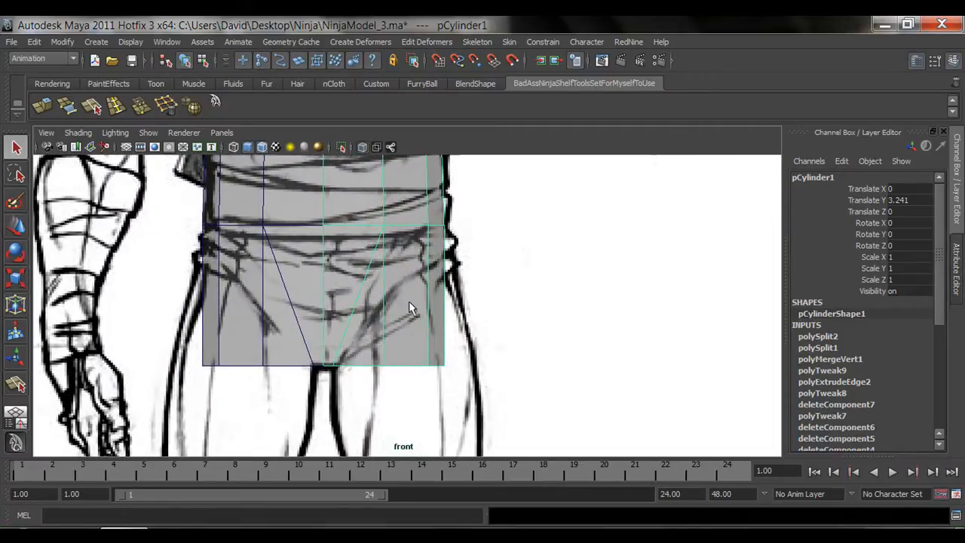
{"action": "right_click_drag", "start_coordinate": [409, 301], "coordinate": [375, 276]}
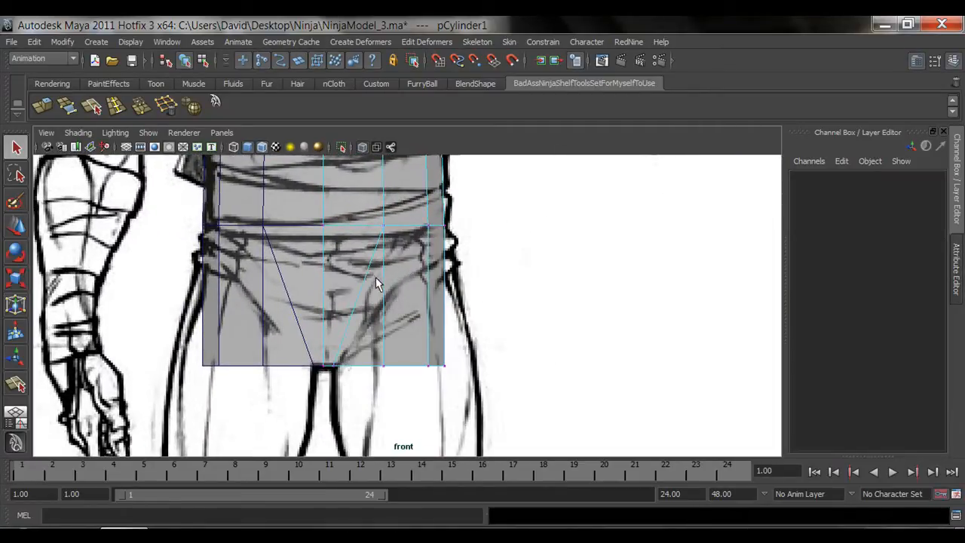
{"action": "left_click", "coordinate": [444, 365]}
{"action": "key", "text": "w"}
{"action": "left_click_drag", "start_coordinate": [444, 365], "coordinate": [447, 257]}
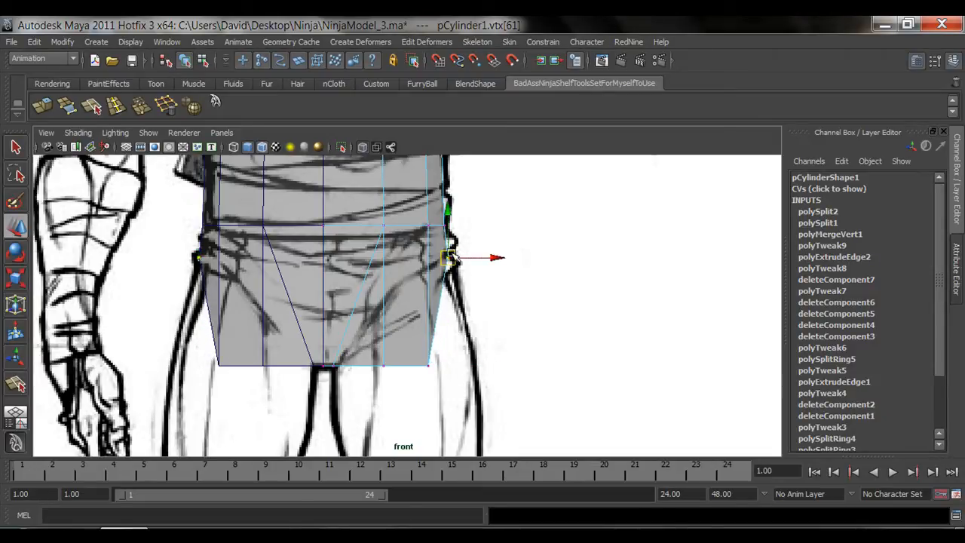
Raise the remaining bottom vertices between hip and crotch onto the leg crease line of the drawing, and return to object selection
{"action": "left_click_drag", "start_coordinate": [415, 341], "coordinate": [430, 267]}
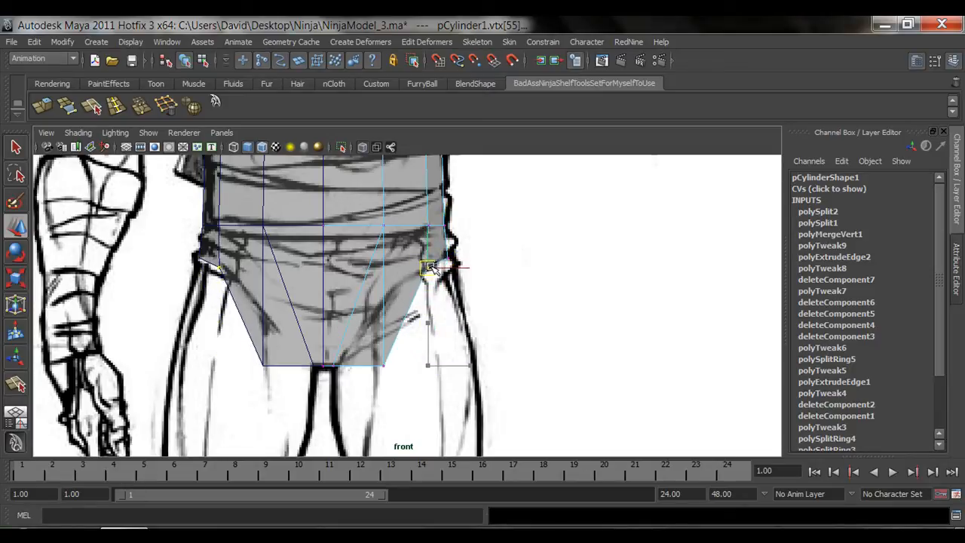
{"action": "left_click", "coordinate": [384, 366]}
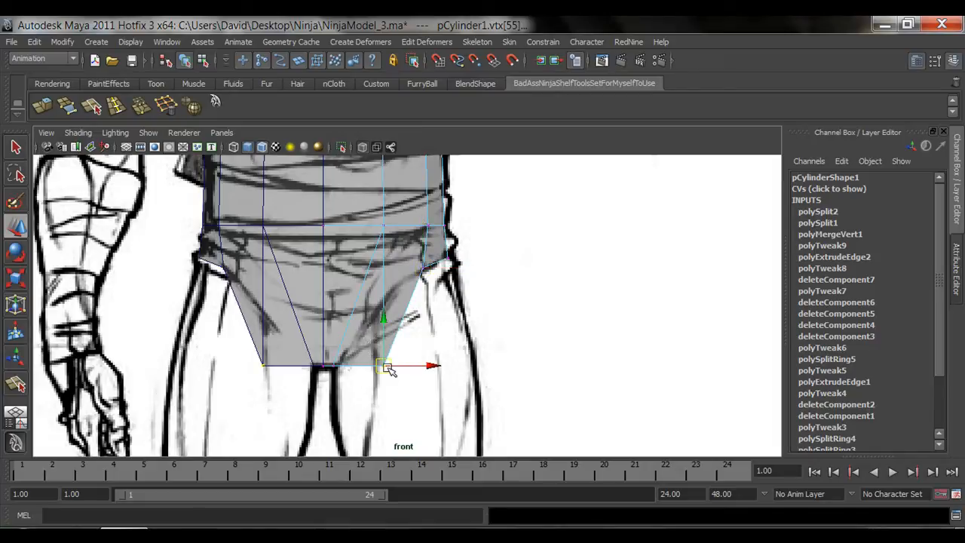
{"action": "left_click_drag", "start_coordinate": [385, 368], "coordinate": [382, 315]}
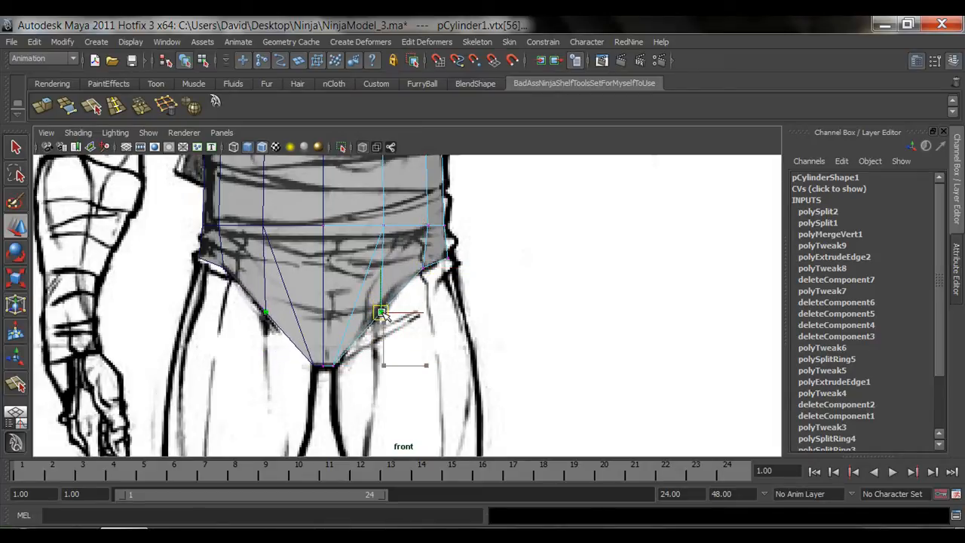
{"action": "right_click_drag", "start_coordinate": [381, 312], "coordinate": [404, 263]}
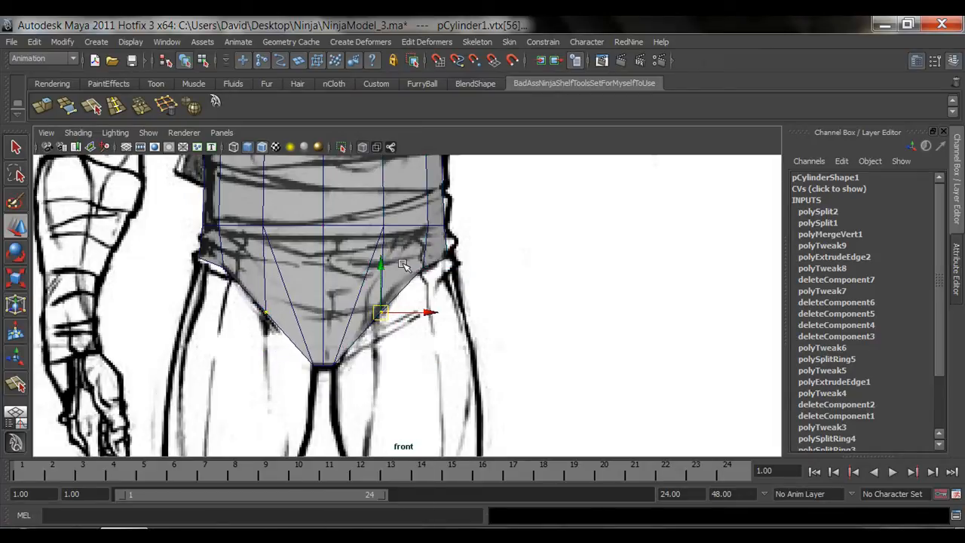
Examine the tapered hip section against the front reference drawing and from around the model in perspective
{"action": "mouse_move", "coordinate": [403, 264]}
{"action": "middle_mouse_down", "text": "alt"}
{"action": "mouse_move", "coordinate": [442, 315]}
{"action": "mouse_move", "coordinate": [445, 307]}
{"action": "mouse_move", "coordinate": [439, 337]}
{"action": "middle_mouse_up", "text": "alt"}
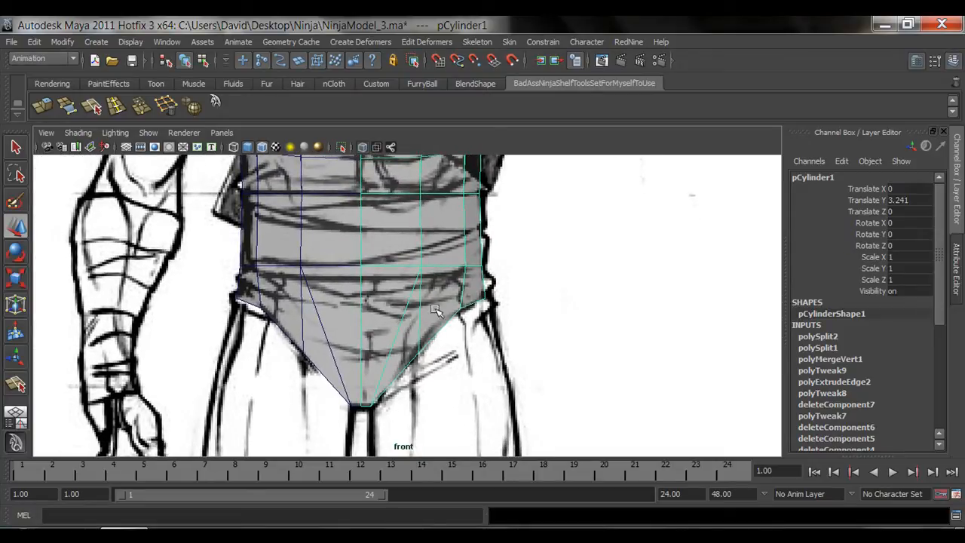
{"action": "middle_click_drag", "start_coordinate": [426, 378], "coordinate": [435, 357], "text": "alt"}
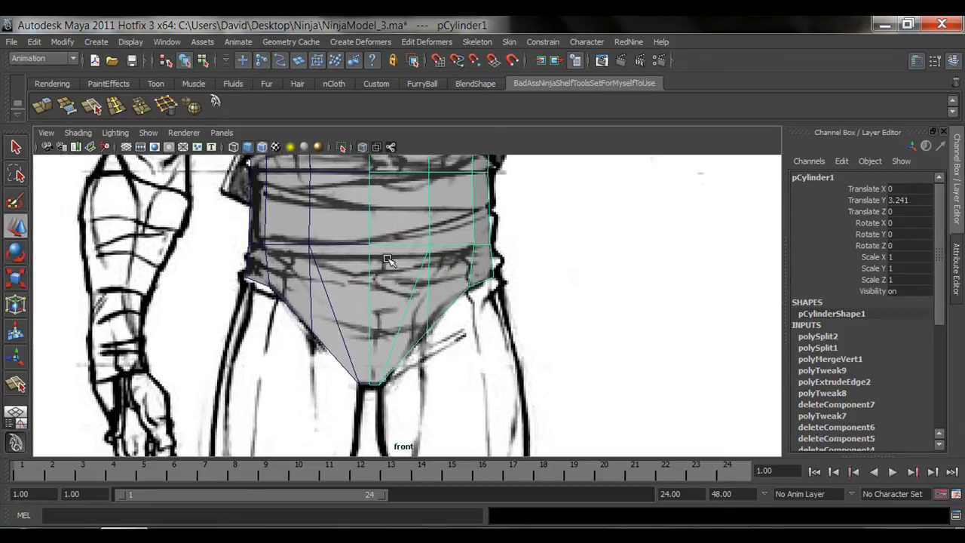
{"action": "key", "text": "space"}
{"action": "key", "text": "space"}
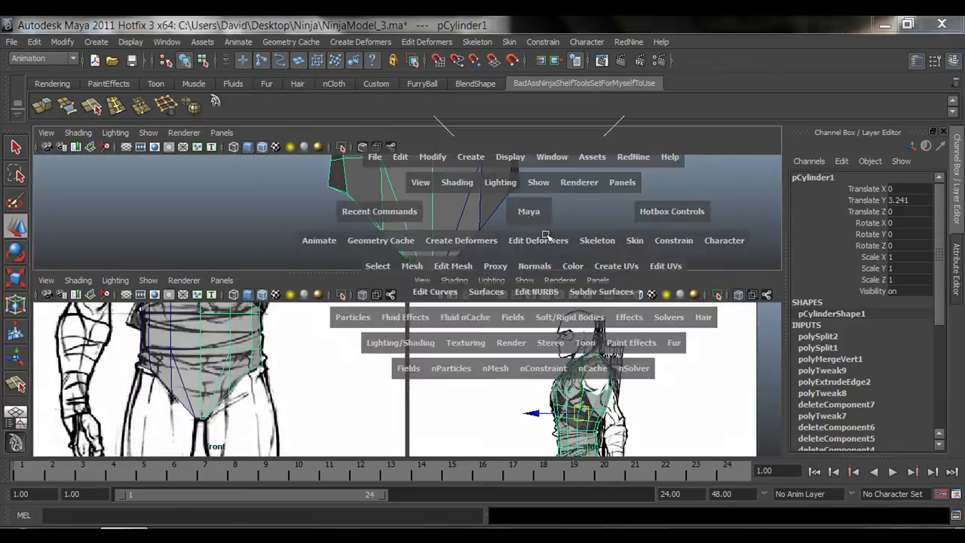
{"action": "left_click_drag", "start_coordinate": [569, 303], "coordinate": [482, 351], "text": "alt"}
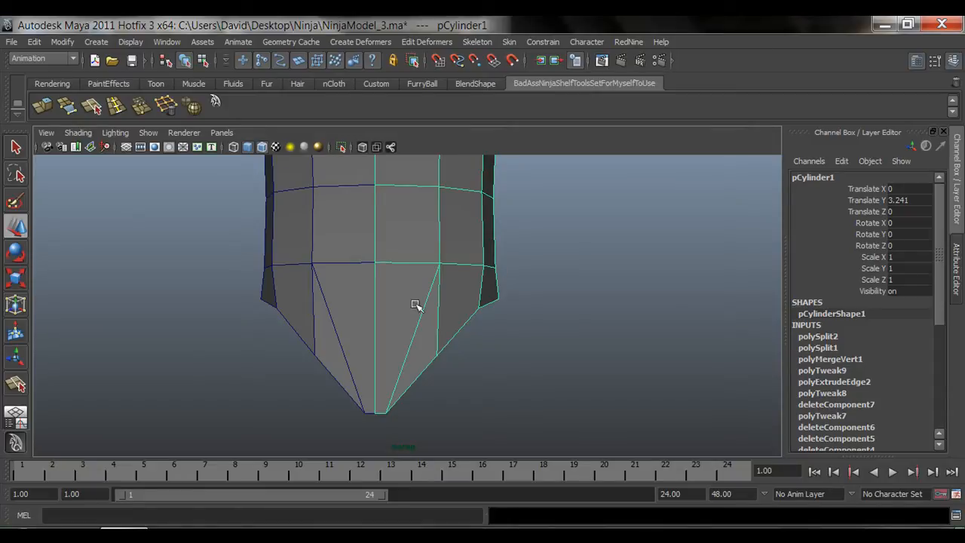
{"action": "mouse_move", "coordinate": [481, 325]}
{"action": "left_mouse_down", "text": "alt"}
{"action": "mouse_move", "coordinate": [517, 336]}
{"action": "mouse_move", "coordinate": [489, 335]}
{"action": "left_mouse_up", "text": "alt"}
{"action": "key", "text": "space"}
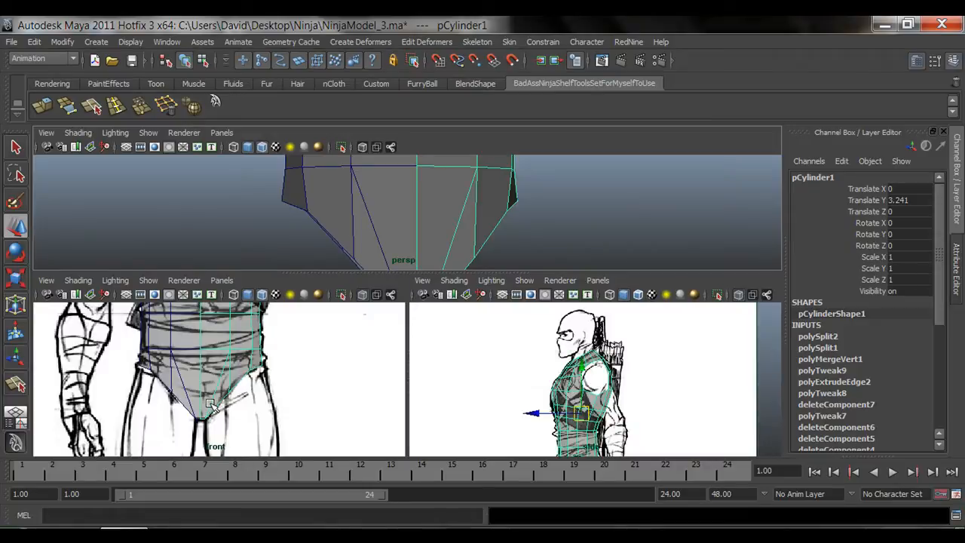
{"action": "key", "text": "space"}
Move the outer hip vertex just above the bottom edge slightly outward to the waist outline in the front drawing, and align the outermost bottom vertex
{"action": "middle_click_drag", "start_coordinate": [409, 323], "coordinate": [411, 344], "text": "alt"}
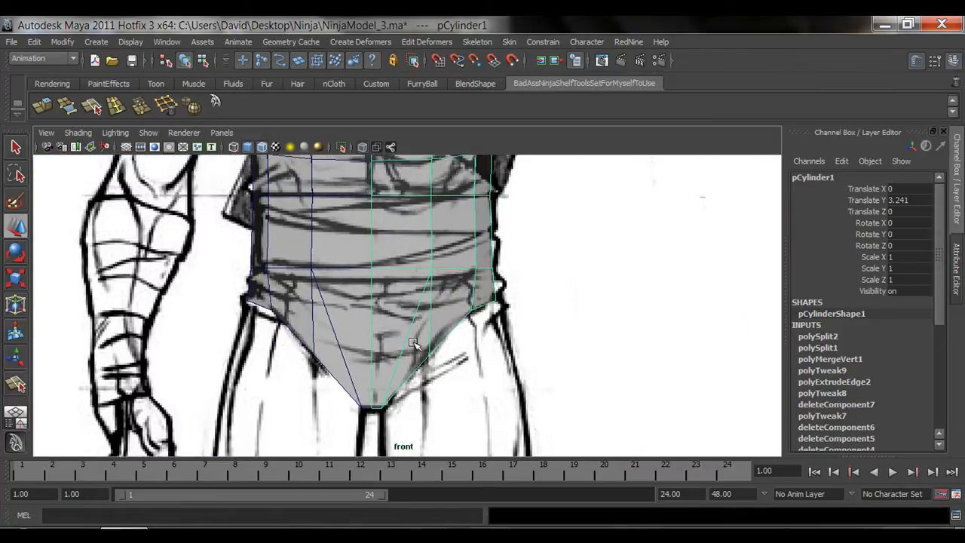
{"action": "right_click_drag", "start_coordinate": [455, 277], "coordinate": [400, 277]}
{"action": "left_click", "coordinate": [495, 301]}
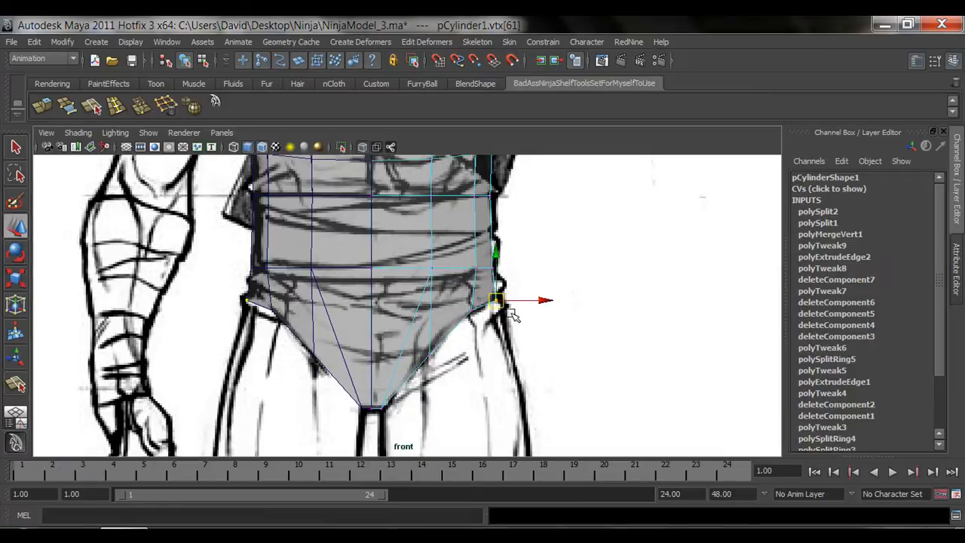
{"action": "middle_click_drag", "start_coordinate": [490, 218], "coordinate": [478, 257], "text": "alt"}
{"action": "key", "text": "q"}
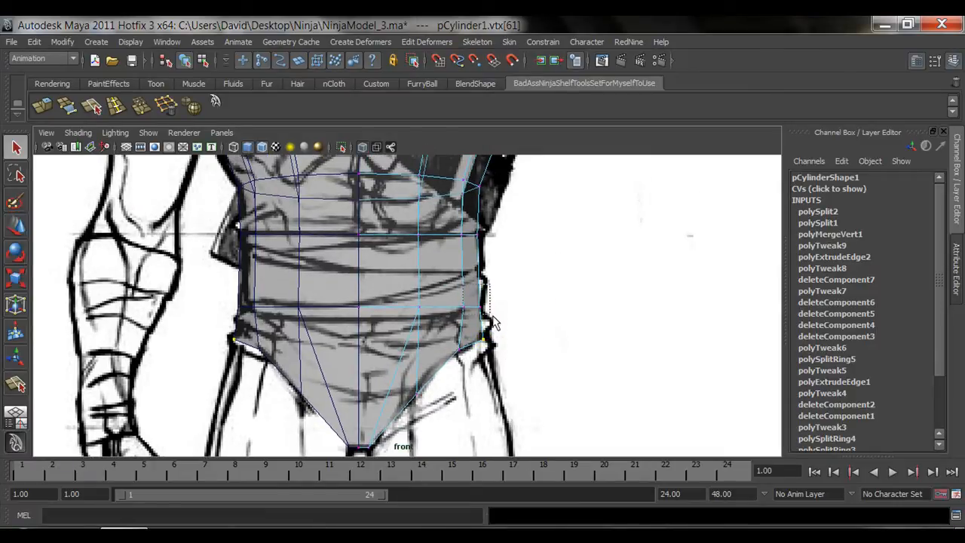
{"action": "left_click_drag", "start_coordinate": [482, 290], "coordinate": [496, 324]}
{"action": "key", "text": "w"}
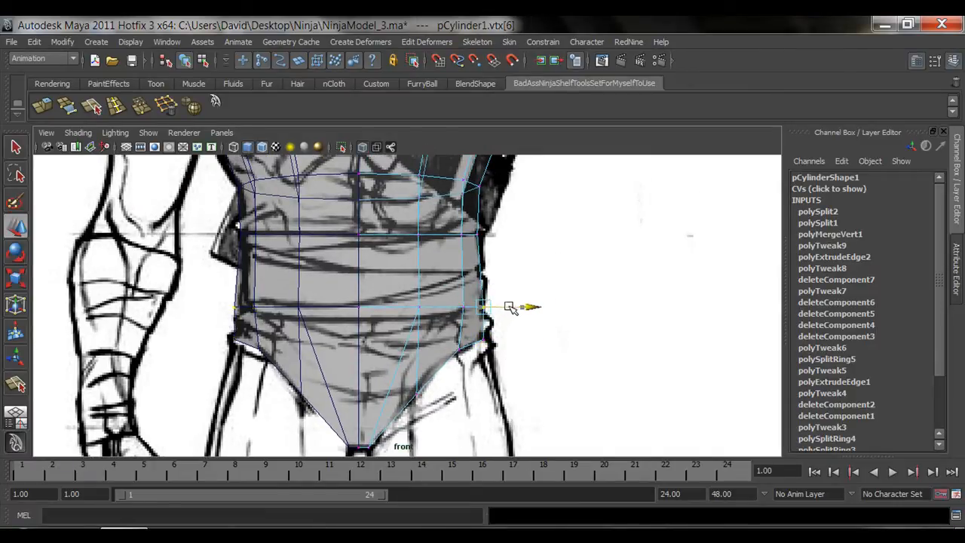
{"action": "left_click", "coordinate": [486, 341]}
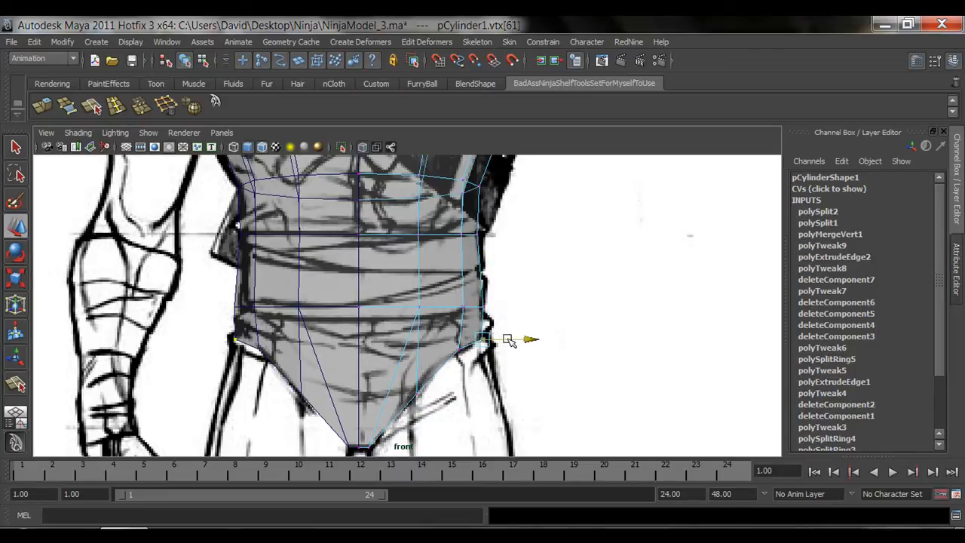
{"action": "middle_click_drag", "start_coordinate": [469, 391], "coordinate": [481, 335], "text": "alt"}
Try to extrude the front crotch edge straight down, undo the extrusion and return to object selection
{"action": "key", "text": "space"}
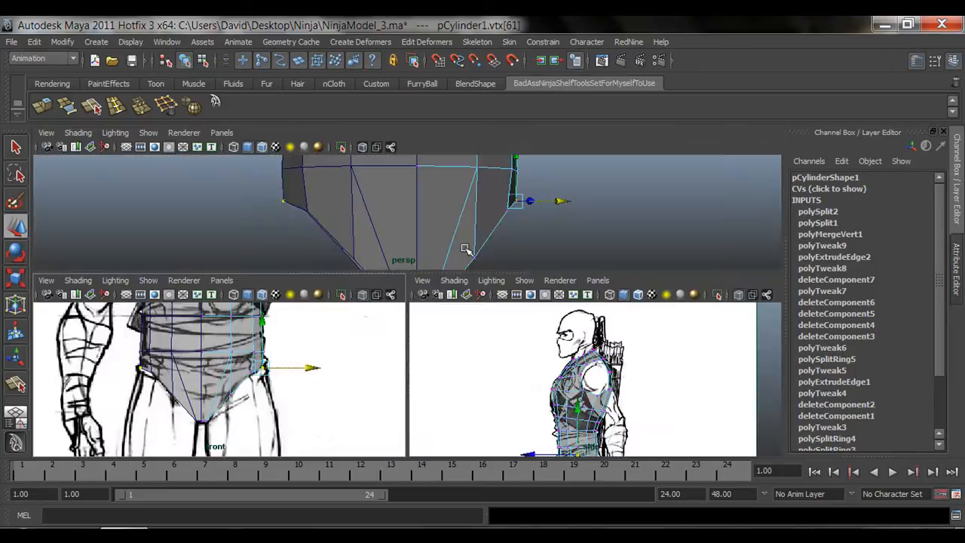
{"action": "key", "text": "space"}
{"action": "left_click_drag", "start_coordinate": [476, 344], "coordinate": [441, 287], "text": "alt"}
{"action": "right_click_drag", "start_coordinate": [442, 273], "coordinate": [451, 241]}
{"action": "left_click_drag", "start_coordinate": [418, 309], "coordinate": [437, 344], "text": "alt"}
{"action": "right_click_drag", "start_coordinate": [437, 345], "coordinate": [527, 366], "text": "alt"}
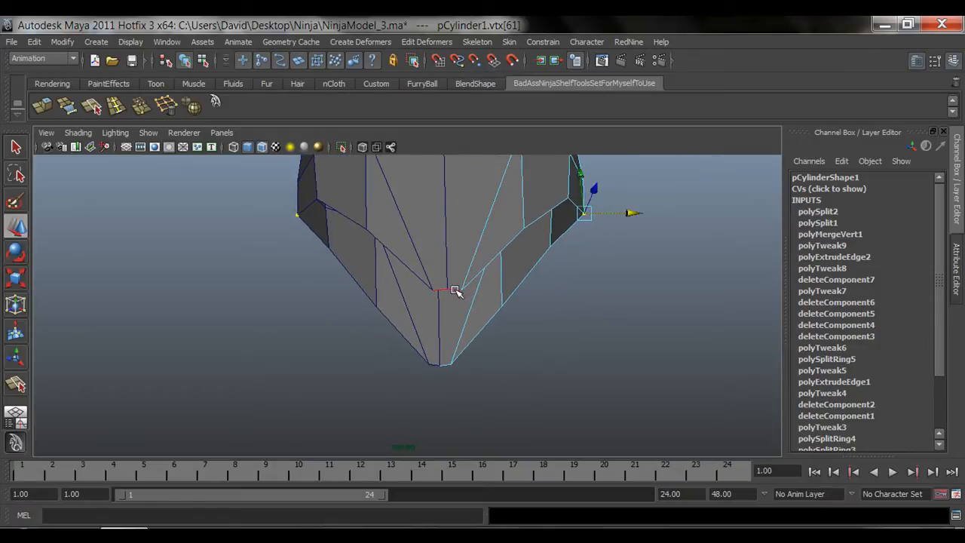
{"action": "left_click", "coordinate": [455, 291]}
{"action": "left_click_drag", "start_coordinate": [455, 291], "coordinate": [475, 354], "text": "alt"}
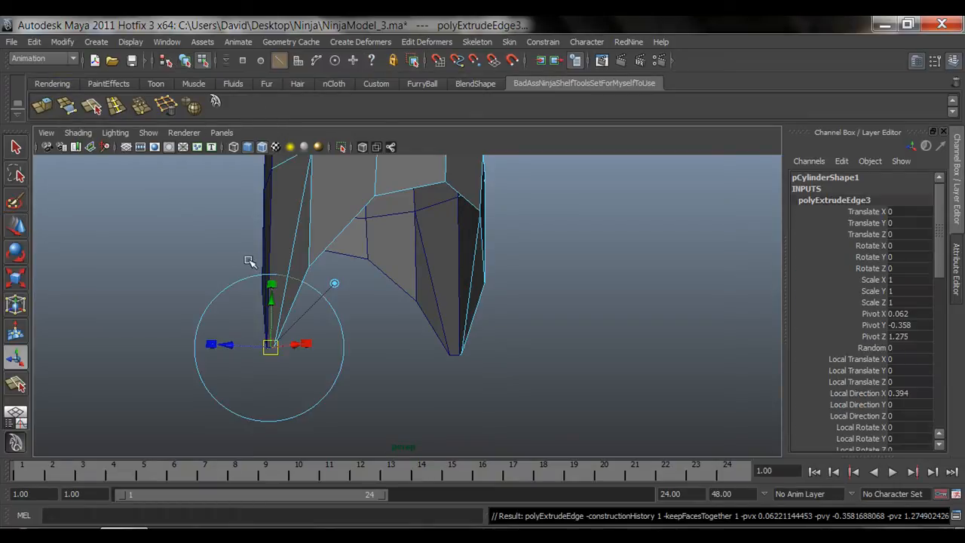
{"action": "left_click_drag", "start_coordinate": [250, 261], "coordinate": [319, 263], "text": "alt"}
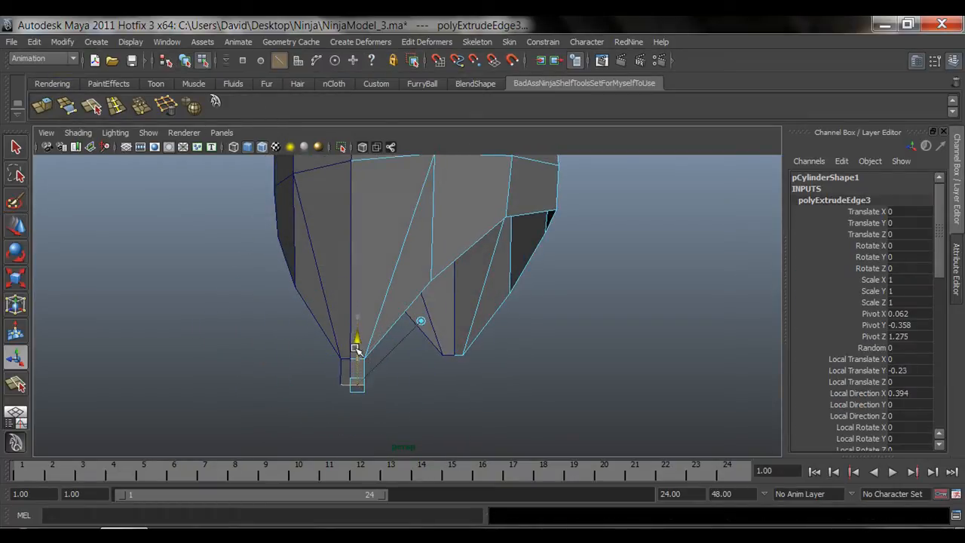
{"action": "key", "text": "ctrl+z"}
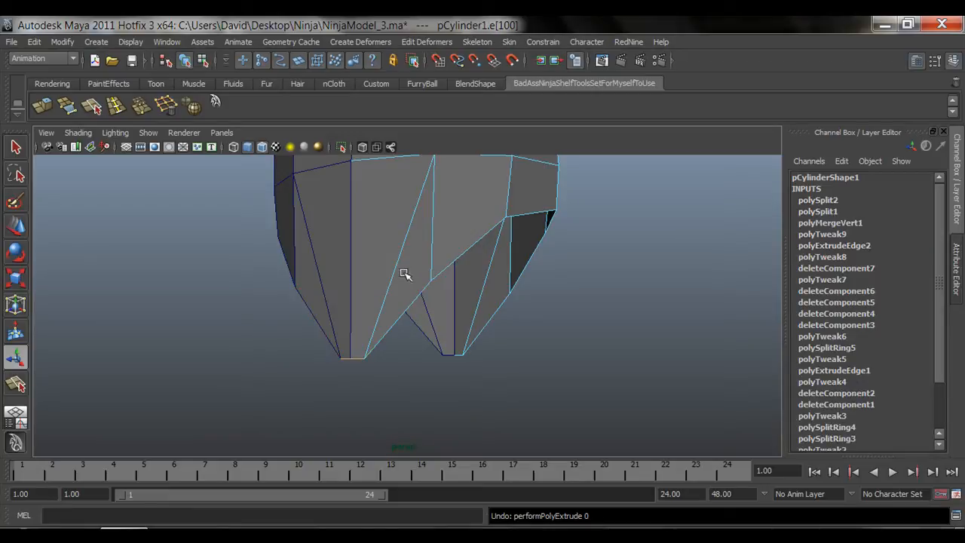
{"action": "key", "text": "q"}
{"action": "right_click_drag", "start_coordinate": [407, 273], "coordinate": [435, 255]}
{"action": "left_click", "coordinate": [435, 255]}
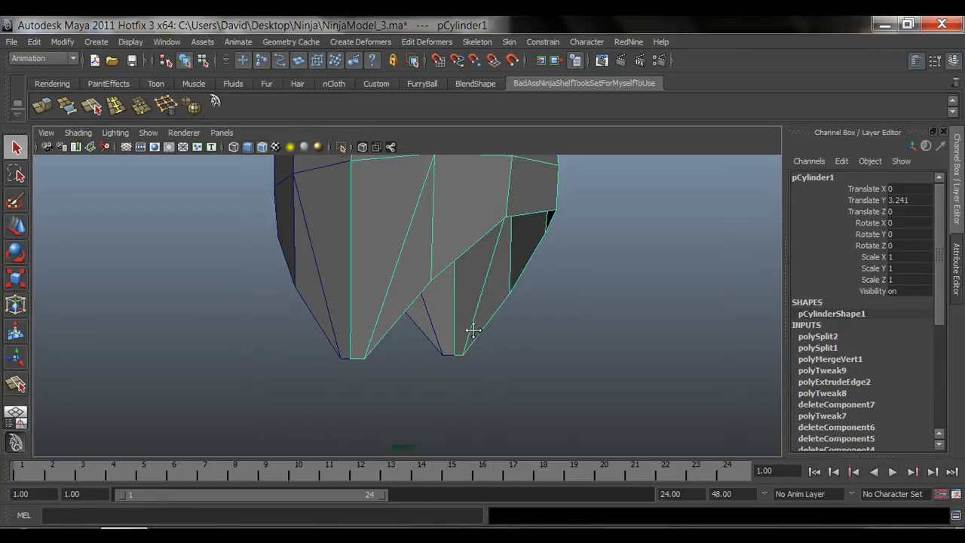
{"action": "left_click_drag", "start_coordinate": [475, 333], "coordinate": [518, 327], "text": "alt"}
{"action": "left_click_drag", "start_coordinate": [454, 357], "coordinate": [487, 331], "text": "alt"}
{"action": "right_click_drag", "start_coordinate": [491, 276], "coordinate": [490, 258]}
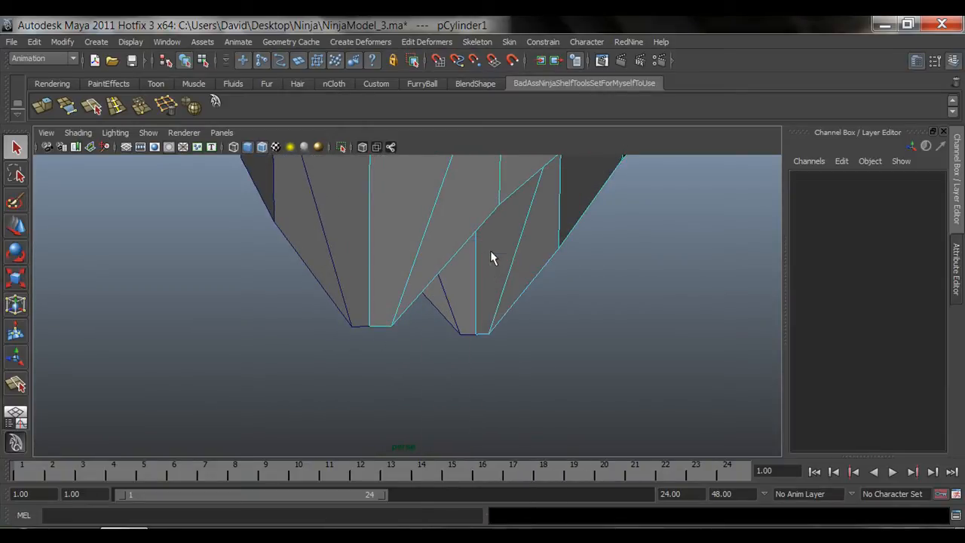
{"action": "left_click", "coordinate": [483, 334]}
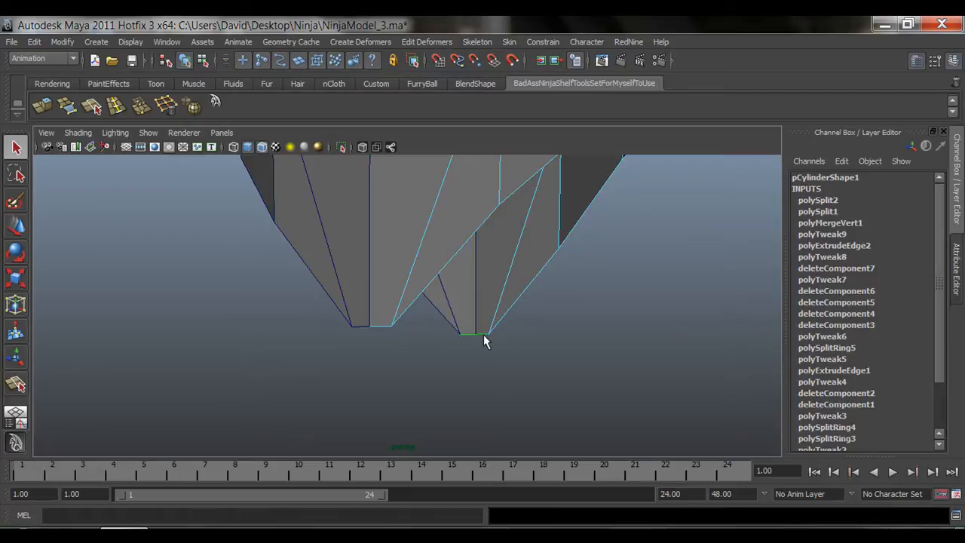
{"action": "left_click", "coordinate": [379, 328], "text": "shift"}
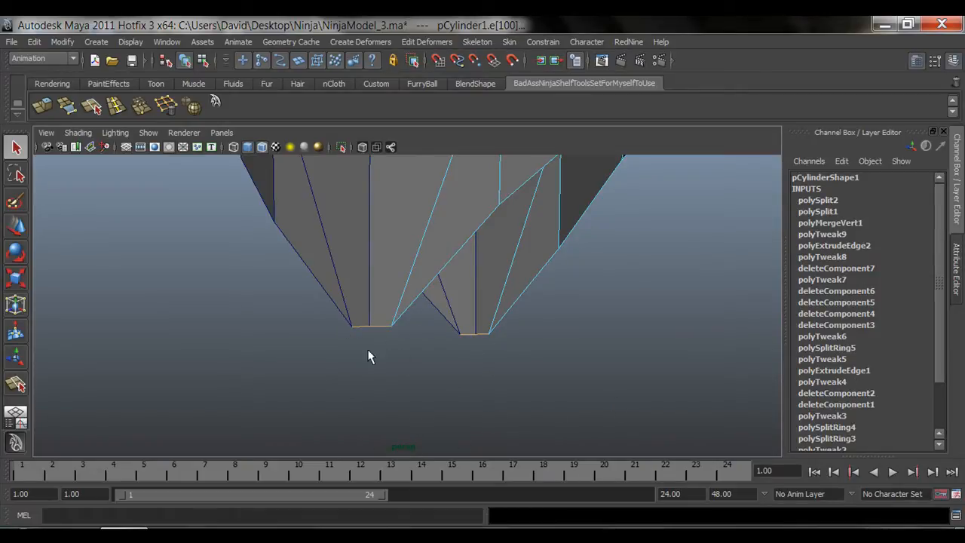
{"action": "left_click", "coordinate": [73, 58]}
{"action": "left_click", "coordinate": [39, 77]}
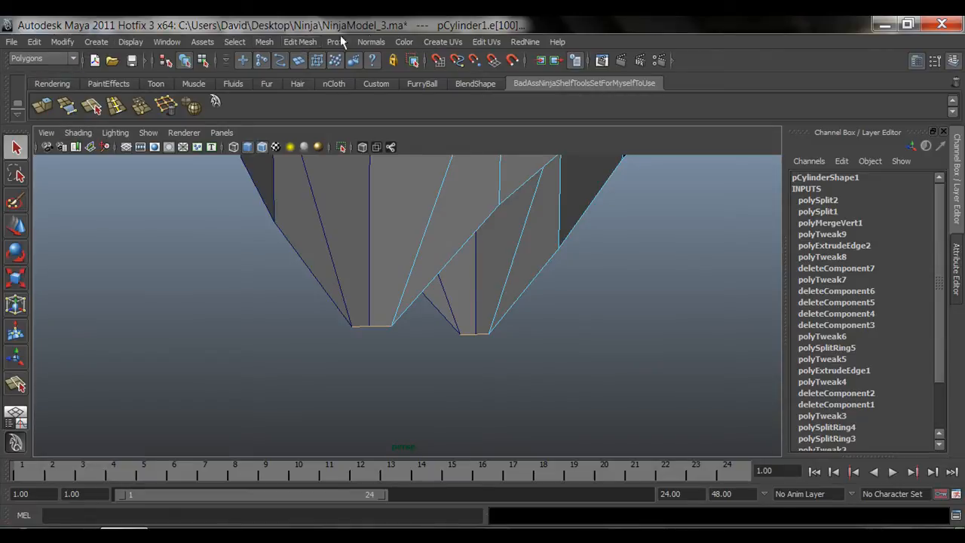
{"action": "left_click", "coordinate": [293, 42]}
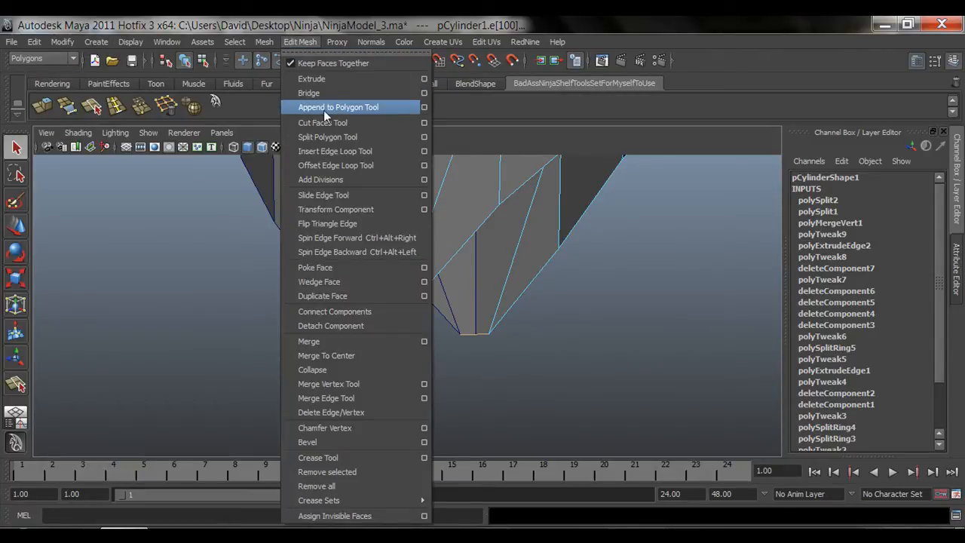
{"action": "left_click", "coordinate": [309, 41]}
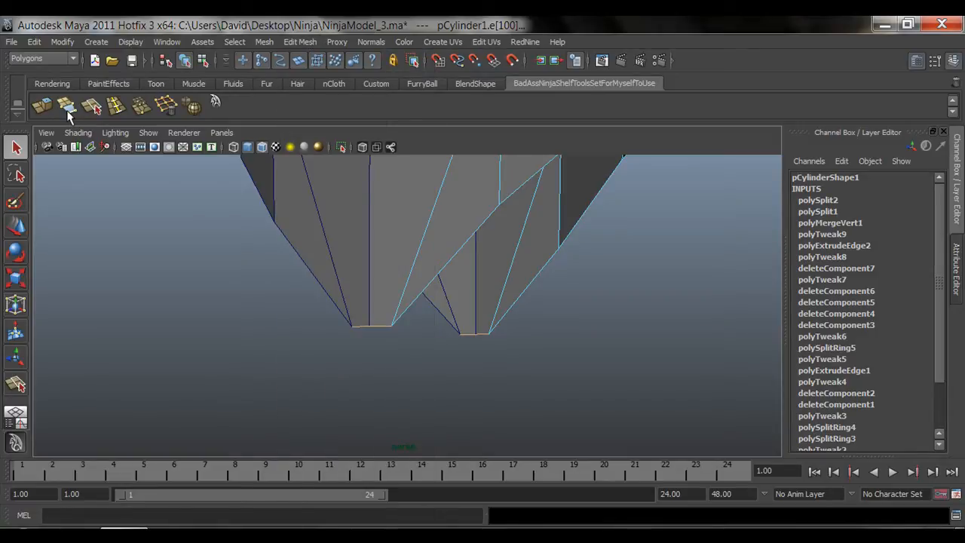
{"action": "right_click_drag", "start_coordinate": [425, 274], "coordinate": [483, 254]}
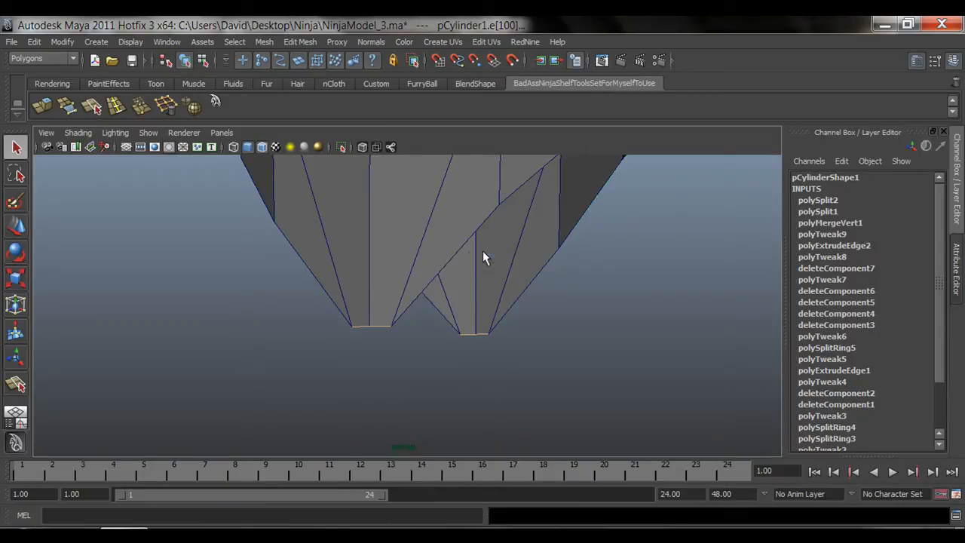
Bridge the gap between the front and back crotch edges with a new face using the Append to Polygon tool
{"action": "mouse_move", "coordinate": [208, 318]}
{"action": "left_mouse_down", "text": "alt"}
{"action": "mouse_move", "coordinate": [244, 315]}
{"action": "mouse_move", "coordinate": [210, 321]}
{"action": "left_mouse_up", "text": "alt"}
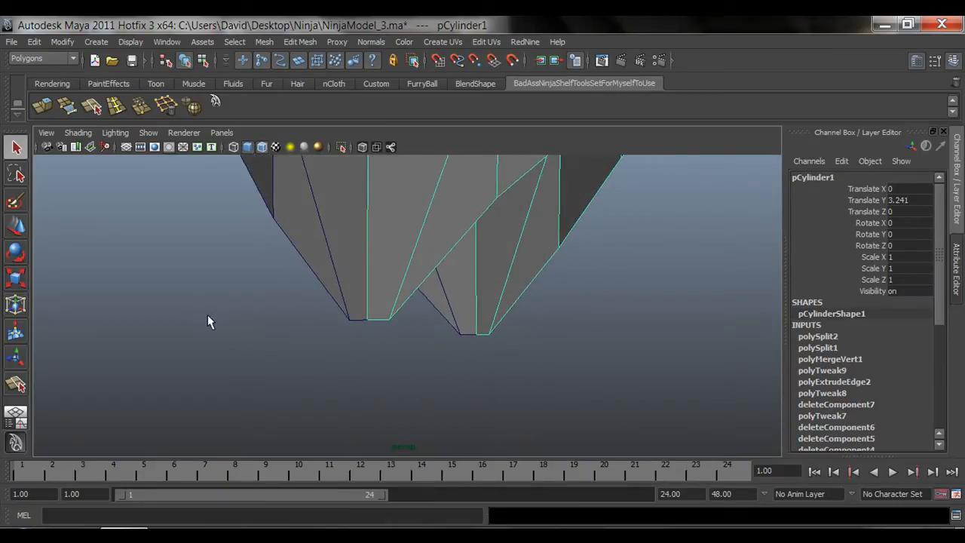
{"action": "left_click", "coordinate": [66, 108]}
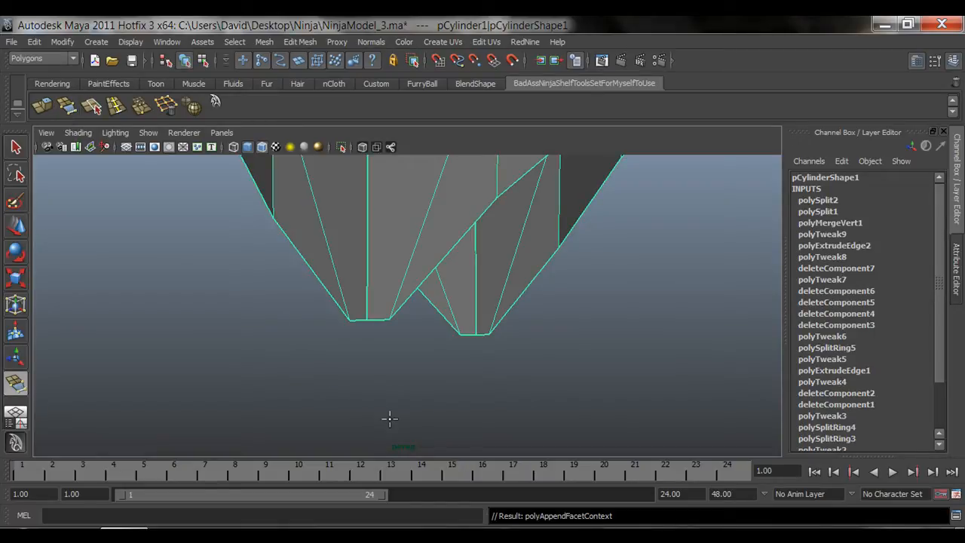
{"action": "left_click", "coordinate": [379, 320]}
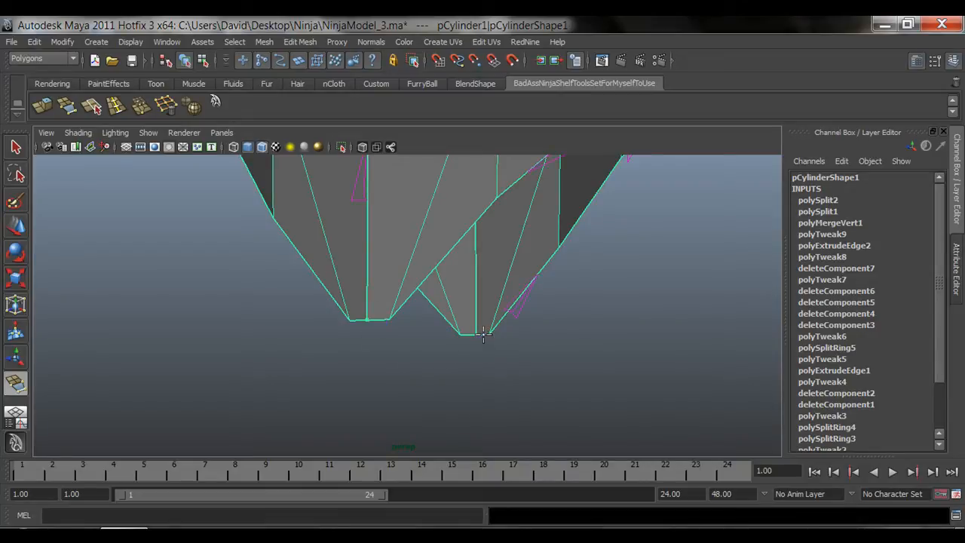
{"action": "left_click", "coordinate": [484, 334]}
{"action": "left_click_drag", "start_coordinate": [377, 391], "coordinate": [491, 372], "text": "alt"}
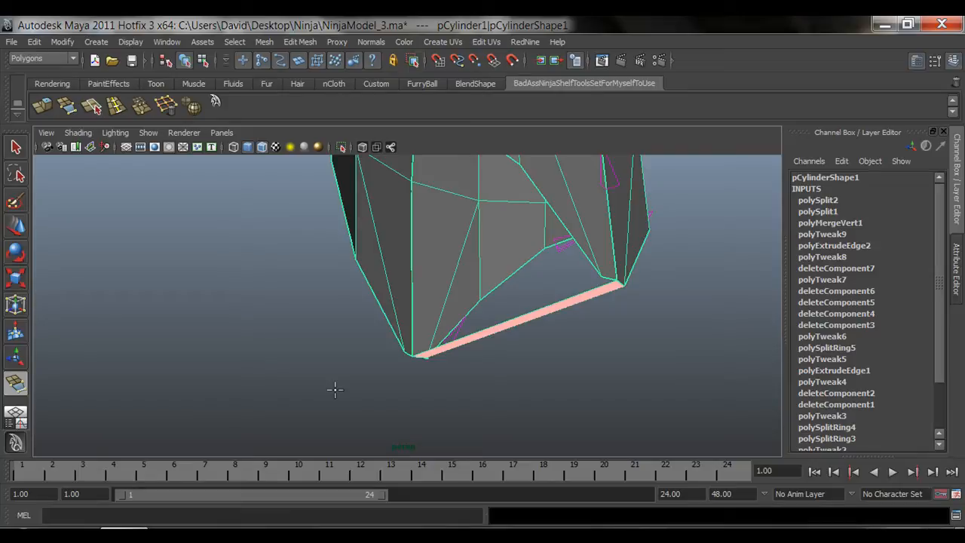
{"action": "key", "text": "Return"}
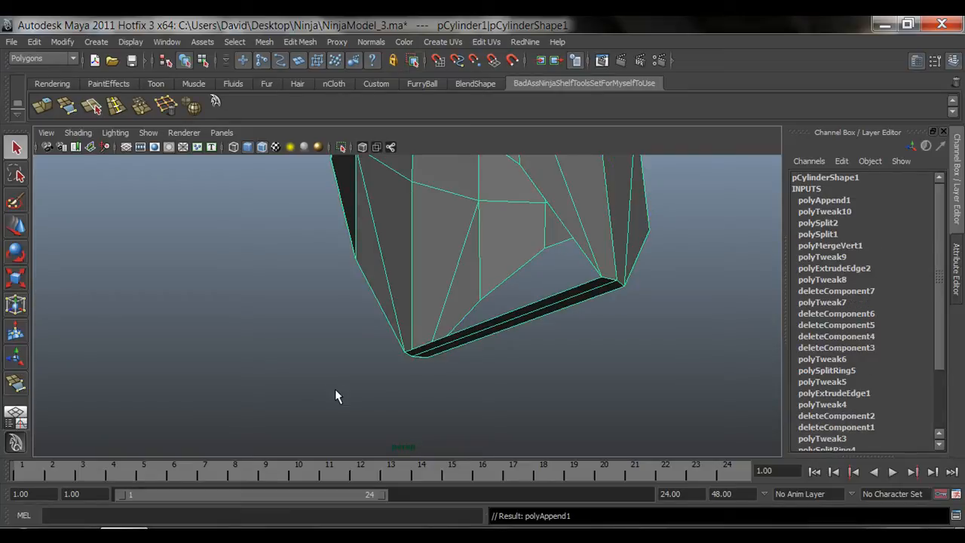
{"action": "left_click_drag", "start_coordinate": [568, 333], "coordinate": [433, 306], "text": "alt"}
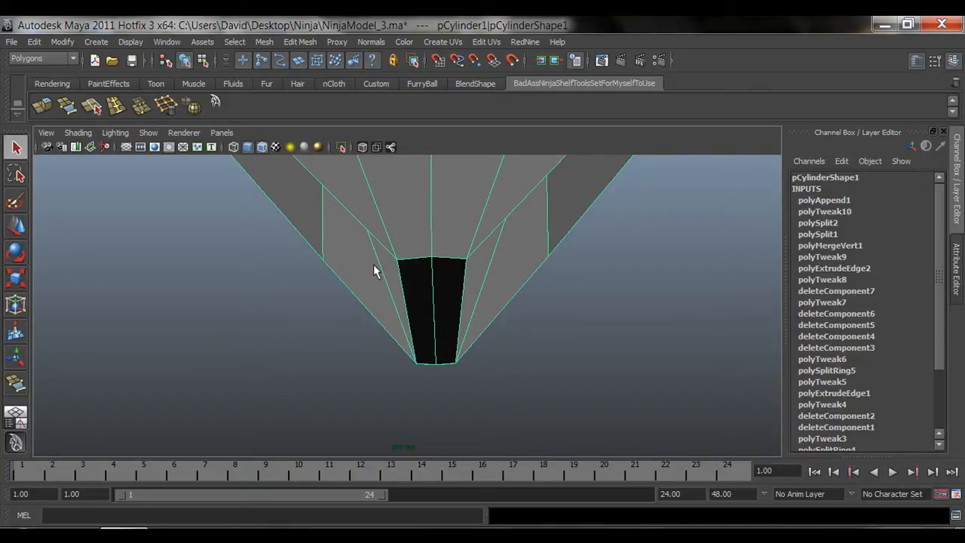
{"action": "left_click_drag", "start_coordinate": [470, 189], "coordinate": [318, 377], "text": "alt"}
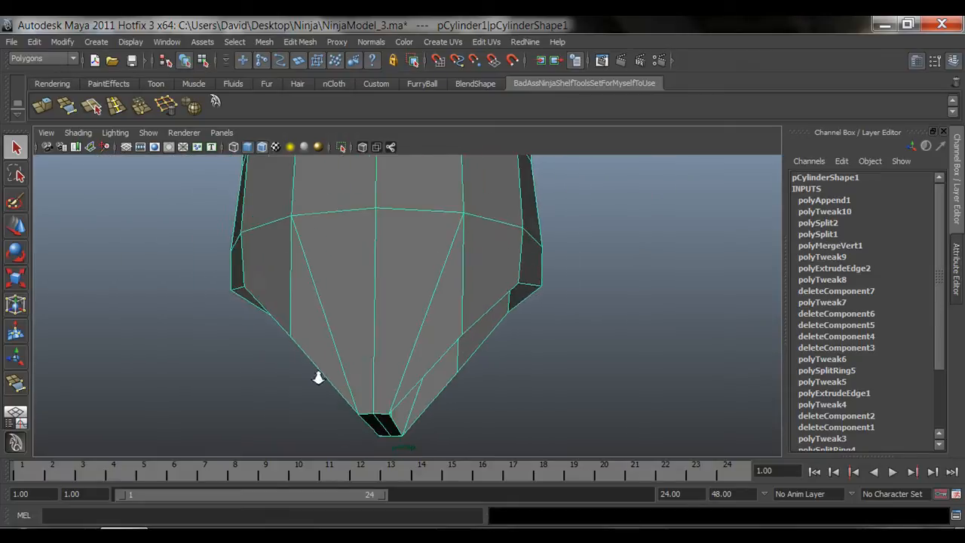
{"action": "left_click", "coordinate": [445, 273]}
Insert an edge loop across the middle of the new crotch strip between the front and back of the hips
{"action": "left_click_drag", "start_coordinate": [568, 345], "coordinate": [468, 265], "text": "alt"}
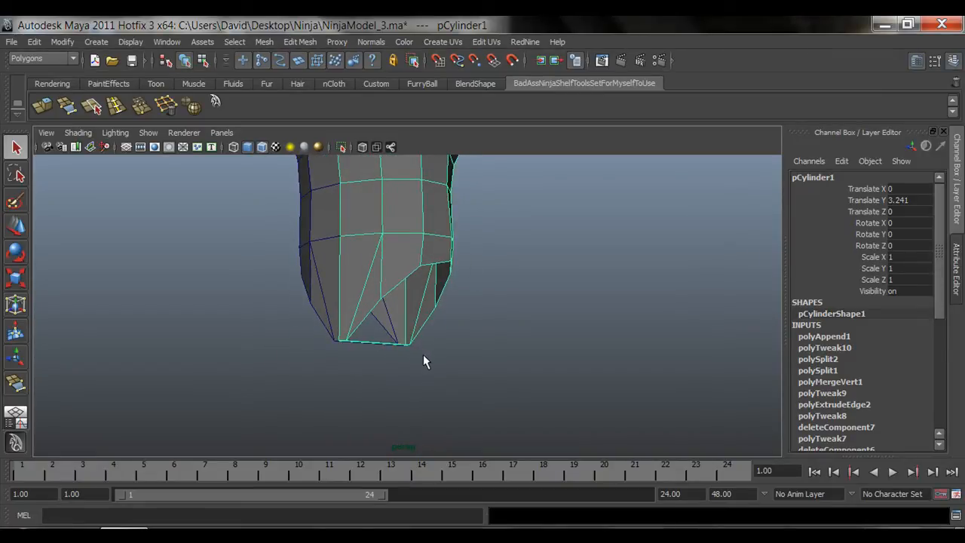
{"action": "left_click_drag", "start_coordinate": [423, 354], "coordinate": [347, 362], "text": "alt"}
{"action": "left_click", "coordinate": [116, 105]}
{"action": "left_click_drag", "start_coordinate": [220, 252], "coordinate": [176, 274], "text": "alt"}
{"action": "left_click", "coordinate": [332, 330]}
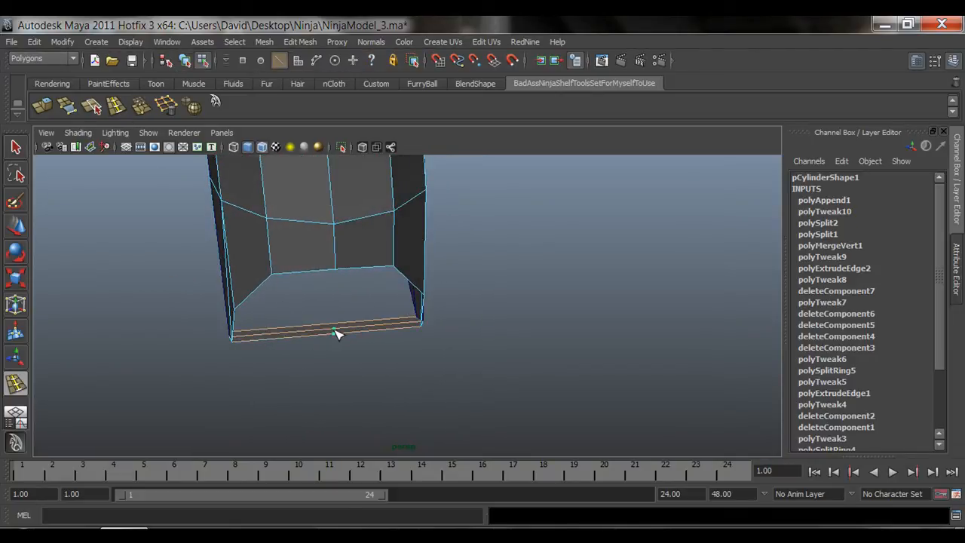
{"action": "left_click_drag", "start_coordinate": [269, 357], "coordinate": [248, 362], "text": "alt"}
{"action": "right_click_drag", "start_coordinate": [248, 362], "coordinate": [551, 369], "text": "alt"}
{"action": "left_click_drag", "start_coordinate": [550, 368], "coordinate": [510, 343], "text": "alt"}
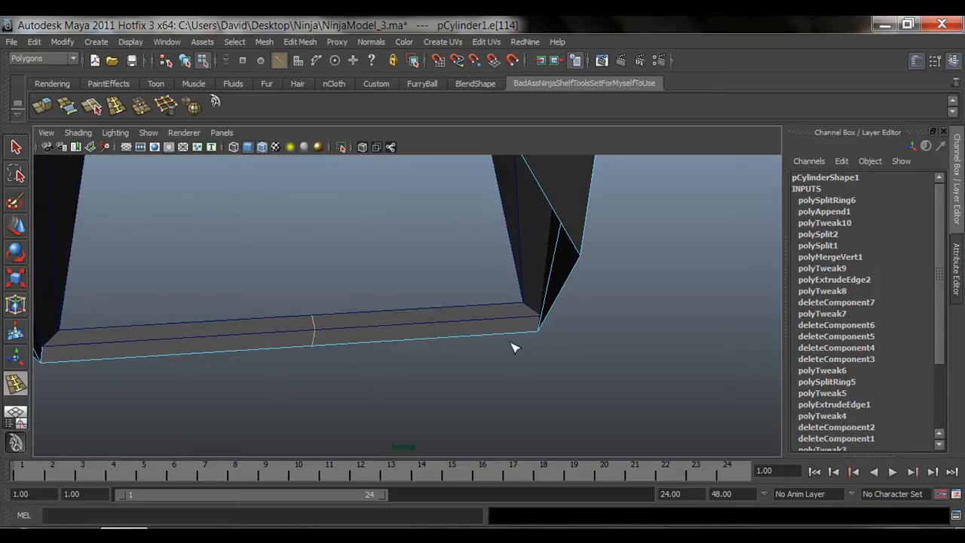
Shift the inserted crotch edges slightly toward the front of the body
{"action": "key", "text": "w"}
{"action": "mouse_move", "coordinate": [377, 327]}
{"action": "left_mouse_down", "text": "alt"}
{"action": "mouse_move", "coordinate": [396, 321]}
{"action": "mouse_move", "coordinate": [450, 384]}
{"action": "mouse_move", "coordinate": [367, 321]}
{"action": "left_mouse_up", "text": "alt"}
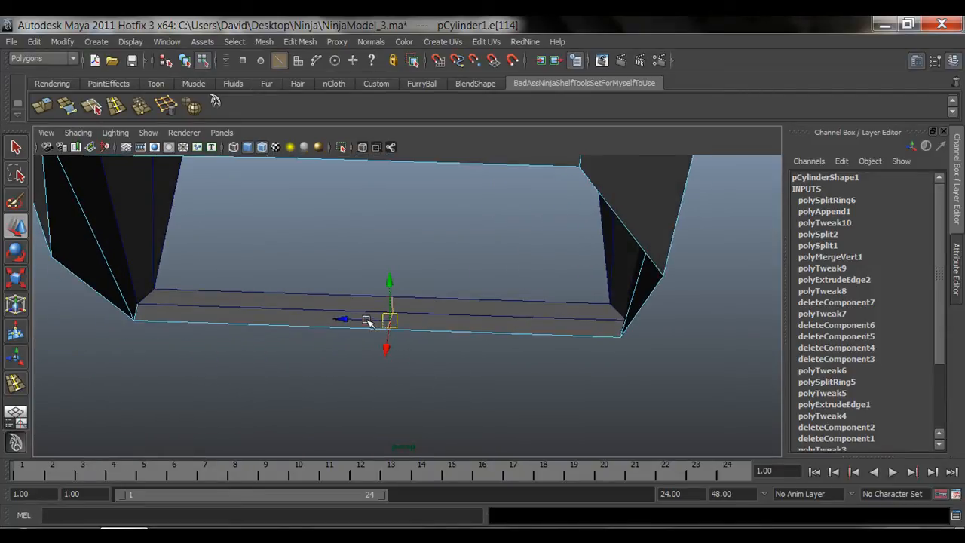
{"action": "key", "text": "space"}
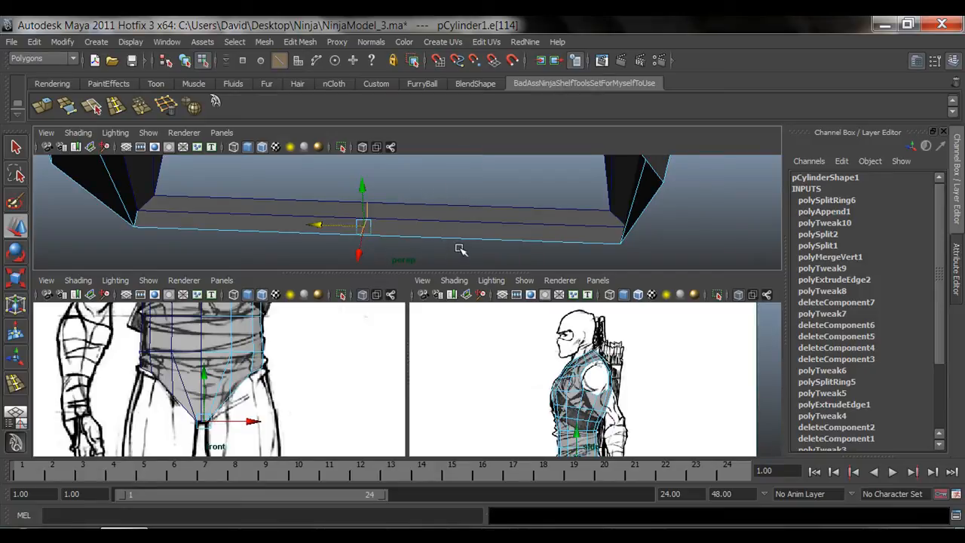
Lower the middle crotch edges so the strip dips to a point below the hips, checking the shape in perspective
{"action": "right_click_drag", "start_coordinate": [461, 249], "coordinate": [398, 243], "text": "alt"}
{"action": "key", "text": "q"}
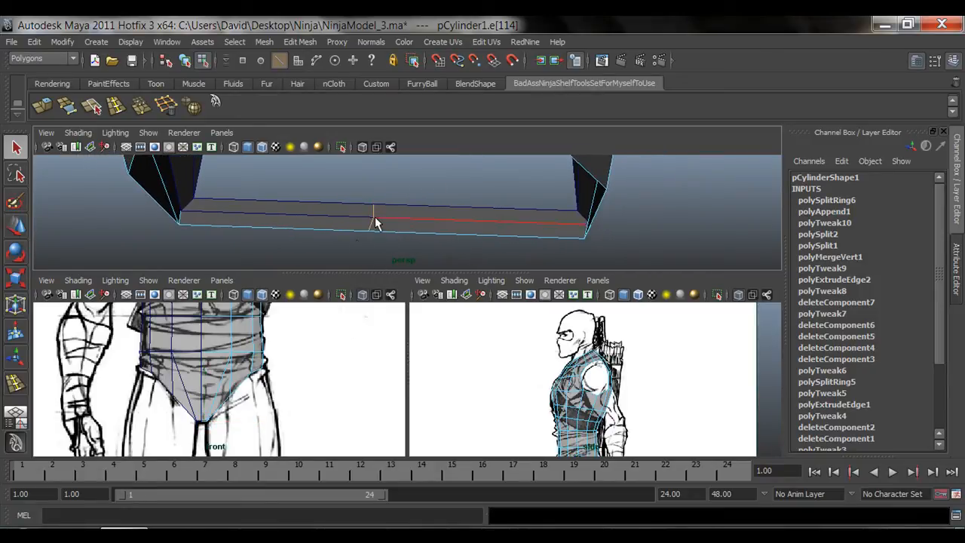
{"action": "key", "text": "w"}
{"action": "left_click_drag", "start_coordinate": [371, 195], "coordinate": [372, 242]}
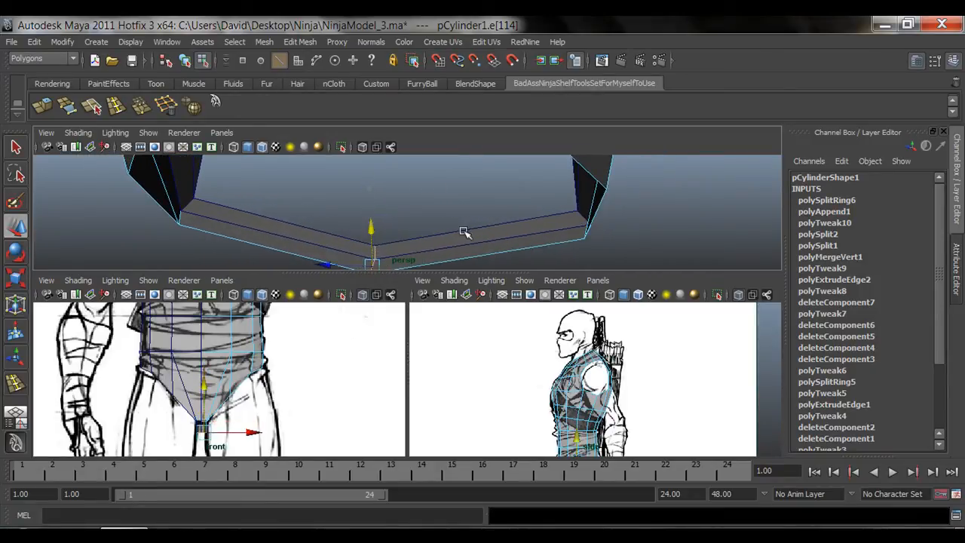
{"action": "right_click_drag", "start_coordinate": [463, 232], "coordinate": [392, 220], "text": "alt"}
{"action": "middle_click_drag", "start_coordinate": [531, 199], "coordinate": [496, 207], "text": "alt"}
{"action": "key", "text": "space"}
{"action": "right_click_drag", "start_coordinate": [493, 348], "coordinate": [412, 370], "text": "alt"}
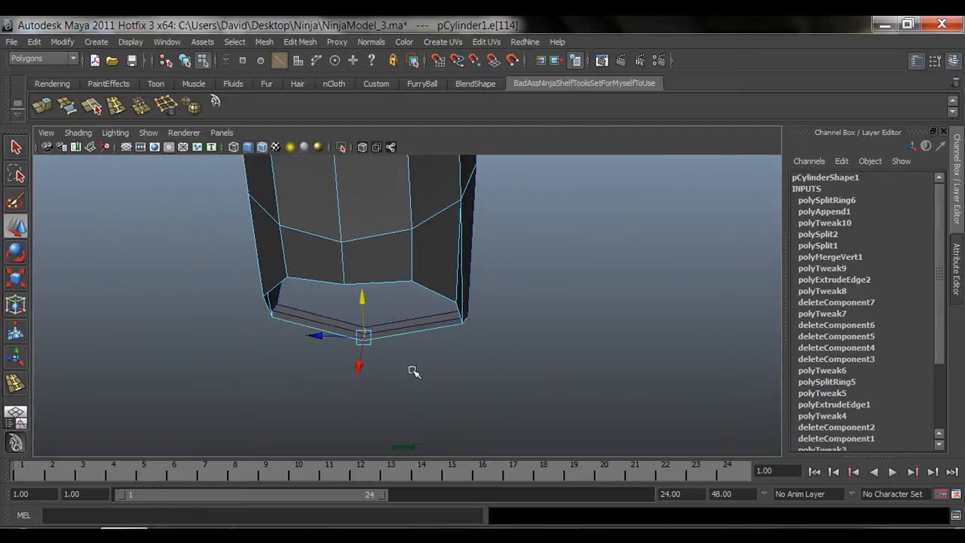
{"action": "left_click_drag", "start_coordinate": [413, 370], "coordinate": [466, 251], "text": "alt"}
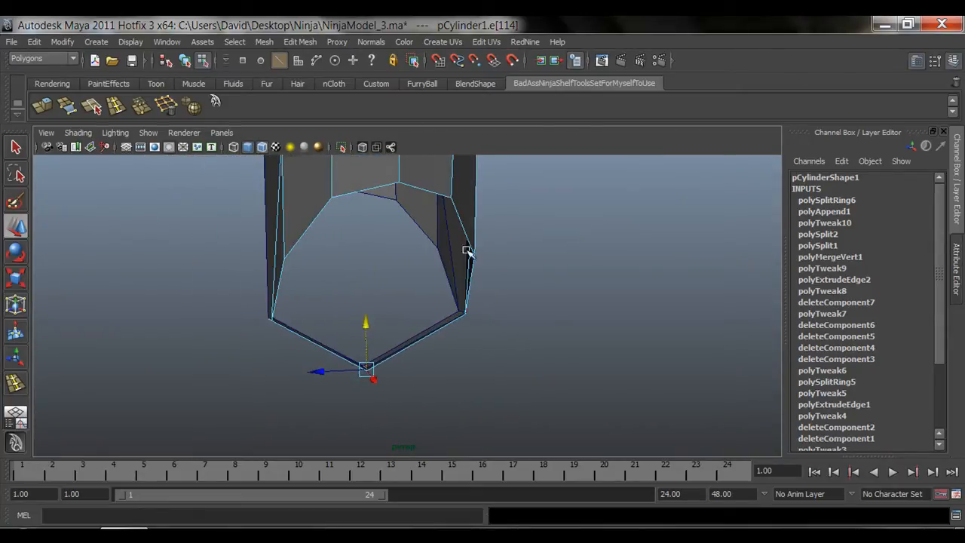
{"action": "key", "text": "space"}
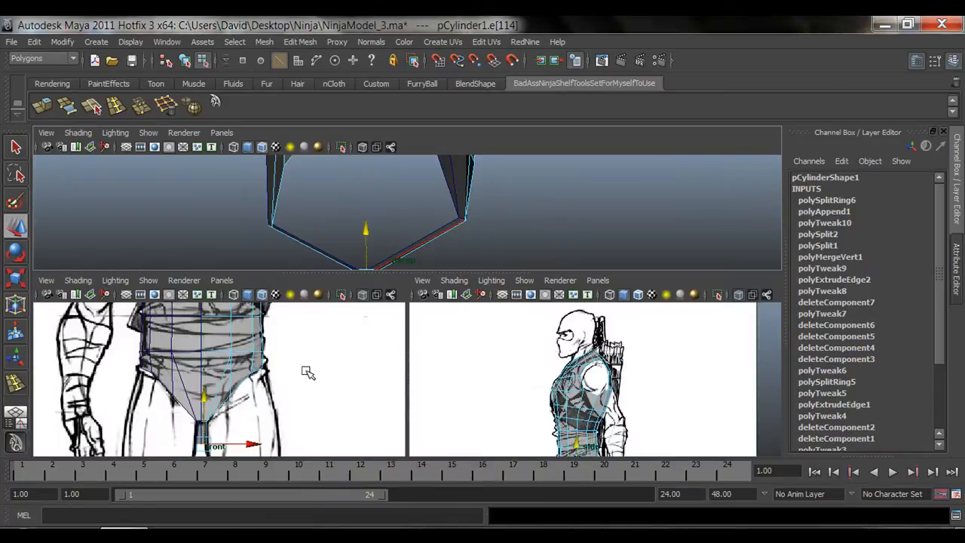
Try lowering the middle crotch edges far down between the thighs in the front view, and undo the downward moves
{"action": "key", "text": "space"}
{"action": "middle_click_drag", "start_coordinate": [454, 388], "coordinate": [452, 276], "text": "alt"}
{"action": "right_click_drag", "start_coordinate": [453, 277], "coordinate": [392, 319], "text": "alt"}
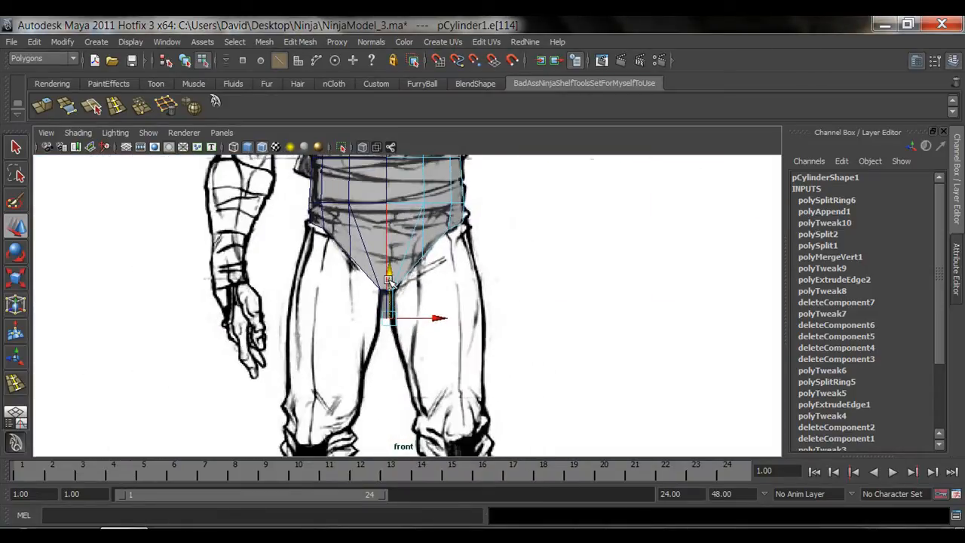
{"action": "left_click_drag", "start_coordinate": [390, 277], "coordinate": [392, 350]}
{"action": "middle_click_drag", "start_coordinate": [479, 356], "coordinate": [482, 338], "text": "alt"}
{"action": "right_click_drag", "start_coordinate": [483, 338], "coordinate": [574, 406], "text": "alt"}
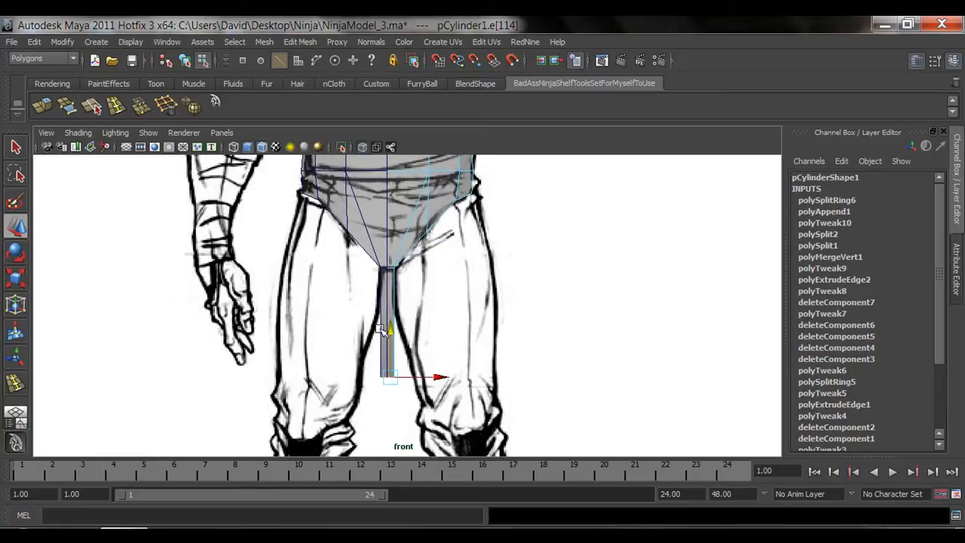
{"action": "key", "text": "ctrl+z"}
{"action": "key", "text": "ctrl+z"}
{"action": "key", "text": "ctrl+z"}
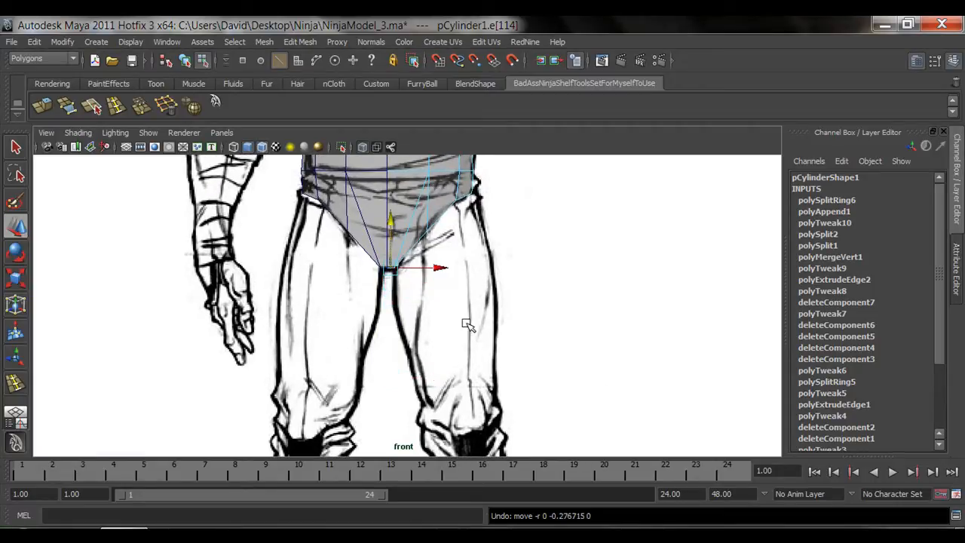
Select the front and back crotch edges and raise them slightly above the middle edges of the strip
{"action": "key", "text": "space"}
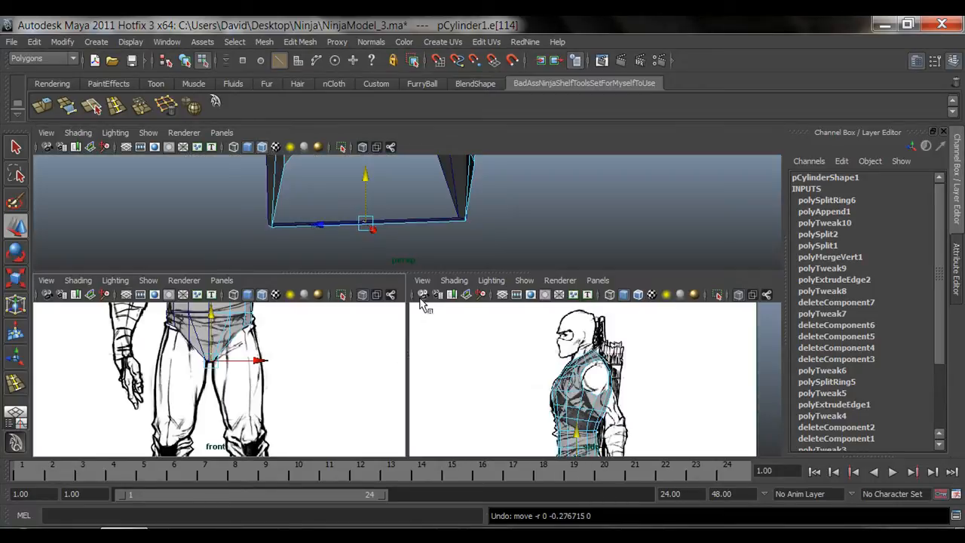
{"action": "left_click_drag", "start_coordinate": [286, 228], "coordinate": [381, 167], "text": "alt"}
{"action": "key", "text": "q"}
{"action": "key", "text": "w"}
{"action": "left_click_drag", "start_coordinate": [359, 209], "coordinate": [475, 225], "text": "alt"}
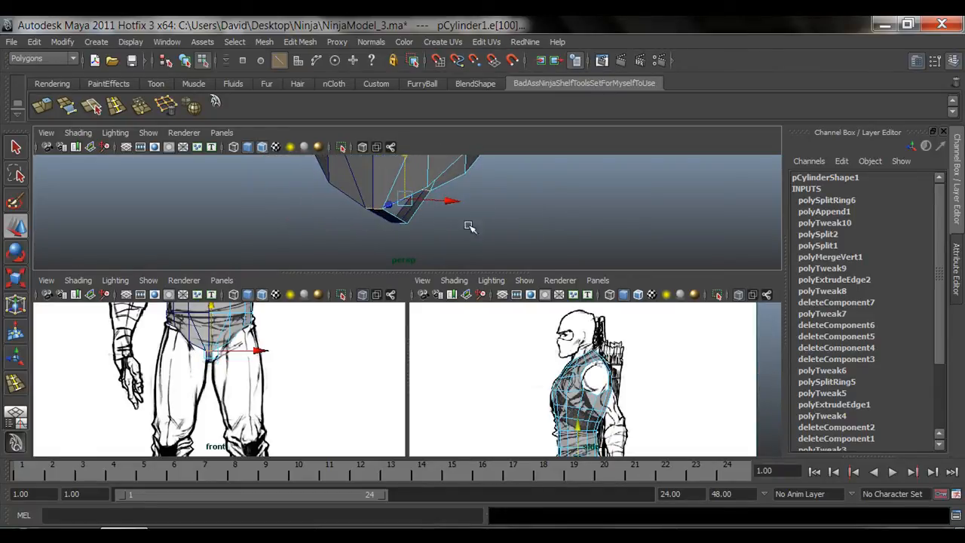
Try widening the raised front and back crotch edges sideways with the Scale tool in the front view
{"action": "key", "text": "space"}
{"action": "middle_click_drag", "start_coordinate": [415, 308], "coordinate": [402, 371], "text": "alt"}
{"action": "right_click_drag", "start_coordinate": [361, 369], "coordinate": [488, 324], "text": "alt"}
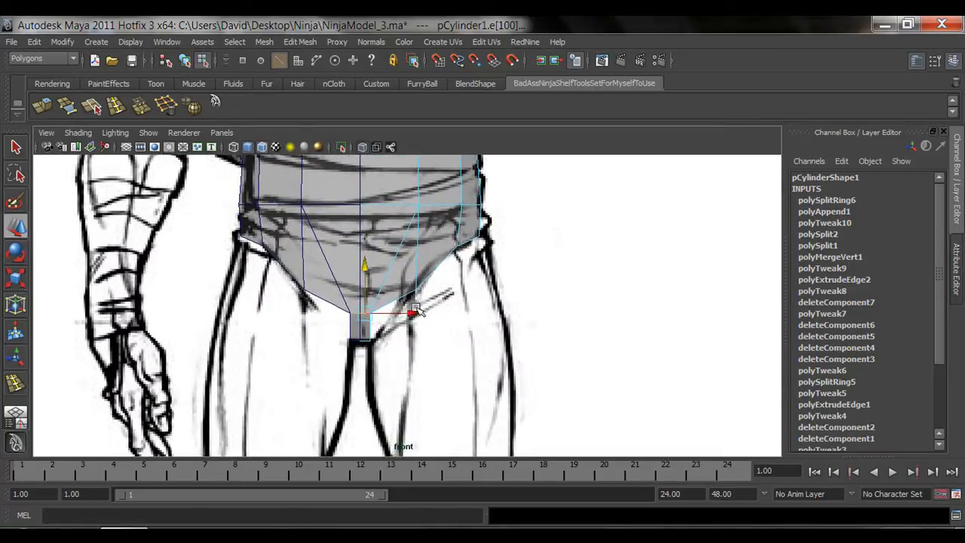
{"action": "key", "text": "r"}
{"action": "left_click_drag", "start_coordinate": [299, 315], "coordinate": [116, 335]}
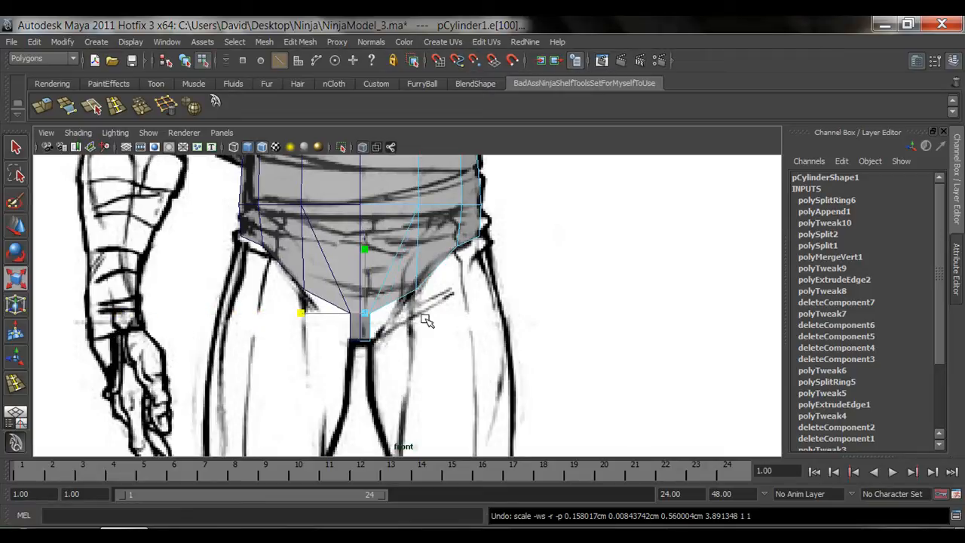
Move the outer vertices of the front and back crotch edges outward to follow the drawn groin line in the front view
{"action": "key", "text": "space"}
{"action": "mouse_move", "coordinate": [424, 232]}
{"action": "middle_mouse_down", "text": "alt"}
{"action": "mouse_move", "coordinate": [430, 249]}
{"action": "mouse_move", "coordinate": [425, 243]}
{"action": "middle_mouse_up", "text": "alt"}
{"action": "key", "text": "q"}
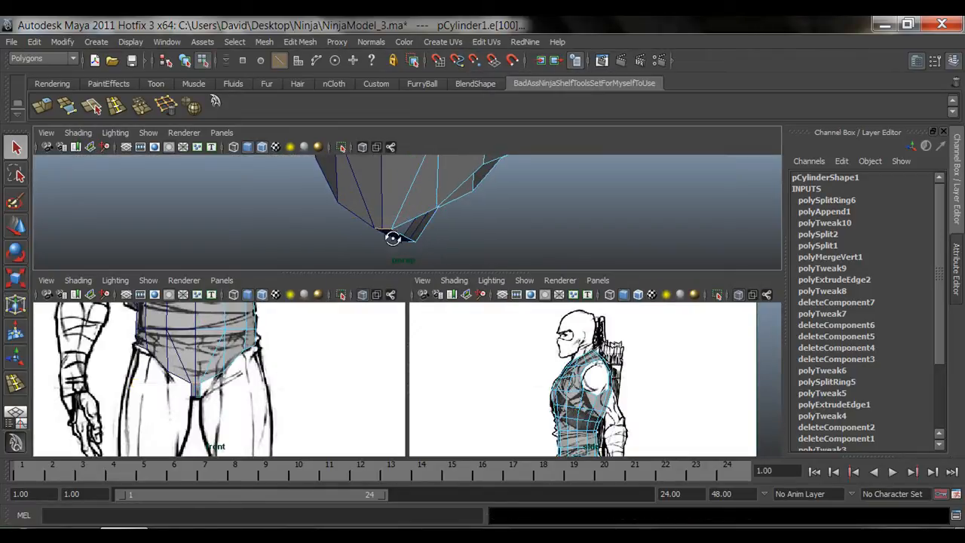
{"action": "left_click_drag", "start_coordinate": [392, 237], "coordinate": [409, 237], "text": "alt"}
{"action": "right_click_drag", "start_coordinate": [443, 208], "coordinate": [403, 211]}
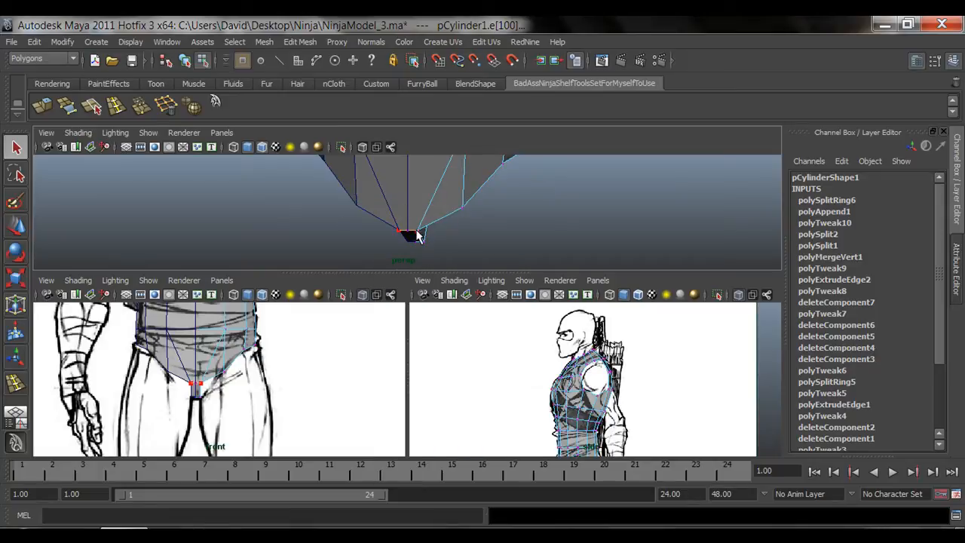
{"action": "left_click", "coordinate": [420, 234]}
{"action": "key", "text": "space"}
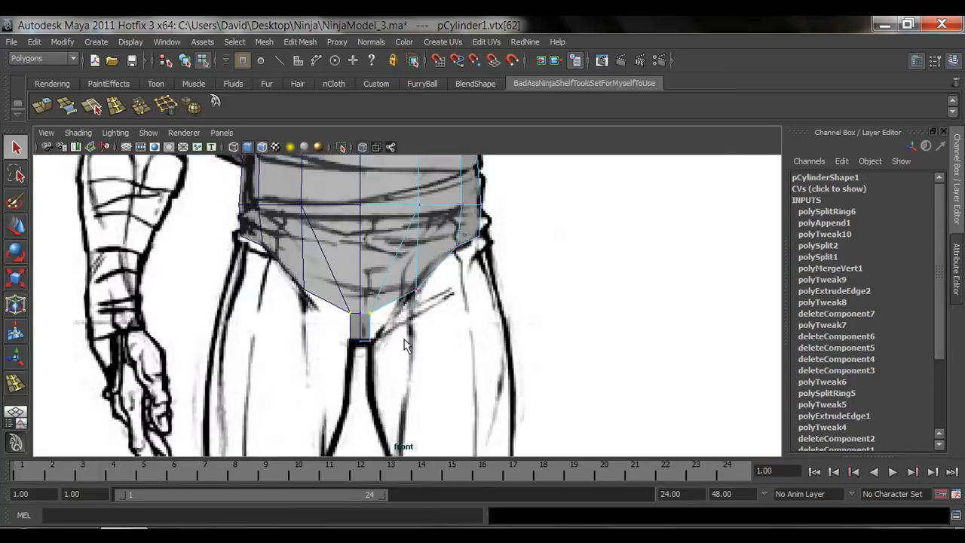
{"action": "left_click_drag", "start_coordinate": [364, 329], "coordinate": [433, 321]}
{"action": "key", "text": "w"}
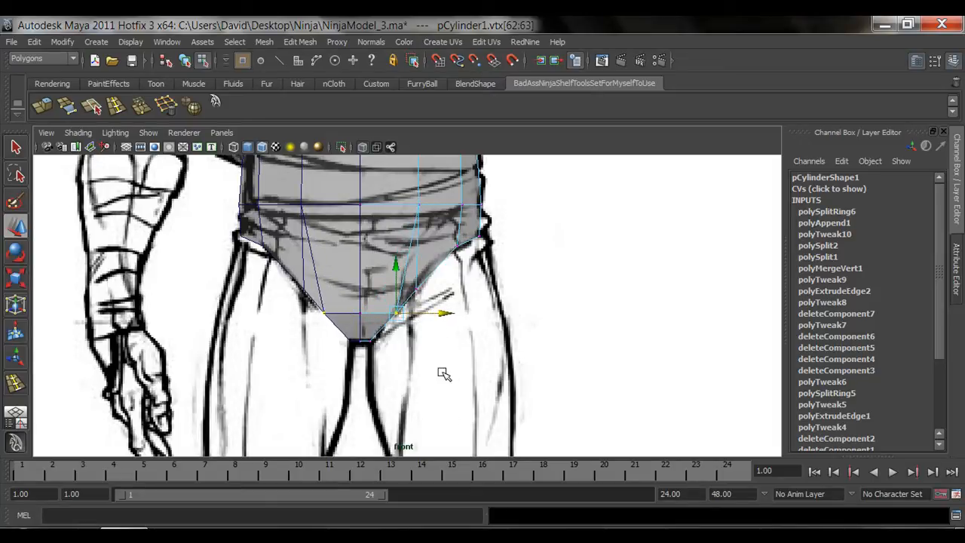
Insert one edge loop across the front half and one across the back half of the crotch strip
{"action": "key", "text": "space"}
{"action": "key", "text": "space"}
{"action": "left_click_drag", "start_coordinate": [608, 267], "coordinate": [486, 355], "text": "alt"}
{"action": "key", "text": "q"}
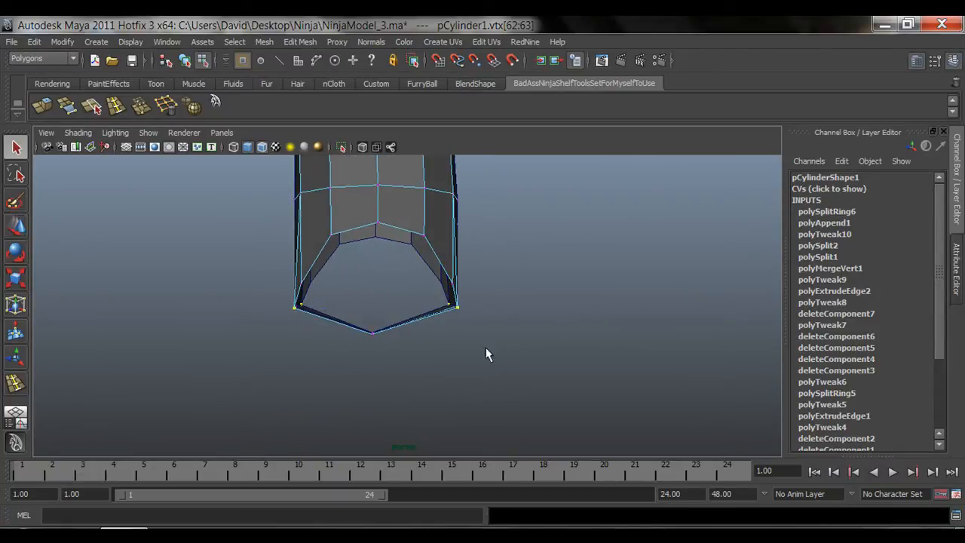
{"action": "left_click_drag", "start_coordinate": [384, 316], "coordinate": [360, 344], "text": "alt"}
{"action": "right_click_drag", "start_coordinate": [341, 276], "coordinate": [398, 278]}
{"action": "key", "text": "F8"}
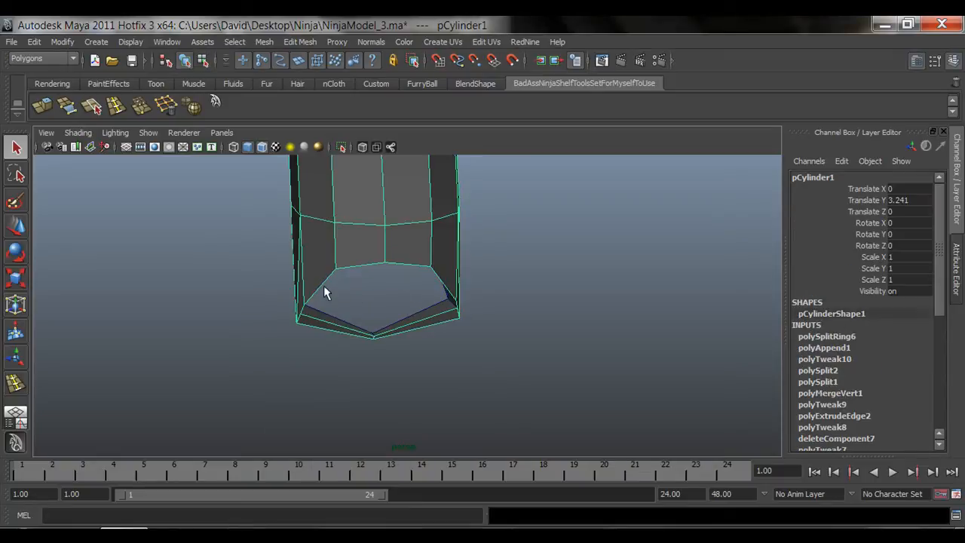
{"action": "left_click", "coordinate": [114, 106]}
{"action": "left_click_drag", "start_coordinate": [302, 257], "coordinate": [326, 273], "text": "alt"}
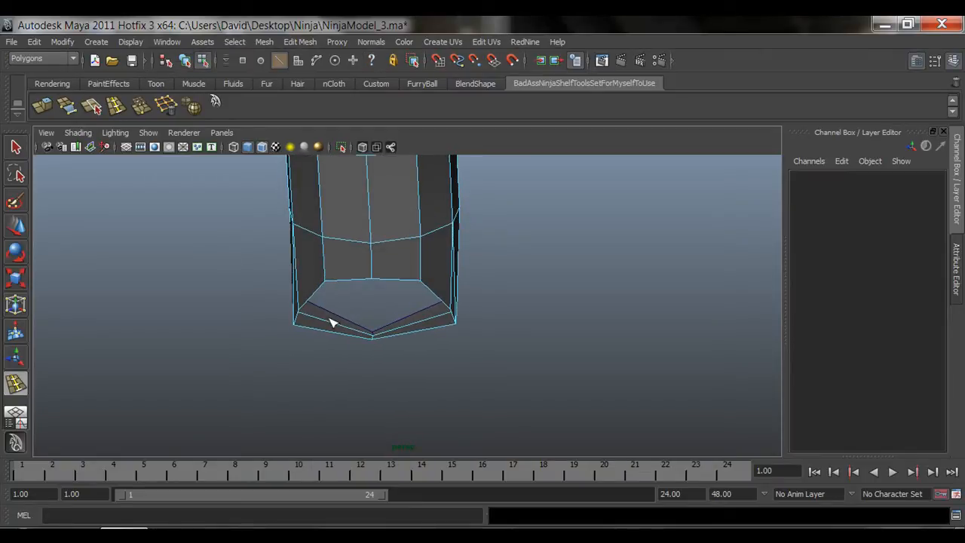
{"action": "left_click", "coordinate": [330, 331]}
{"action": "left_click", "coordinate": [422, 332]}
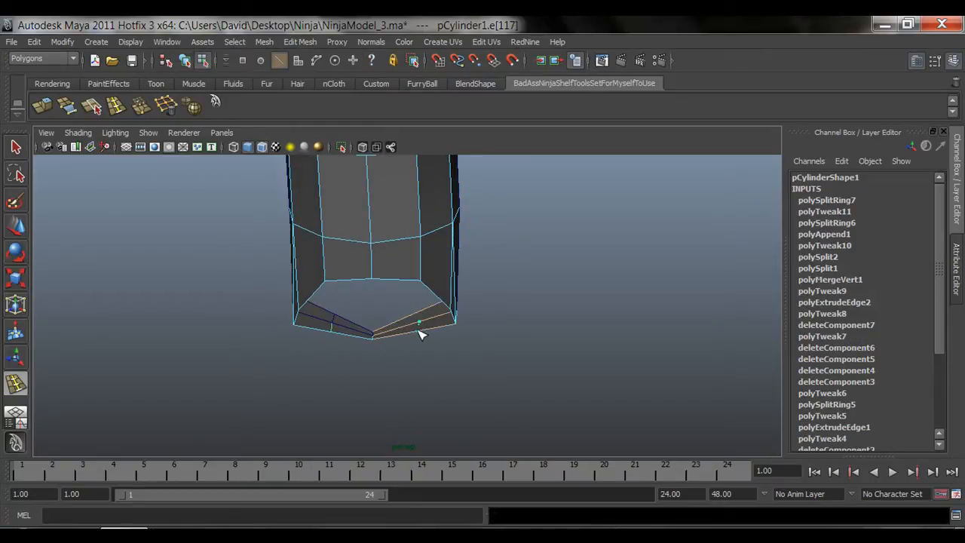
{"action": "mouse_move", "coordinate": [423, 335]}
{"action": "left_mouse_down", "text": "alt"}
{"action": "mouse_move", "coordinate": [405, 355]}
{"action": "mouse_move", "coordinate": [409, 323]}
{"action": "left_mouse_up", "text": "alt"}
{"action": "key", "text": "q"}
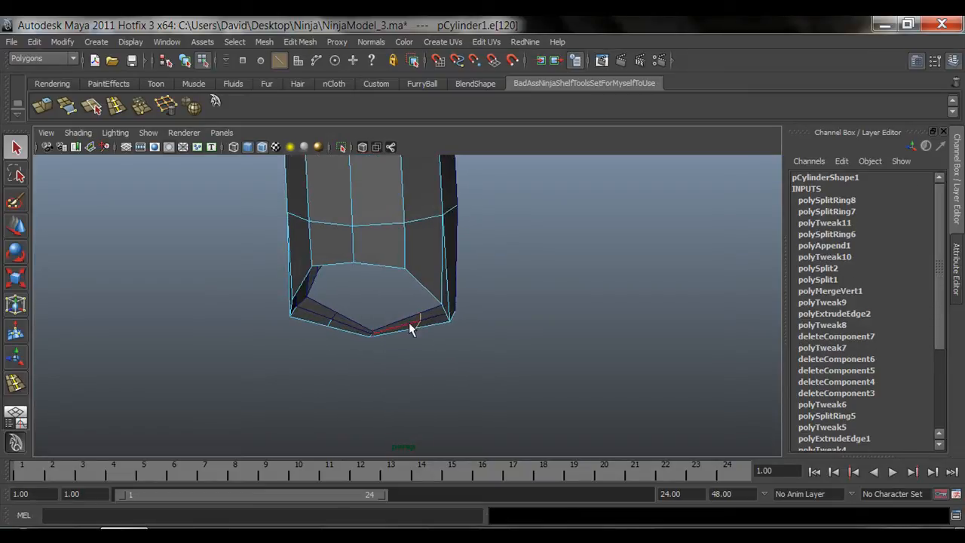
Select the two newly inserted crotch edges and lower them slightly to round the underside of the strip
{"action": "right_click_drag", "start_coordinate": [436, 249], "coordinate": [437, 216]}
{"action": "mouse_move", "coordinate": [374, 333]}
{"action": "left_mouse_down", "text": "alt"}
{"action": "mouse_move", "coordinate": [321, 352]}
{"action": "mouse_move", "coordinate": [366, 329]}
{"action": "left_mouse_up", "text": "alt"}
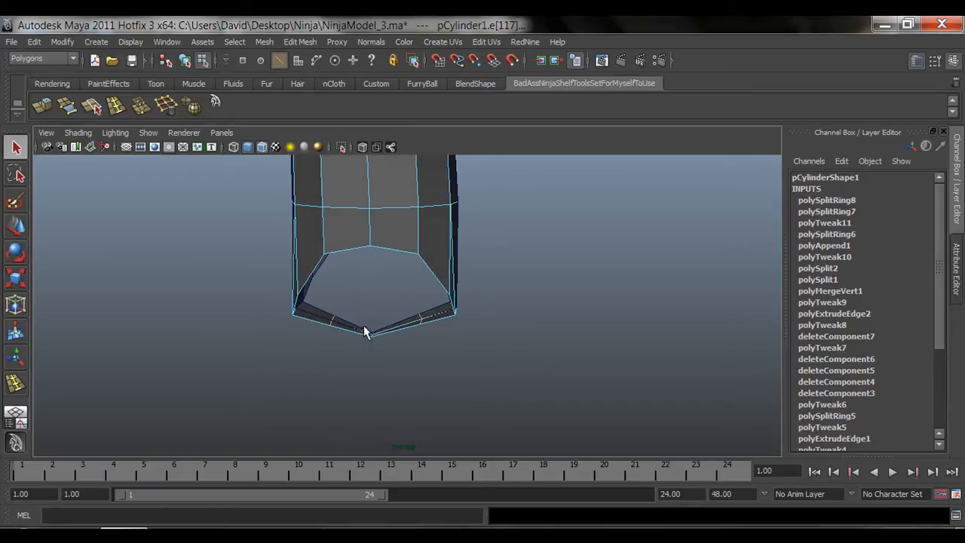
{"action": "left_click", "coordinate": [368, 331]}
{"action": "key", "text": "w"}
{"action": "left_click_drag", "start_coordinate": [377, 286], "coordinate": [334, 342], "text": "alt"}
{"action": "left_click_drag", "start_coordinate": [274, 312], "coordinate": [349, 328], "text": "alt"}
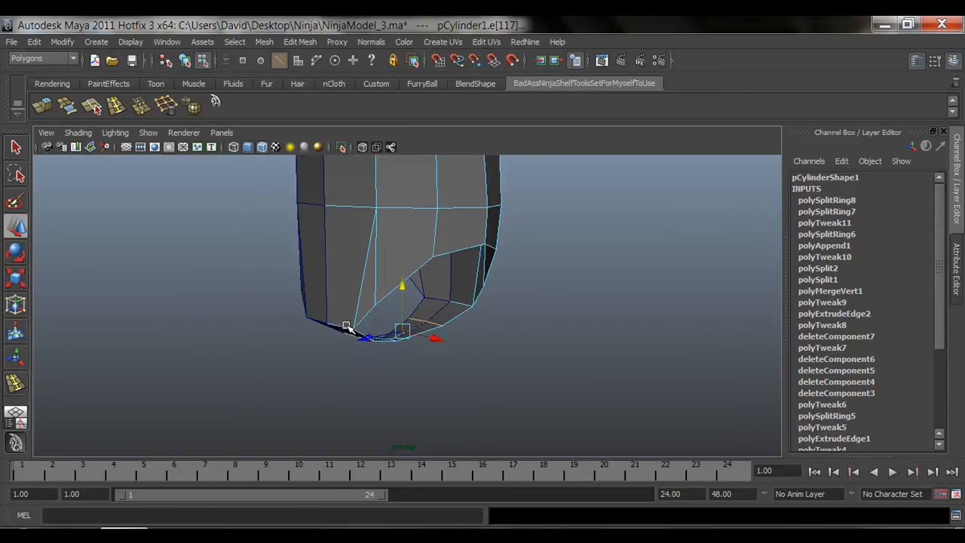
Compare the rounded crotch curve and hip outline with the reference drawing in the side view
{"action": "key", "text": "space"}
{"action": "middle_click_drag", "start_coordinate": [618, 419], "coordinate": [589, 364], "text": "alt"}
{"action": "key", "text": "space"}
{"action": "right_click_drag", "start_coordinate": [271, 398], "coordinate": [424, 400], "text": "alt"}
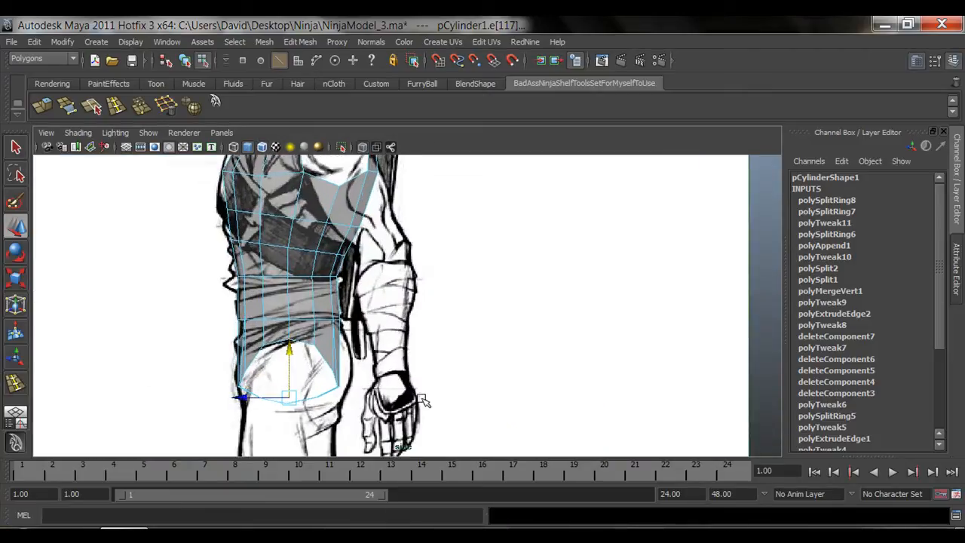
{"action": "middle_click_drag", "start_coordinate": [226, 445], "coordinate": [296, 373], "text": "alt"}
{"action": "right_click_drag", "start_coordinate": [272, 381], "coordinate": [467, 386], "text": "alt"}
{"action": "middle_click_drag", "start_coordinate": [329, 383], "coordinate": [347, 399], "text": "alt"}
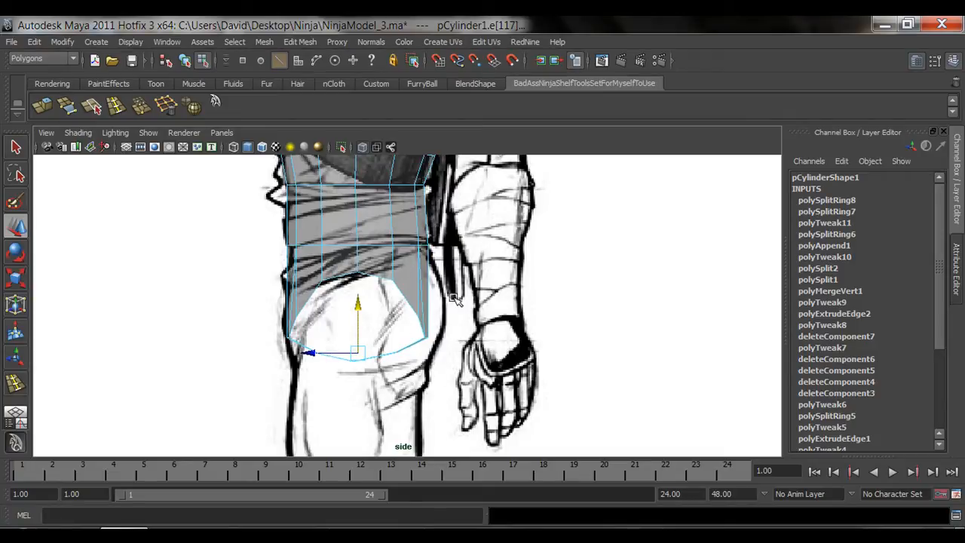
{"action": "key", "text": "space"}
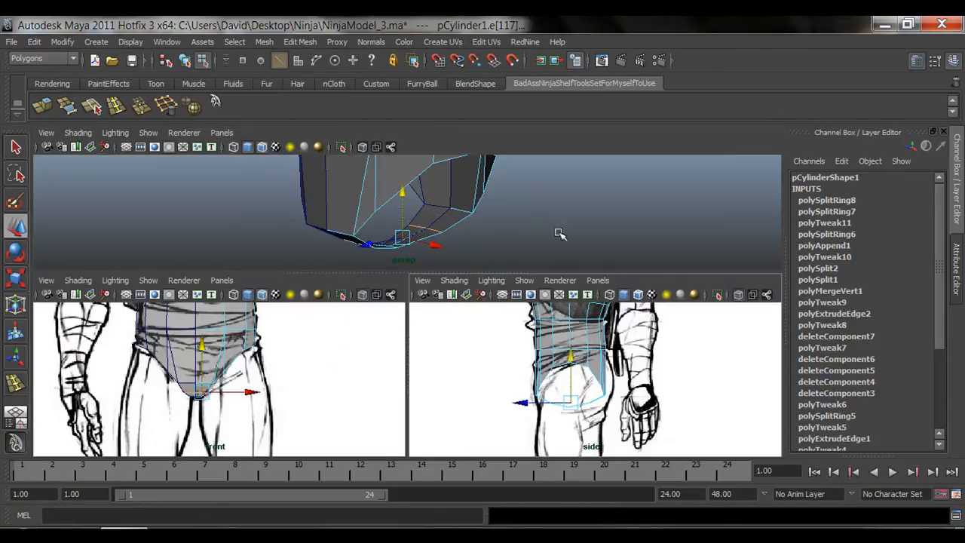
Move the back crotch edge backward in the side view to meet the drawn outline of the buttocks
{"action": "left_click_drag", "start_coordinate": [559, 234], "coordinate": [403, 220], "text": "alt"}
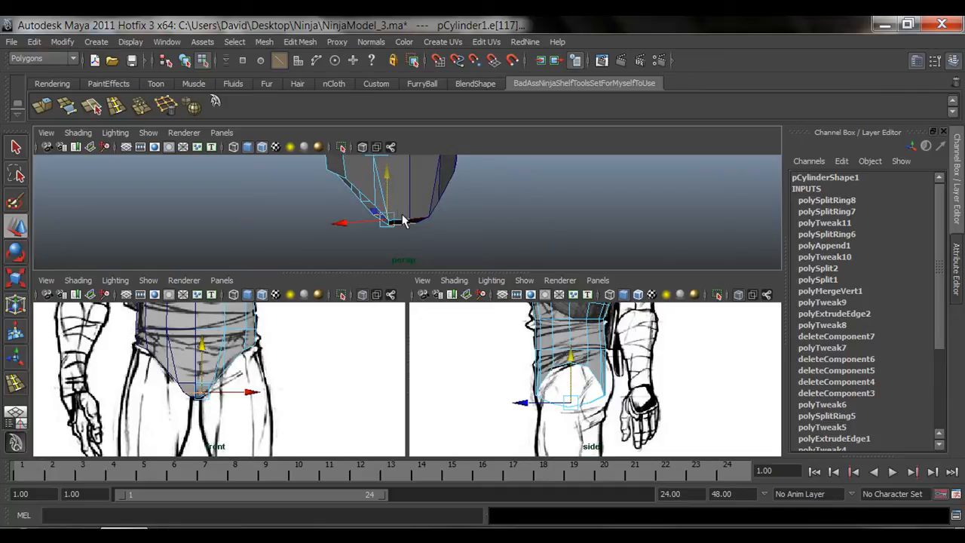
{"action": "key", "text": "q"}
{"action": "left_click", "coordinate": [403, 220]}
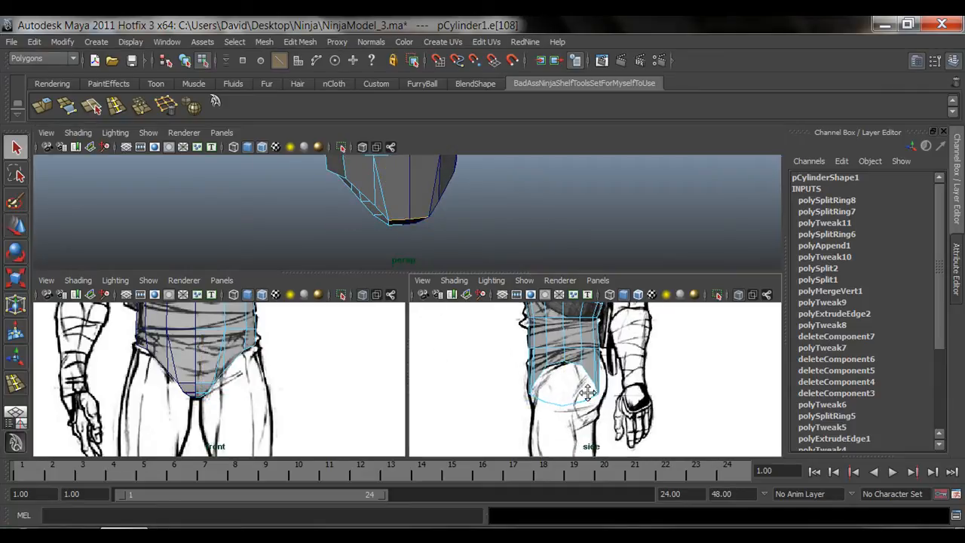
{"action": "middle_click_drag", "start_coordinate": [574, 412], "coordinate": [535, 398], "text": "alt"}
{"action": "key", "text": "w"}
{"action": "right_click_drag", "start_coordinate": [509, 399], "coordinate": [629, 398], "text": "alt"}
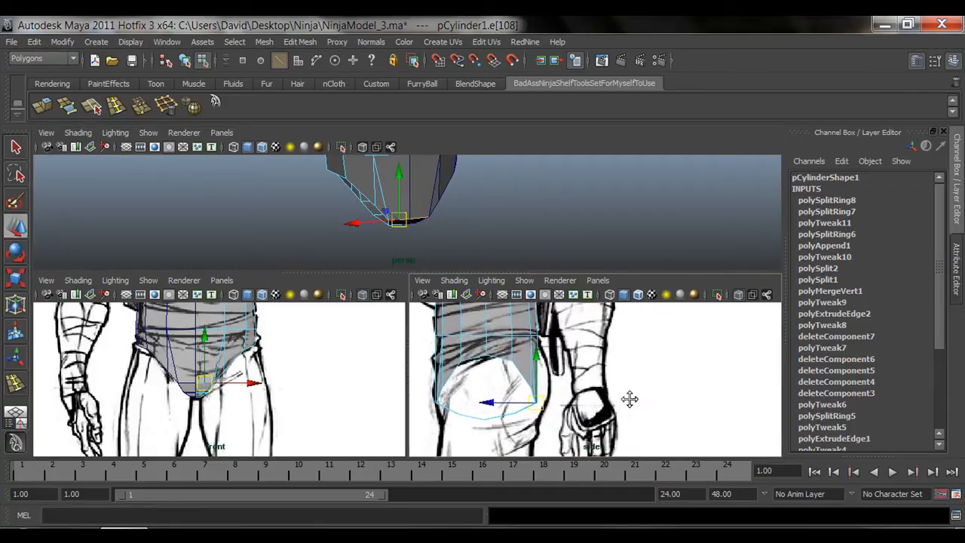
{"action": "middle_click_drag", "start_coordinate": [628, 398], "coordinate": [644, 389], "text": "alt"}
{"action": "left_click_drag", "start_coordinate": [512, 392], "coordinate": [519, 392]}
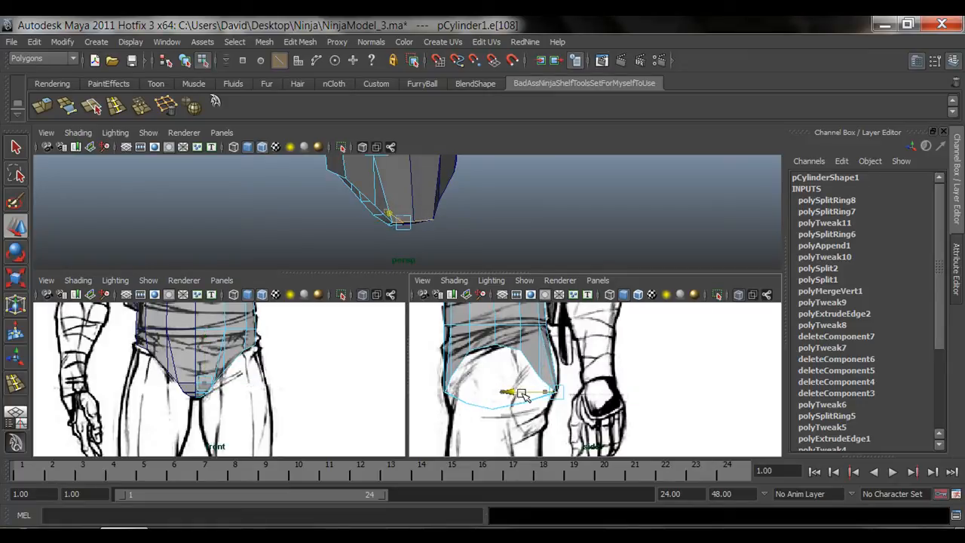
{"action": "middle_click_drag", "start_coordinate": [580, 430], "coordinate": [579, 419], "text": "alt"}
{"action": "middle_click_drag", "start_coordinate": [581, 428], "coordinate": [554, 399]}
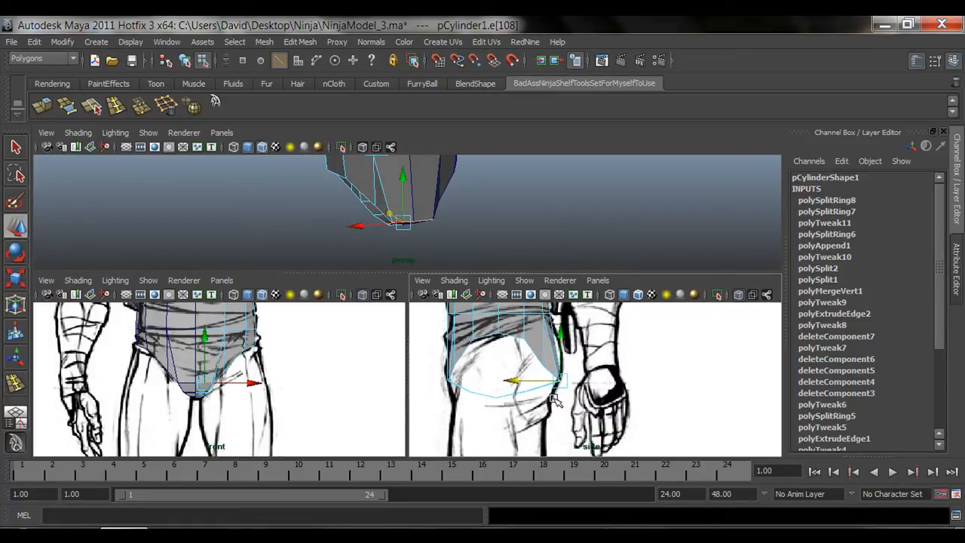
Shift the inserted edge in the rear half of the crotch strip slightly backward and down to smooth the curve
{"action": "left_click_drag", "start_coordinate": [339, 211], "coordinate": [445, 219], "text": "alt"}
{"action": "key", "text": "q"}
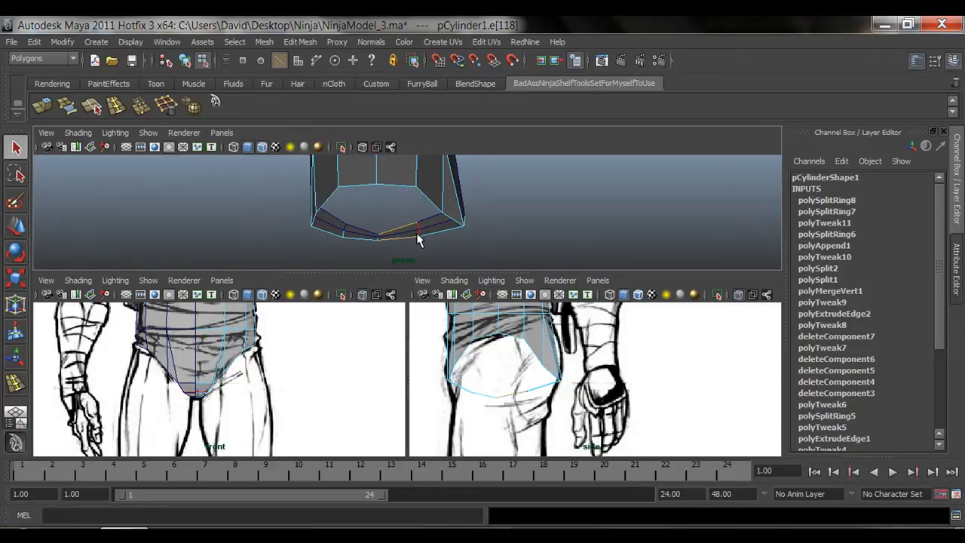
{"action": "left_click", "coordinate": [532, 392]}
{"action": "key", "text": "w"}
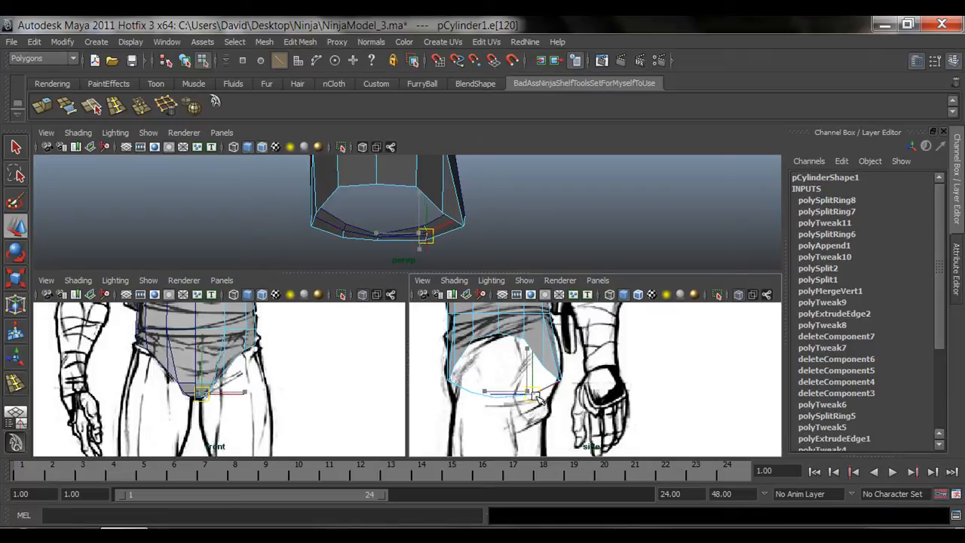
{"action": "left_click_drag", "start_coordinate": [537, 395], "coordinate": [539, 397]}
{"action": "middle_click_drag", "start_coordinate": [466, 243], "coordinate": [487, 226], "text": "alt"}
{"action": "right_click_drag", "start_coordinate": [457, 226], "coordinate": [549, 220], "text": "alt"}
{"action": "key", "text": "q"}
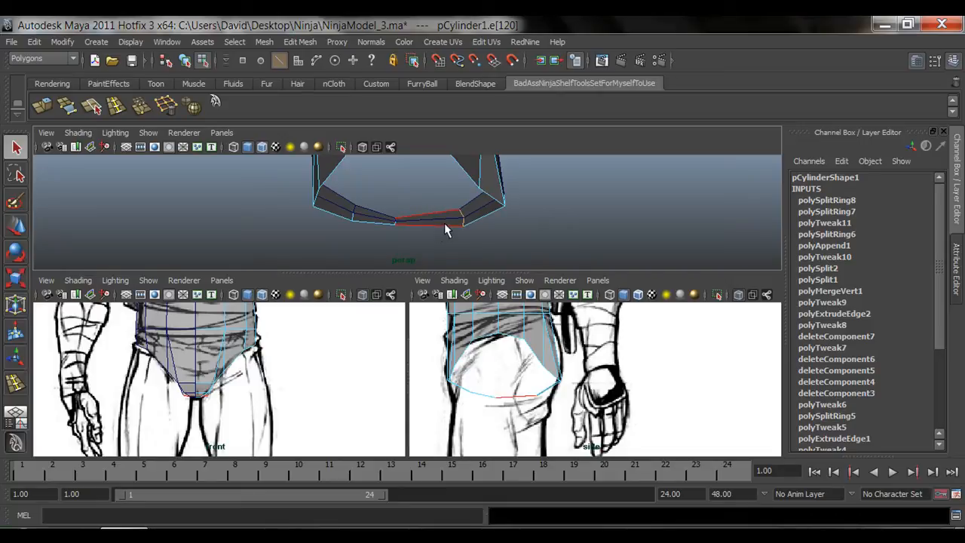
{"action": "left_click_drag", "start_coordinate": [509, 206], "coordinate": [485, 185], "text": "alt"}
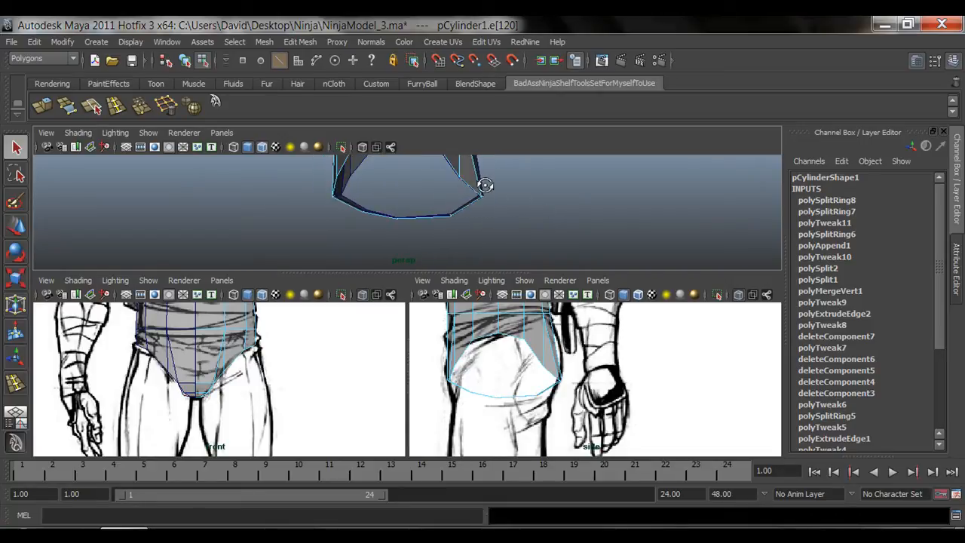
Move the side vertex on the rear rim of the leg opening up and backward to round the opening
{"action": "key", "text": "space"}
{"action": "right_click_drag", "start_coordinate": [424, 241], "coordinate": [367, 233]}
{"action": "left_click", "coordinate": [451, 279]}
{"action": "key", "text": "w"}
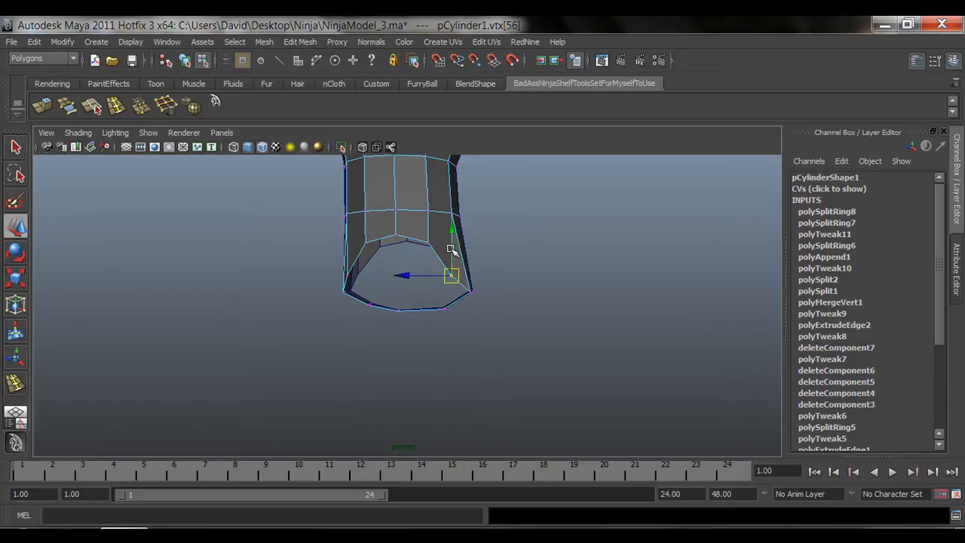
{"action": "left_click_drag", "start_coordinate": [450, 249], "coordinate": [435, 263]}
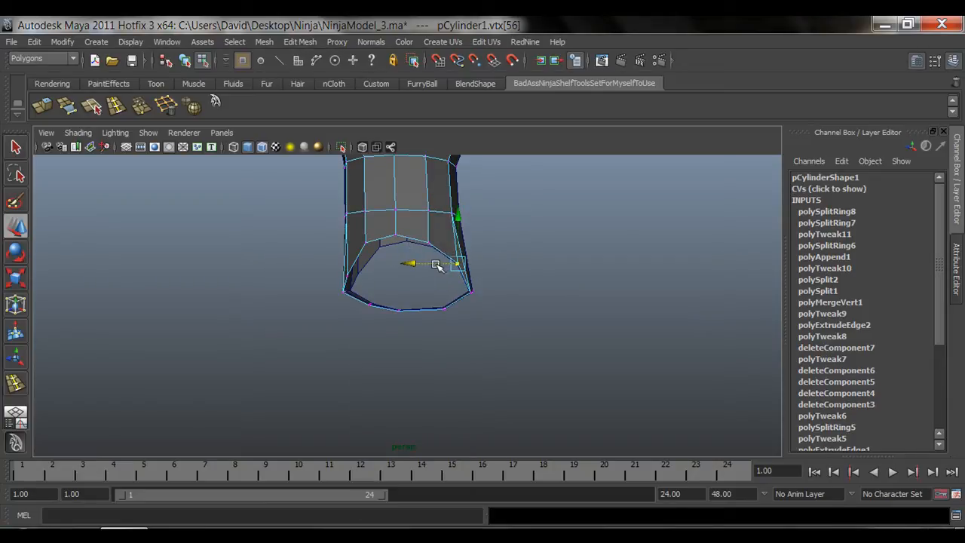
{"action": "key", "text": "space"}
{"action": "key", "text": "space"}
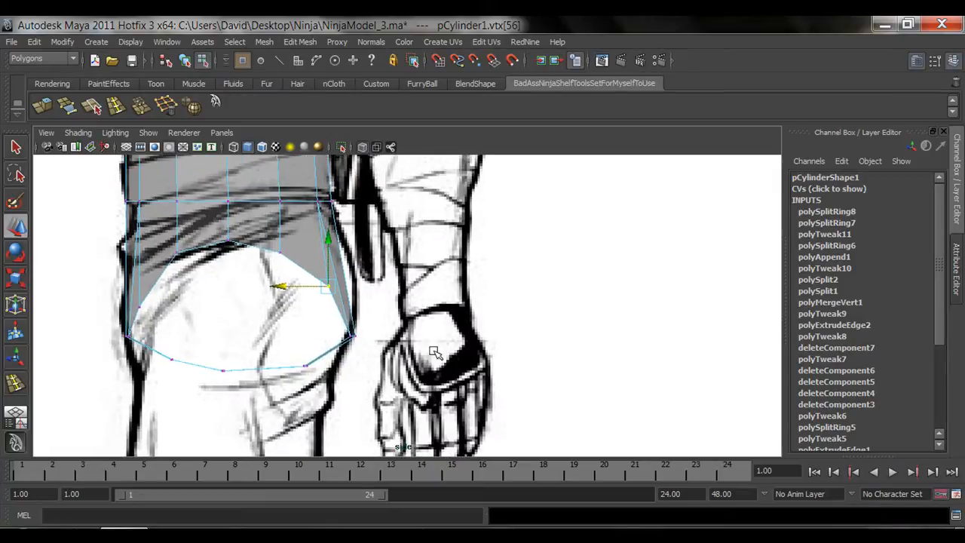
{"action": "left_click_drag", "start_coordinate": [332, 285], "coordinate": [330, 281]}
Move the upper rear vertex of the leg opening back and up, and raise the top middle vertex in the side view
{"action": "middle_click_drag", "start_coordinate": [286, 242], "coordinate": [319, 270], "text": "alt"}
{"action": "key", "text": "q"}
{"action": "middle_click_drag", "start_coordinate": [257, 245], "coordinate": [290, 242], "text": "alt"}
{"action": "key", "text": "w"}
{"action": "left_click_drag", "start_coordinate": [331, 268], "coordinate": [358, 271]}
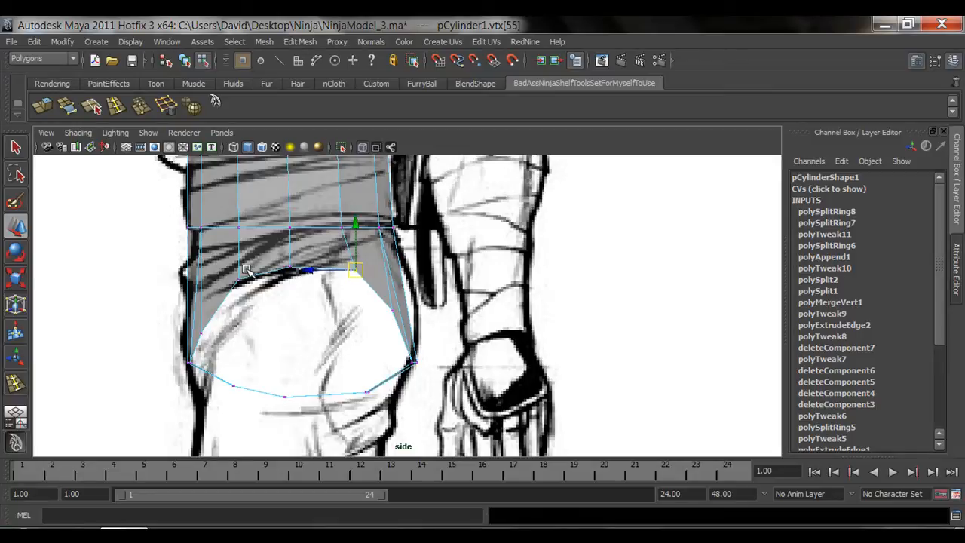
{"action": "left_click", "coordinate": [286, 266]}
{"action": "left_click_drag", "start_coordinate": [287, 266], "coordinate": [294, 256]}
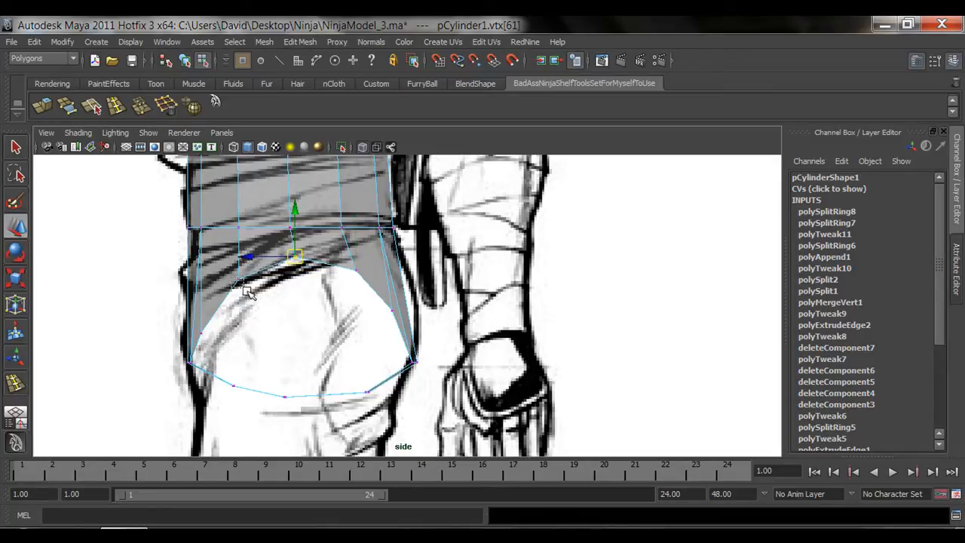
Move the upper front vertices of the leg opening up and slightly backward in the side view to round its front edge
{"action": "left_click_drag", "start_coordinate": [243, 288], "coordinate": [247, 292]}
{"action": "left_click_drag", "start_coordinate": [238, 281], "coordinate": [246, 276]}
{"action": "left_click_drag", "start_coordinate": [206, 340], "coordinate": [207, 342]}
{"action": "left_click_drag", "start_coordinate": [201, 332], "coordinate": [208, 305]}
{"action": "mouse_move", "coordinate": [177, 350]}
{"action": "left_mouse_down"}
{"action": "mouse_move", "coordinate": [199, 371]}
{"action": "mouse_move", "coordinate": [194, 349]}
{"action": "left_mouse_up"}
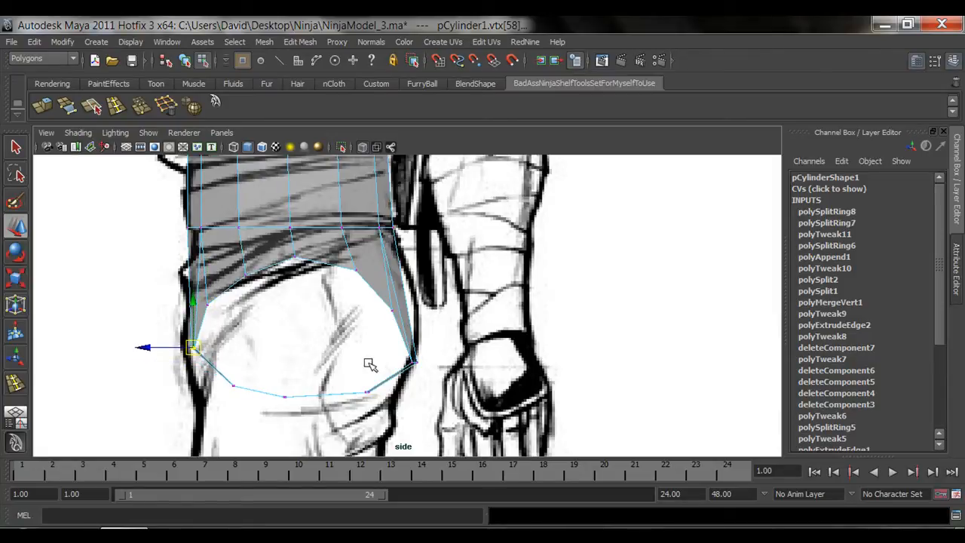
Shift the lower front vertices of the leg opening forward and down, and lower its rear and middle bottom vertices to round the underside
{"action": "middle_click_drag", "start_coordinate": [368, 380], "coordinate": [354, 328], "text": "alt"}
{"action": "left_click_drag", "start_coordinate": [277, 324], "coordinate": [287, 351]}
{"action": "left_click_drag", "start_coordinate": [253, 310], "coordinate": [224, 339]}
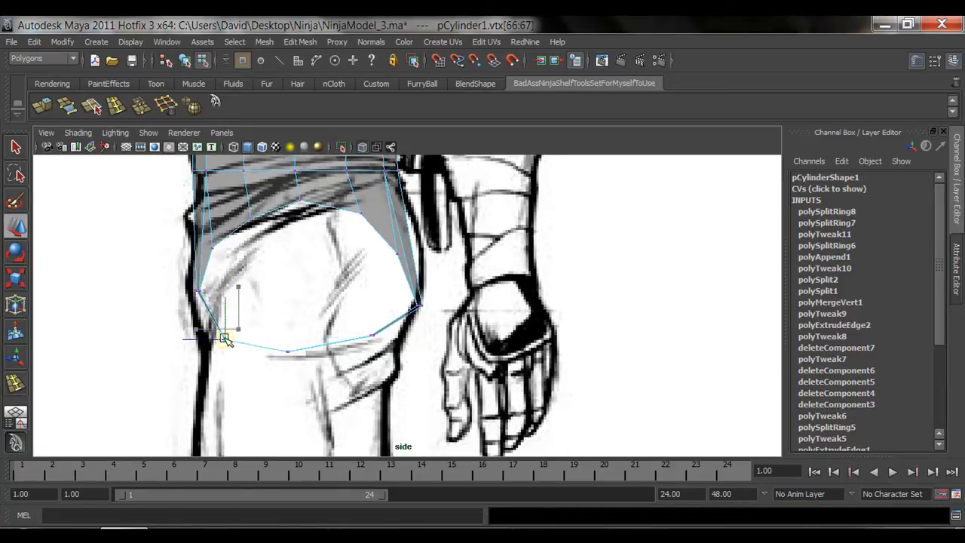
{"action": "left_click_drag", "start_coordinate": [340, 323], "coordinate": [374, 350]}
{"action": "left_click_drag", "start_coordinate": [276, 329], "coordinate": [288, 361]}
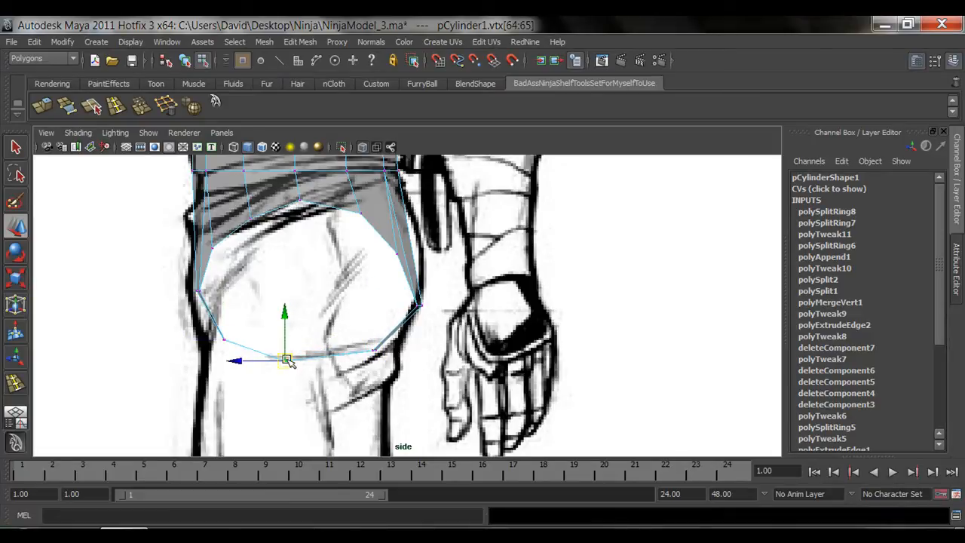
Nudge the upper front and upper rear vertices of the leg opening slightly upward to smooth its top curve
{"action": "left_click", "coordinate": [256, 223]}
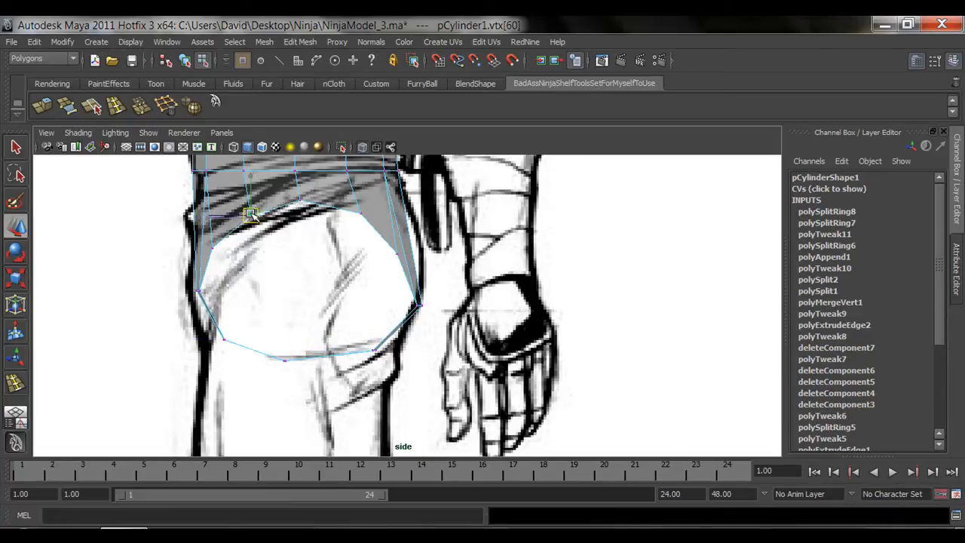
{"action": "left_click", "coordinate": [359, 212]}
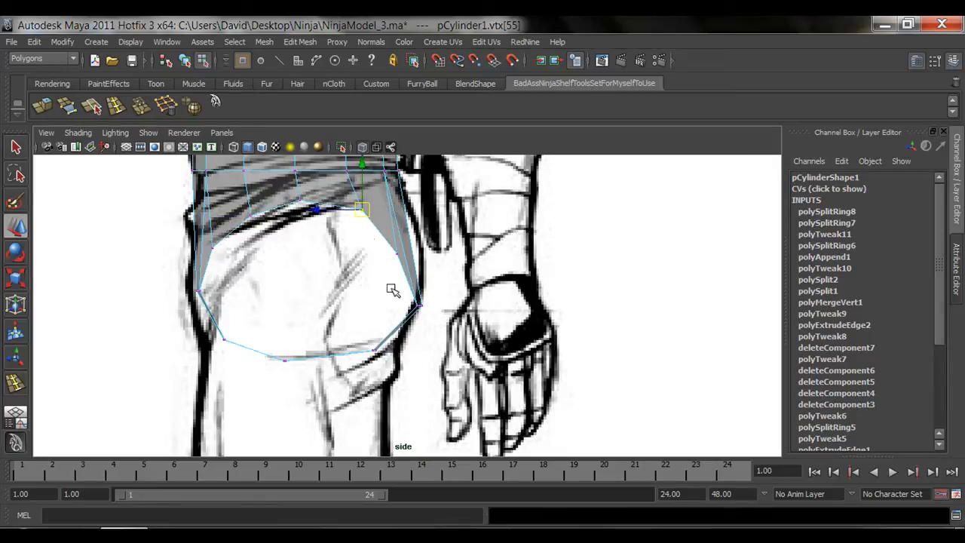
{"action": "middle_click_drag", "start_coordinate": [408, 346], "coordinate": [417, 332], "text": "alt"}
{"action": "middle_click_drag", "start_coordinate": [264, 267], "coordinate": [275, 310], "text": "alt"}
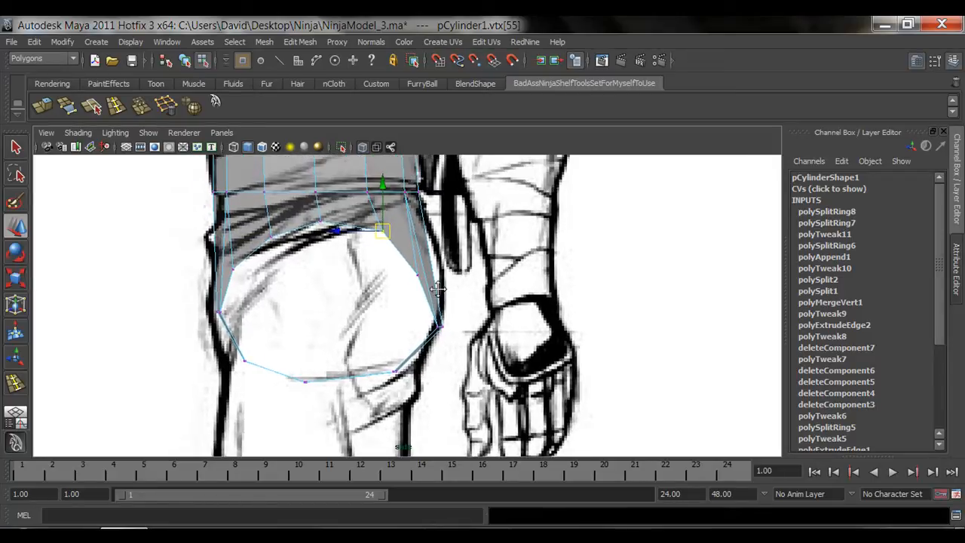
Move the front and lower front vertices of the leg opening forward to the drawn outline, and return to object selection
{"action": "left_click", "coordinate": [217, 311]}
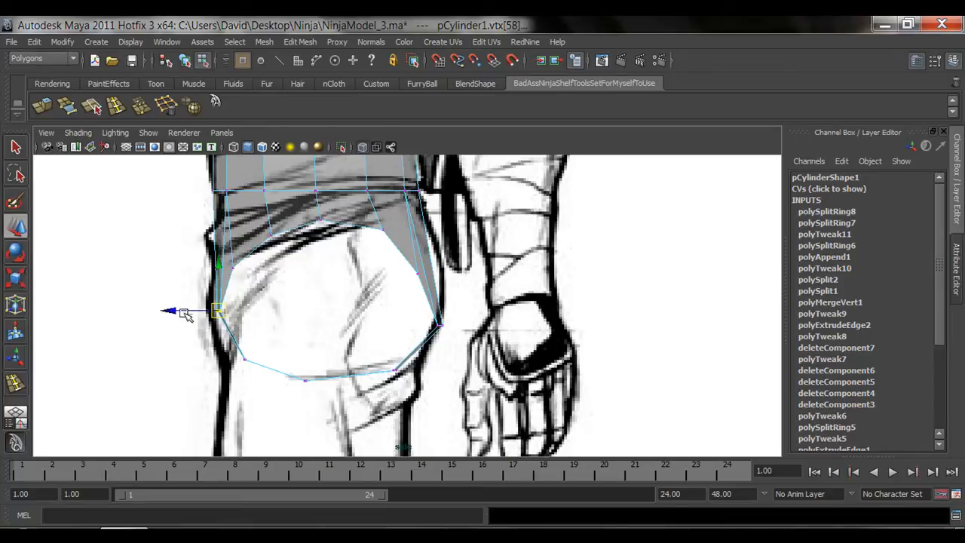
{"action": "left_click", "coordinate": [186, 314]}
{"action": "mouse_move", "coordinate": [195, 301]}
{"action": "left_mouse_down"}
{"action": "mouse_move", "coordinate": [238, 328]}
{"action": "mouse_move", "coordinate": [195, 309]}
{"action": "left_mouse_up"}
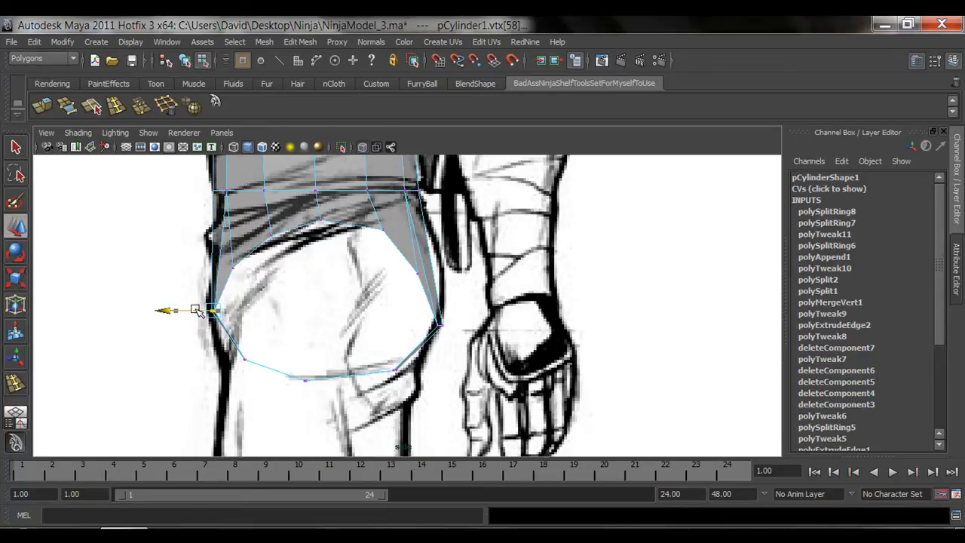
{"action": "left_click_drag", "start_coordinate": [233, 338], "coordinate": [244, 361]}
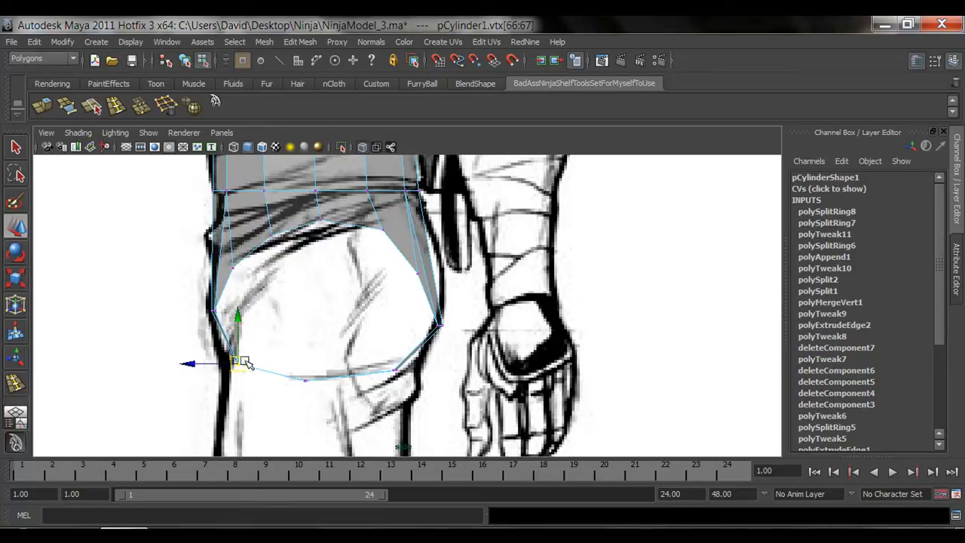
{"action": "mouse_move", "coordinate": [354, 392]}
{"action": "middle_mouse_down", "text": "alt"}
{"action": "mouse_move", "coordinate": [364, 388]}
{"action": "mouse_move", "coordinate": [351, 405]}
{"action": "middle_mouse_up", "text": "alt"}
{"action": "right_click_drag", "start_coordinate": [345, 215], "coordinate": [417, 198]}
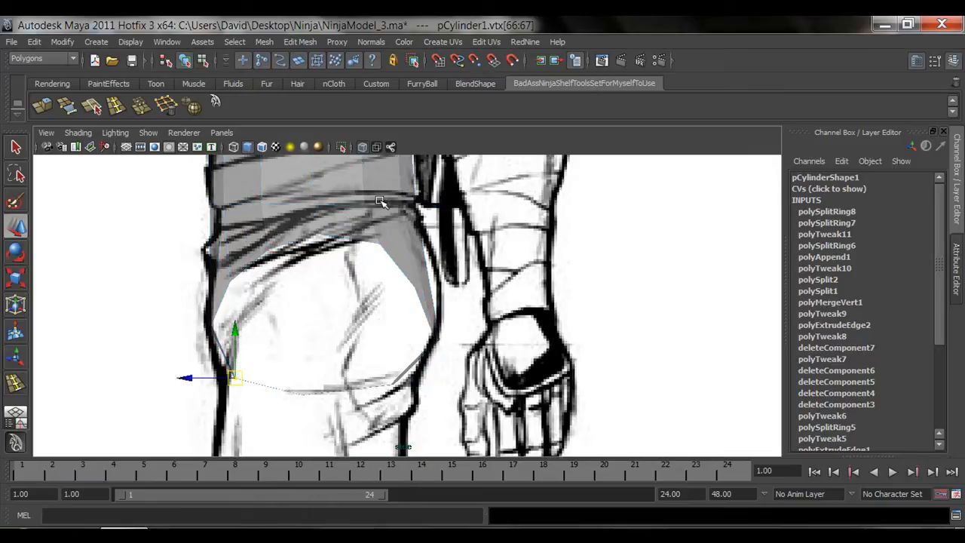
Examine the hips, crotch and leg opening in the front view and from several angles in the perspective view
{"action": "key", "text": "space"}
{"action": "key", "text": "space"}
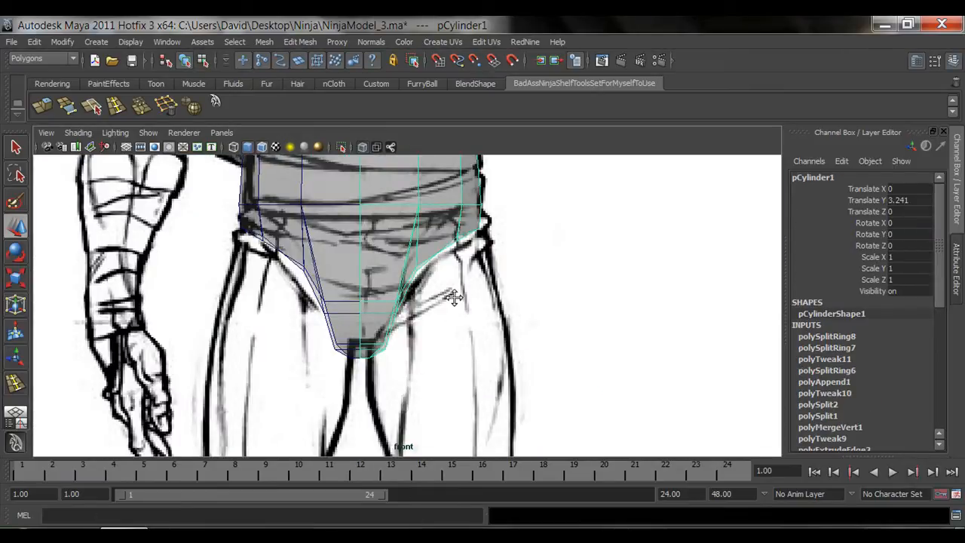
{"action": "middle_click_drag", "start_coordinate": [453, 298], "coordinate": [444, 322], "text": "alt"}
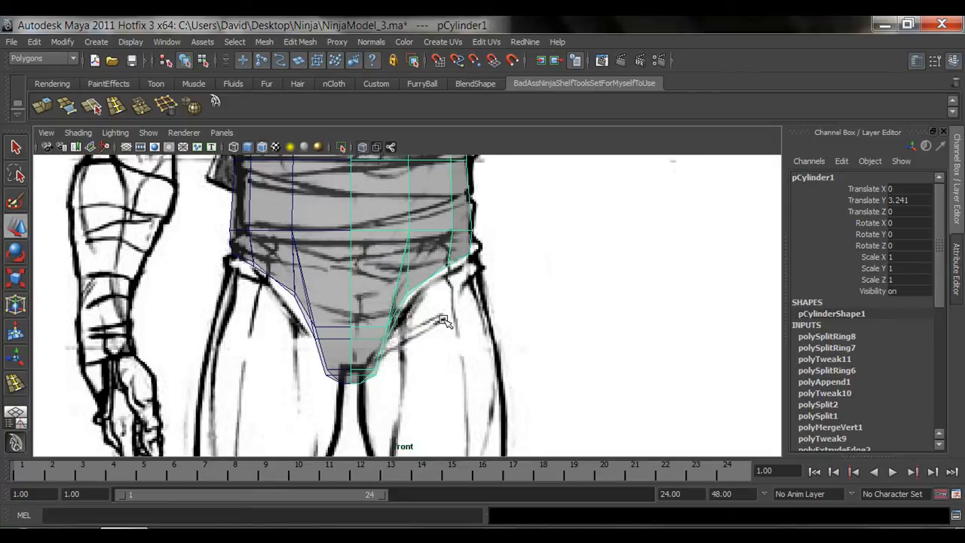
{"action": "key", "text": "space"}
{"action": "key", "text": "space"}
{"action": "left_click_drag", "start_coordinate": [422, 317], "coordinate": [474, 323], "text": "alt"}
{"action": "middle_click_drag", "start_coordinate": [580, 249], "coordinate": [545, 355], "text": "alt"}
{"action": "left_click_drag", "start_coordinate": [341, 382], "coordinate": [450, 336], "text": "alt"}
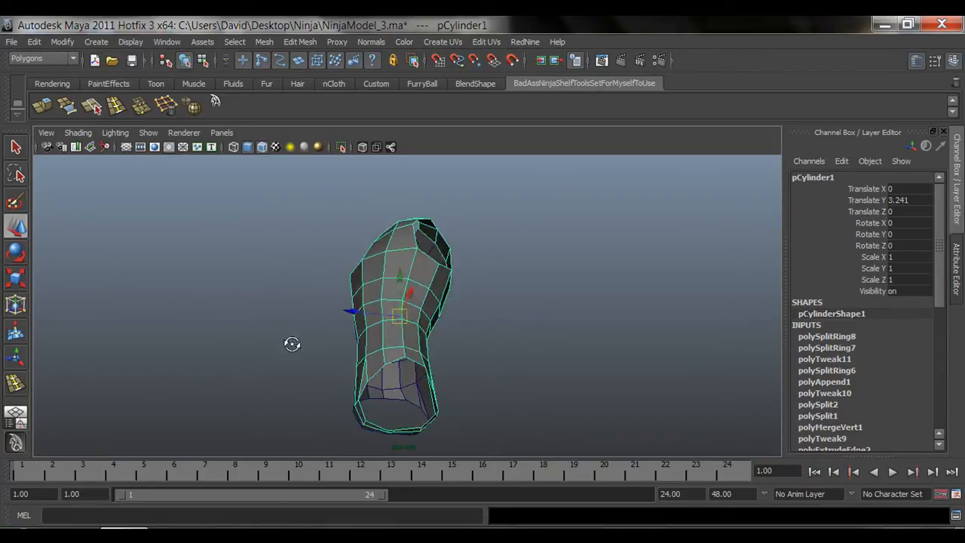
{"action": "left_click_drag", "start_coordinate": [292, 344], "coordinate": [465, 381], "text": "alt"}
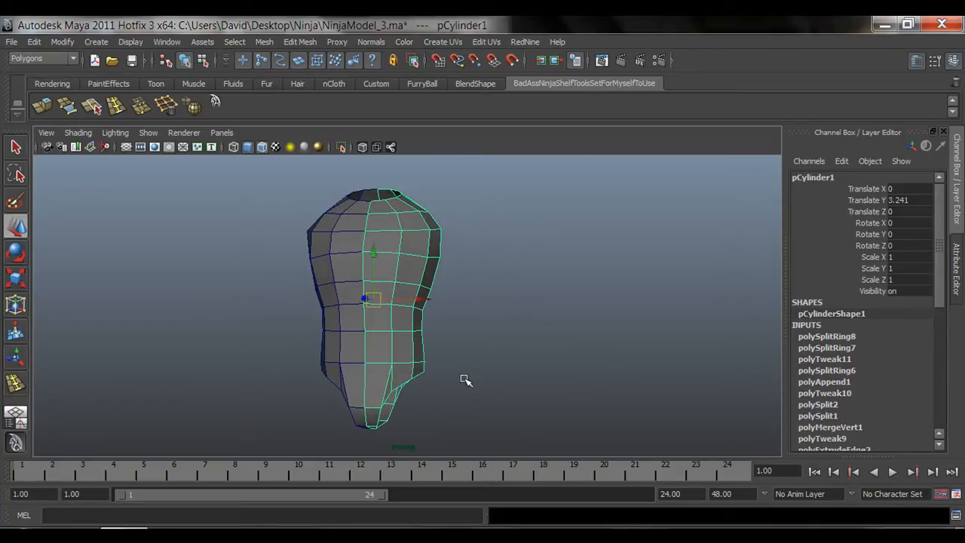
{"action": "left_click_drag", "start_coordinate": [465, 382], "coordinate": [409, 394], "text": "alt"}
{"action": "middle_click_drag", "start_coordinate": [410, 394], "coordinate": [434, 337], "text": "alt"}
{"action": "left_click_drag", "start_coordinate": [434, 336], "coordinate": [403, 377], "text": "alt"}
{"action": "right_click_drag", "start_coordinate": [403, 377], "coordinate": [434, 365], "text": "alt"}
{"action": "left_click_drag", "start_coordinate": [435, 365], "coordinate": [398, 287], "text": "alt"}
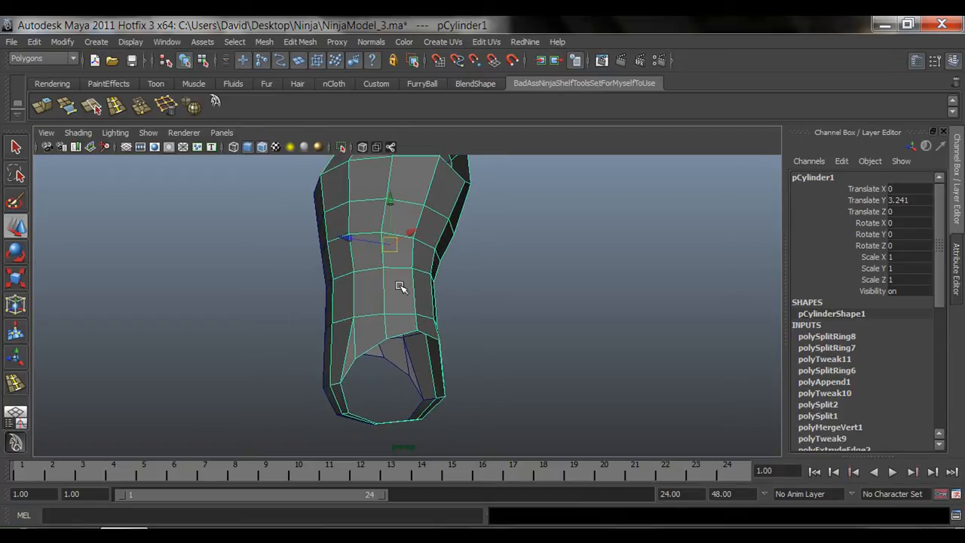
Select the border edges around the leg opening, extrude them and move the new edges down to start the thigh
{"action": "right_click_drag", "start_coordinate": [398, 286], "coordinate": [401, 248]}
{"action": "left_click_drag", "start_coordinate": [424, 360], "coordinate": [528, 405], "text": "alt"}
{"action": "key", "text": "q"}
{"action": "left_click", "coordinate": [419, 341]}
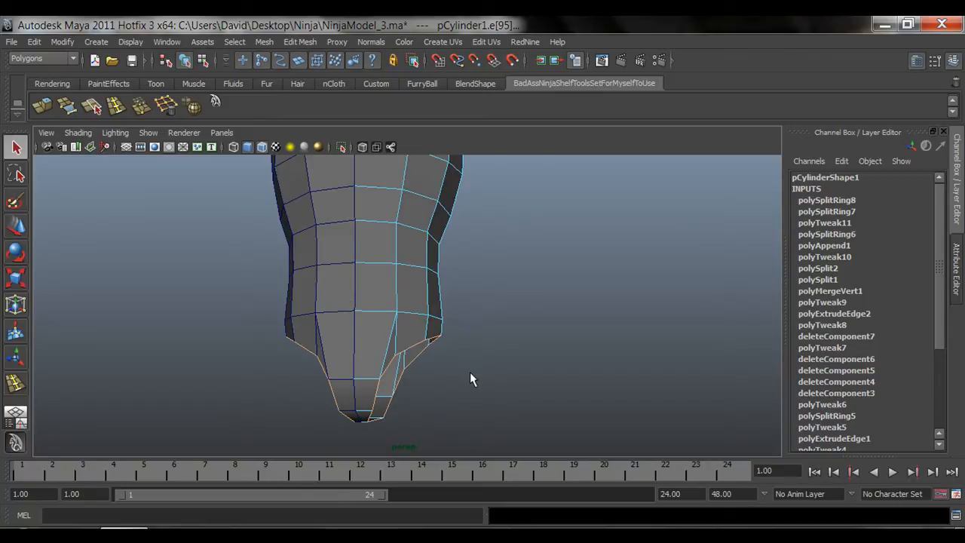
{"action": "mouse_move", "coordinate": [486, 380]}
{"action": "left_mouse_down", "text": "alt"}
{"action": "mouse_move", "coordinate": [493, 355]}
{"action": "mouse_move", "coordinate": [475, 370]}
{"action": "left_mouse_up", "text": "alt"}
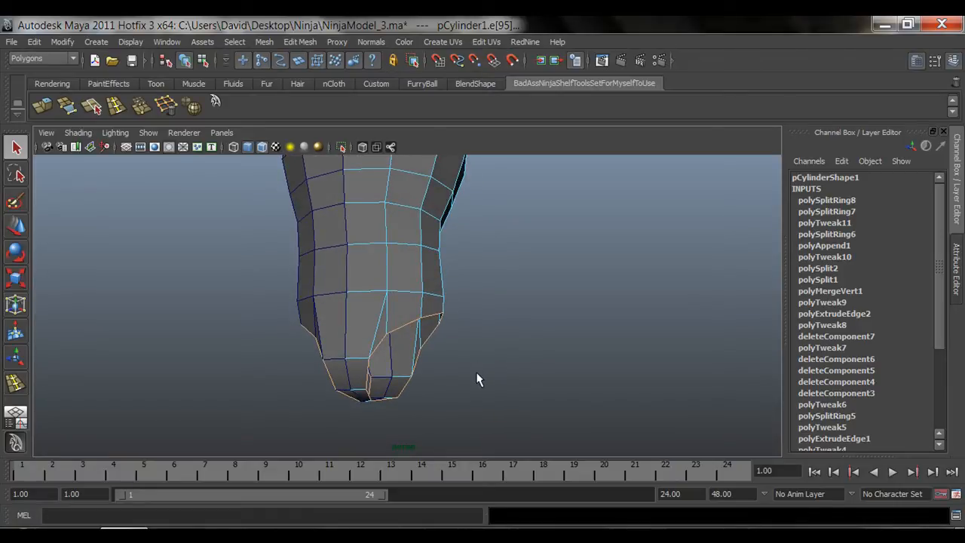
{"action": "mouse_move", "coordinate": [476, 379]}
{"action": "left_mouse_down", "text": "alt"}
{"action": "mouse_move", "coordinate": [448, 377]}
{"action": "mouse_move", "coordinate": [464, 375]}
{"action": "left_mouse_up", "text": "alt"}
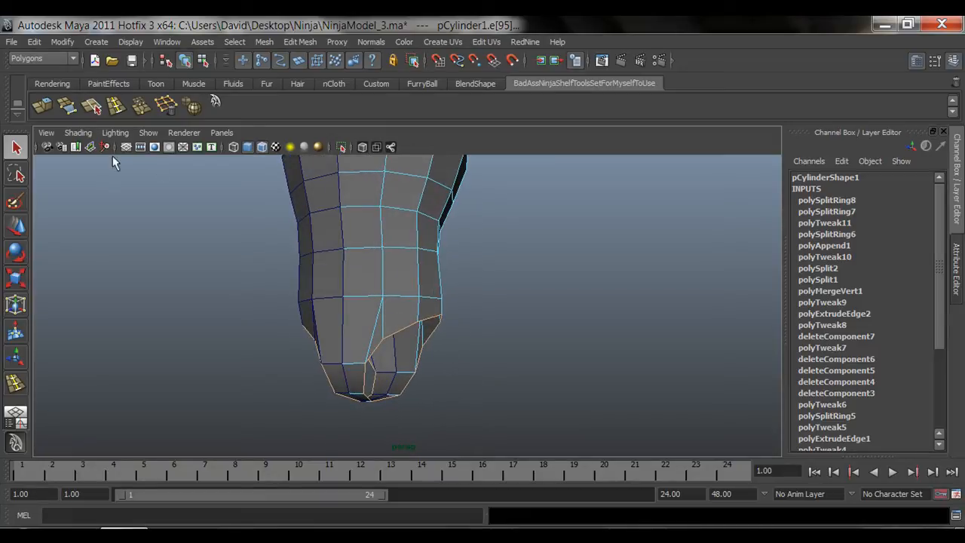
{"action": "left_click", "coordinate": [40, 109]}
{"action": "key", "text": "w"}
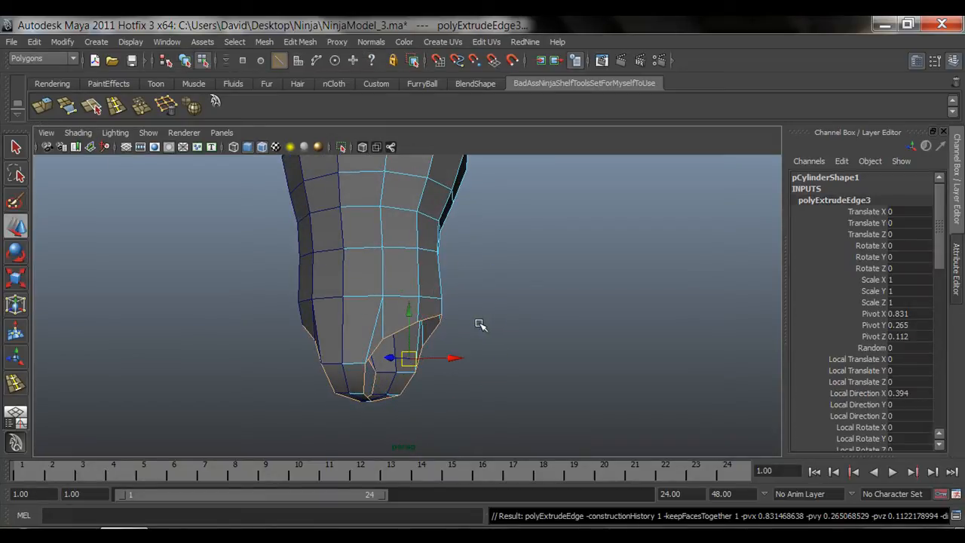
{"action": "left_click_drag", "start_coordinate": [461, 341], "coordinate": [535, 327], "text": "alt"}
{"action": "left_click_drag", "start_coordinate": [416, 324], "coordinate": [442, 378]}
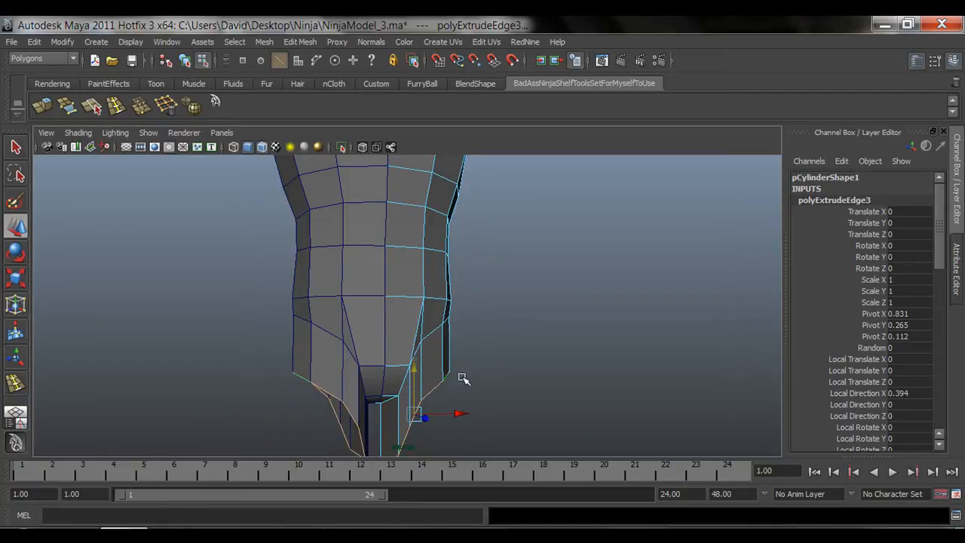
Move the extruded leg border further down in the perspective view
{"action": "left_click_drag", "start_coordinate": [552, 378], "coordinate": [509, 383], "text": "alt"}
{"action": "right_click_drag", "start_coordinate": [509, 382], "coordinate": [448, 383], "text": "alt"}
{"action": "left_click_drag", "start_coordinate": [449, 382], "coordinate": [497, 355], "text": "alt"}
{"action": "left_click_drag", "start_coordinate": [526, 291], "coordinate": [417, 400]}
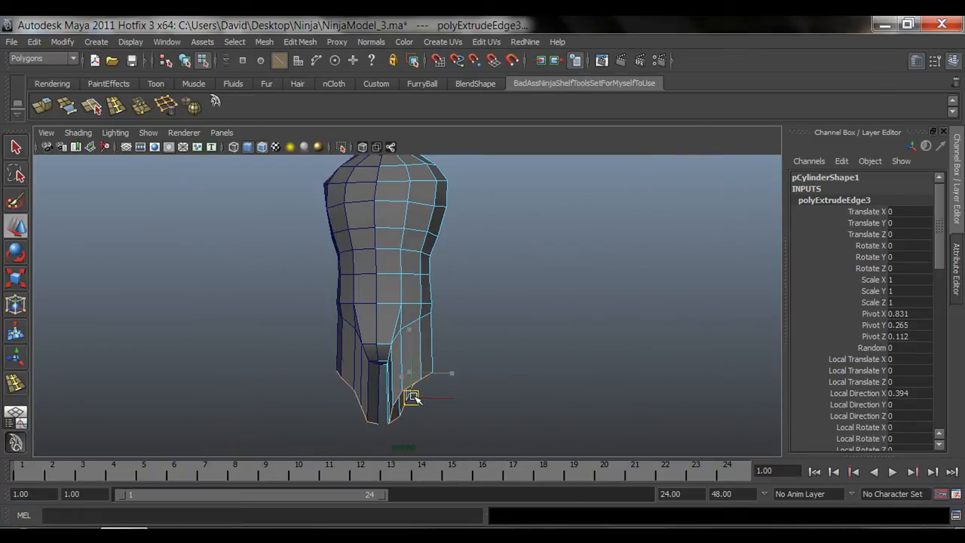
Move the extruded leg border outward in the front view to line up with the drawn thigh
{"action": "key", "text": "space"}
{"action": "key", "text": "space"}
{"action": "right_click_drag", "start_coordinate": [599, 296], "coordinate": [435, 383], "text": "alt"}
{"action": "middle_click_drag", "start_coordinate": [435, 383], "coordinate": [424, 301], "text": "alt"}
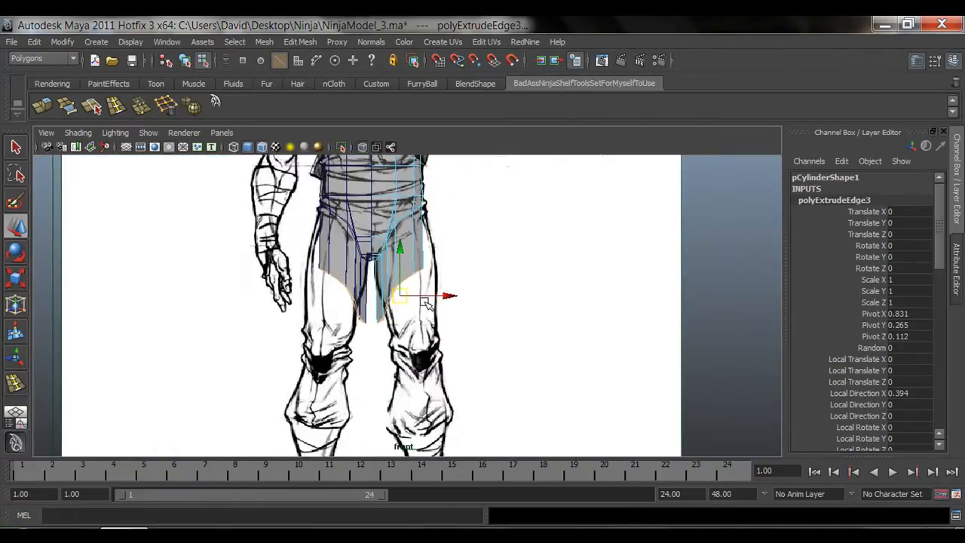
{"action": "right_click_drag", "start_coordinate": [425, 301], "coordinate": [558, 365], "text": "alt"}
{"action": "right_click_drag", "start_coordinate": [369, 313], "coordinate": [497, 362], "text": "alt"}
{"action": "left_click_drag", "start_coordinate": [391, 284], "coordinate": [414, 269]}
{"action": "right_click_drag", "start_coordinate": [497, 284], "coordinate": [485, 241], "text": "alt"}
{"action": "middle_click_drag", "start_coordinate": [485, 242], "coordinate": [477, 267], "text": "alt"}
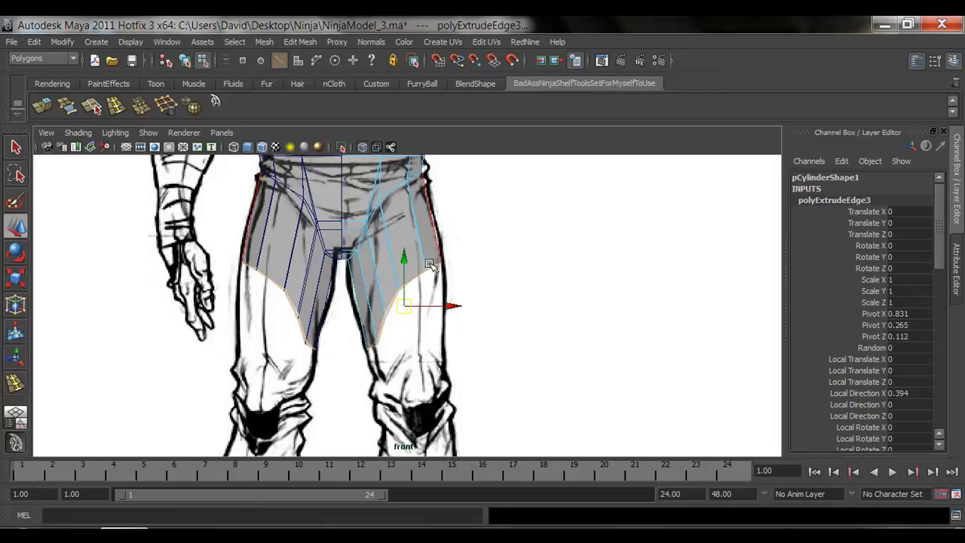
Scale the extruded leg border vertically in the perspective view to even out its slanted lower rim
{"action": "key", "text": "space"}
{"action": "key", "text": "space"}
{"action": "right_click_drag", "start_coordinate": [554, 291], "coordinate": [492, 383], "text": "alt"}
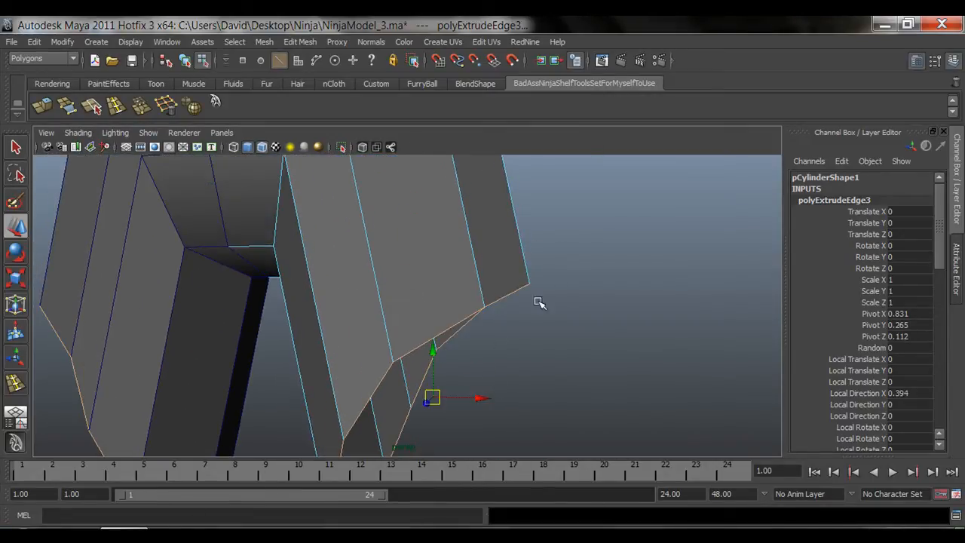
{"action": "left_click_drag", "start_coordinate": [540, 303], "coordinate": [421, 325], "text": "alt"}
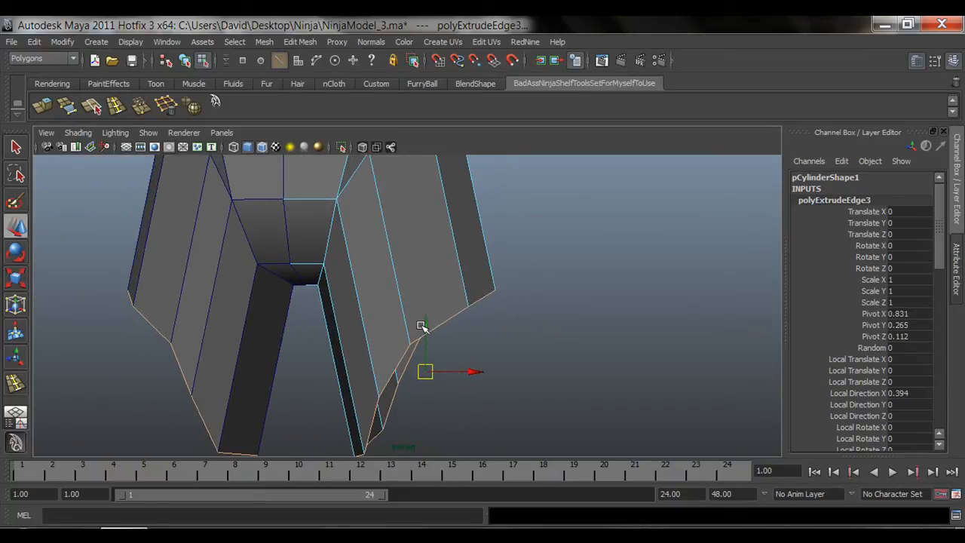
{"action": "key", "text": "r"}
{"action": "left_click_drag", "start_coordinate": [383, 424], "coordinate": [501, 326], "text": "alt"}
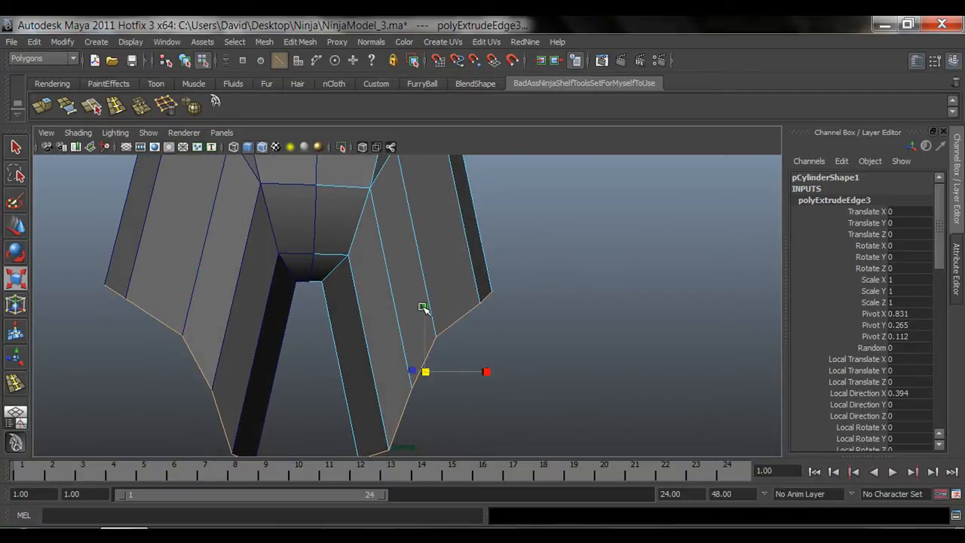
{"action": "left_click_drag", "start_coordinate": [424, 308], "coordinate": [427, 334]}
{"action": "mouse_move", "coordinate": [442, 387]}
{"action": "left_mouse_down", "text": "alt"}
{"action": "mouse_move", "coordinate": [418, 394]}
{"action": "mouse_move", "coordinate": [402, 375]}
{"action": "mouse_move", "coordinate": [424, 375]}
{"action": "mouse_move", "coordinate": [425, 309]}
{"action": "mouse_move", "coordinate": [427, 392]}
{"action": "left_mouse_up", "text": "alt"}
{"action": "key", "text": "ctrl+z"}
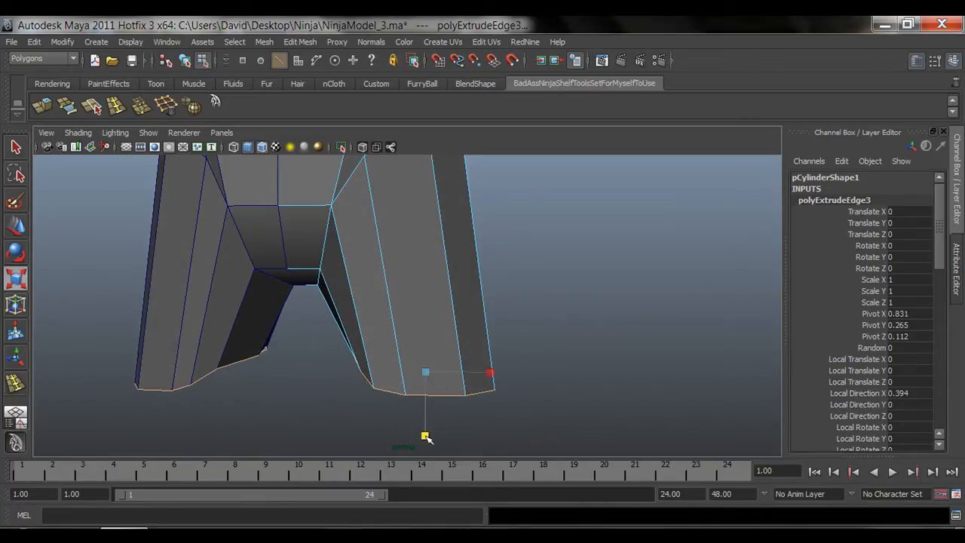
{"action": "left_click_drag", "start_coordinate": [426, 435], "coordinate": [427, 368]}
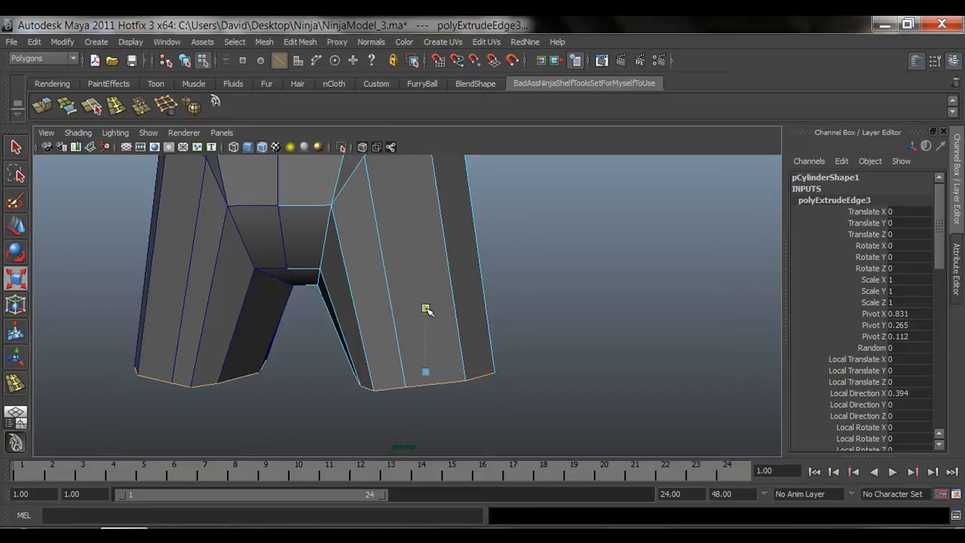
{"action": "left_click_drag", "start_coordinate": [427, 371], "coordinate": [428, 373]}
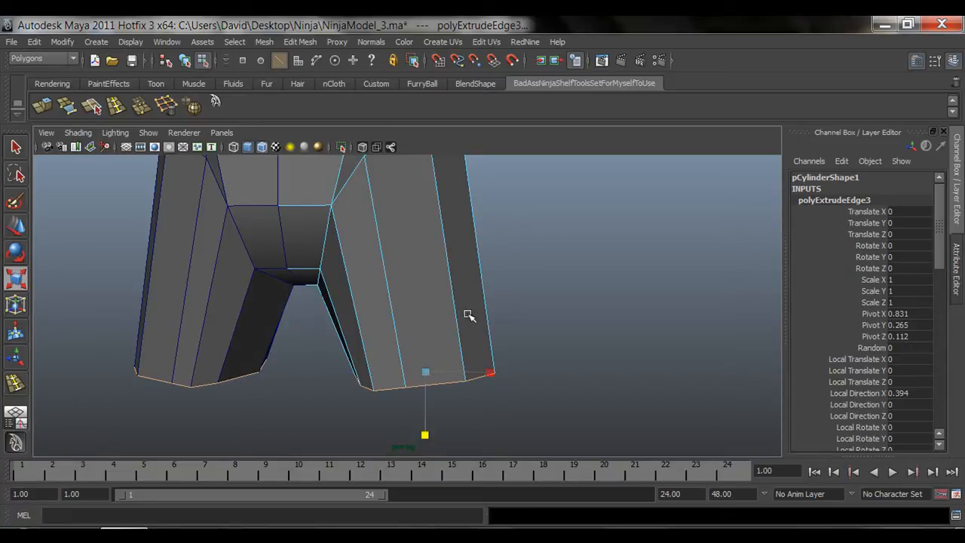
Scale the leg border vertically in the front view until its lower rim is a flat horizontal line
{"action": "key", "text": "space"}
{"action": "key", "text": "space"}
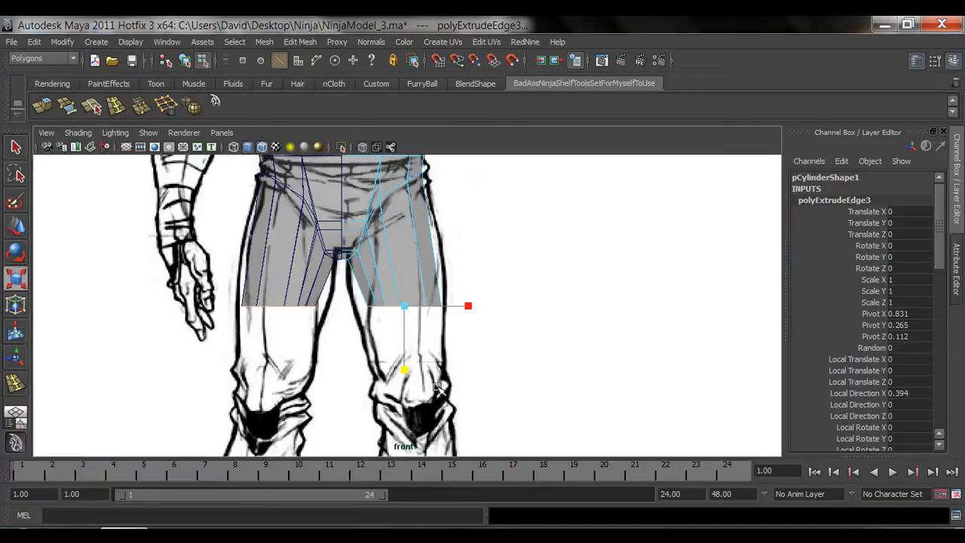
{"action": "left_click_drag", "start_coordinate": [405, 373], "coordinate": [404, 359]}
{"action": "left_click_drag", "start_coordinate": [406, 296], "coordinate": [418, 318]}
{"action": "left_click_drag", "start_coordinate": [405, 370], "coordinate": [403, 277]}
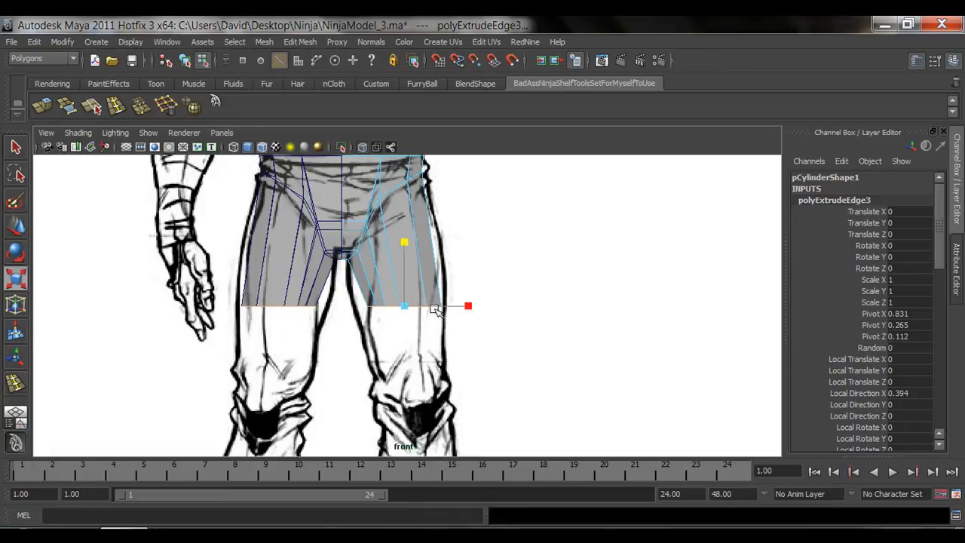
Scale the flattened leg border wider in the front view to match the width of the drawn thigh
{"action": "middle_click_drag", "start_coordinate": [452, 314], "coordinate": [437, 332], "text": "alt"}
{"action": "right_click_drag", "start_coordinate": [435, 334], "coordinate": [444, 362], "text": "alt"}
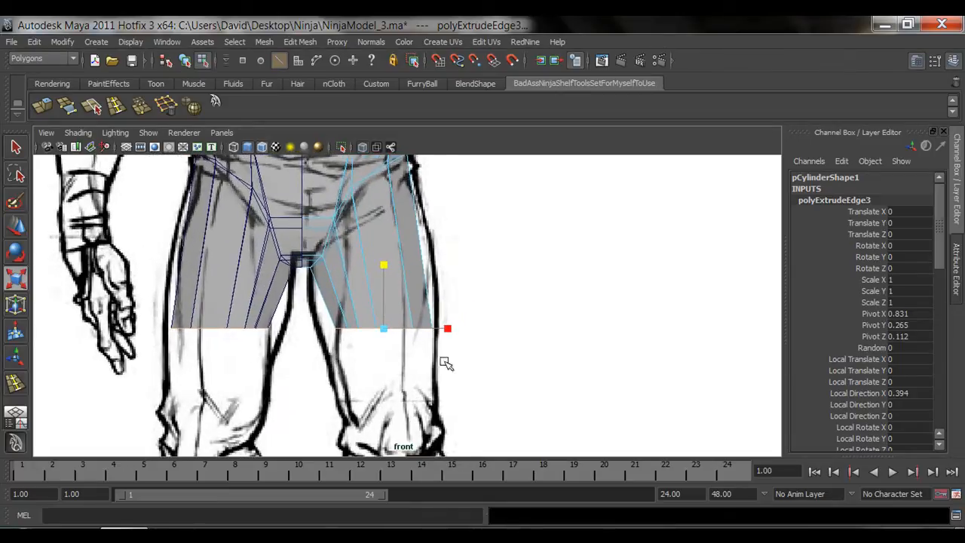
{"action": "left_click_drag", "start_coordinate": [450, 330], "coordinate": [454, 330]}
{"action": "left_click", "coordinate": [460, 331]}
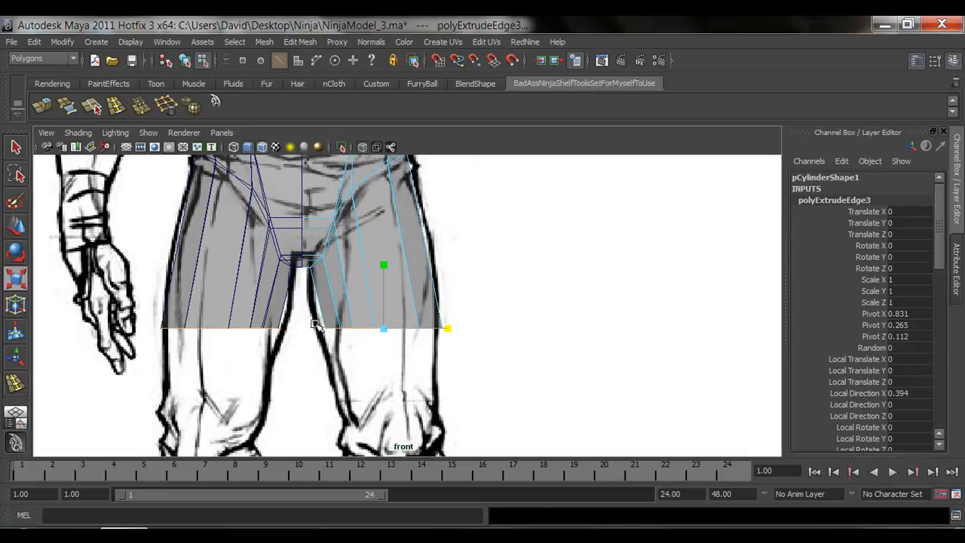
{"action": "middle_click_drag", "start_coordinate": [351, 341], "coordinate": [407, 332], "text": "alt"}
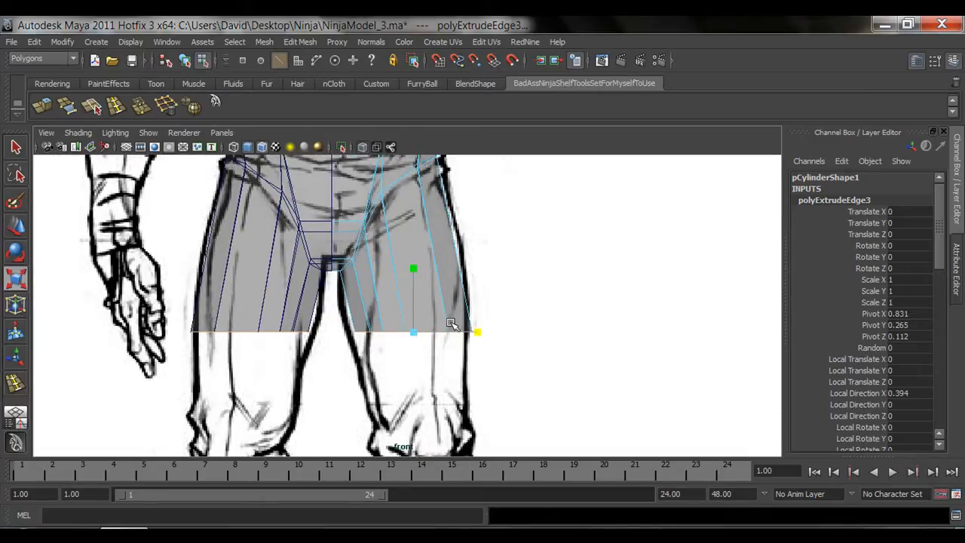
{"action": "right_click_drag", "start_coordinate": [451, 324], "coordinate": [433, 330], "text": "alt"}
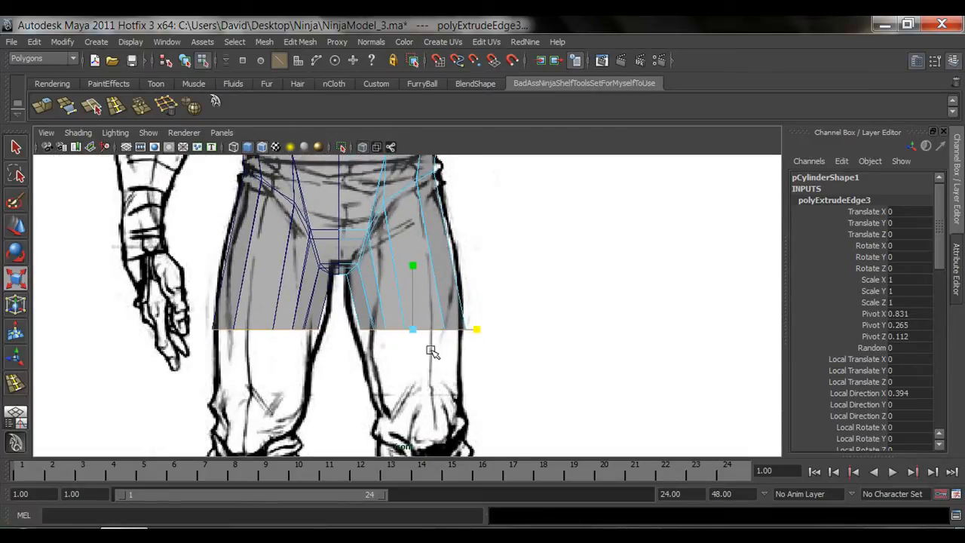
Move the leg border slightly inward in the front view to line it up with the drawn thigh
{"action": "key", "text": "w"}
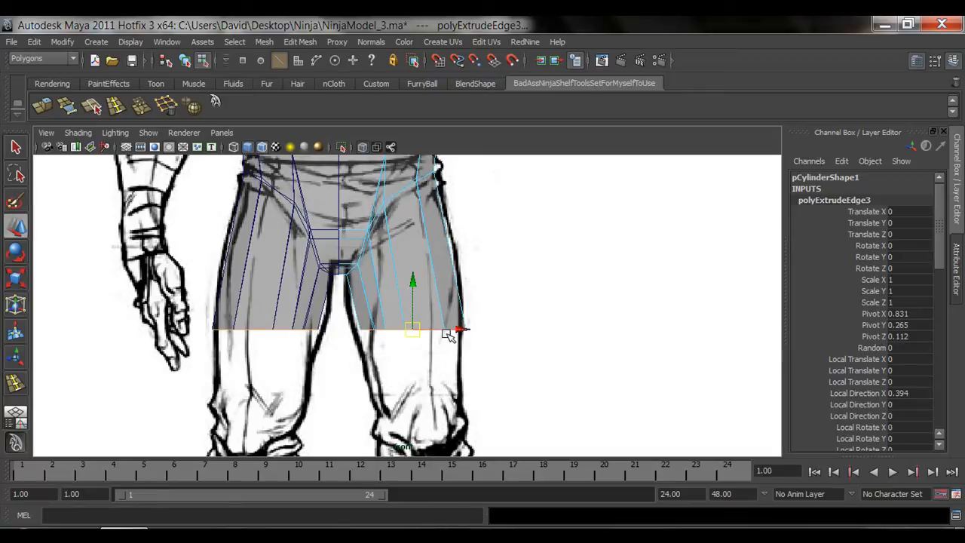
{"action": "left_click_drag", "start_coordinate": [446, 330], "coordinate": [441, 329]}
{"action": "mouse_move", "coordinate": [438, 320]}
{"action": "middle_mouse_down", "text": "alt"}
{"action": "mouse_move", "coordinate": [439, 355]}
{"action": "mouse_move", "coordinate": [434, 338]}
{"action": "middle_mouse_up", "text": "alt"}
{"action": "right_click_drag", "start_coordinate": [463, 359], "coordinate": [394, 343], "text": "alt"}
{"action": "middle_click_drag", "start_coordinate": [406, 347], "coordinate": [407, 348], "text": "alt"}
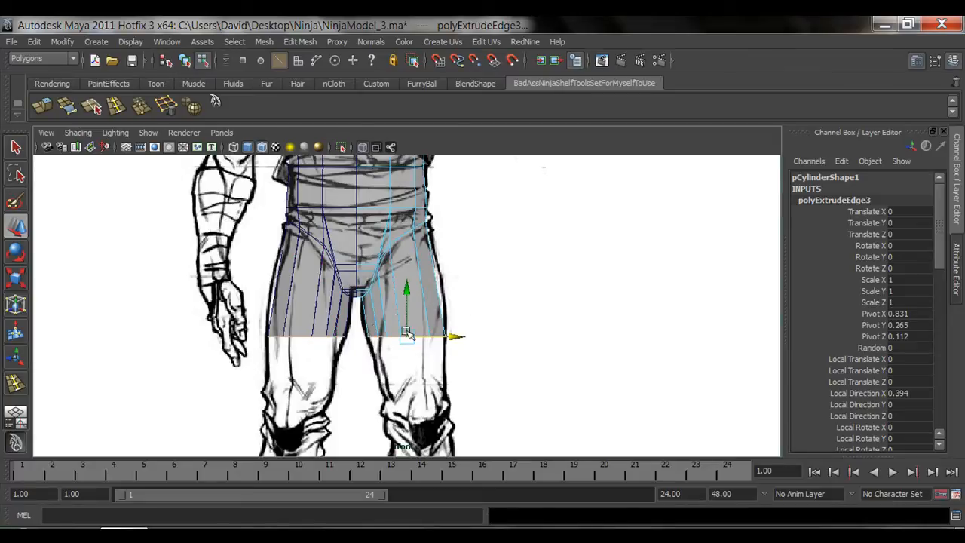
{"action": "right_click_drag", "start_coordinate": [309, 345], "coordinate": [371, 353], "text": "alt"}
{"action": "middle_click_drag", "start_coordinate": [400, 377], "coordinate": [380, 346], "text": "alt"}
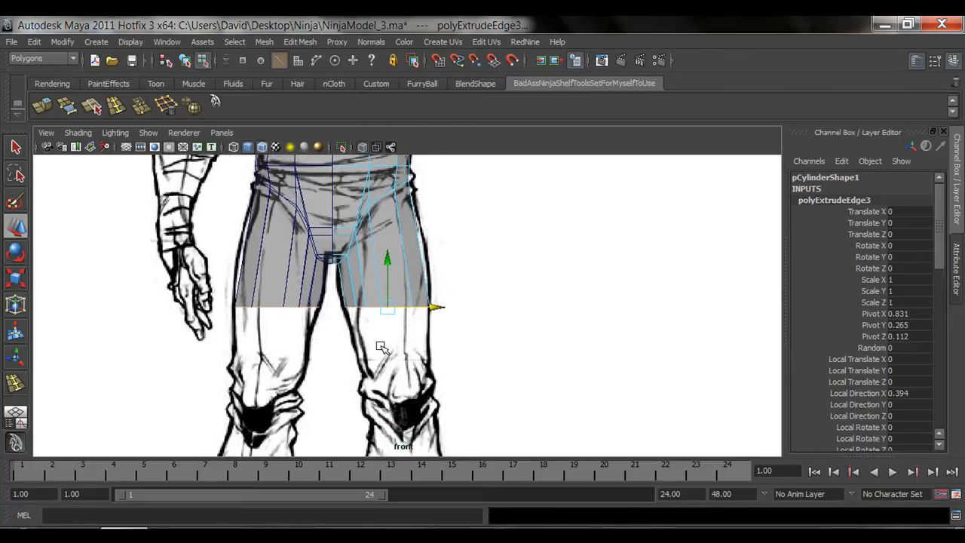
Pull the leg border down to the top of the drawn knee in the front view and fit it sideways to the leg outline
{"action": "left_click_drag", "start_coordinate": [388, 284], "coordinate": [409, 376]}
{"action": "mouse_move", "coordinate": [409, 376]}
{"action": "middle_mouse_down", "text": "alt"}
{"action": "mouse_move", "coordinate": [418, 268]}
{"action": "mouse_move", "coordinate": [420, 276]}
{"action": "middle_mouse_up", "text": "alt"}
{"action": "left_click_drag", "start_coordinate": [420, 276], "coordinate": [452, 275]}
{"action": "key", "text": "r"}
{"action": "key", "text": "w"}
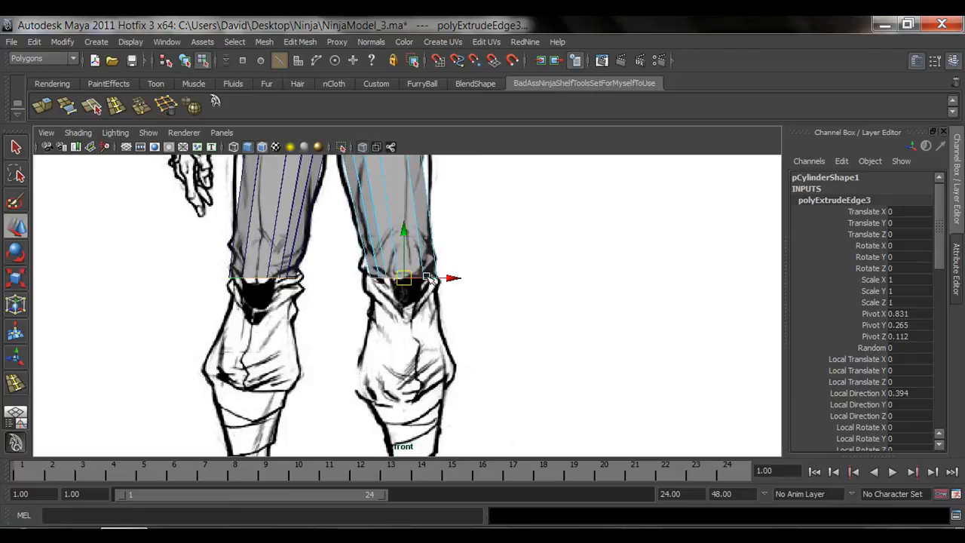
{"action": "mouse_move", "coordinate": [419, 261]}
{"action": "middle_mouse_down", "text": "alt"}
{"action": "mouse_move", "coordinate": [413, 383]}
{"action": "mouse_move", "coordinate": [413, 352]}
{"action": "middle_mouse_up", "text": "alt"}
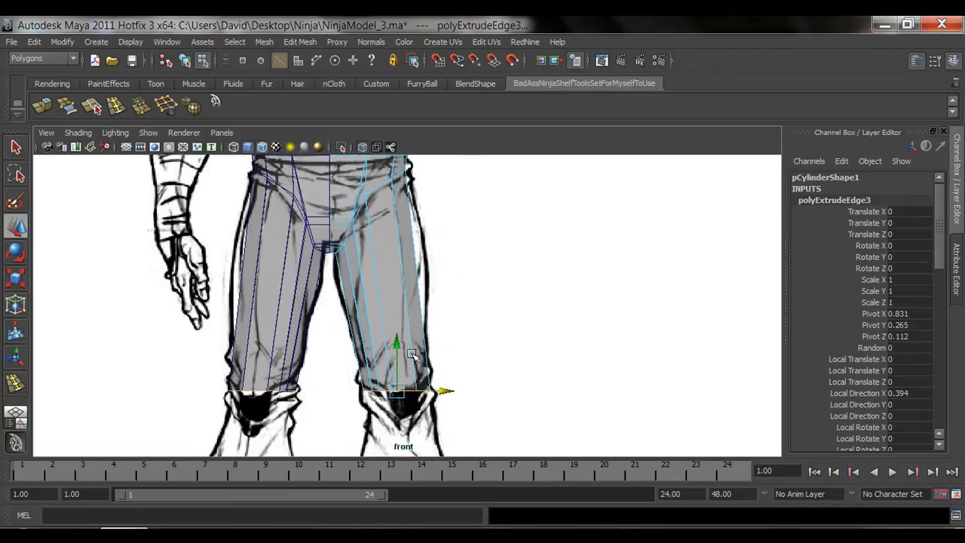
{"action": "middle_click_drag", "start_coordinate": [416, 317], "coordinate": [417, 306], "text": "alt"}
Scale the knee border narrower in the side view and shift it to fit the drawn knee's front and back outline
{"action": "key", "text": "space"}
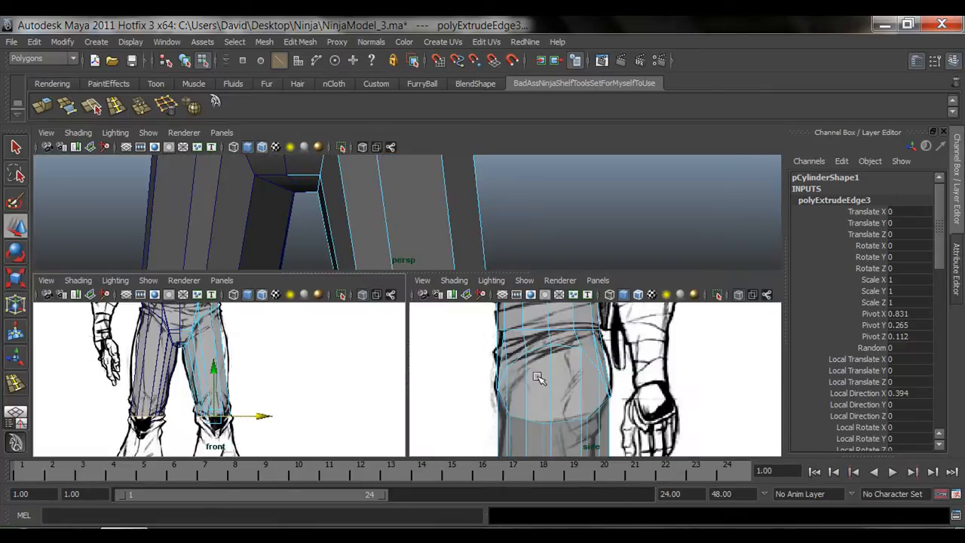
{"action": "key", "text": "space"}
{"action": "right_click_drag", "start_coordinate": [616, 409], "coordinate": [414, 369], "text": "alt"}
{"action": "middle_click_drag", "start_coordinate": [414, 368], "coordinate": [427, 286], "text": "alt"}
{"action": "right_click_drag", "start_coordinate": [323, 329], "coordinate": [574, 320], "text": "alt"}
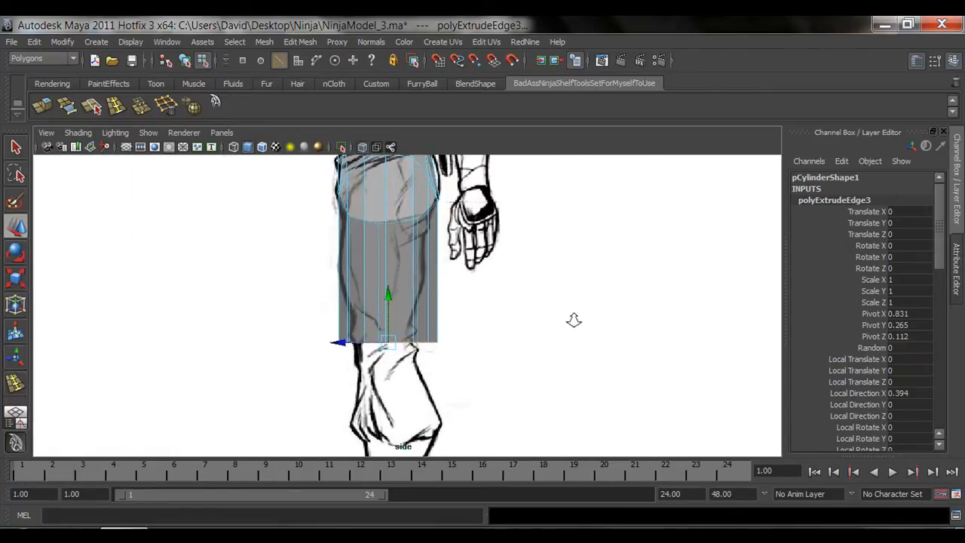
{"action": "key", "text": "r"}
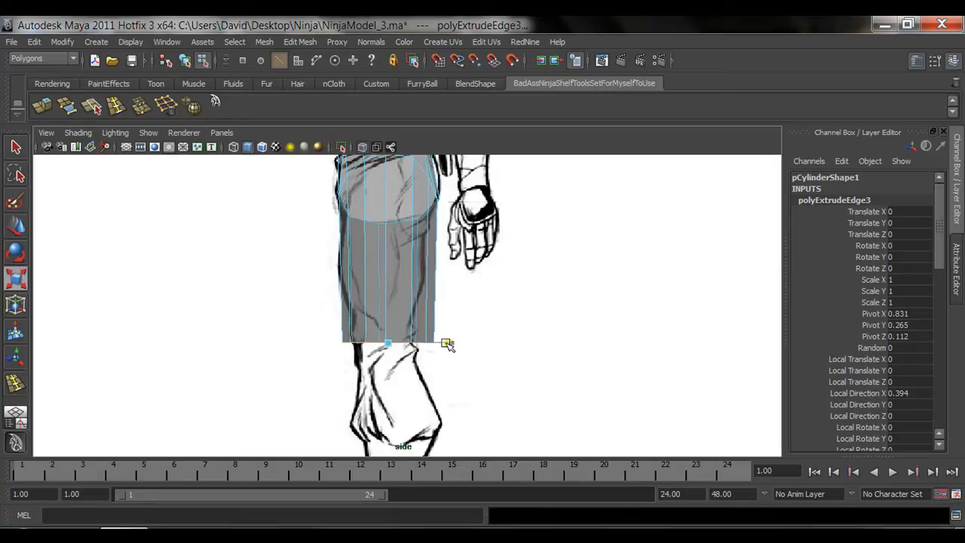
{"action": "key", "text": "w"}
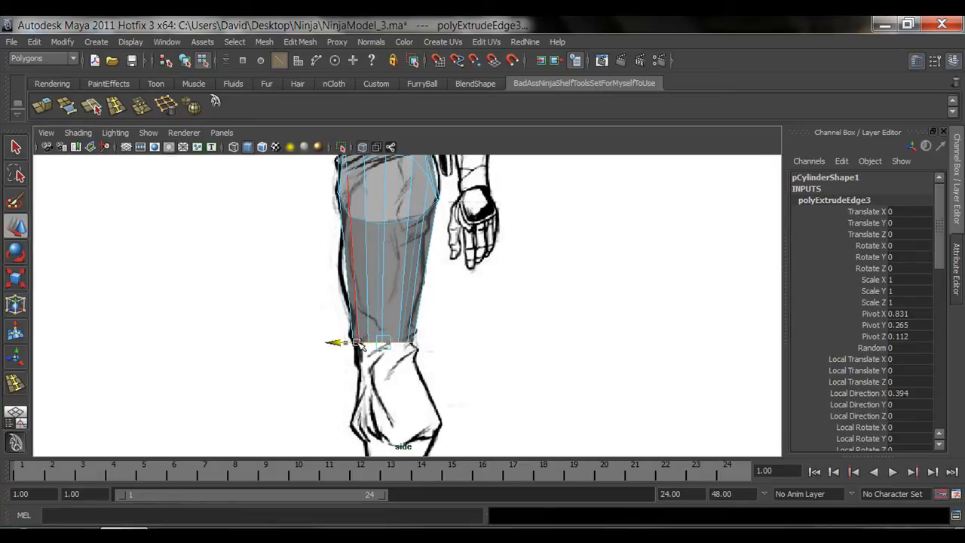
{"action": "middle_click_drag", "start_coordinate": [420, 367], "coordinate": [435, 330], "text": "alt"}
Examine the lengthened thighs from the front and back in the perspective view
{"action": "key", "text": "space"}
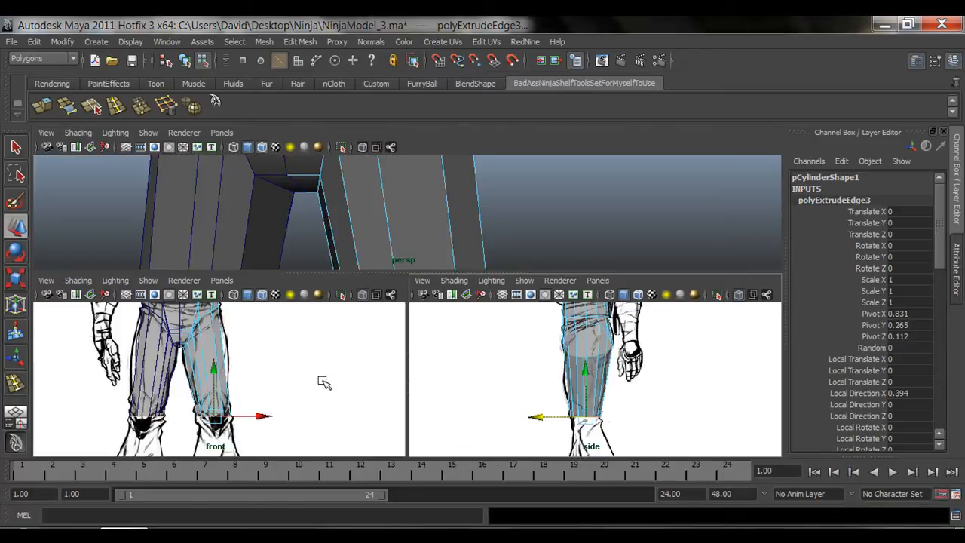
{"action": "key", "text": "space"}
{"action": "middle_click_drag", "start_coordinate": [417, 383], "coordinate": [412, 347], "text": "alt"}
{"action": "key", "text": "space"}
{"action": "key", "text": "space"}
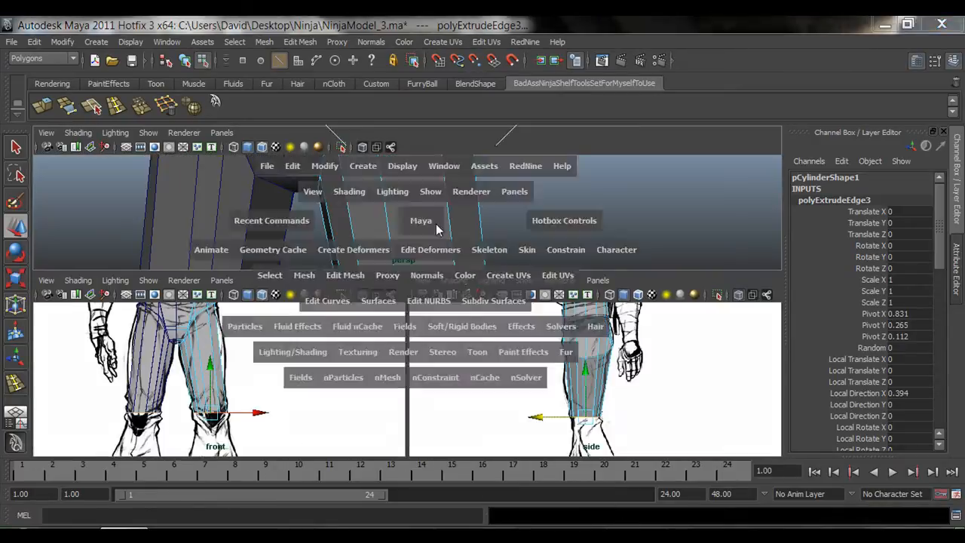
{"action": "right_click_drag", "start_coordinate": [410, 242], "coordinate": [379, 293], "text": "alt"}
{"action": "left_click_drag", "start_coordinate": [379, 293], "coordinate": [245, 331], "text": "alt"}
{"action": "left_click_drag", "start_coordinate": [514, 322], "coordinate": [395, 317], "text": "alt"}
{"action": "right_click_drag", "start_coordinate": [395, 317], "coordinate": [534, 319], "text": "alt"}
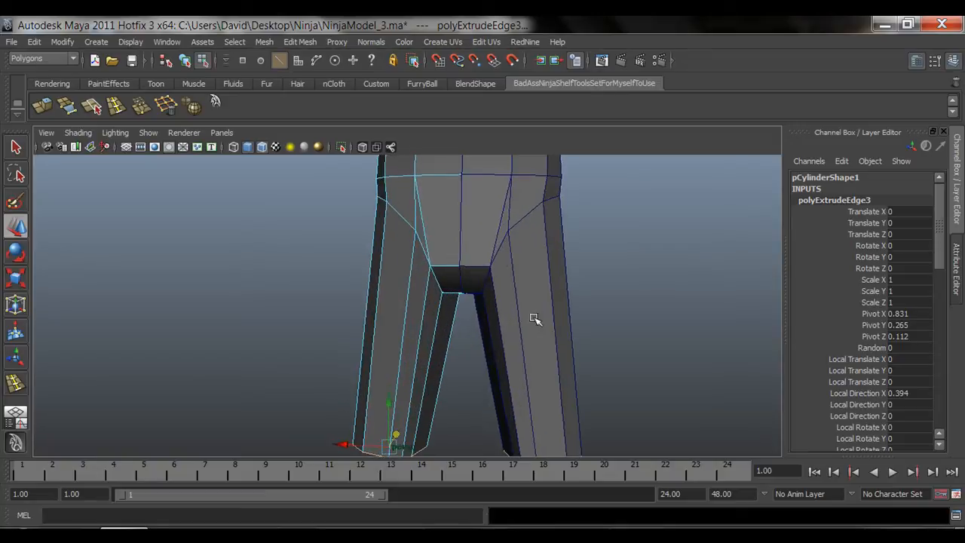
{"action": "middle_click_drag", "start_coordinate": [460, 326], "coordinate": [405, 383], "text": "alt"}
{"action": "left_click_drag", "start_coordinate": [405, 384], "coordinate": [534, 370], "text": "alt"}
{"action": "left_click_drag", "start_coordinate": [449, 295], "coordinate": [520, 329], "text": "alt"}
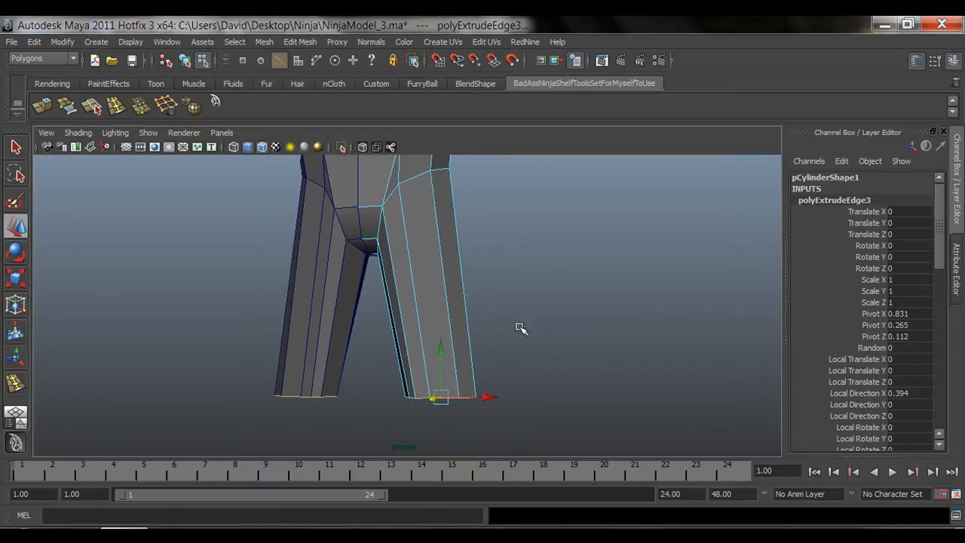
{"action": "left_click_drag", "start_coordinate": [411, 273], "coordinate": [435, 279], "text": "alt"}
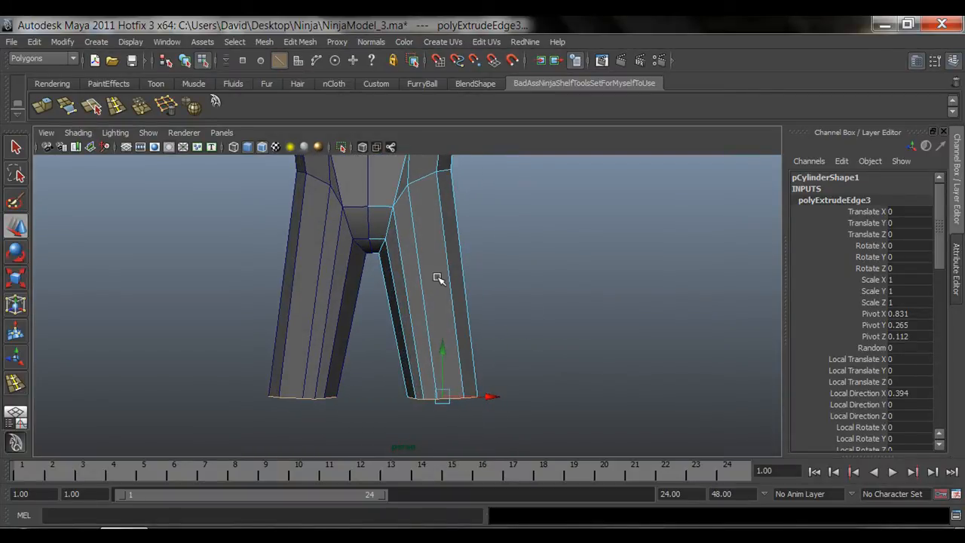
Extrude the knee border edges and pull them down to the drawn ankle in the front view
{"action": "key", "text": "space"}
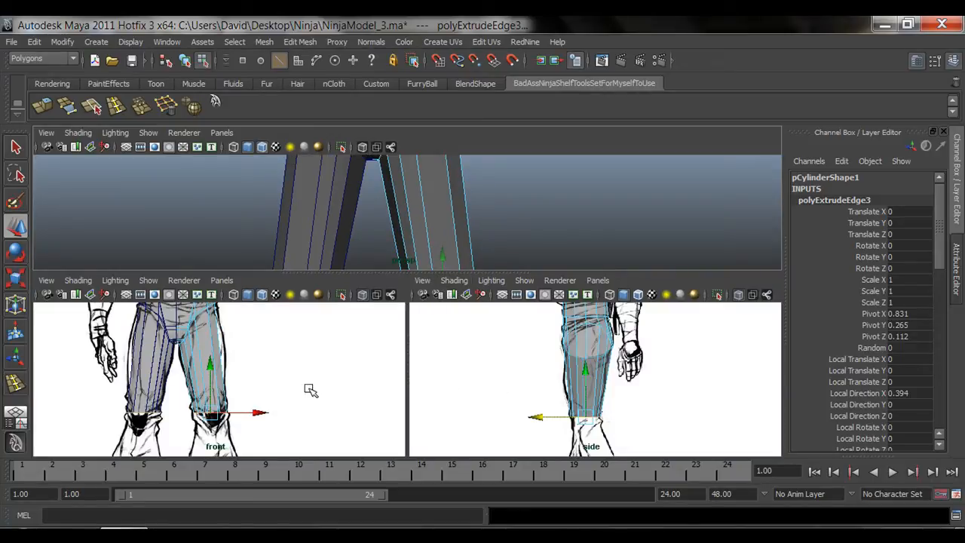
{"action": "key", "text": "space"}
{"action": "middle_click_drag", "start_coordinate": [493, 403], "coordinate": [477, 309], "text": "alt"}
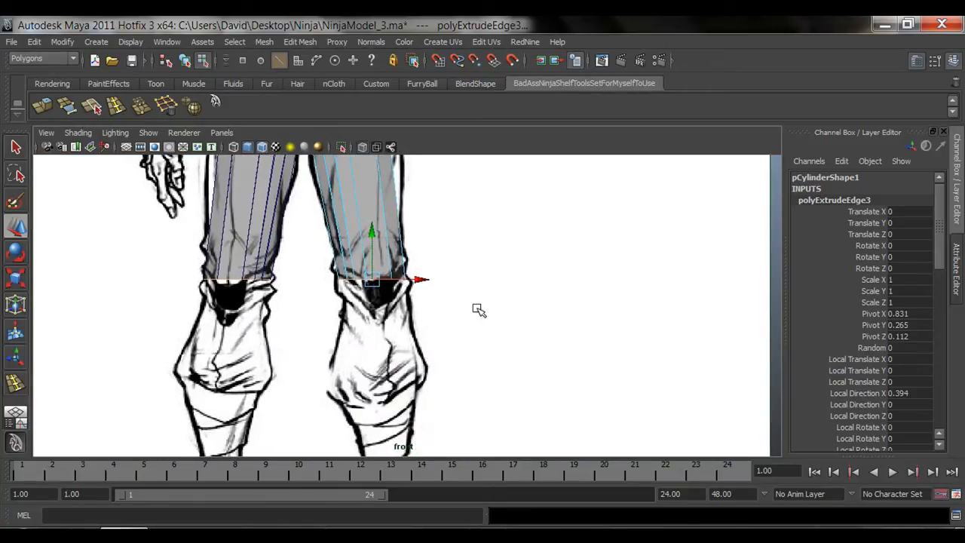
{"action": "left_click", "coordinate": [42, 106]}
{"action": "middle_click_drag", "start_coordinate": [517, 346], "coordinate": [515, 316], "text": "alt"}
{"action": "key", "text": "w"}
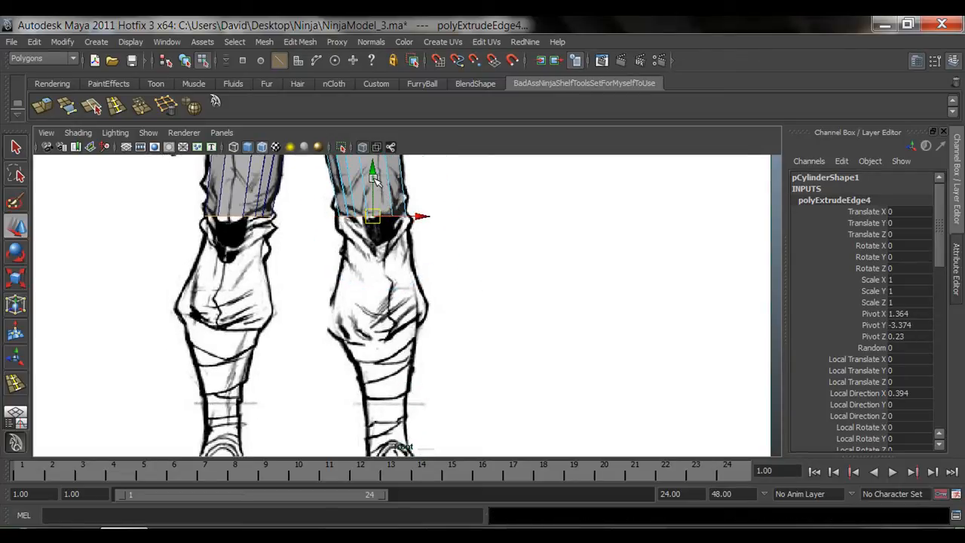
{"action": "left_click_drag", "start_coordinate": [375, 179], "coordinate": [371, 407]}
{"action": "middle_click_drag", "start_coordinate": [487, 368], "coordinate": [497, 295], "text": "alt"}
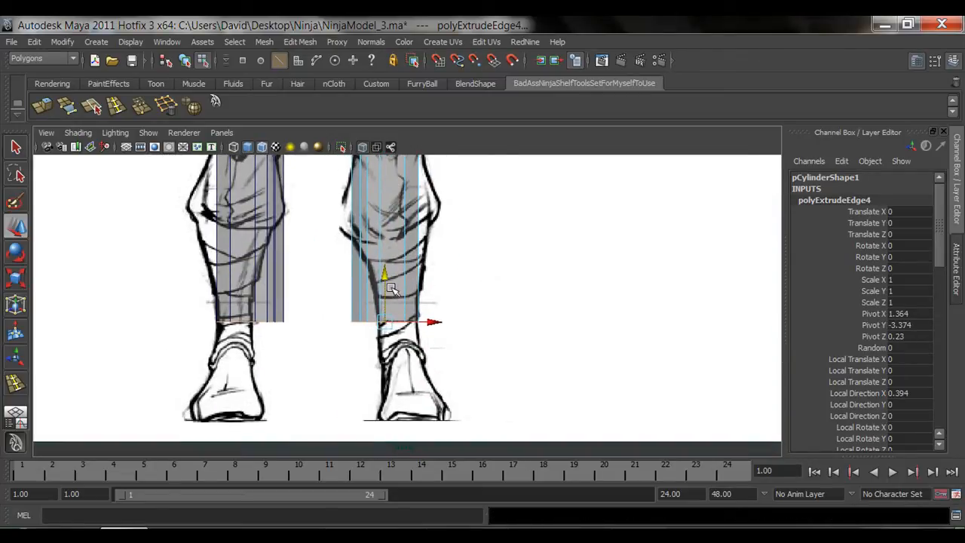
{"action": "left_click_drag", "start_coordinate": [383, 284], "coordinate": [384, 309]}
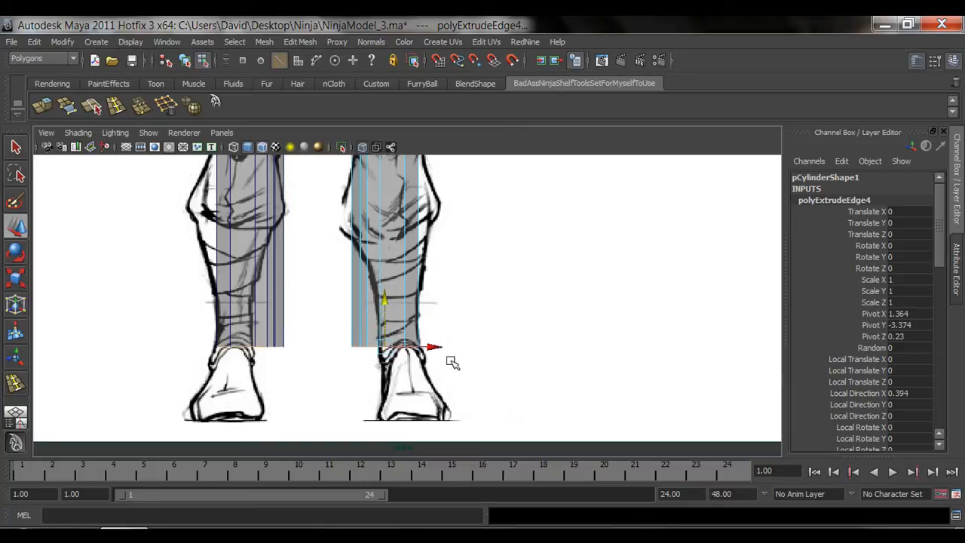
Move the ankle border outward, scale it narrower and adjust its height to match the drawn ankle in the front view
{"action": "left_click_drag", "start_coordinate": [421, 343], "coordinate": [442, 345]}
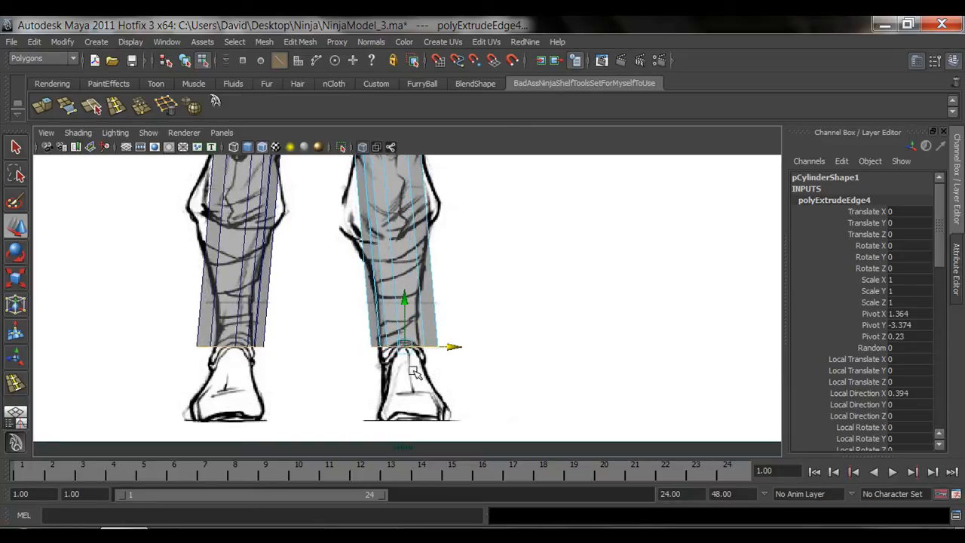
{"action": "key", "text": "r"}
{"action": "left_click_drag", "start_coordinate": [469, 349], "coordinate": [434, 347]}
{"action": "key", "text": "w"}
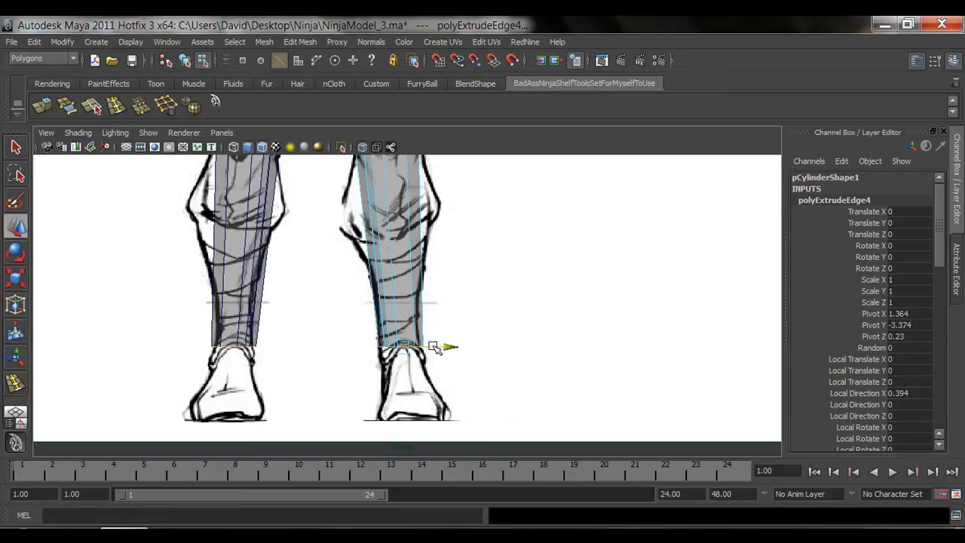
{"action": "left_click_drag", "start_coordinate": [403, 311], "coordinate": [405, 332]}
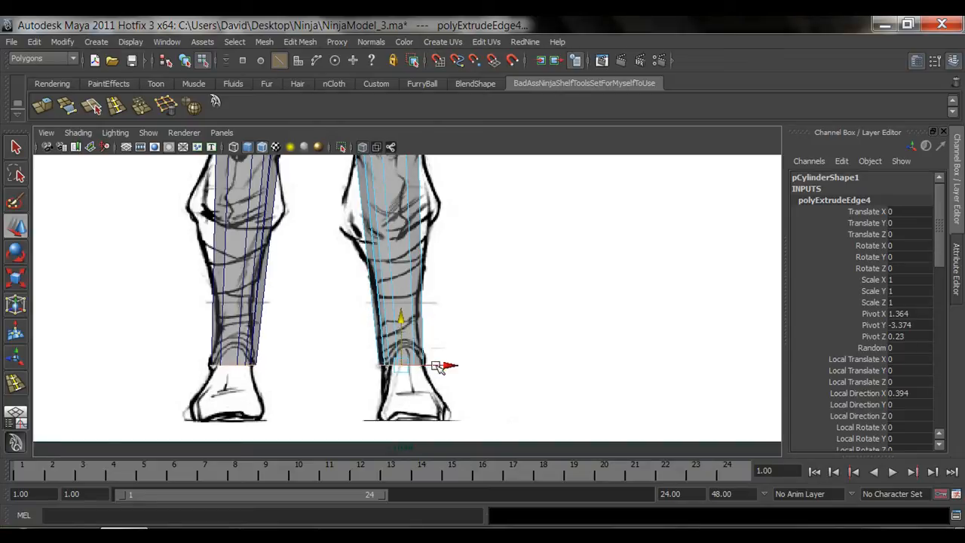
{"action": "left_click_drag", "start_coordinate": [401, 334], "coordinate": [404, 318]}
Insert an edge loop around the lower leg at the baggy trouser cuff and scale it wider to match the drawn bulge
{"action": "middle_click_drag", "start_coordinate": [429, 284], "coordinate": [435, 363], "text": "alt"}
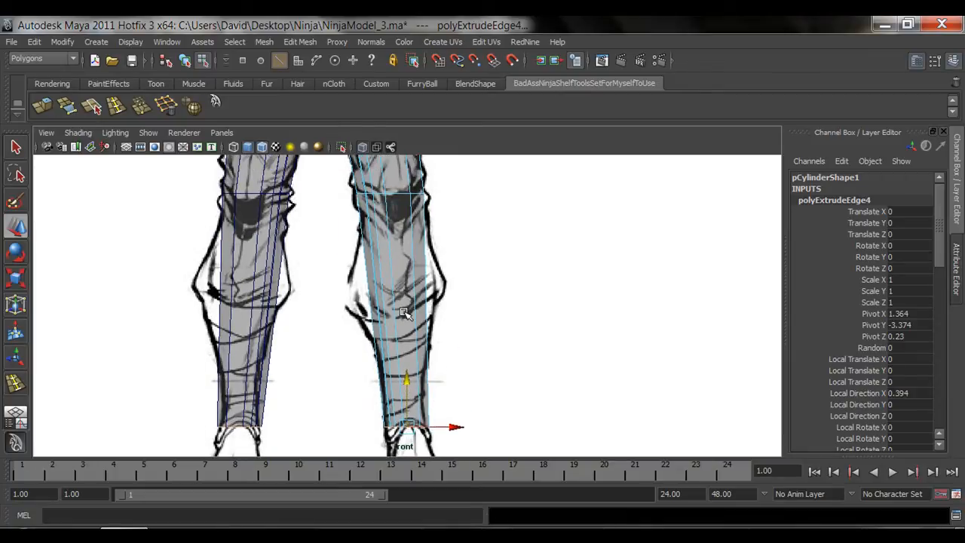
{"action": "right_click_drag", "start_coordinate": [405, 314], "coordinate": [464, 263]}
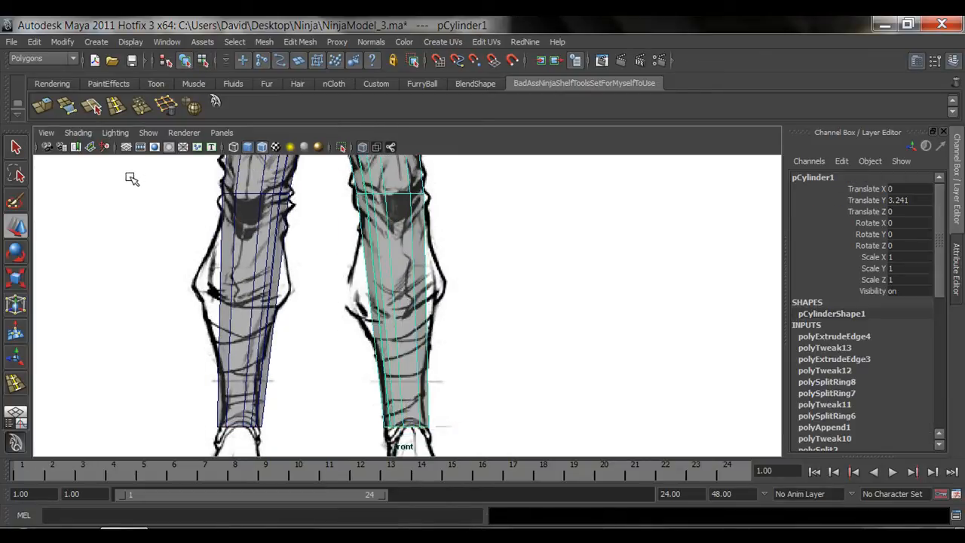
{"action": "left_click", "coordinate": [115, 104]}
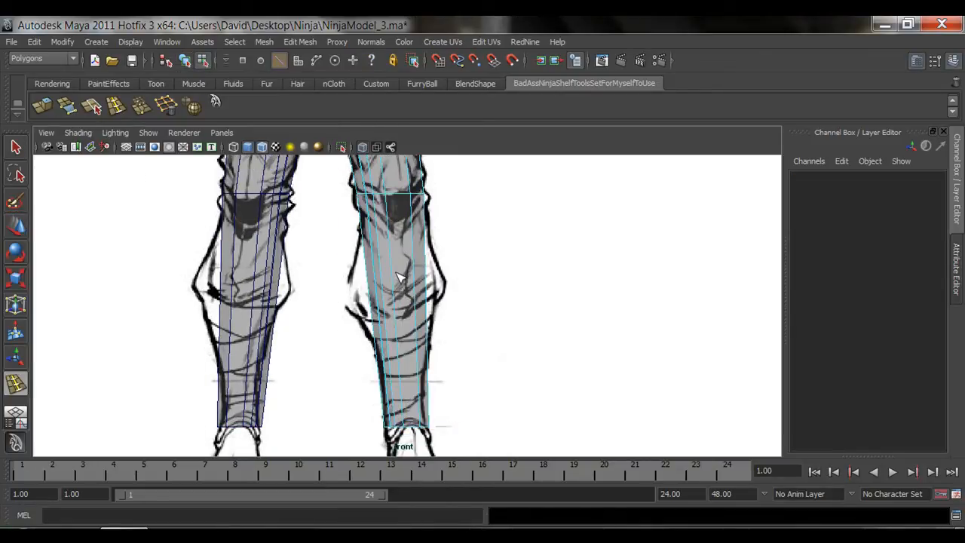
{"action": "left_click_drag", "start_coordinate": [396, 298], "coordinate": [287, 311]}
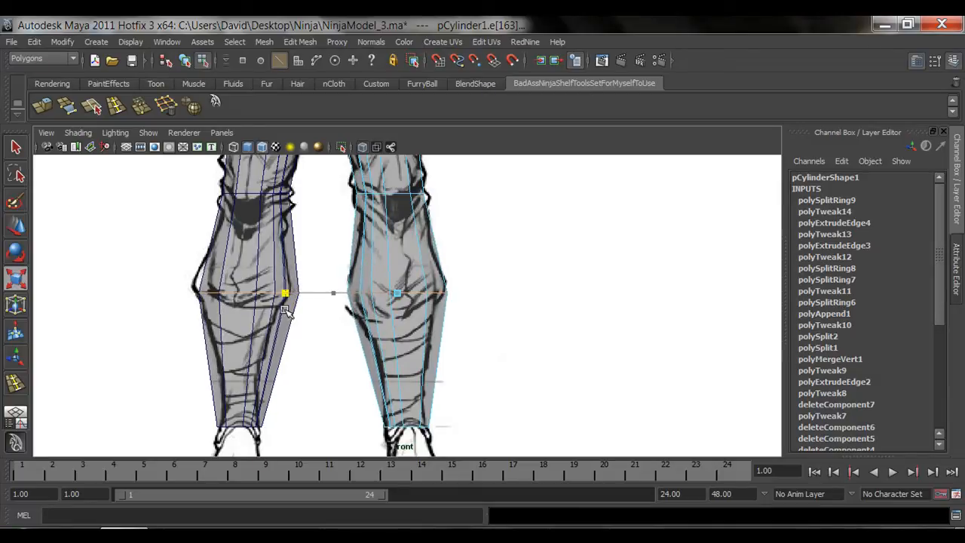
{"action": "key", "text": "y"}
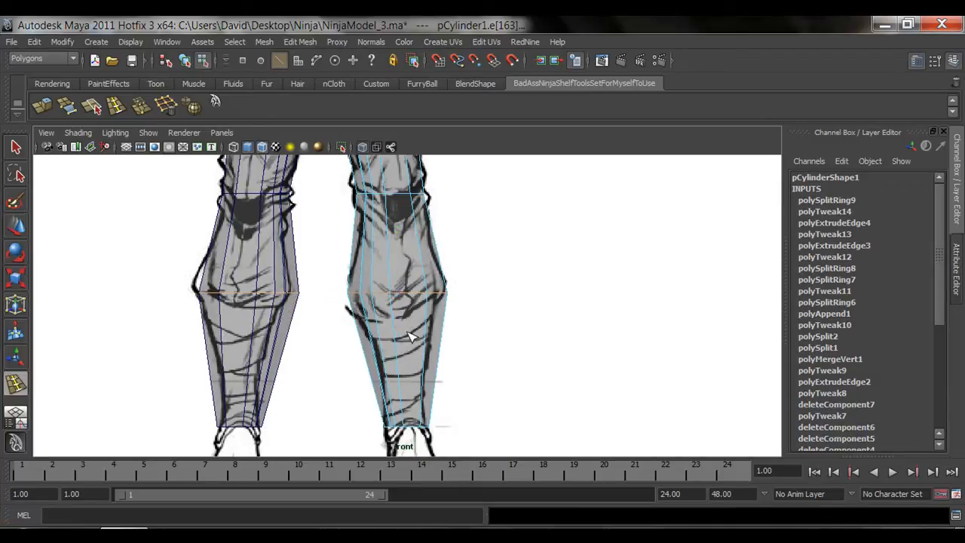
Insert an edge loop around the lower shin and scale it narrower to match the leg outline in the front sketch
{"action": "middle_click_drag", "start_coordinate": [416, 339], "coordinate": [394, 307], "text": "alt"}
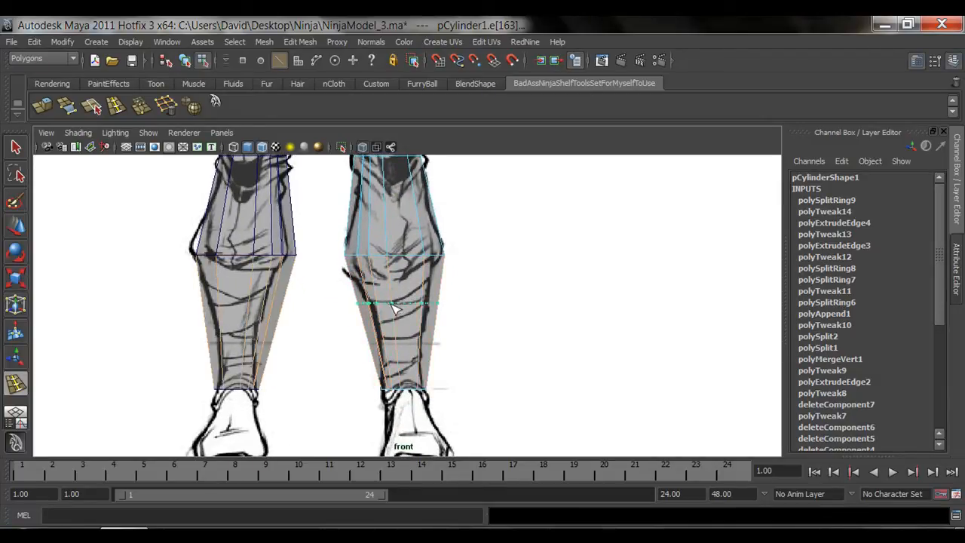
{"action": "left_click", "coordinate": [400, 333]}
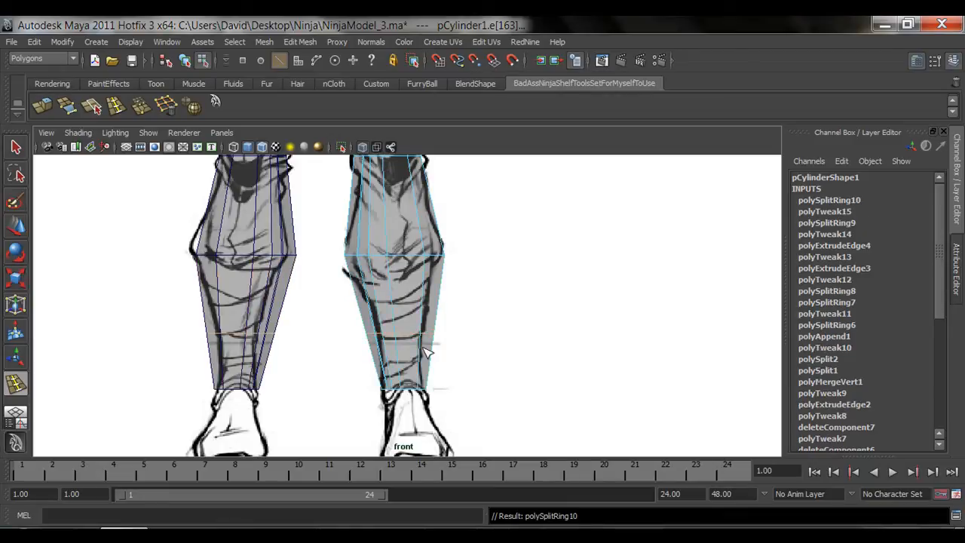
{"action": "left_click_drag", "start_coordinate": [336, 331], "coordinate": [354, 334]}
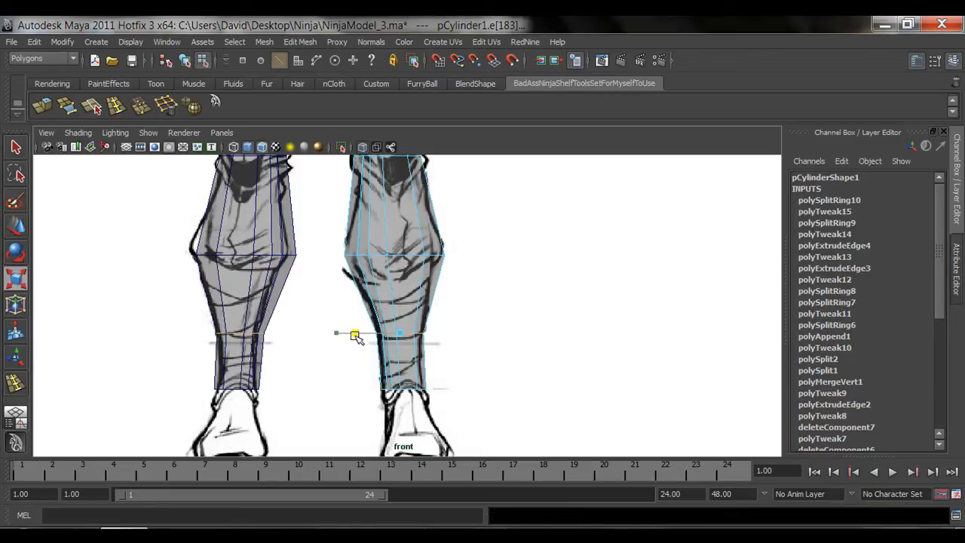
Insert an edge loop just below the knee and scale it narrower to fit the sketched leg outline
{"action": "middle_click_drag", "start_coordinate": [394, 265], "coordinate": [399, 387], "text": "alt"}
{"action": "key", "text": "y"}
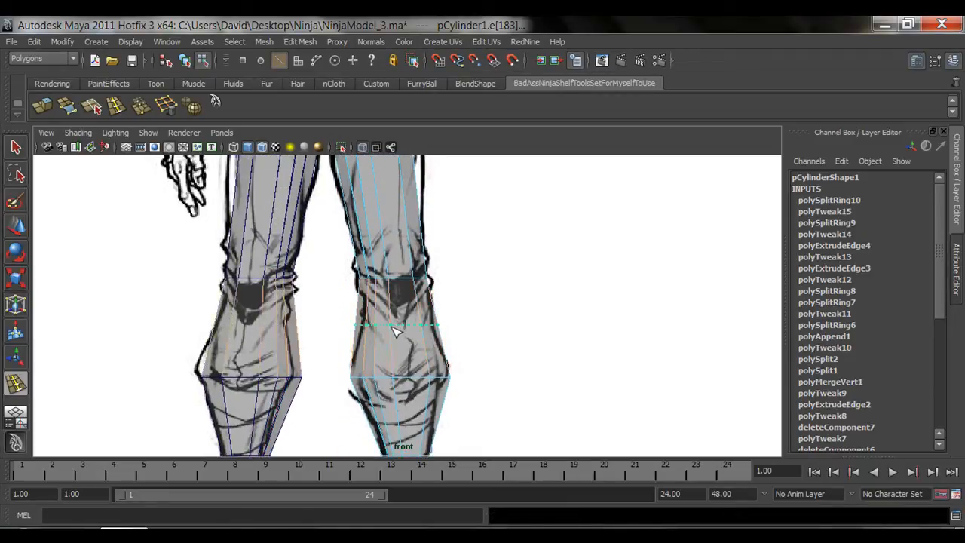
{"action": "left_click", "coordinate": [397, 326]}
{"action": "key", "text": "r"}
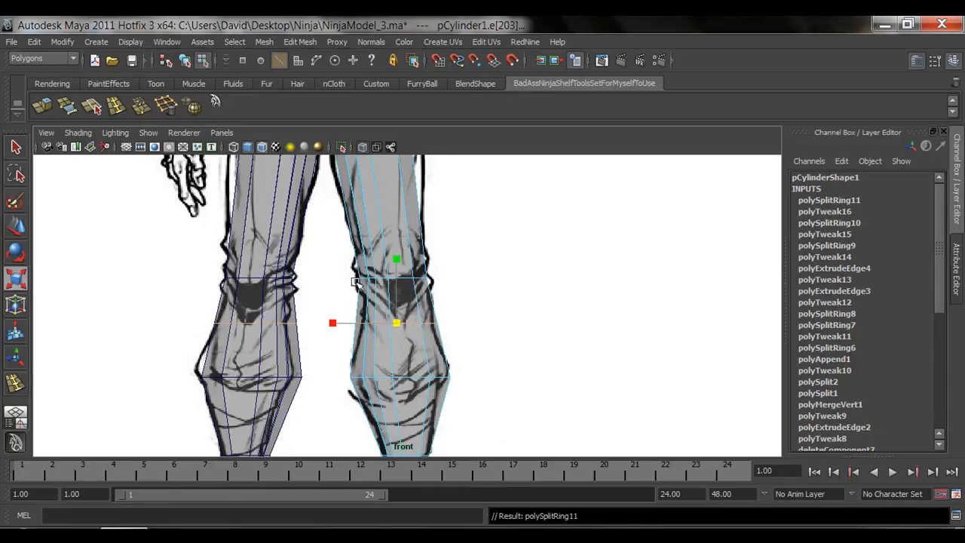
{"action": "left_click_drag", "start_coordinate": [339, 330], "coordinate": [342, 326]}
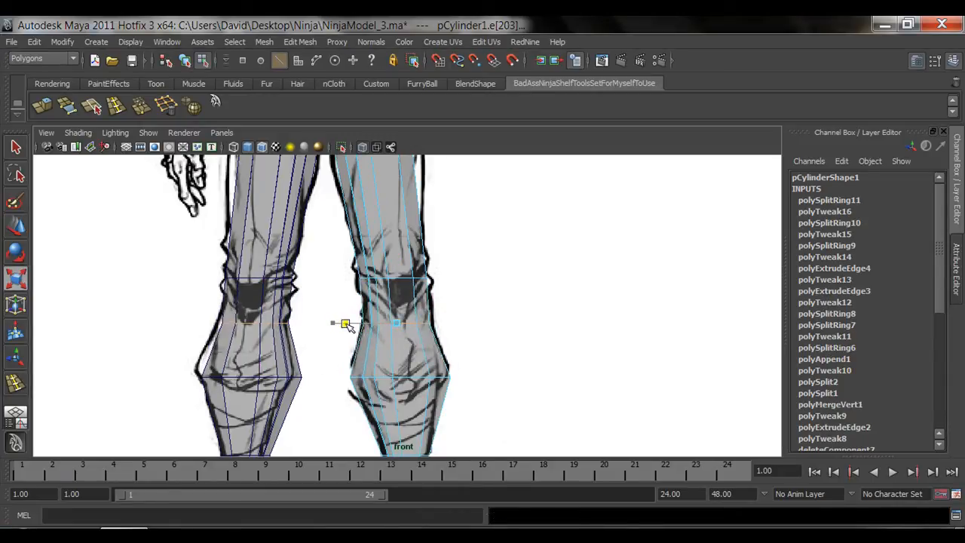
Insert an edge loop around the upper thigh and scale it vertically until it lies flat
{"action": "middle_click_drag", "start_coordinate": [371, 227], "coordinate": [387, 367], "text": "alt"}
{"action": "key", "text": "y"}
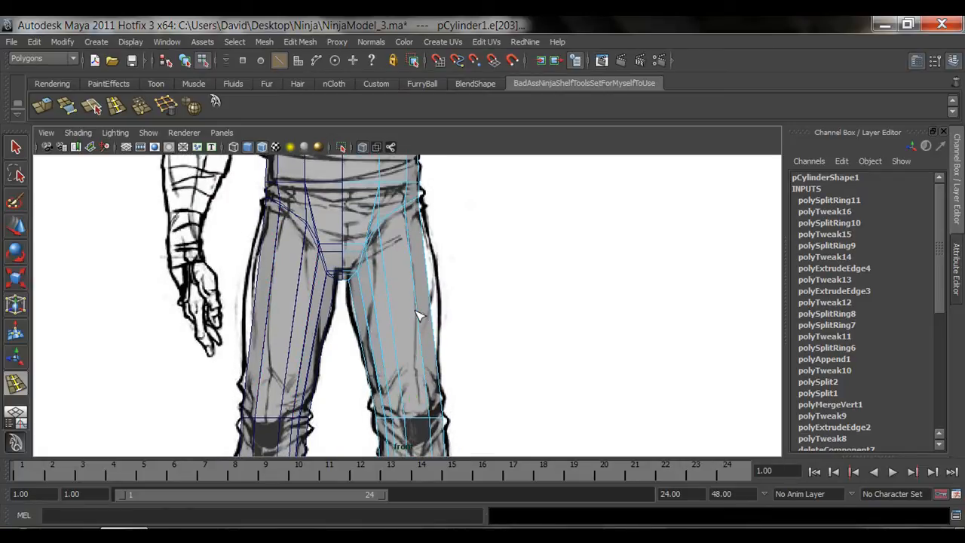
{"action": "left_click", "coordinate": [426, 300]}
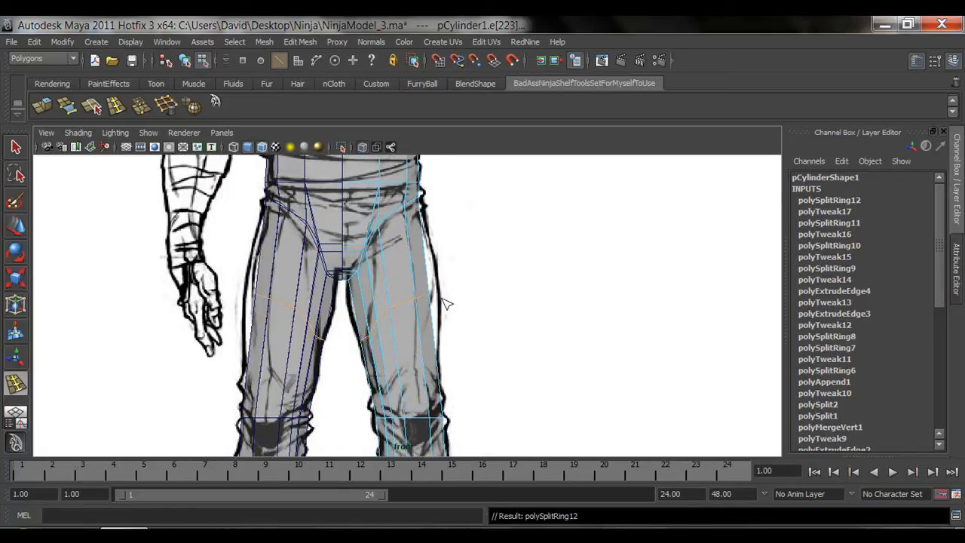
{"action": "key", "text": "r"}
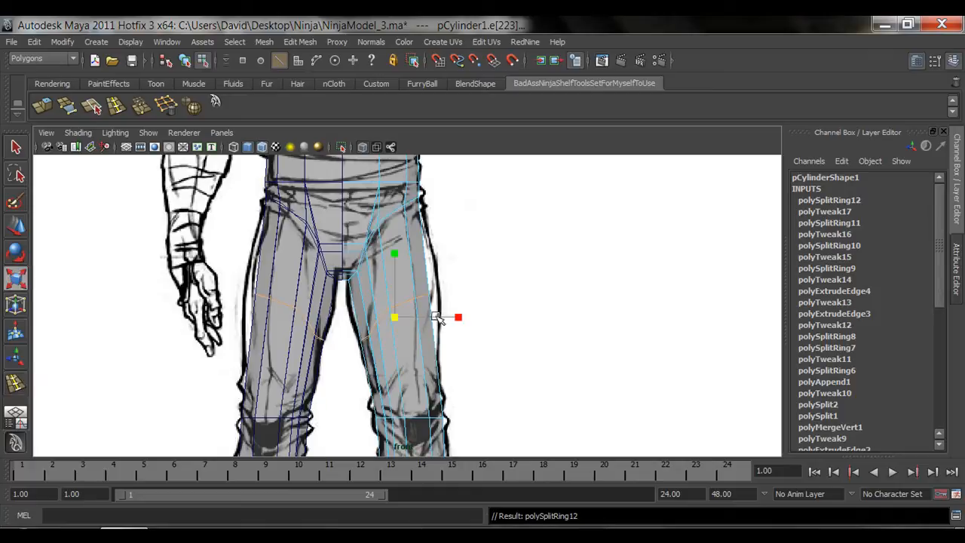
{"action": "left_click_drag", "start_coordinate": [397, 254], "coordinate": [404, 302]}
{"action": "left_click_drag", "start_coordinate": [393, 255], "coordinate": [400, 306]}
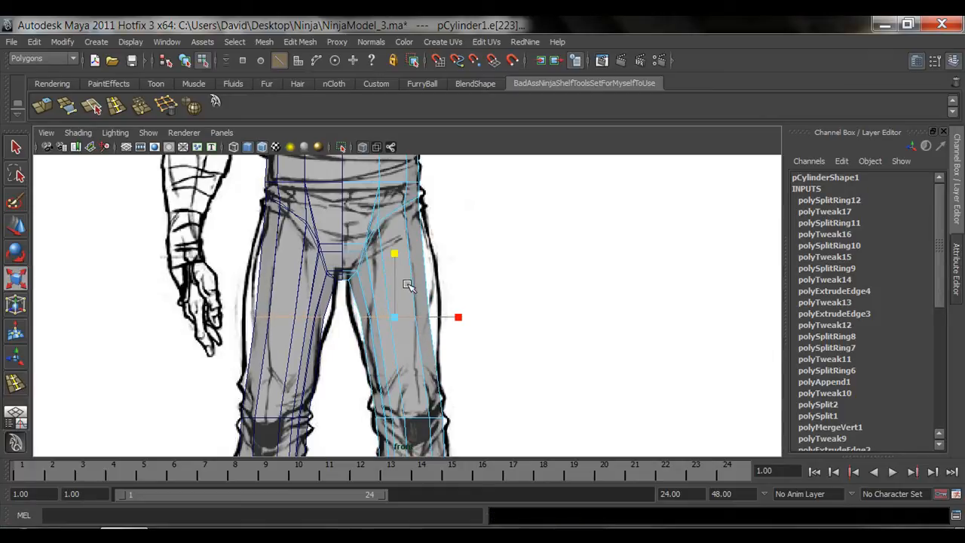
Widen and raise the thigh loop, then tilt it upward toward the outer hip to follow the front sketch
{"action": "key", "text": "r"}
{"action": "left_click_drag", "start_coordinate": [459, 319], "coordinate": [396, 303]}
{"action": "key", "text": "w"}
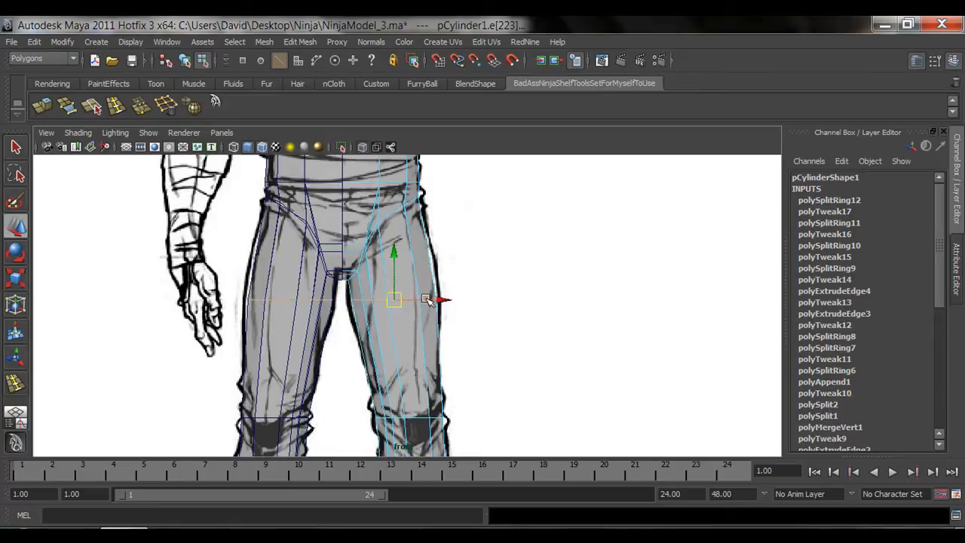
{"action": "key", "text": "r"}
{"action": "left_click", "coordinate": [455, 301]}
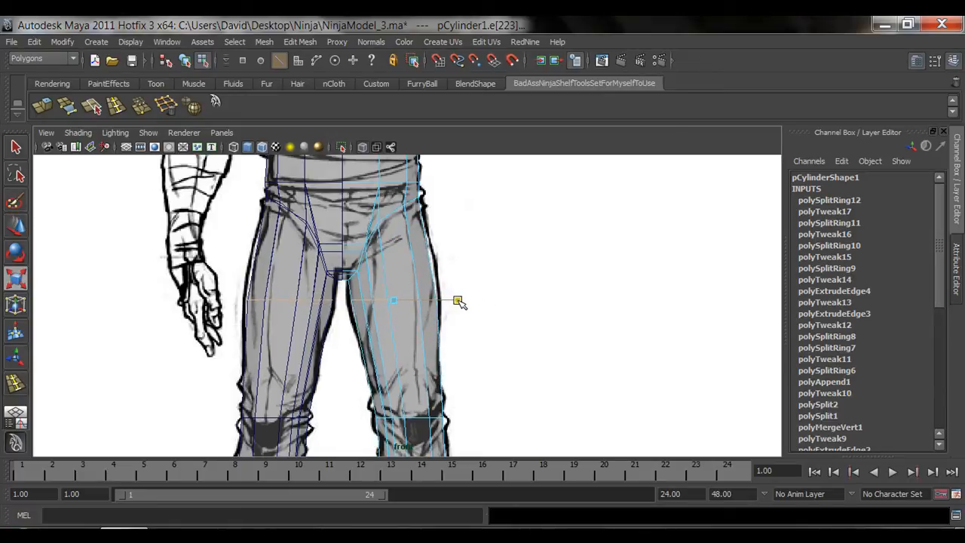
{"action": "key", "text": "e"}
{"action": "mouse_move", "coordinate": [455, 264]}
{"action": "left_mouse_down"}
{"action": "mouse_move", "coordinate": [447, 243]}
{"action": "mouse_move", "coordinate": [448, 274]}
{"action": "left_mouse_up"}
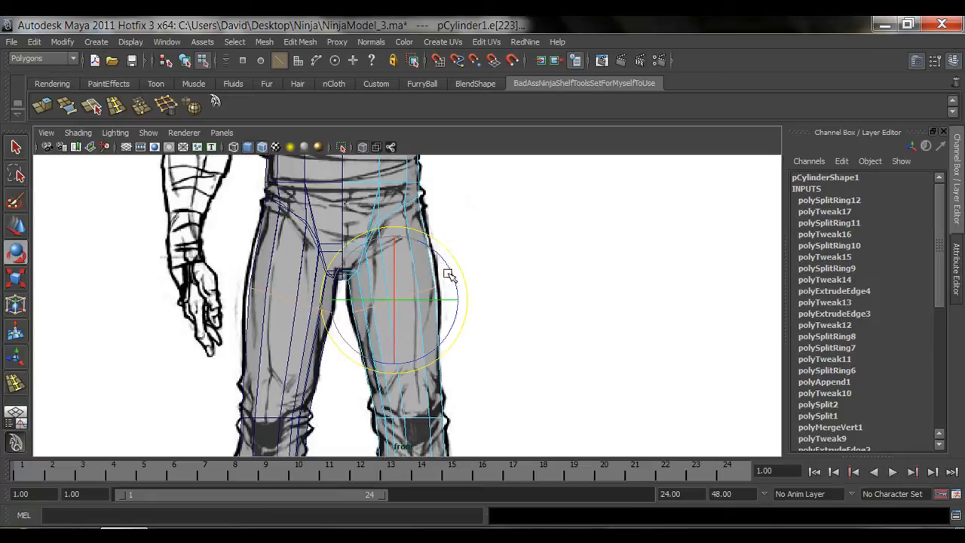
{"action": "key", "text": "r"}
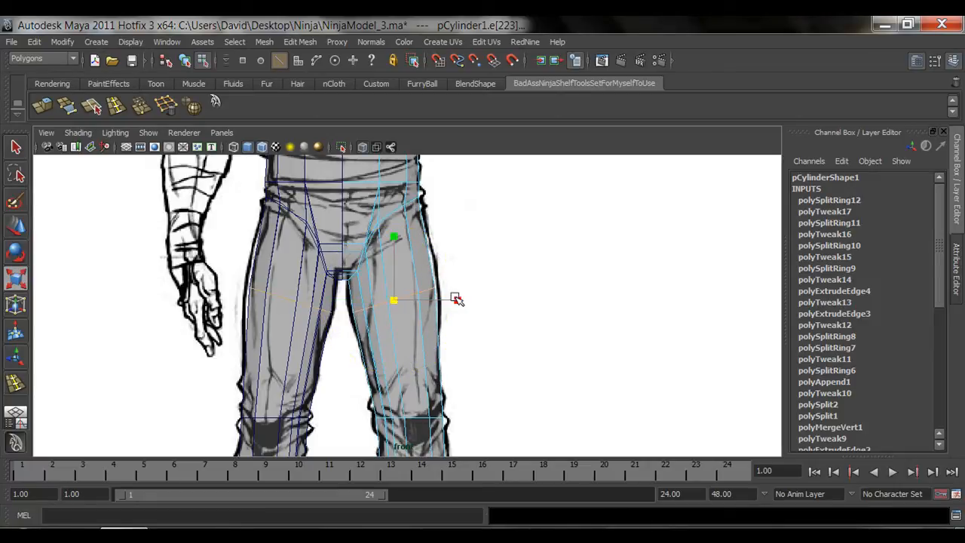
{"action": "key", "text": "w"}
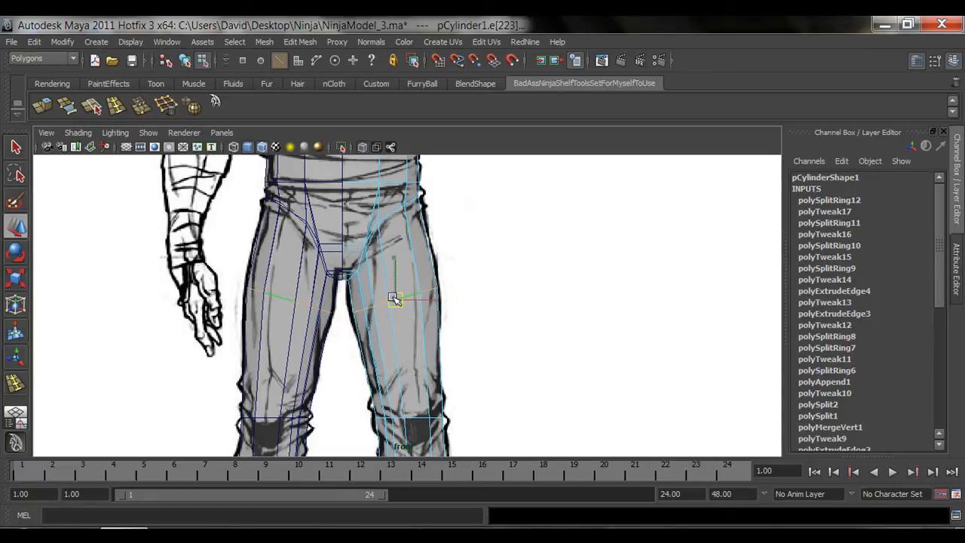
In the side view, scale the thigh loop deeper front to back to match the sketched thigh
{"action": "key", "text": "space"}
{"action": "key", "text": "space"}
{"action": "key", "text": "r"}
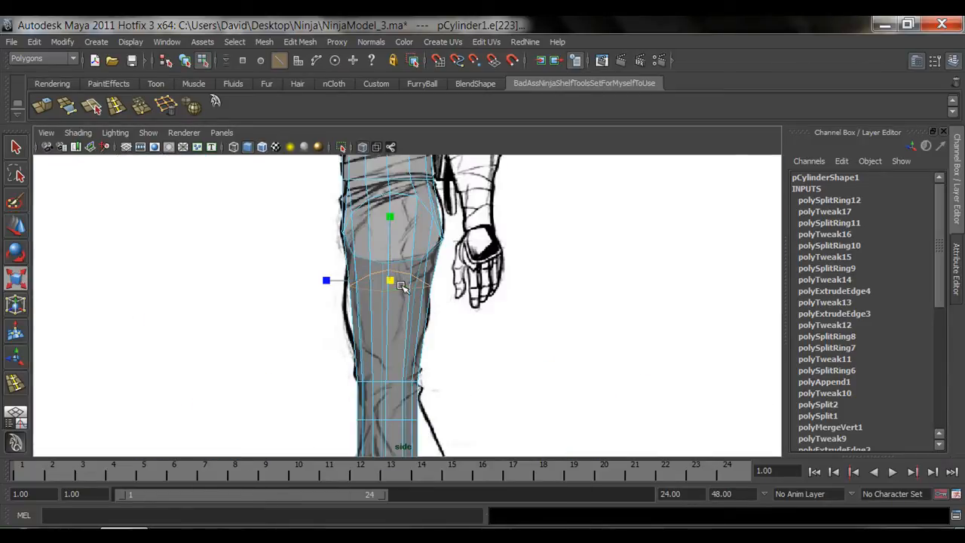
{"action": "middle_click_drag", "start_coordinate": [415, 300], "coordinate": [406, 295], "text": "alt"}
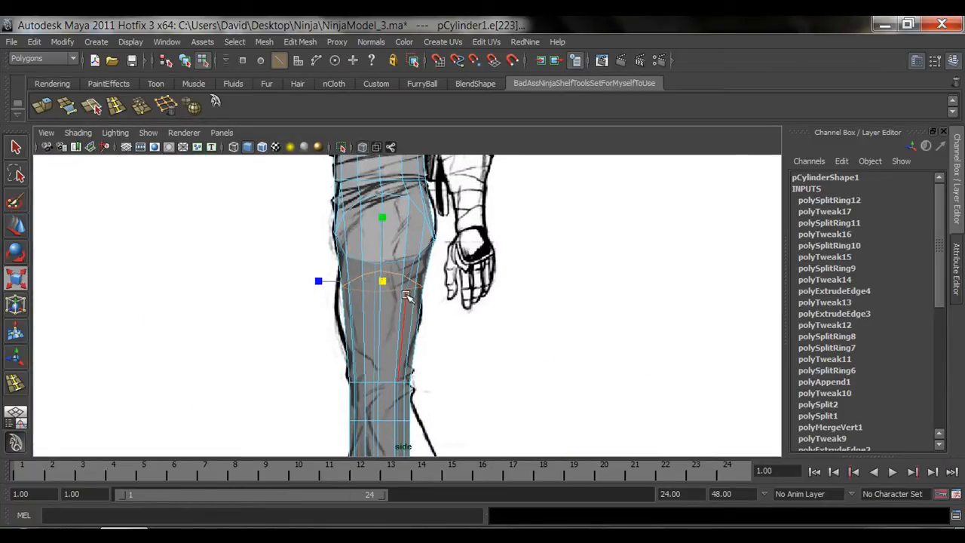
{"action": "mouse_move", "coordinate": [326, 278]}
{"action": "left_mouse_down"}
{"action": "mouse_move", "coordinate": [312, 284]}
{"action": "mouse_move", "coordinate": [339, 288]}
{"action": "mouse_move", "coordinate": [317, 289]}
{"action": "left_mouse_up"}
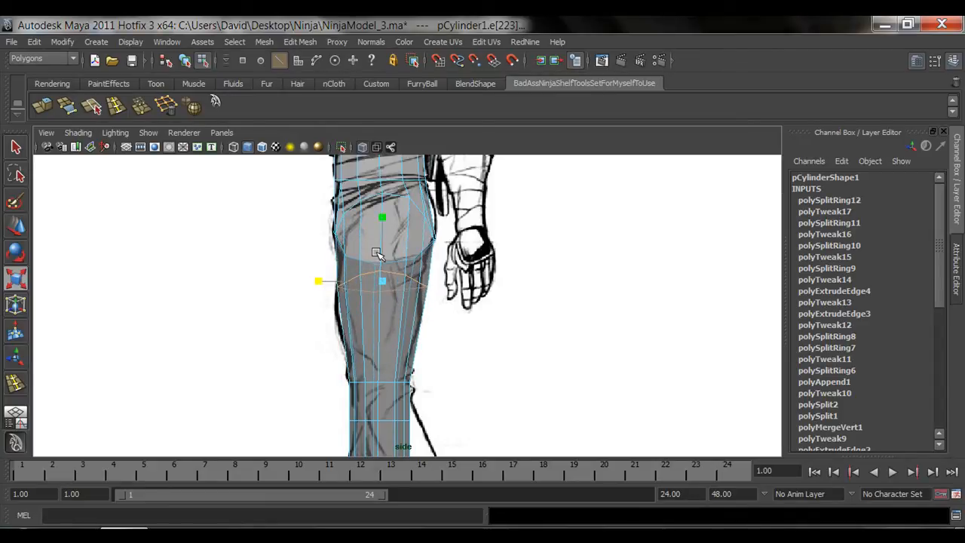
In the front view, insert an edge loop just above the knee and scale it slightly narrower to fit the sketch
{"action": "key", "text": "space"}
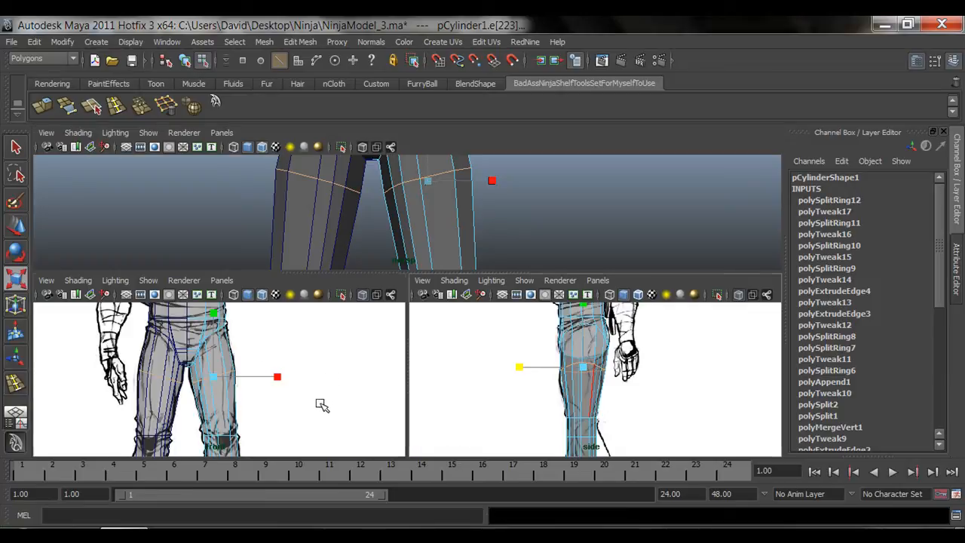
{"action": "middle_click_drag", "start_coordinate": [319, 403], "coordinate": [327, 368], "text": "alt"}
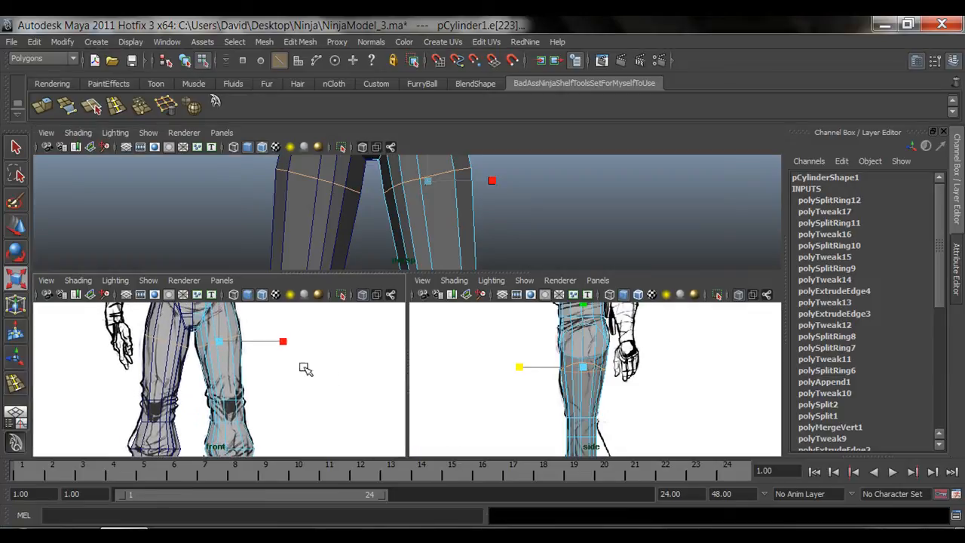
{"action": "key", "text": "q"}
{"action": "right_click_drag", "start_coordinate": [224, 382], "coordinate": [272, 262]}
{"action": "left_click", "coordinate": [228, 365]}
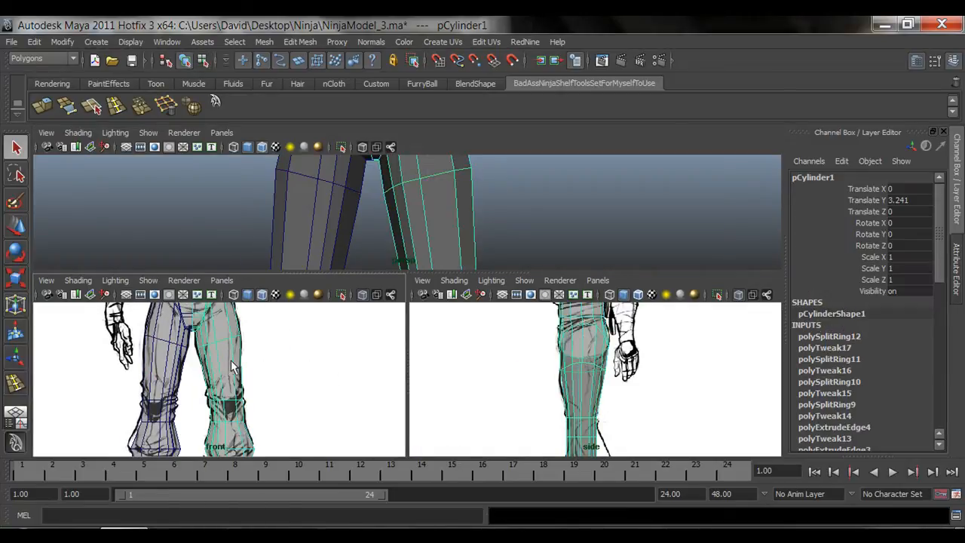
{"action": "key", "text": "space"}
{"action": "middle_click_drag", "start_coordinate": [439, 271], "coordinate": [415, 303], "text": "alt"}
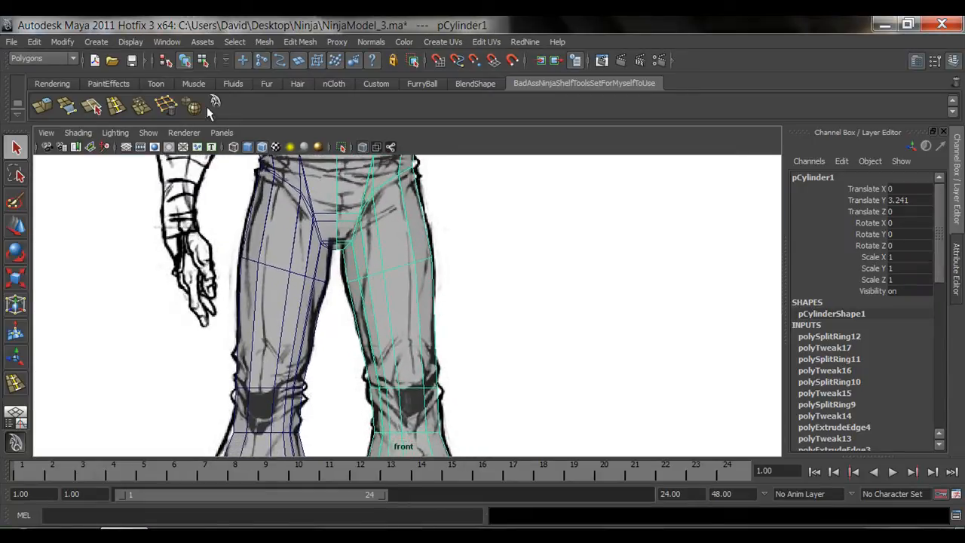
{"action": "left_click", "coordinate": [119, 107]}
{"action": "left_click", "coordinate": [397, 324]}
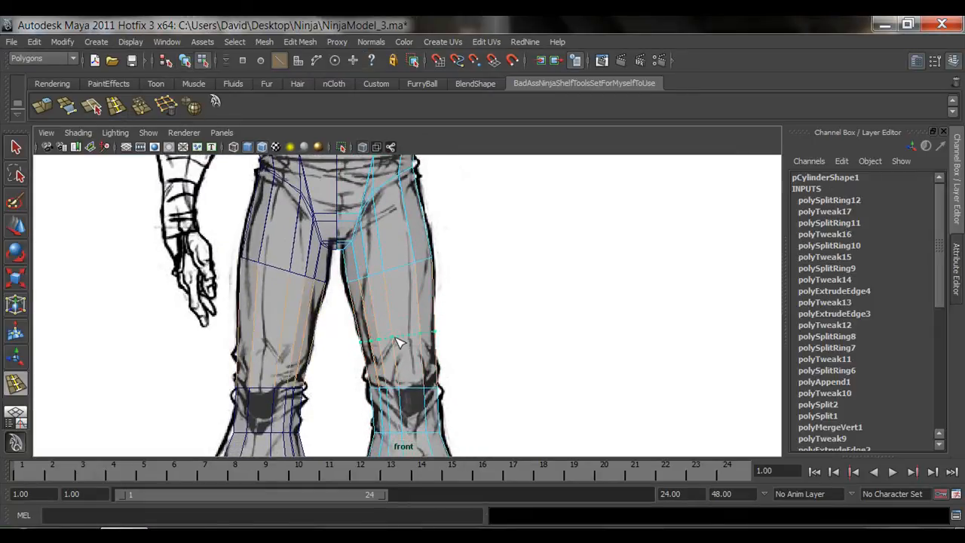
{"action": "left_click", "coordinate": [404, 359]}
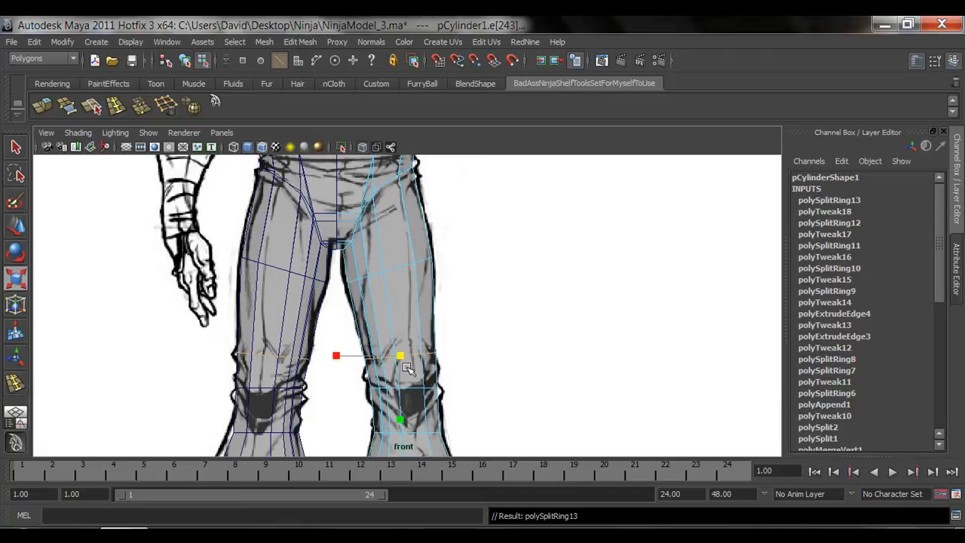
{"action": "left_click_drag", "start_coordinate": [334, 354], "coordinate": [338, 355]}
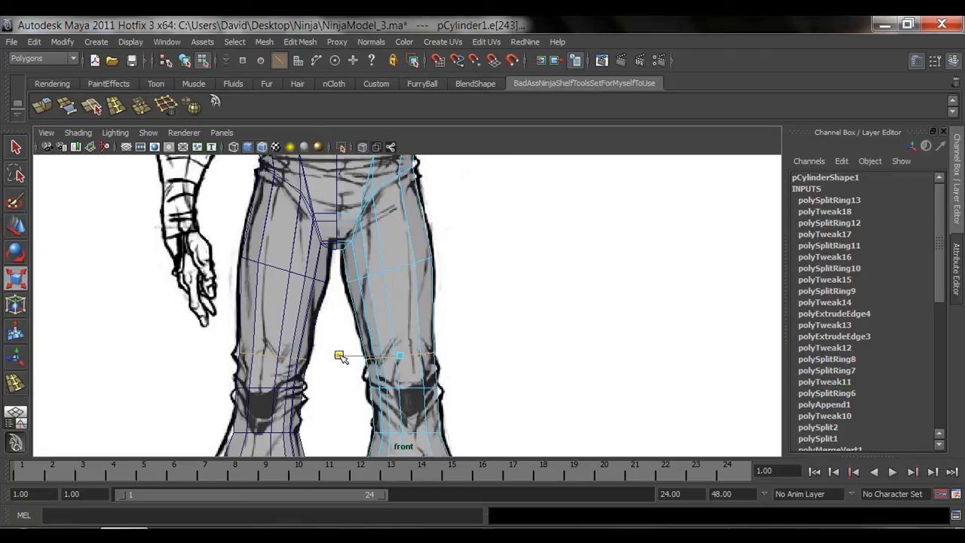
Switch to vertex editing and move the vertex row below the knee up closer to the knee
{"action": "right_click_drag", "start_coordinate": [383, 277], "coordinate": [324, 277]}
{"action": "left_click_drag", "start_coordinate": [438, 388], "coordinate": [440, 389]}
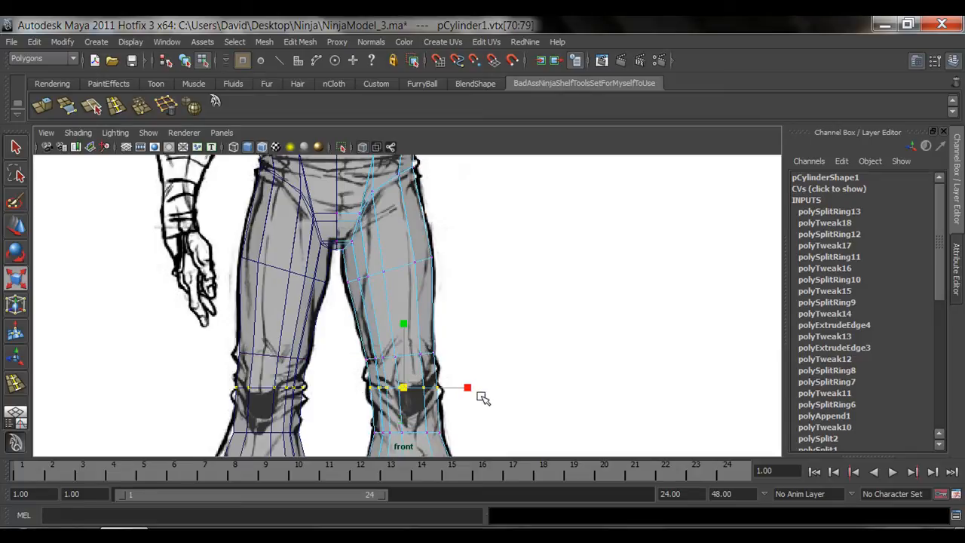
{"action": "middle_click_drag", "start_coordinate": [471, 390], "coordinate": [491, 339], "text": "alt"}
{"action": "left_click_drag", "start_coordinate": [349, 330], "coordinate": [467, 360]}
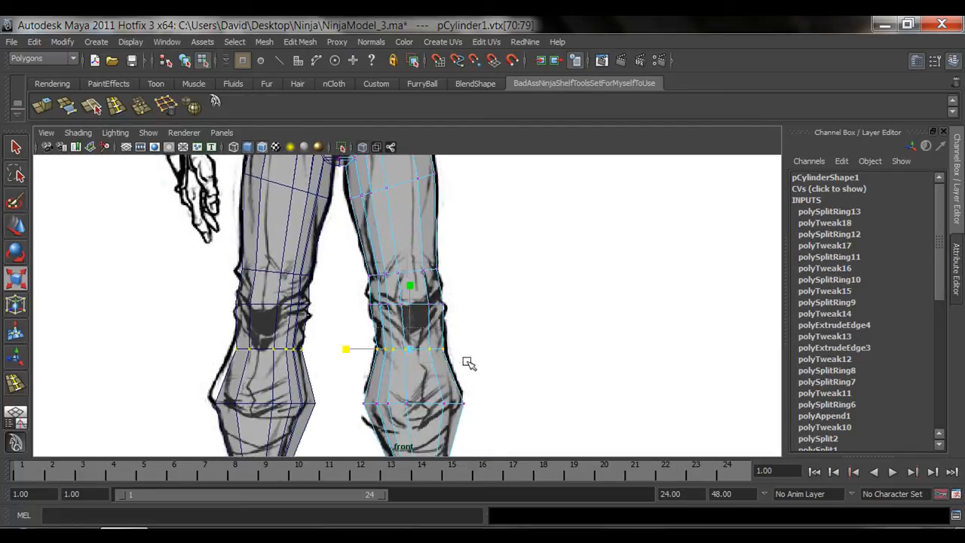
{"action": "key", "text": "w"}
{"action": "left_click_drag", "start_coordinate": [411, 322], "coordinate": [412, 304]}
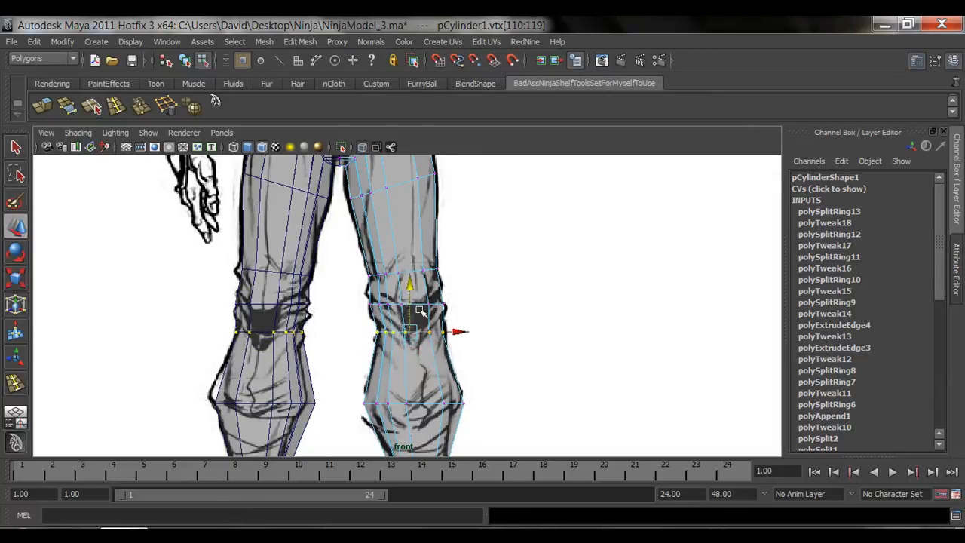
In the side view, select the vertex row above the knee and scale it slightly narrower front to back
{"action": "middle_click_drag", "start_coordinate": [432, 283], "coordinate": [448, 411], "text": "alt"}
{"action": "key", "text": "space"}
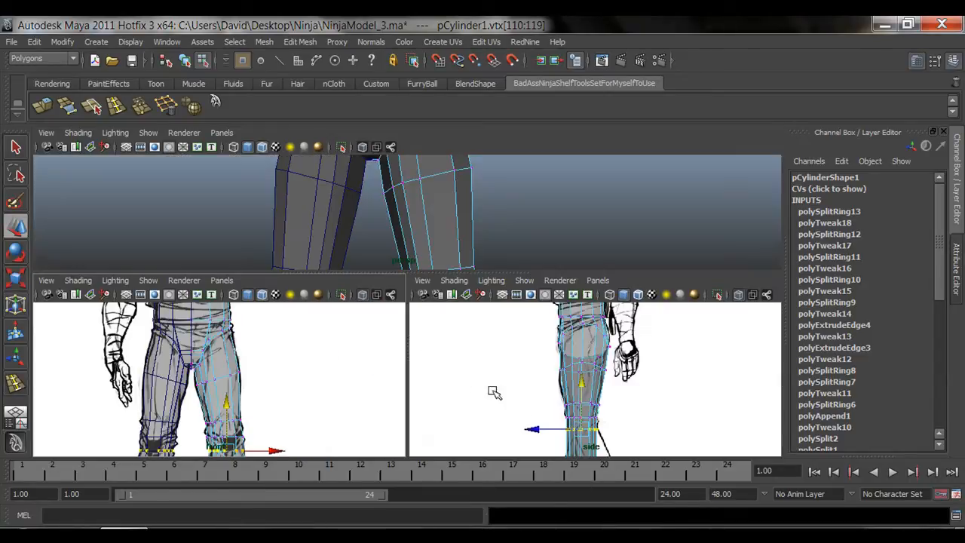
{"action": "key", "text": "space"}
{"action": "middle_click_drag", "start_coordinate": [550, 419], "coordinate": [521, 338], "text": "alt"}
{"action": "scroll", "coordinate": [440, 340], "scroll_direction": "up", "scroll_amount": 3}
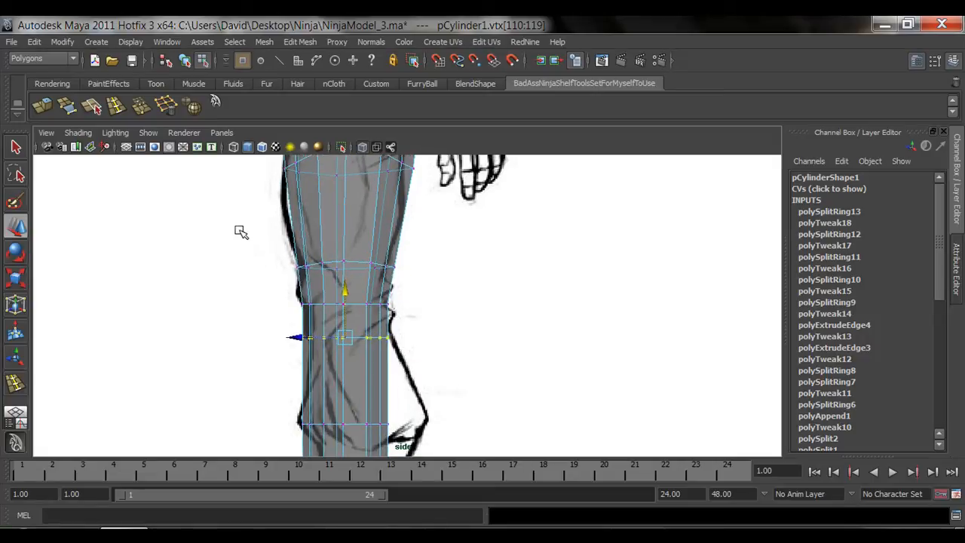
{"action": "left_click_drag", "start_coordinate": [246, 232], "coordinate": [437, 272]}
{"action": "key", "text": "r"}
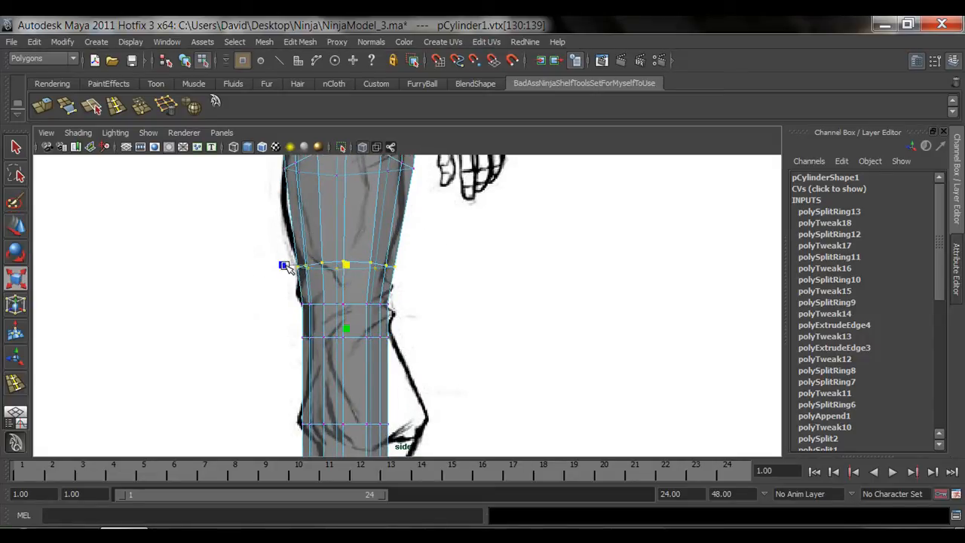
{"action": "left_click_drag", "start_coordinate": [283, 264], "coordinate": [289, 265]}
Select the upper thigh vertex row in the side view and scale it vertically until nearly flat
{"action": "middle_click_drag", "start_coordinate": [321, 257], "coordinate": [324, 332], "text": "alt"}
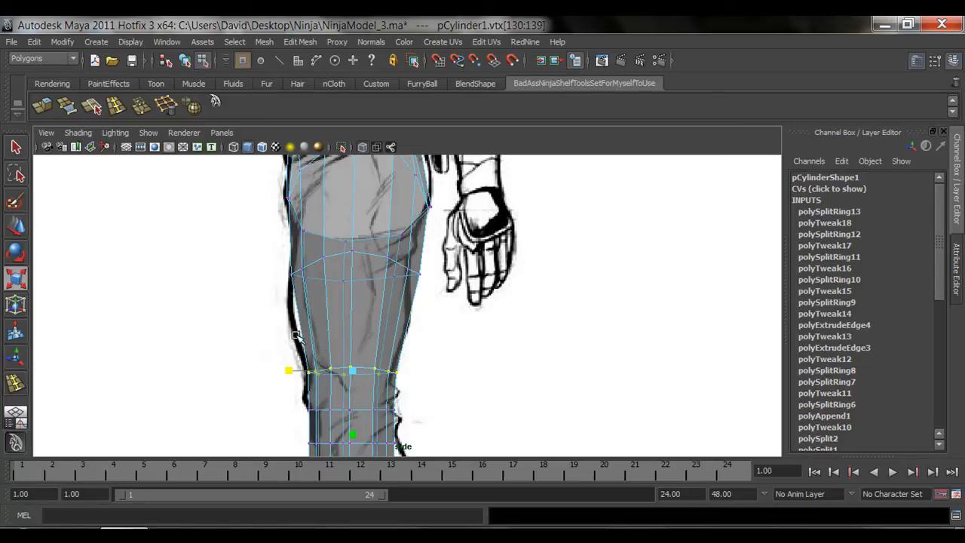
{"action": "left_click_drag", "start_coordinate": [367, 287], "coordinate": [454, 260]}
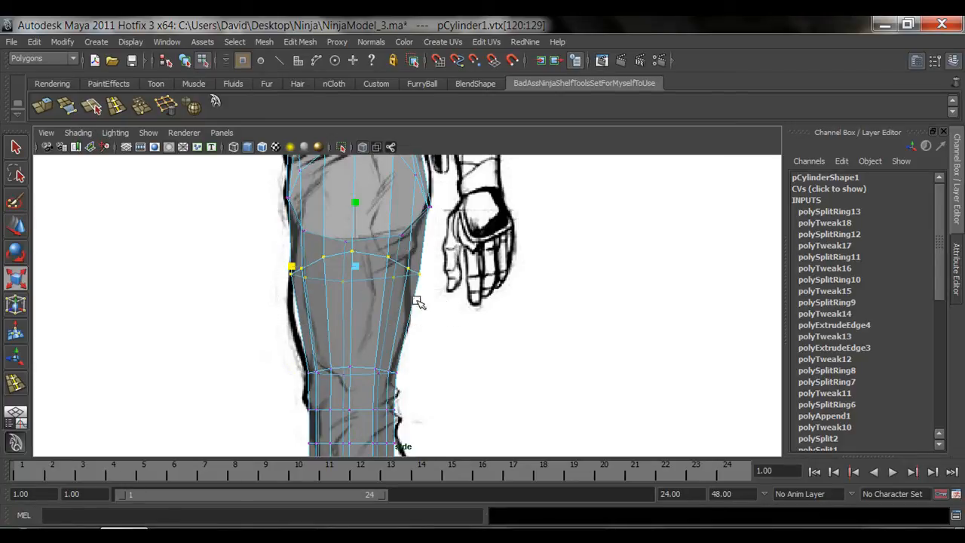
{"action": "key", "text": "w"}
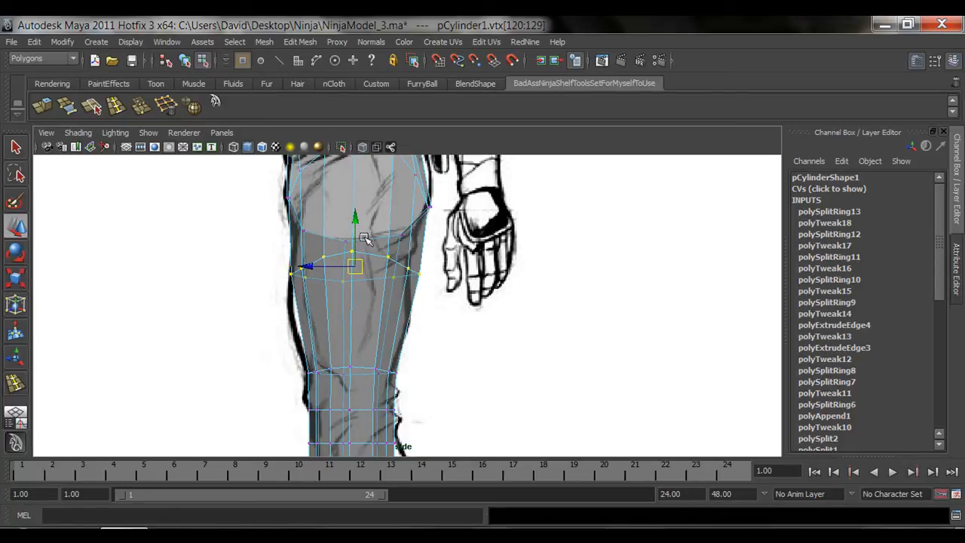
{"action": "key", "text": "r"}
{"action": "left_click_drag", "start_coordinate": [356, 204], "coordinate": [358, 253]}
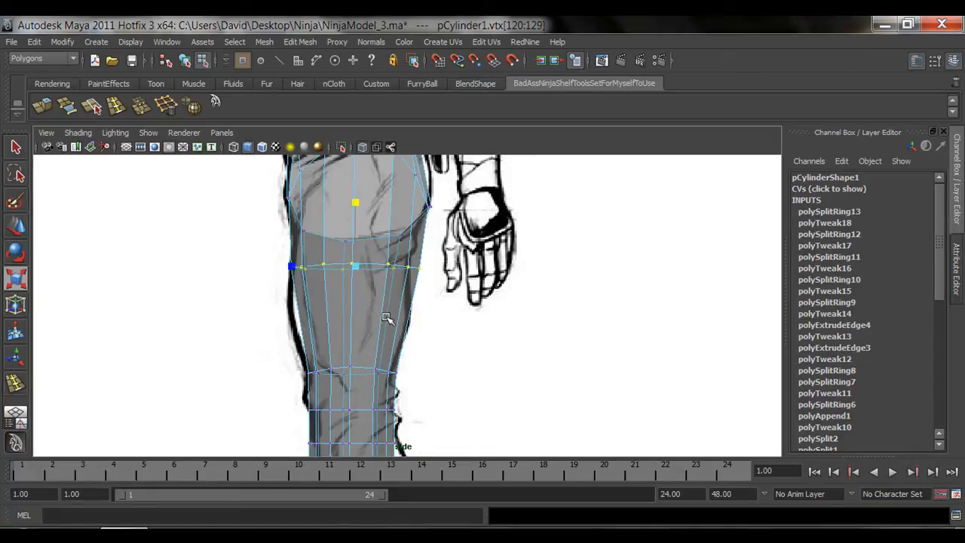
In the front view, scale the upper thigh vertex row slightly wider to match the sketch outline
{"action": "key", "text": "space"}
{"action": "key", "text": "space"}
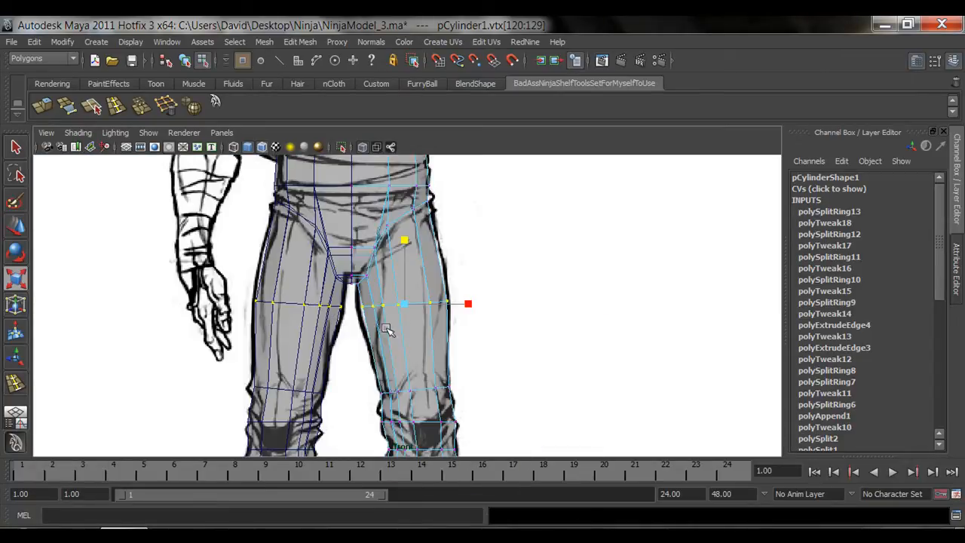
{"action": "left_click_drag", "start_coordinate": [468, 303], "coordinate": [471, 305]}
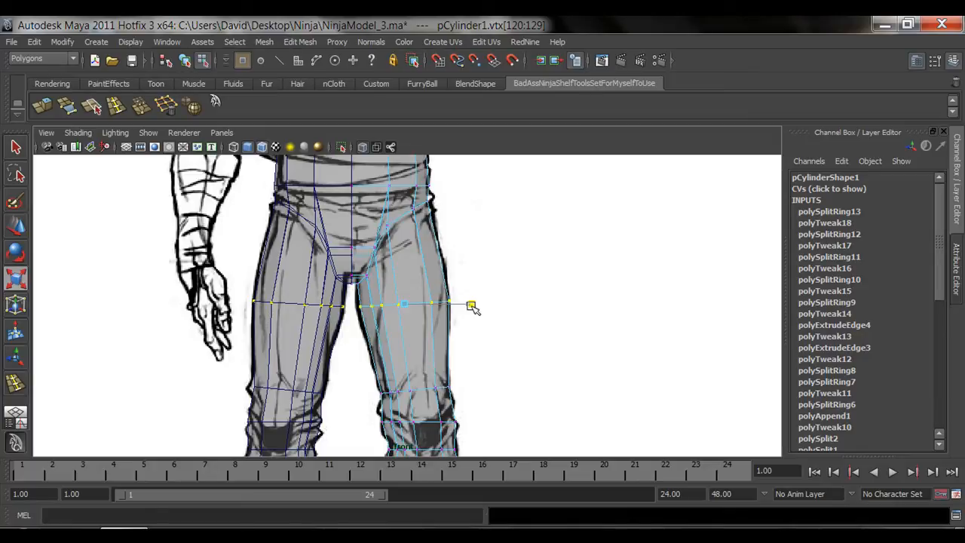
{"action": "middle_click_drag", "start_coordinate": [459, 357], "coordinate": [457, 327], "text": "alt"}
In the side view, select the vertex row just below the knee and move it slightly backward to follow the sketch
{"action": "key", "text": "space"}
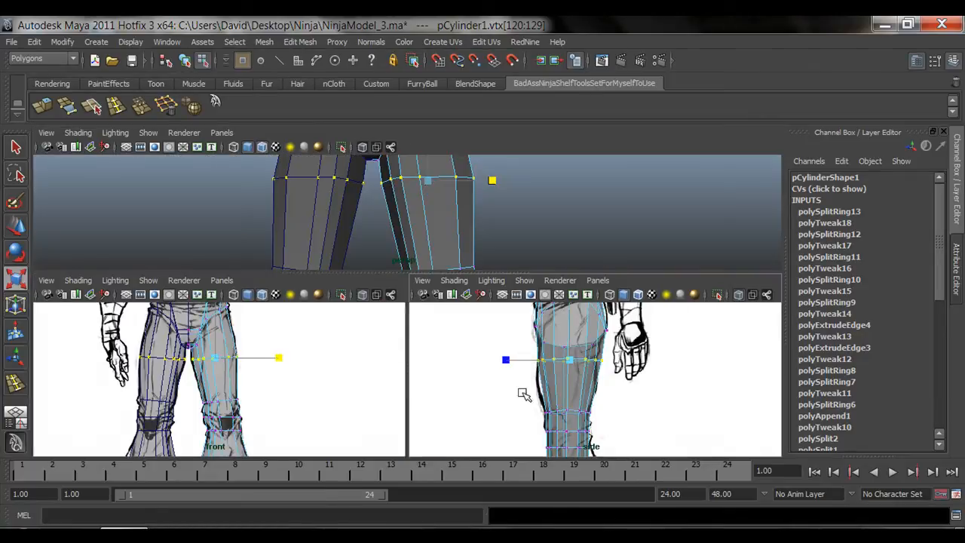
{"action": "key", "text": "space"}
{"action": "middle_click_drag", "start_coordinate": [496, 291], "coordinate": [497, 257], "text": "alt"}
{"action": "right_click_drag", "start_coordinate": [493, 327], "coordinate": [419, 324], "text": "alt"}
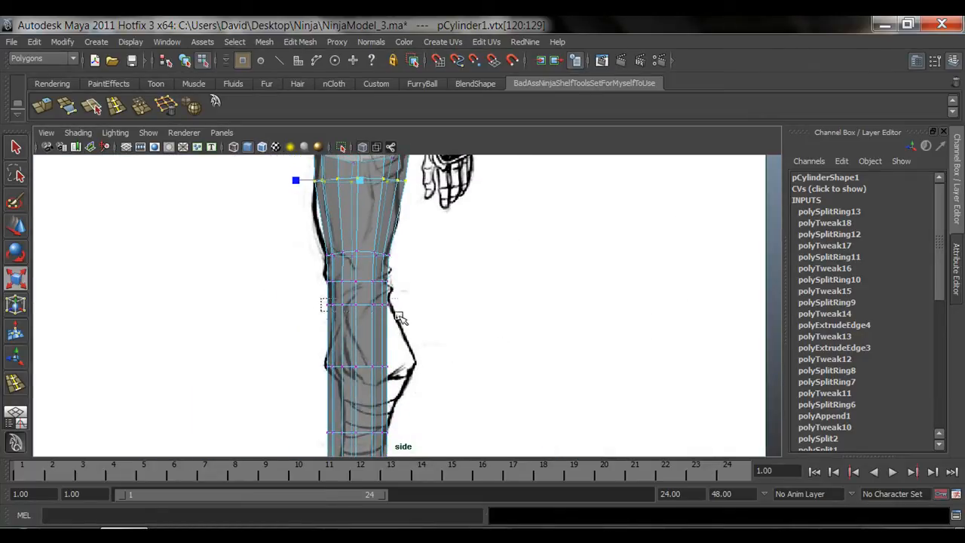
{"action": "left_click_drag", "start_coordinate": [395, 312], "coordinate": [411, 322]}
{"action": "key", "text": "w"}
{"action": "left_click_drag", "start_coordinate": [326, 305], "coordinate": [333, 305]}
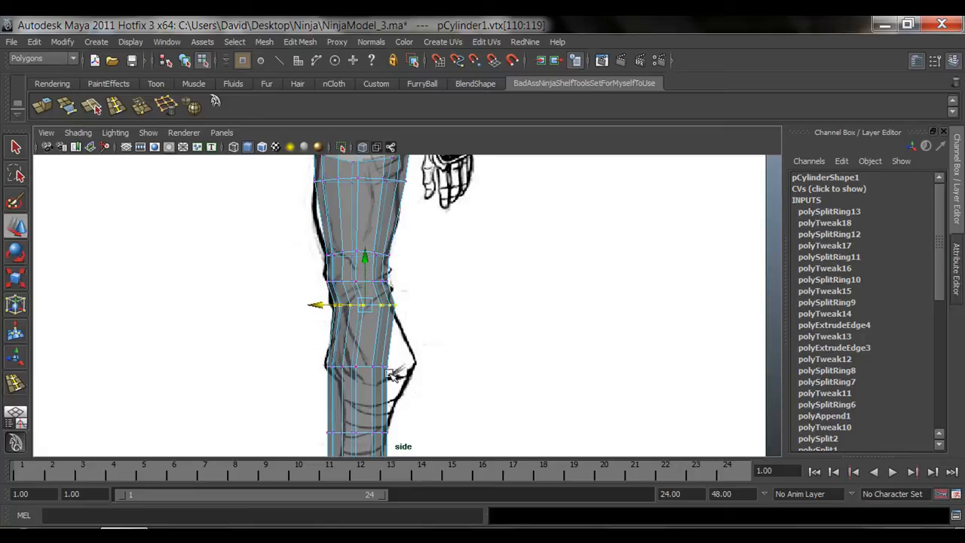
Scale the calf's vertex row much wider front to back and shift it backward to match the calf bulge
{"action": "middle_click_drag", "start_coordinate": [392, 374], "coordinate": [381, 341], "text": "alt"}
{"action": "left_click_drag", "start_coordinate": [279, 313], "coordinate": [421, 354]}
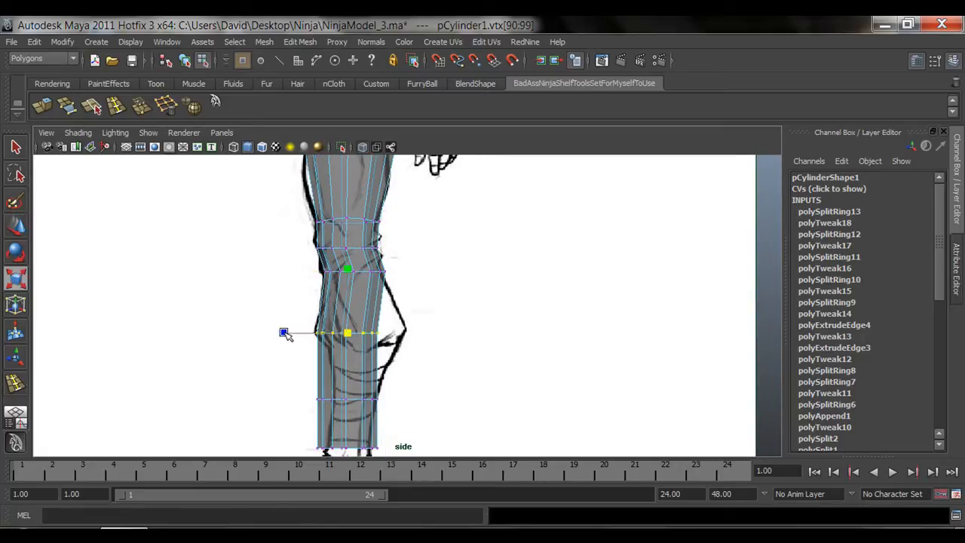
{"action": "left_click_drag", "start_coordinate": [284, 334], "coordinate": [244, 338]}
{"action": "key", "text": "w"}
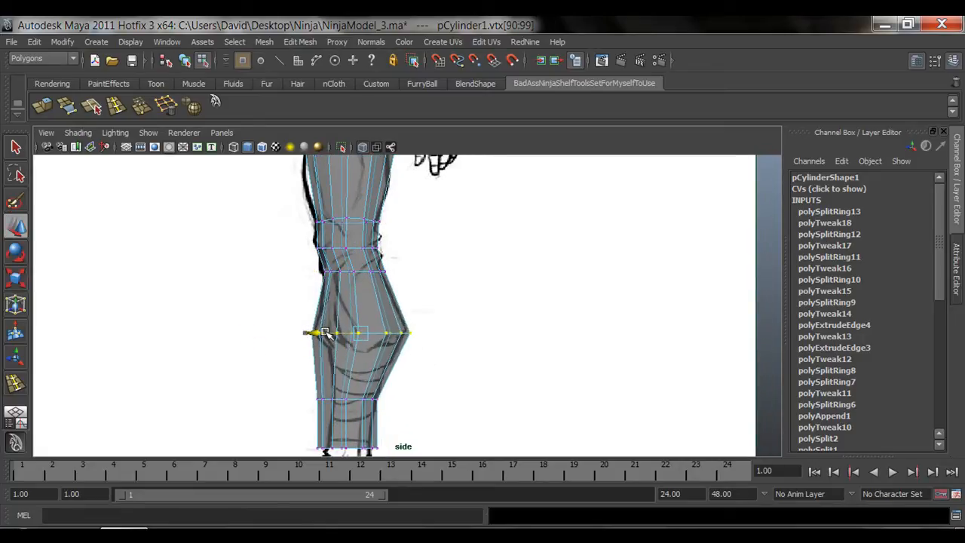
Select the lower calf vertex row, scale it narrower front to back and move it slightly backward to fit the sketch
{"action": "middle_click_drag", "start_coordinate": [388, 381], "coordinate": [384, 333], "text": "alt"}
{"action": "left_click_drag", "start_coordinate": [351, 321], "coordinate": [411, 344]}
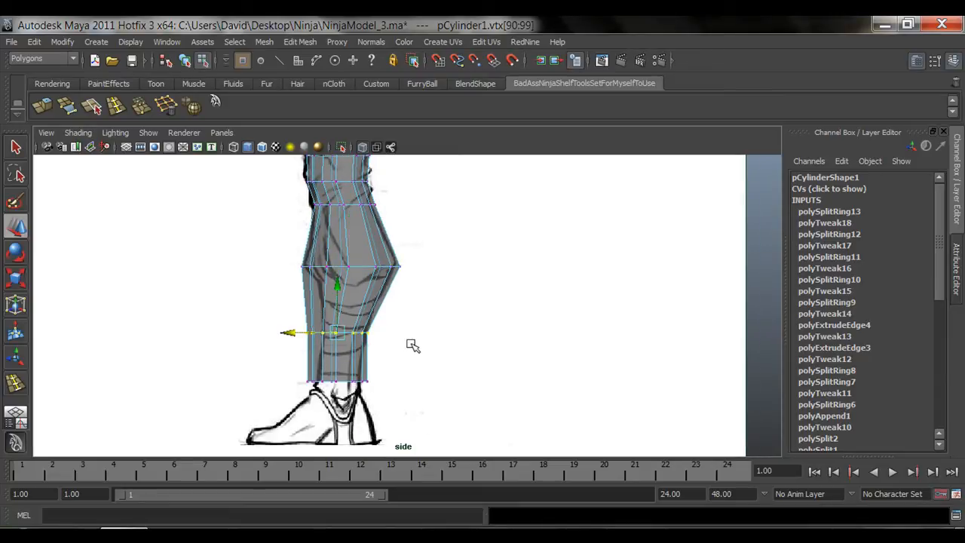
{"action": "key", "text": "r"}
{"action": "left_click_drag", "start_coordinate": [284, 332], "coordinate": [315, 334]}
{"action": "key", "text": "w"}
{"action": "key", "text": "r"}
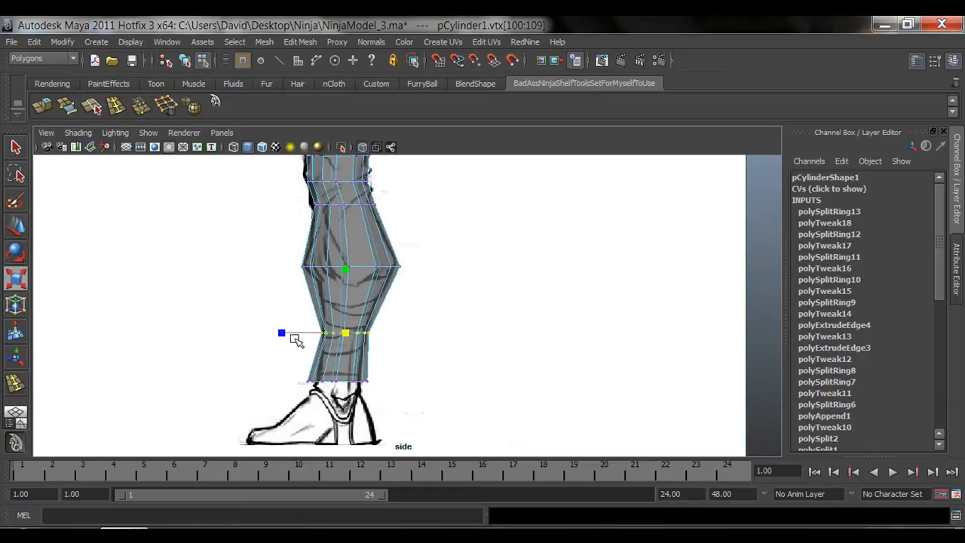
{"action": "key", "text": "f"}
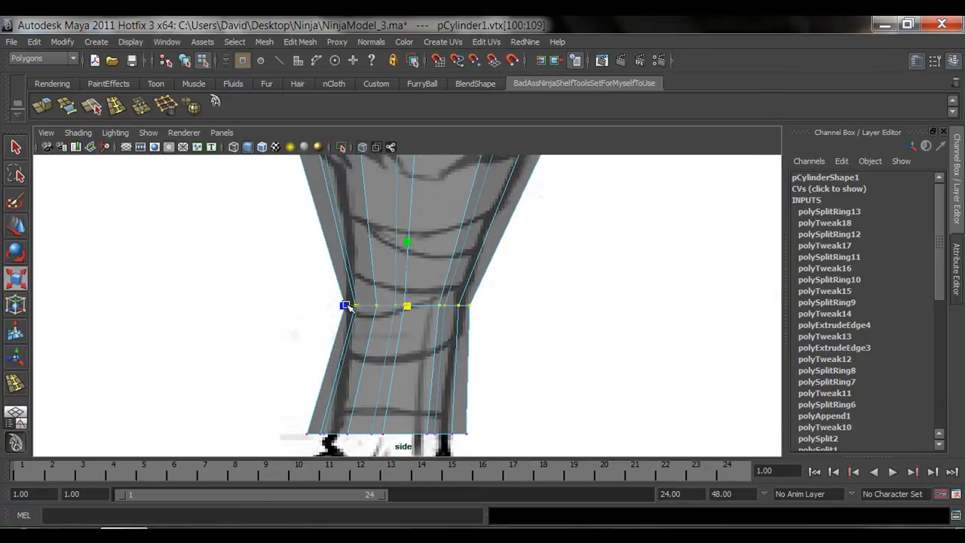
{"action": "left_click_drag", "start_coordinate": [345, 304], "coordinate": [346, 305]}
Select the bottom vertex row at the ankle, scale it narrower front to back and nudge it onto the sketch outline
{"action": "middle_click_drag", "start_coordinate": [406, 379], "coordinate": [411, 300], "text": "alt"}
{"action": "left_click_drag", "start_coordinate": [256, 335], "coordinate": [512, 386]}
{"action": "left_click_drag", "start_coordinate": [263, 340], "coordinate": [510, 387]}
{"action": "key", "text": "f"}
{"action": "right_click_drag", "start_coordinate": [558, 381], "coordinate": [511, 375], "text": "alt"}
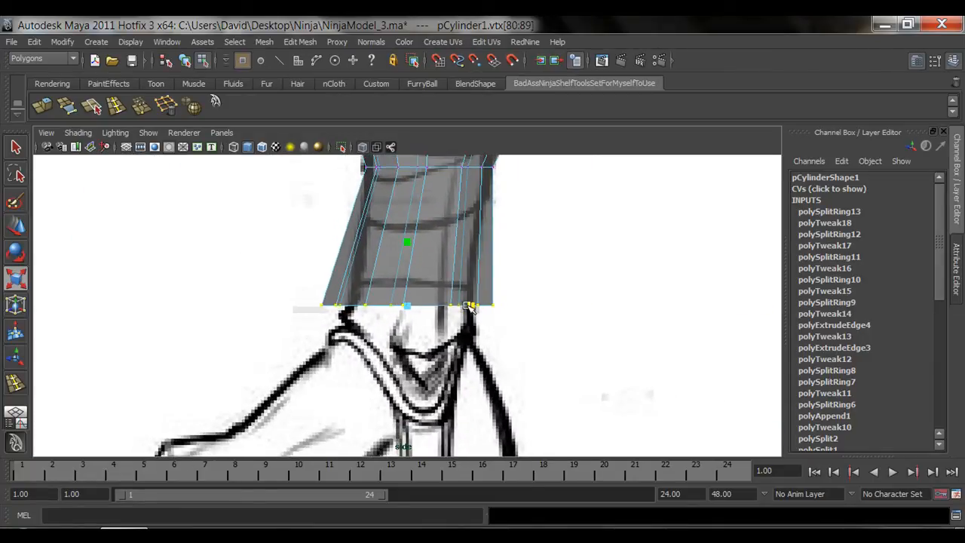
{"action": "left_click_drag", "start_coordinate": [470, 305], "coordinate": [455, 306]}
{"action": "key", "text": "w"}
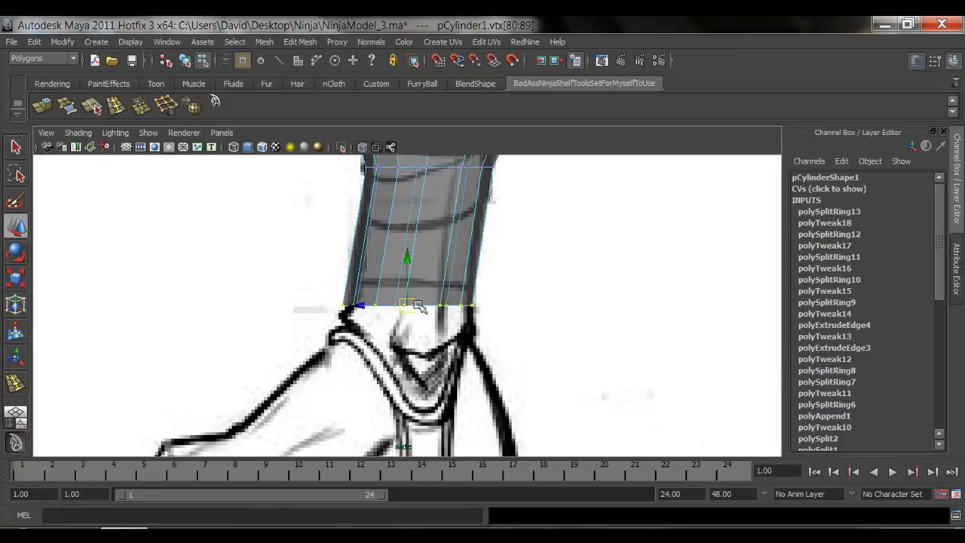
{"action": "left_click_drag", "start_coordinate": [384, 306], "coordinate": [389, 305]}
{"action": "key", "text": "r"}
{"action": "left_click_drag", "start_coordinate": [475, 305], "coordinate": [474, 306]}
Return to object mode and insert an edge loop just below the widest part of the calf
{"action": "right_click_drag", "start_coordinate": [550, 280], "coordinate": [463, 291], "text": "alt"}
{"action": "middle_click_drag", "start_coordinate": [493, 255], "coordinate": [475, 384], "text": "alt"}
{"action": "right_click_drag", "start_coordinate": [519, 359], "coordinate": [511, 359], "text": "alt"}
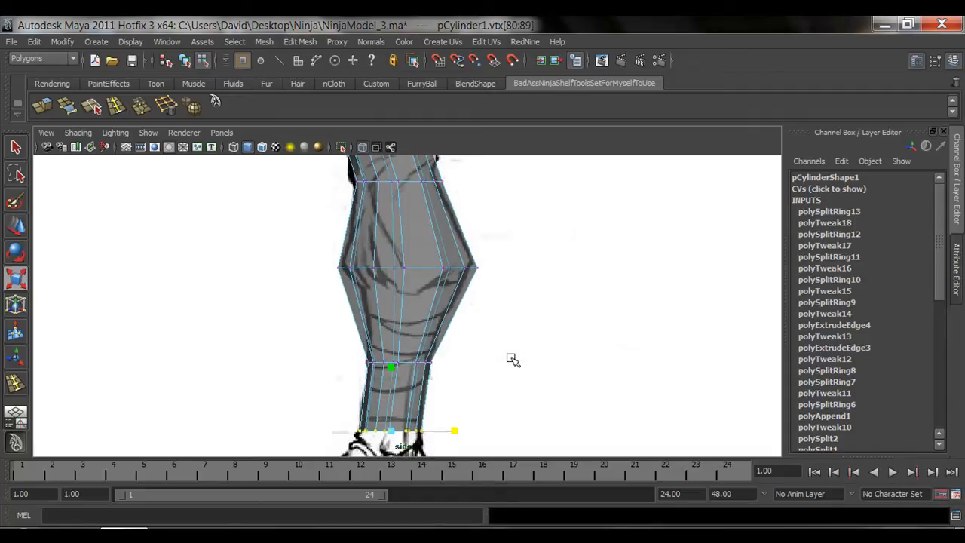
{"action": "right_click_drag", "start_coordinate": [409, 298], "coordinate": [452, 260]}
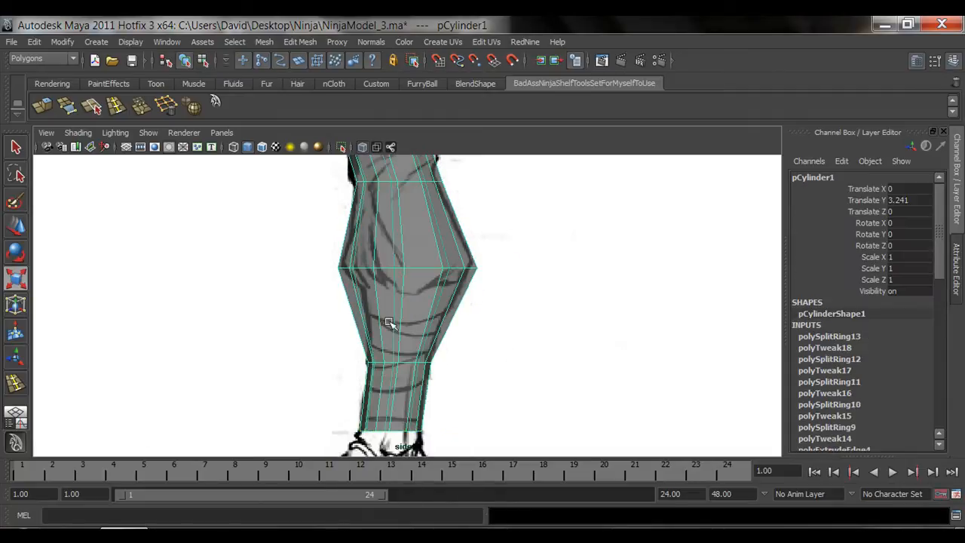
{"action": "left_click", "coordinate": [116, 106]}
{"action": "left_click_drag", "start_coordinate": [377, 297], "coordinate": [383, 291]}
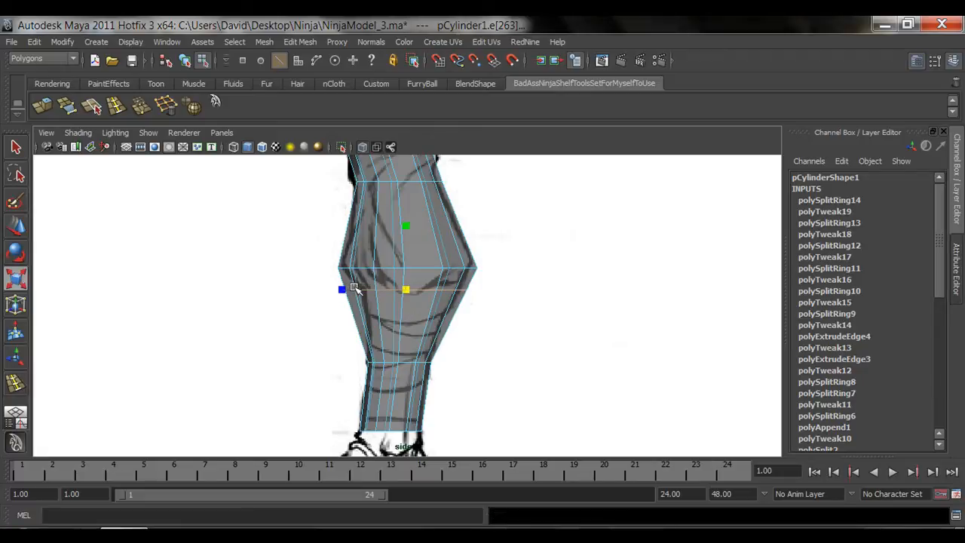
{"action": "left_click", "coordinate": [352, 300]}
Select the new vertex row below the calf bulge, scale it narrower, and nudge it slightly up and backward to fit the sketch
{"action": "right_click_drag", "start_coordinate": [386, 279], "coordinate": [320, 294]}
{"action": "left_click_drag", "start_coordinate": [303, 306], "coordinate": [501, 284]}
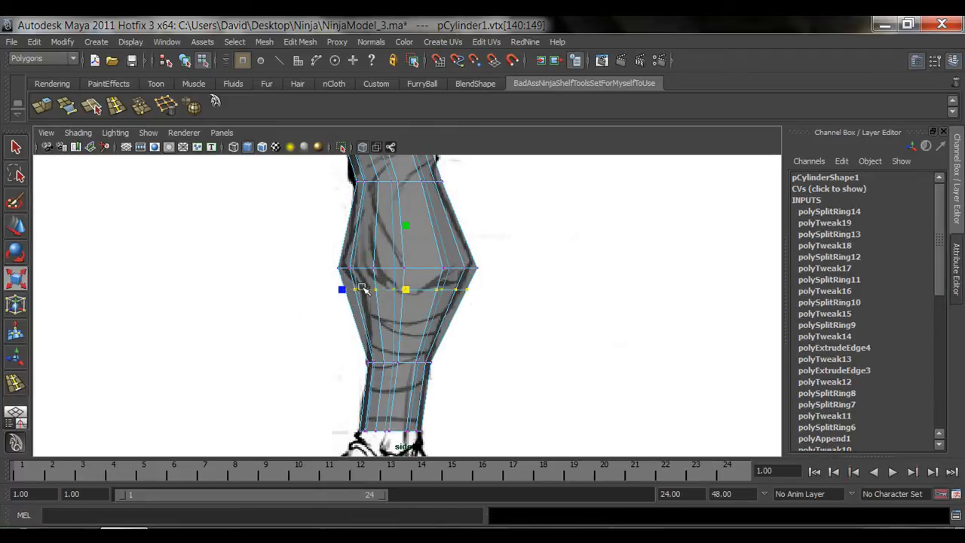
{"action": "left_click_drag", "start_coordinate": [345, 292], "coordinate": [359, 288]}
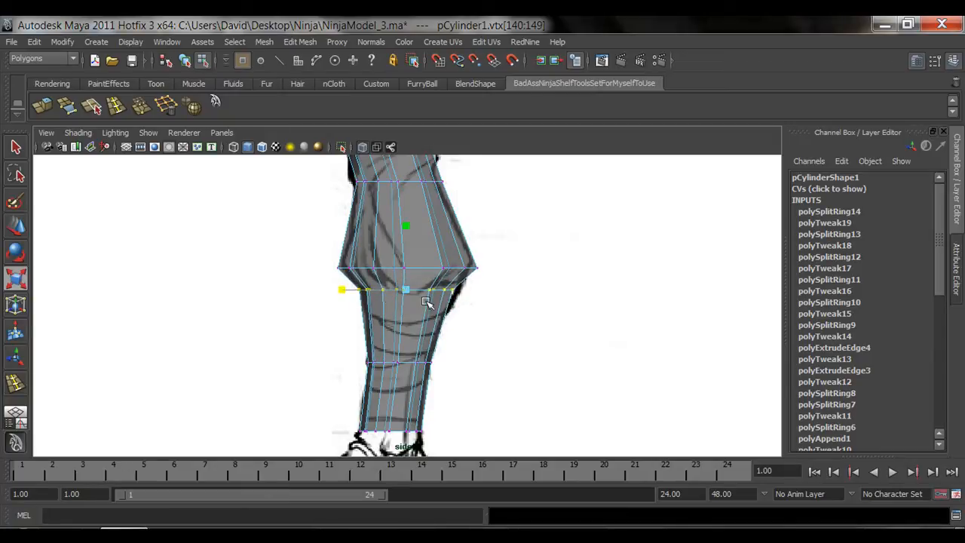
{"action": "key", "text": "w"}
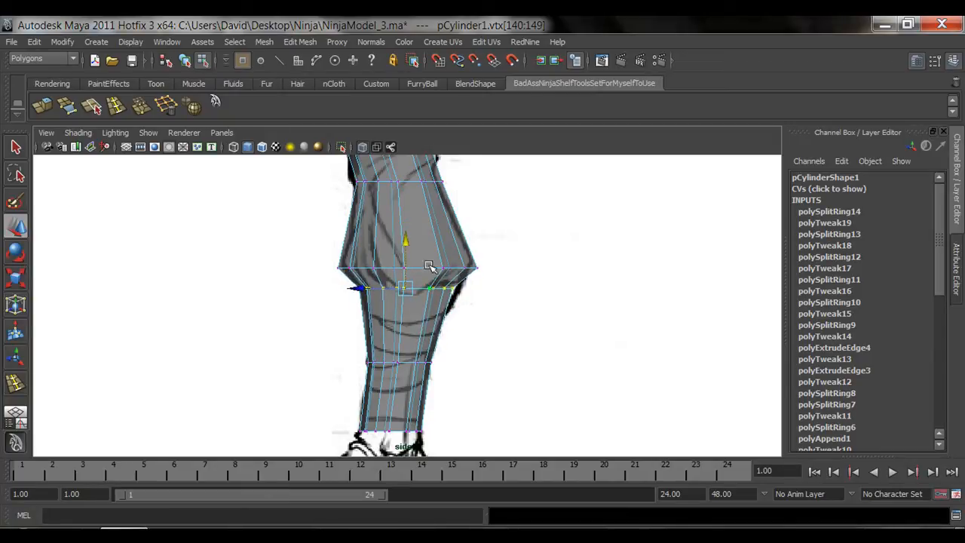
{"action": "key", "text": "r"}
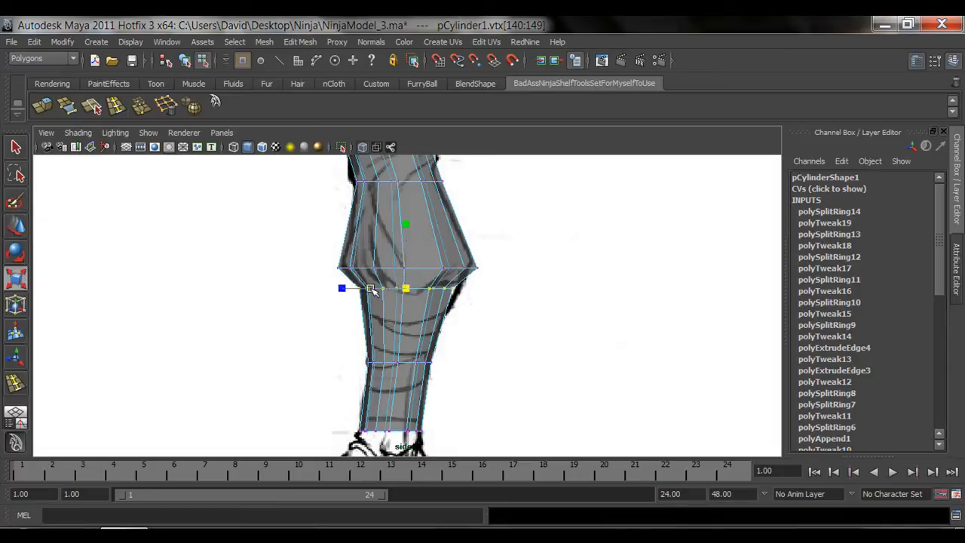
{"action": "mouse_move", "coordinate": [427, 391]}
{"action": "middle_mouse_down", "text": "alt"}
{"action": "mouse_move", "coordinate": [435, 360]}
{"action": "mouse_move", "coordinate": [421, 364]}
{"action": "mouse_move", "coordinate": [421, 374]}
{"action": "middle_mouse_up", "text": "alt"}
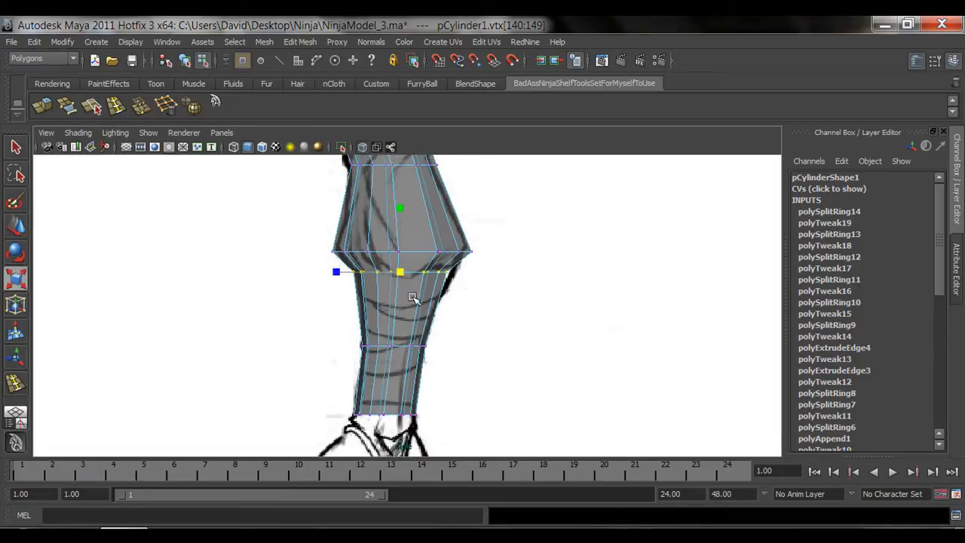
{"action": "key", "text": "w"}
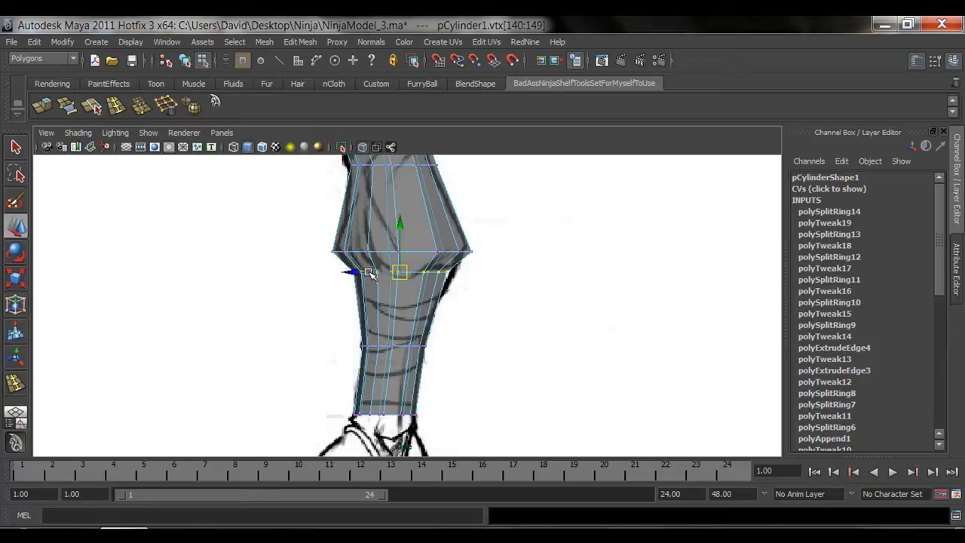
{"action": "left_click_drag", "start_coordinate": [374, 272], "coordinate": [379, 273]}
{"action": "key", "text": "r"}
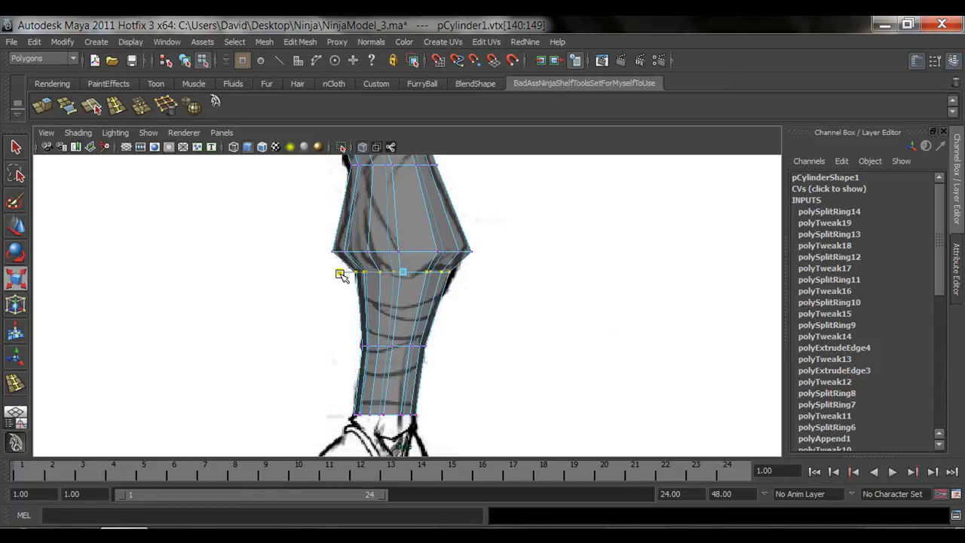
In the front view, insert an edge loop around the middle of the thigh, between the upper thigh and knee rows
{"action": "middle_click_drag", "start_coordinate": [367, 245], "coordinate": [379, 358], "text": "alt"}
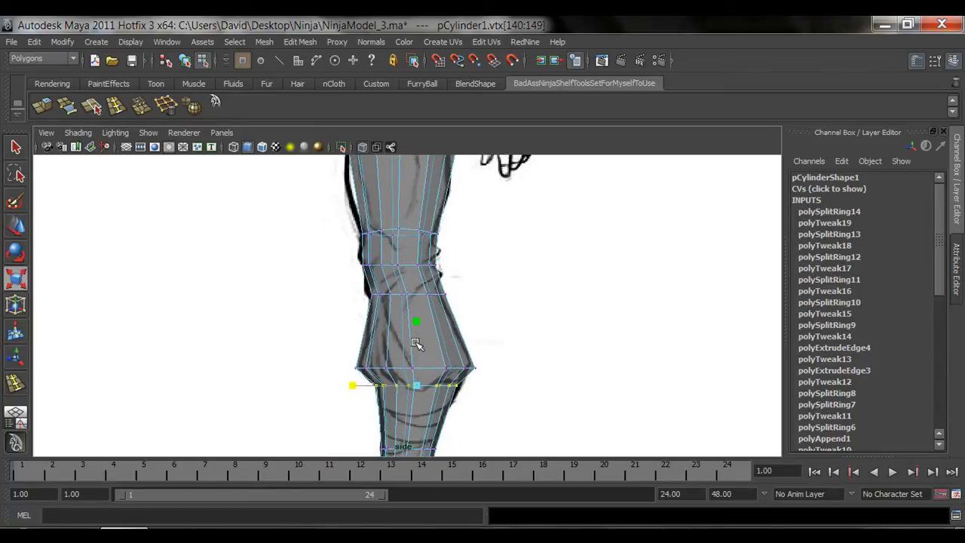
{"action": "middle_click_drag", "start_coordinate": [417, 283], "coordinate": [408, 397], "text": "alt"}
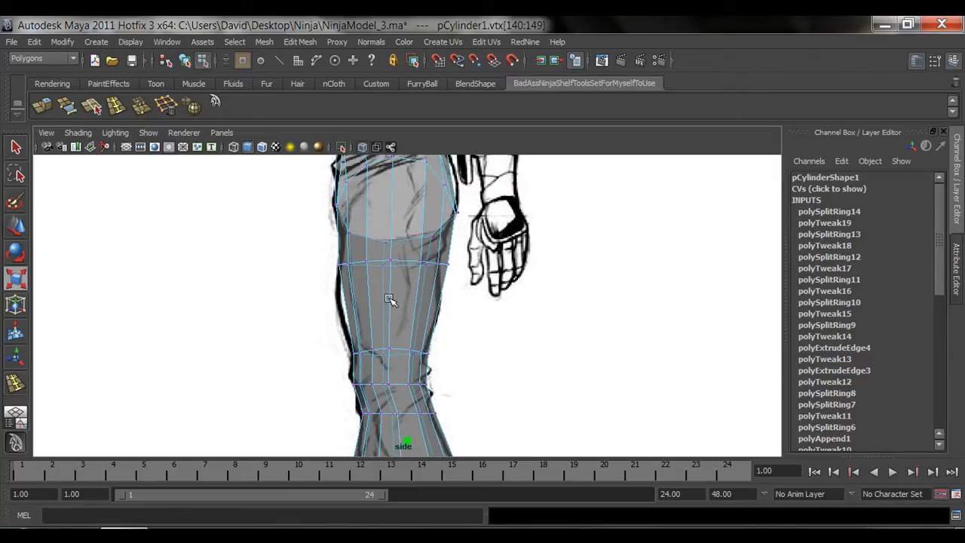
{"action": "key", "text": "space"}
{"action": "key", "text": "space"}
{"action": "middle_click_drag", "start_coordinate": [521, 420], "coordinate": [459, 349], "text": "alt"}
{"action": "right_click_drag", "start_coordinate": [459, 349], "coordinate": [428, 313], "text": "alt"}
{"action": "middle_click_drag", "start_coordinate": [428, 314], "coordinate": [431, 259], "text": "alt"}
{"action": "right_click_drag", "start_coordinate": [430, 258], "coordinate": [520, 361], "text": "alt"}
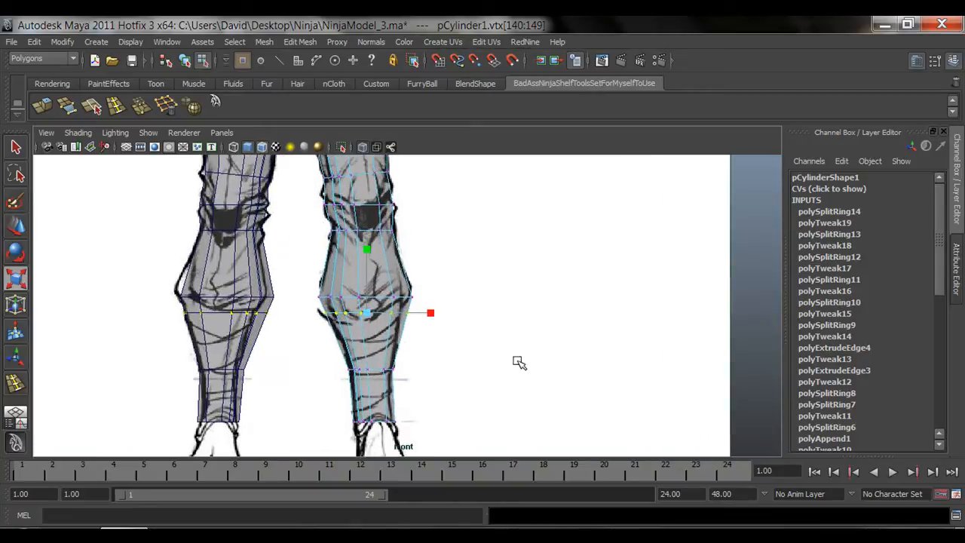
{"action": "middle_click_drag", "start_coordinate": [451, 290], "coordinate": [477, 360], "text": "alt"}
{"action": "middle_click_drag", "start_coordinate": [447, 268], "coordinate": [465, 366], "text": "alt"}
{"action": "right_click_drag", "start_coordinate": [405, 278], "coordinate": [463, 261]}
{"action": "left_click", "coordinate": [379, 307]}
{"action": "left_click", "coordinate": [105, 113]}
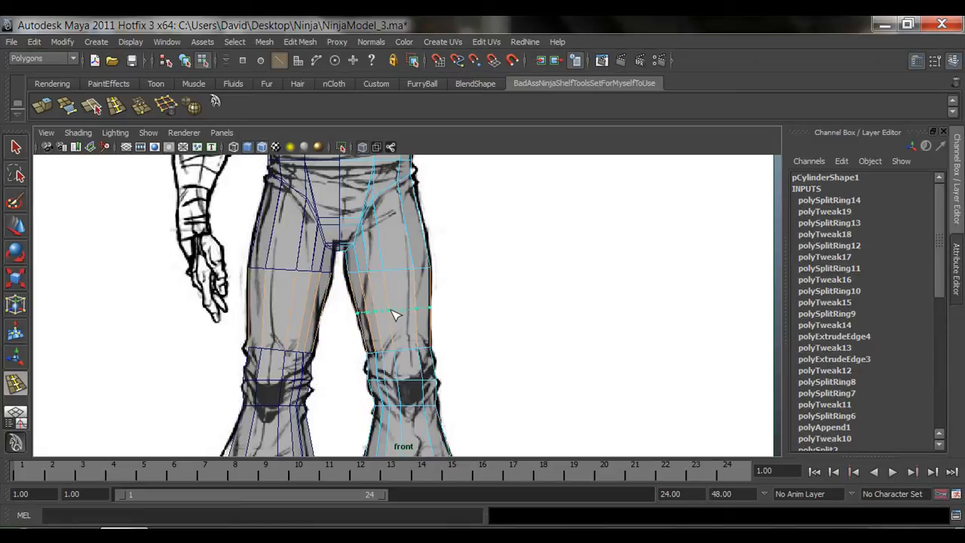
{"action": "left_click", "coordinate": [395, 315]}
In the side view, scale the mid-thigh edge loop wider front to back and move it slightly forward onto the sketch
{"action": "key", "text": "space"}
{"action": "key", "text": "space"}
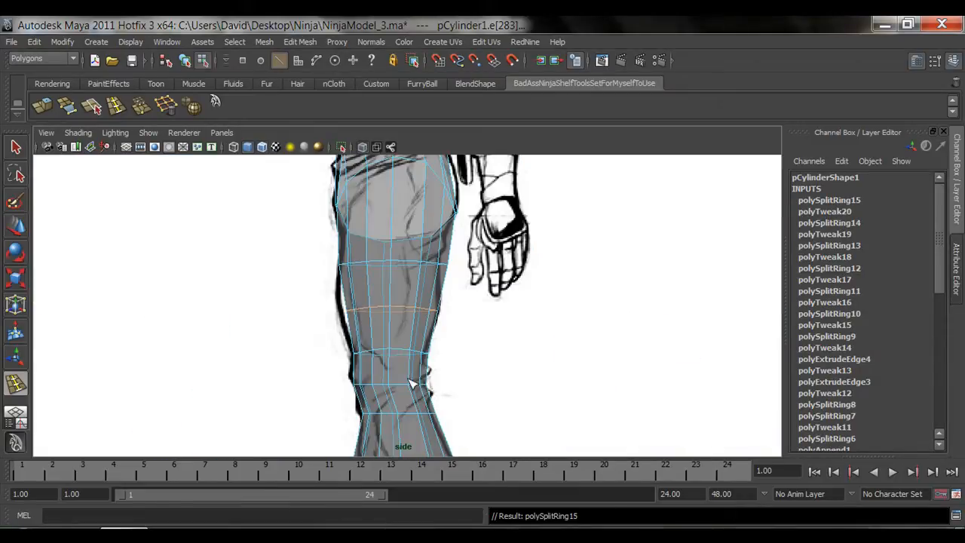
{"action": "key", "text": "r"}
{"action": "left_click_drag", "start_coordinate": [324, 308], "coordinate": [369, 310]}
{"action": "key", "text": "w"}
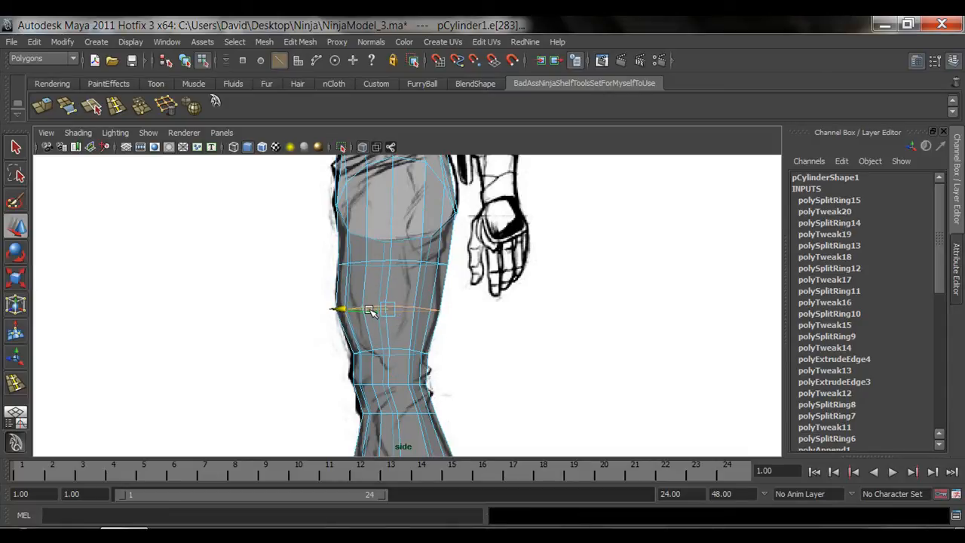
Switch to vertex editing, move the upper thigh vertex row slightly forward and scale it a little wider front to back
{"action": "right_click_drag", "start_coordinate": [411, 265], "coordinate": [379, 254]}
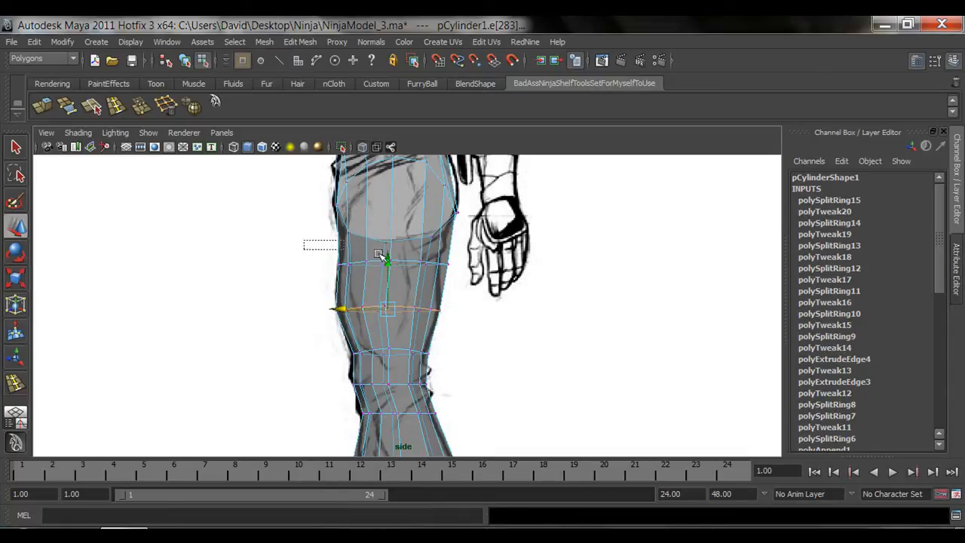
{"action": "left_click_drag", "start_coordinate": [303, 241], "coordinate": [358, 257]}
{"action": "key", "text": "r"}
{"action": "key", "text": "w"}
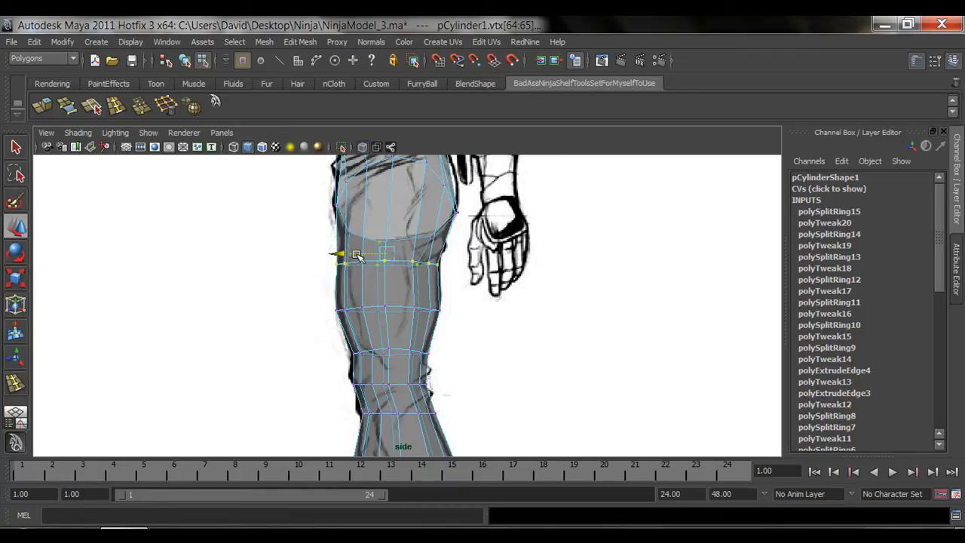
{"action": "key", "text": "r"}
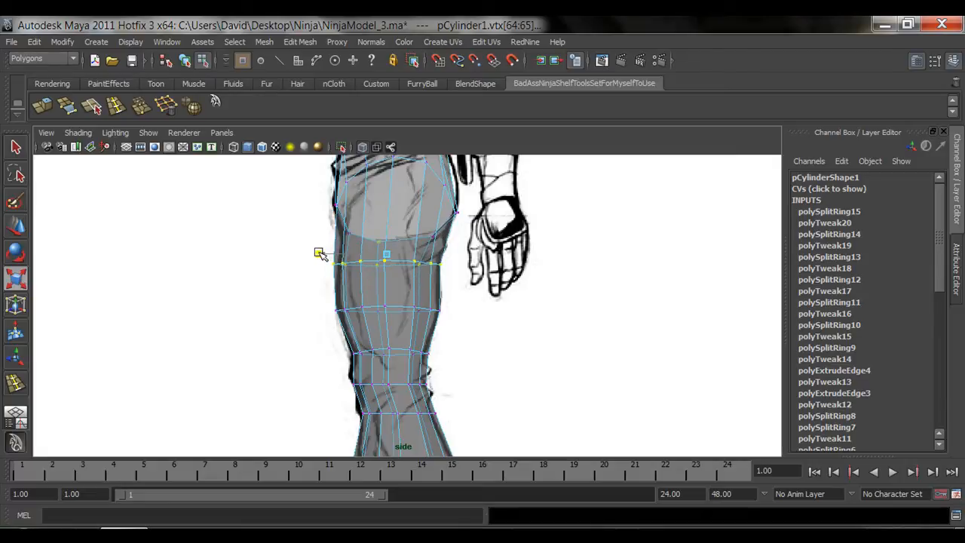
Return to object mode, deselect the body and examine the overall leg shape in the perspective view
{"action": "middle_click_drag", "start_coordinate": [427, 283], "coordinate": [418, 221], "text": "alt"}
{"action": "right_click_drag", "start_coordinate": [452, 391], "coordinate": [434, 385], "text": "alt"}
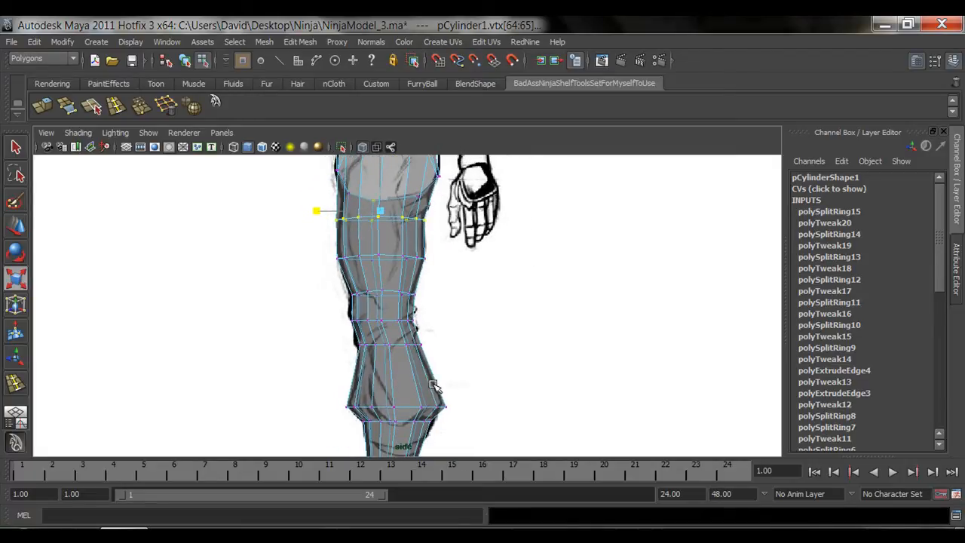
{"action": "middle_click_drag", "start_coordinate": [446, 404], "coordinate": [436, 308], "text": "alt"}
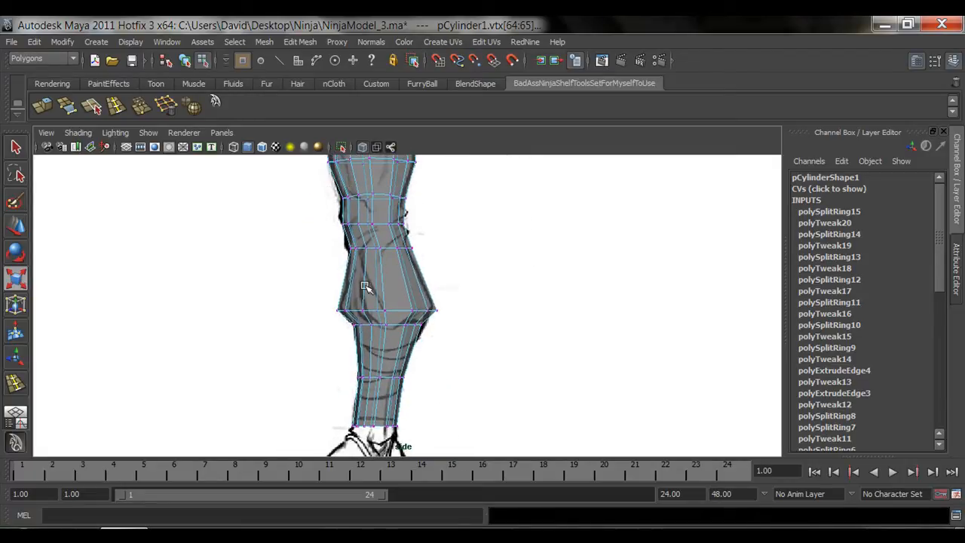
{"action": "right_click_drag", "start_coordinate": [366, 278], "coordinate": [407, 263]}
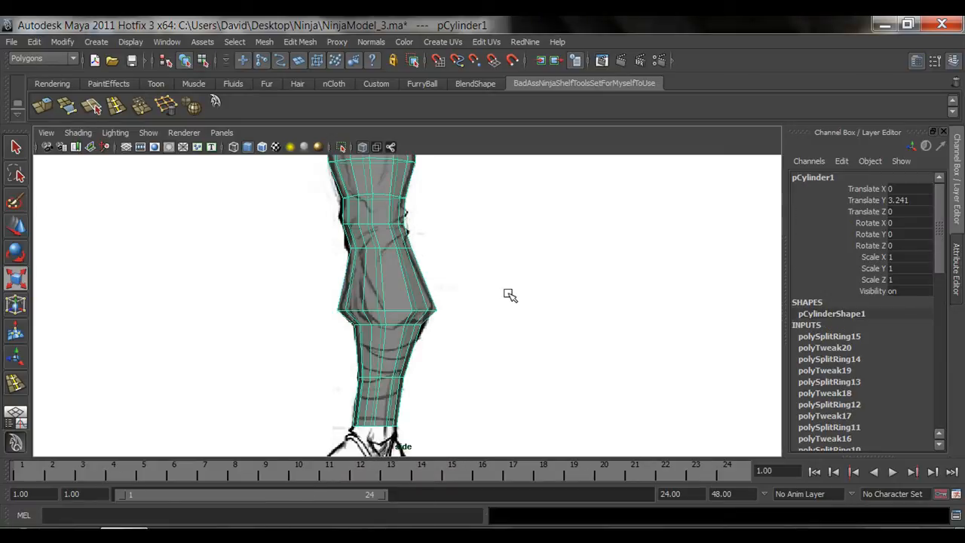
{"action": "key", "text": "space"}
{"action": "key", "text": "space"}
{"action": "scroll", "coordinate": [487, 248], "scroll_direction": "down", "scroll_amount": 5}
{"action": "left_click", "coordinate": [559, 350]}
{"action": "middle_click_drag", "start_coordinate": [564, 355], "coordinate": [563, 345], "text": "alt"}
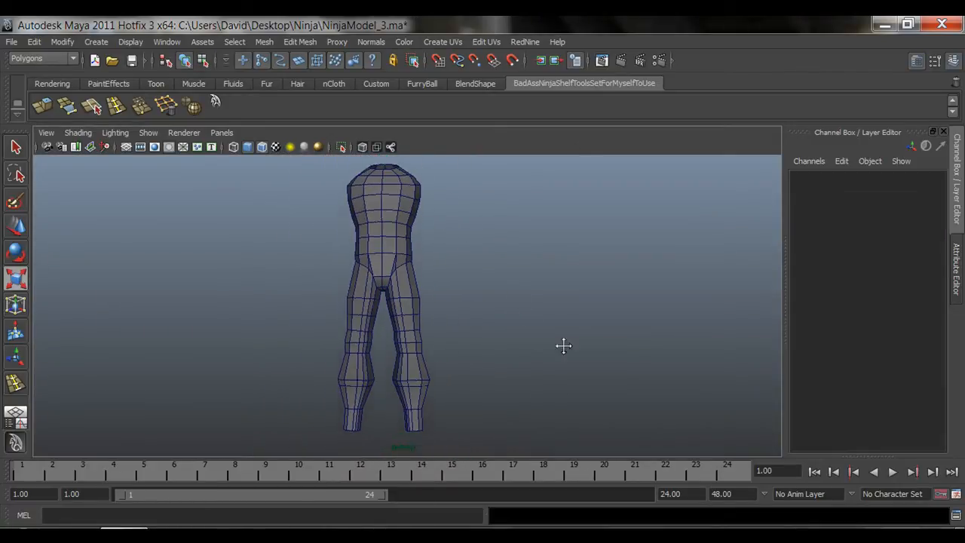
Select the body half and split the polygons across the back of the pelvis, from the upper inner-thigh corner vertex to the centre line
{"action": "left_click_drag", "start_coordinate": [564, 345], "coordinate": [321, 348], "text": "alt"}
{"action": "right_click_drag", "start_coordinate": [321, 348], "coordinate": [555, 332], "text": "alt"}
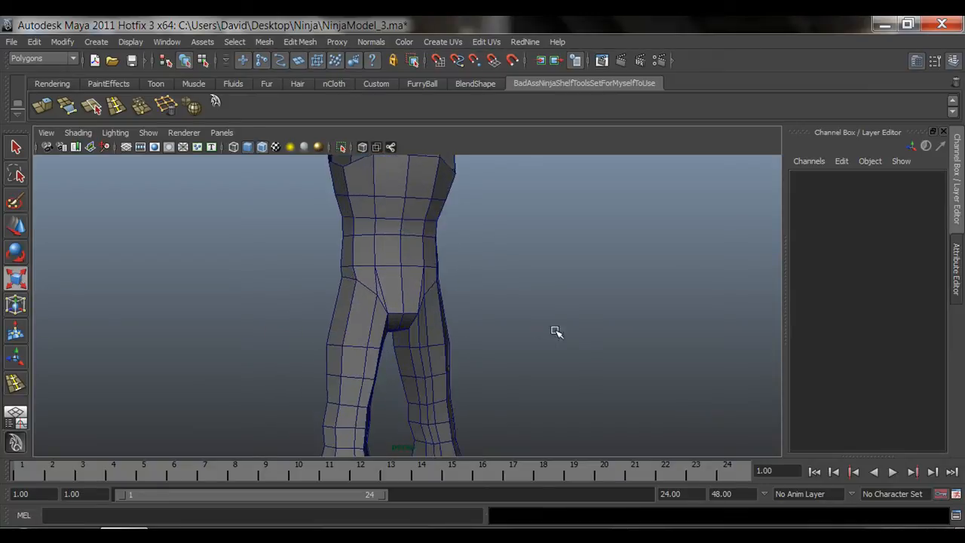
{"action": "scroll", "coordinate": [454, 353], "scroll_direction": "up", "scroll_amount": 4}
{"action": "left_click_drag", "start_coordinate": [454, 353], "coordinate": [435, 343], "text": "alt"}
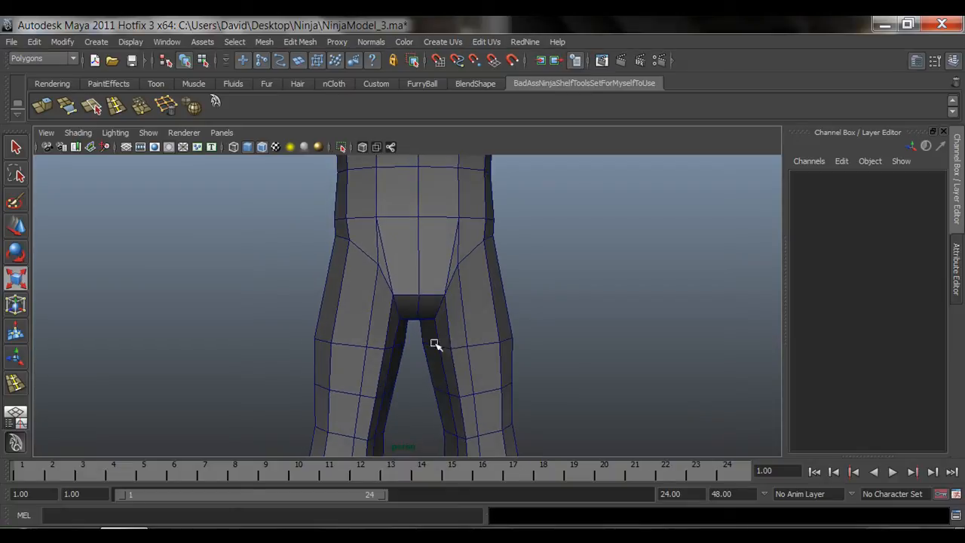
{"action": "right_click_drag", "start_coordinate": [434, 344], "coordinate": [483, 378], "text": "alt"}
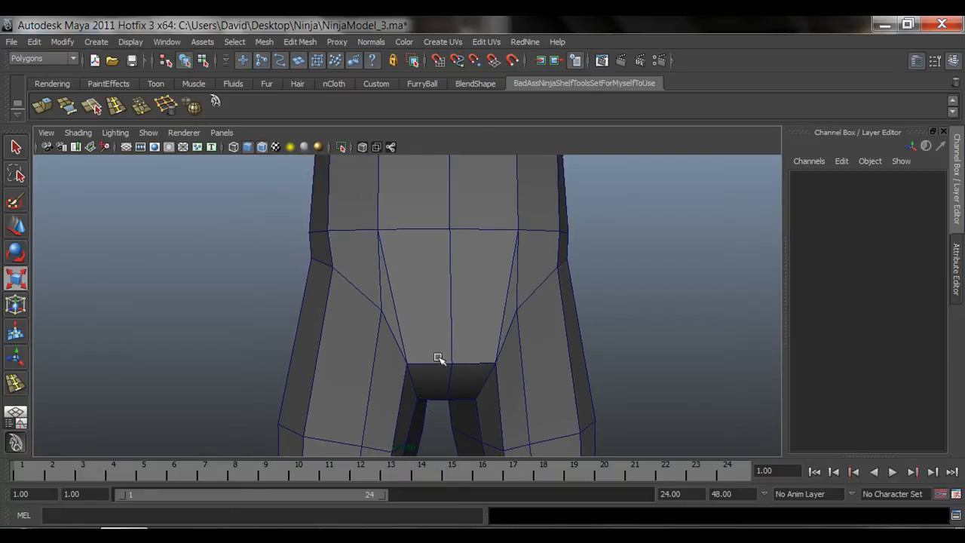
{"action": "left_click_drag", "start_coordinate": [441, 317], "coordinate": [396, 311], "text": "alt"}
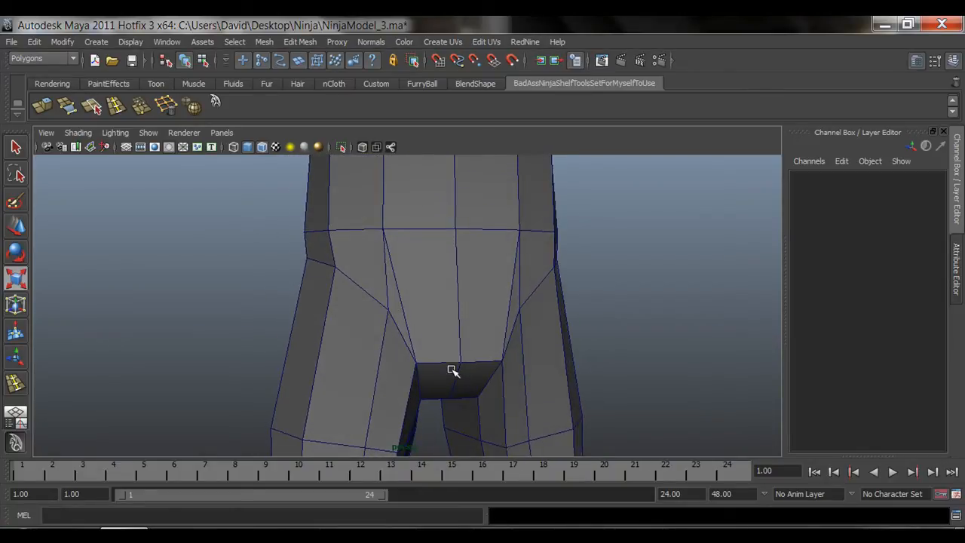
{"action": "key", "text": "q"}
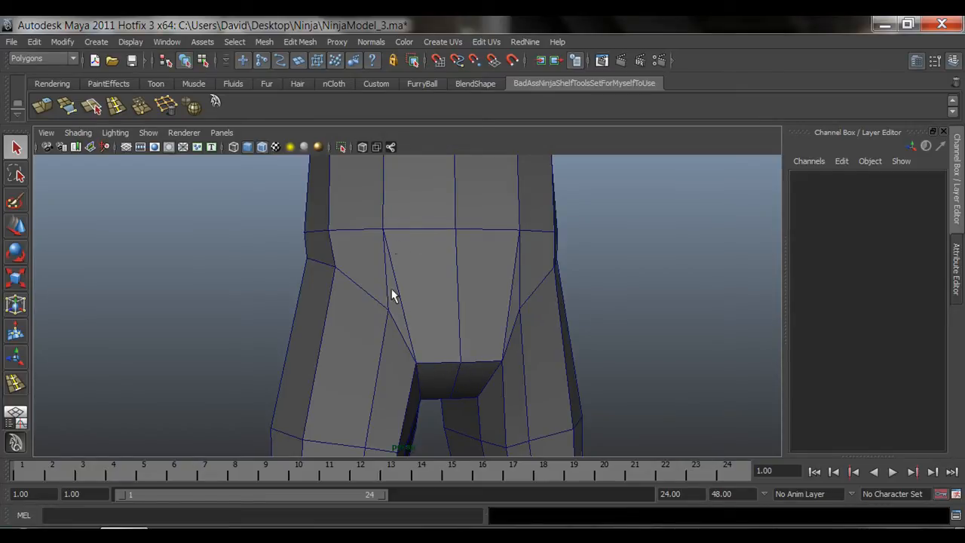
{"action": "left_click", "coordinate": [420, 289]}
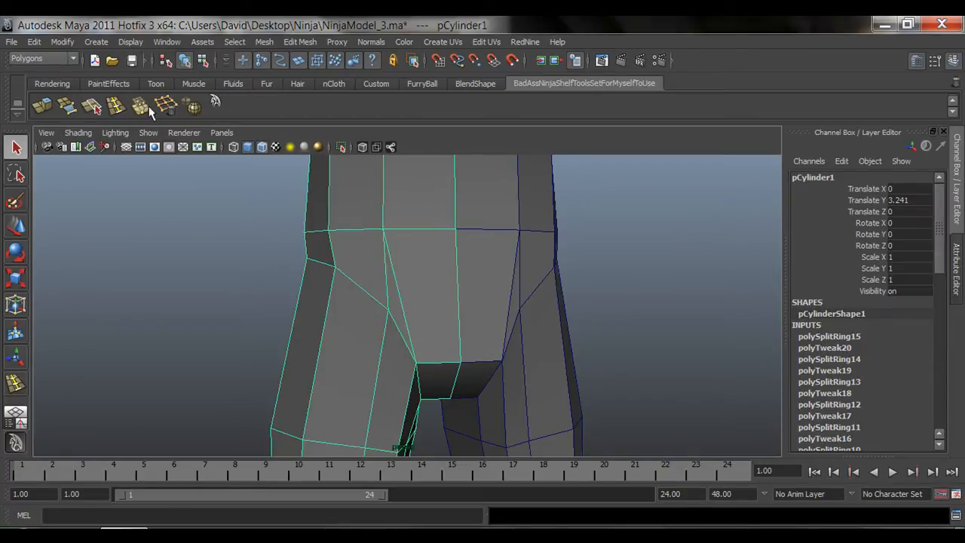
{"action": "left_click", "coordinate": [92, 107]}
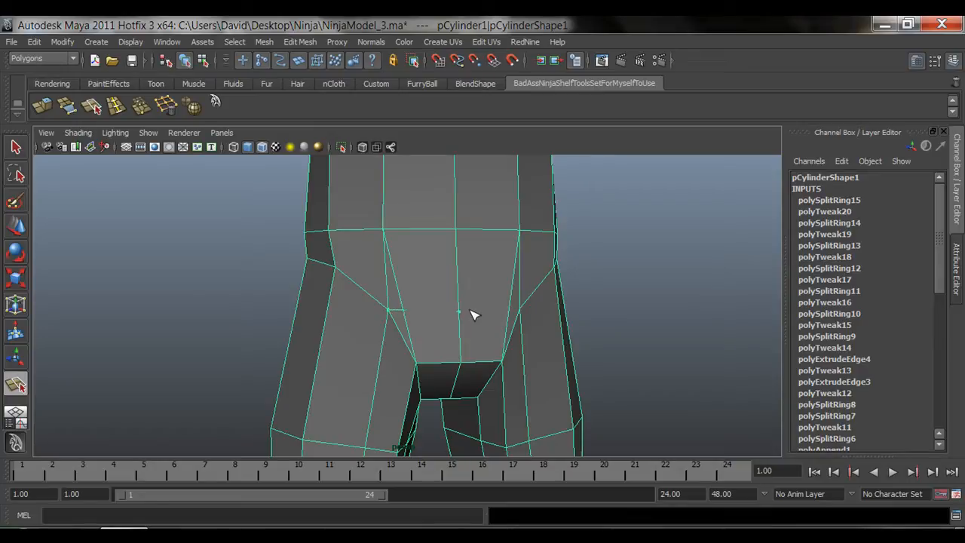
{"action": "key", "text": "q"}
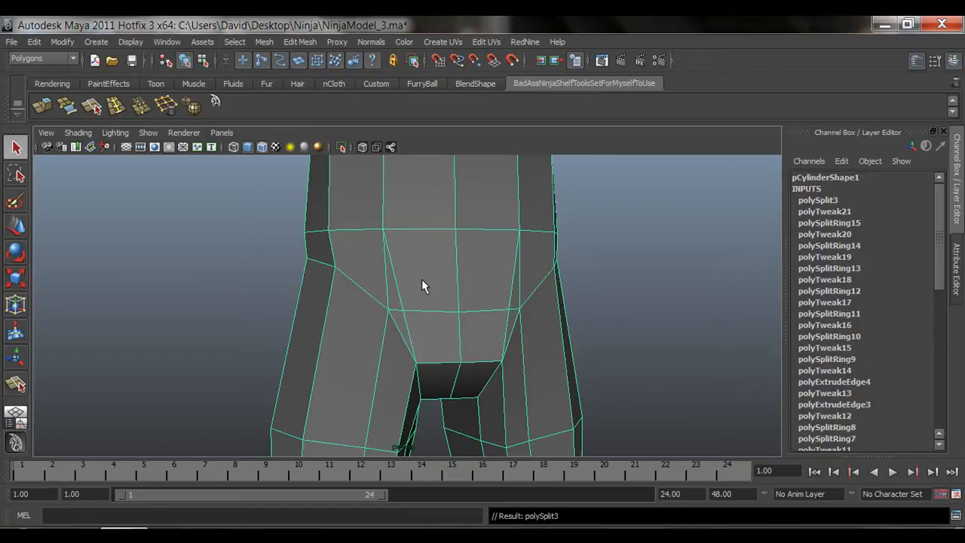
Delete both segments of the diagonal edge running from the hip row down to the crotch on the back of the pelvis
{"action": "right_click_drag", "start_coordinate": [421, 279], "coordinate": [420, 248]}
{"action": "left_click", "coordinate": [407, 326]}
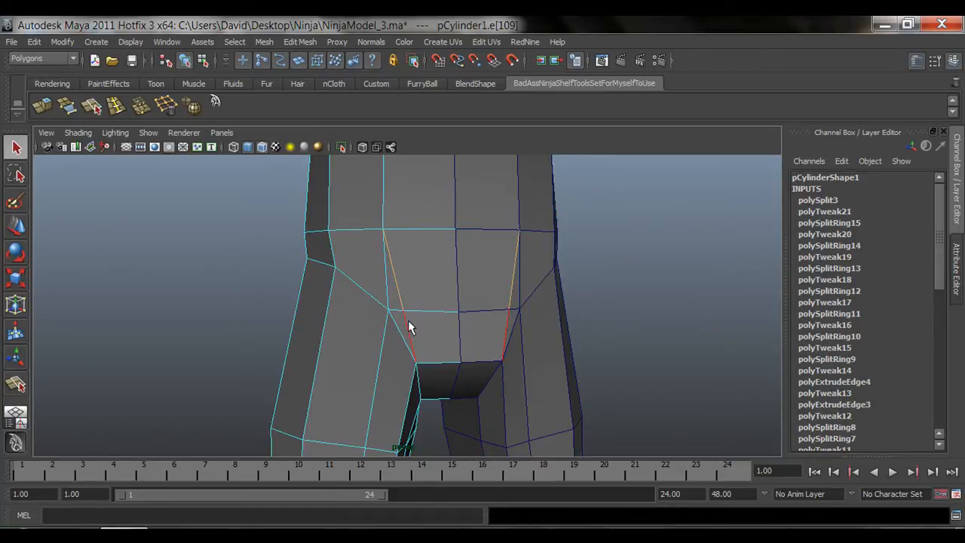
{"action": "left_click", "coordinate": [409, 325], "text": "shift"}
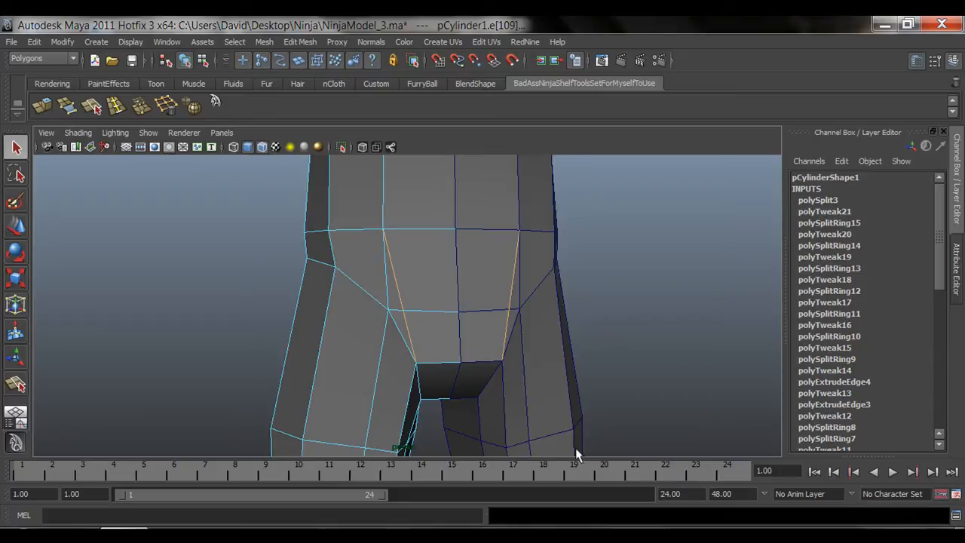
{"action": "left_click", "coordinate": [174, 107]}
{"action": "left_click_drag", "start_coordinate": [335, 300], "coordinate": [369, 301], "text": "alt"}
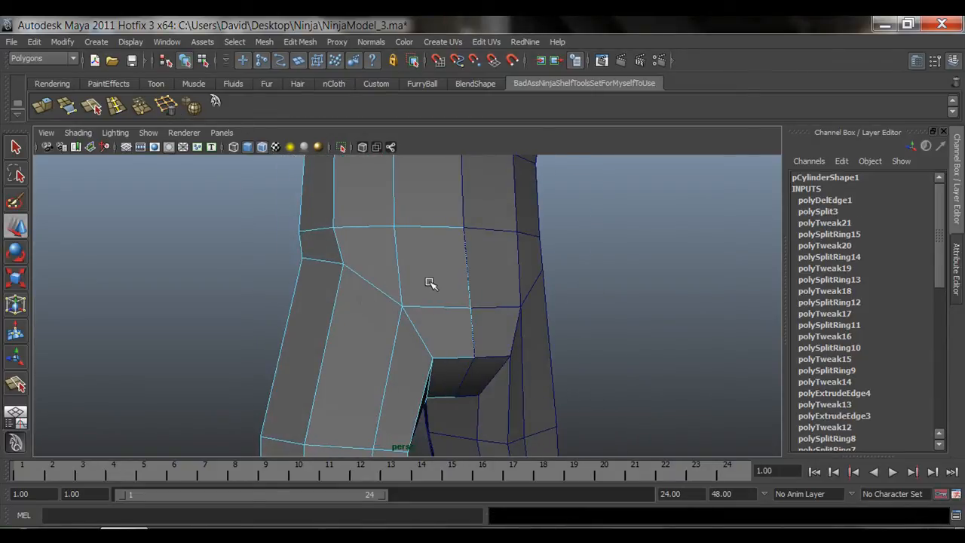
Move the new horizontal edge across the buttocks slightly backward, checking its profile from the side and back
{"action": "right_click_drag", "start_coordinate": [428, 283], "coordinate": [446, 269]}
{"action": "mouse_move", "coordinate": [445, 269]}
{"action": "left_mouse_down", "text": "alt"}
{"action": "mouse_move", "coordinate": [306, 287]}
{"action": "mouse_move", "coordinate": [428, 309]}
{"action": "mouse_move", "coordinate": [445, 278]}
{"action": "left_mouse_up", "text": "alt"}
{"action": "left_click", "coordinate": [455, 280]}
{"action": "right_click_drag", "start_coordinate": [475, 316], "coordinate": [419, 324], "text": "alt"}
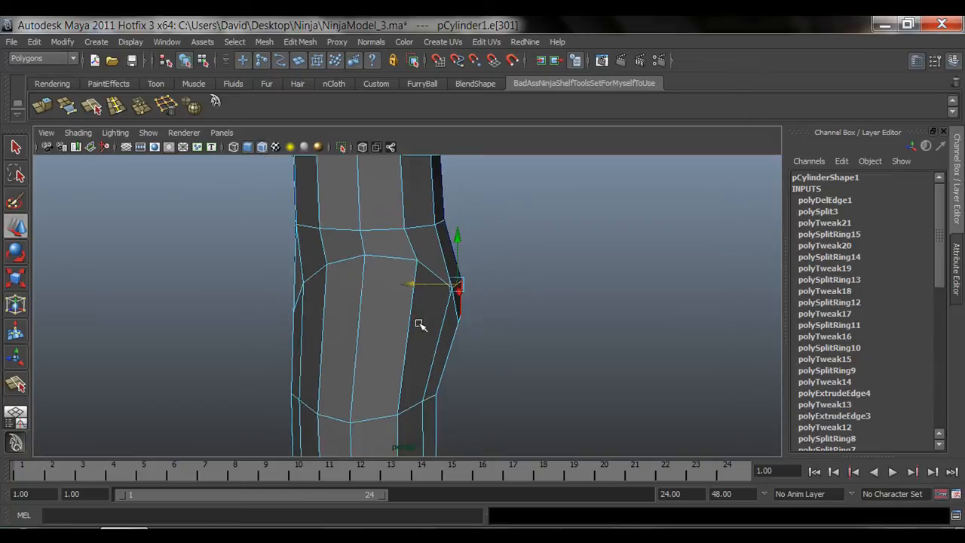
{"action": "left_click_drag", "start_coordinate": [419, 324], "coordinate": [273, 327], "text": "alt"}
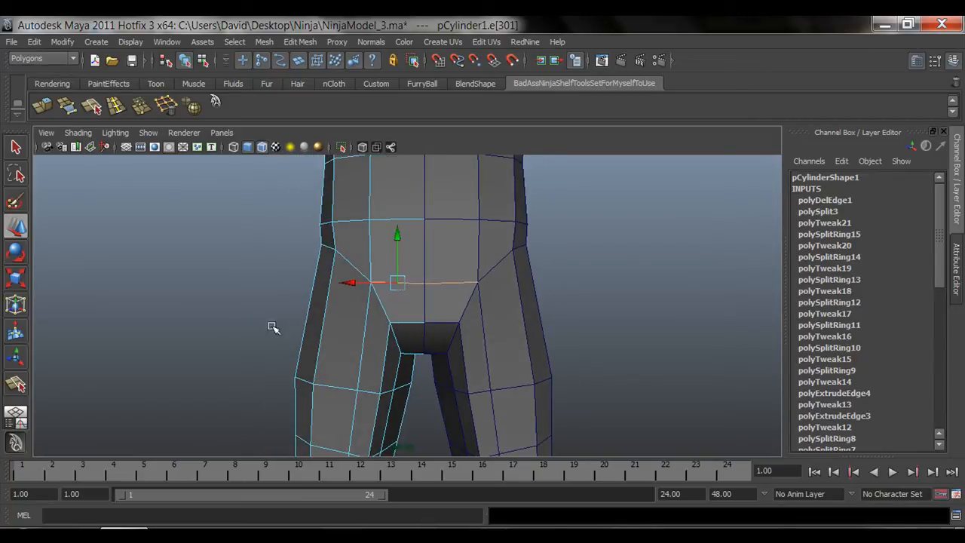
Select the centre-line vertex of the new buttock edge and move it slightly in depth in the side view to fit the sketch
{"action": "right_click", "coordinate": [413, 243]}
{"action": "left_click", "coordinate": [427, 284]}
{"action": "mouse_move", "coordinate": [442, 319]}
{"action": "left_mouse_down", "text": "alt"}
{"action": "mouse_move", "coordinate": [278, 319]}
{"action": "mouse_move", "coordinate": [386, 320]}
{"action": "mouse_move", "coordinate": [420, 333]}
{"action": "mouse_move", "coordinate": [437, 324]}
{"action": "mouse_move", "coordinate": [441, 275]}
{"action": "mouse_move", "coordinate": [323, 297]}
{"action": "mouse_move", "coordinate": [426, 293]}
{"action": "mouse_move", "coordinate": [572, 308]}
{"action": "mouse_move", "coordinate": [442, 323]}
{"action": "left_mouse_up", "text": "alt"}
{"action": "key", "text": "space"}
{"action": "key", "text": "space"}
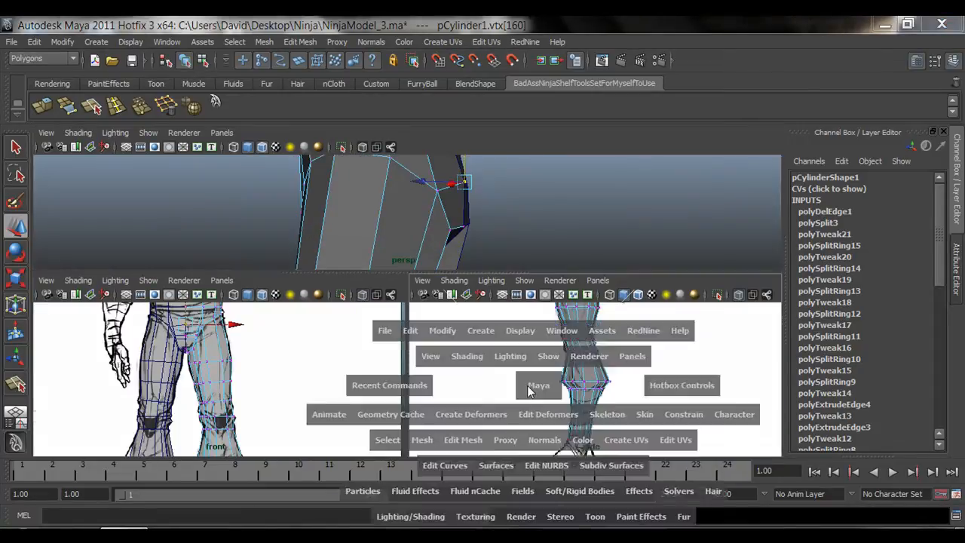
{"action": "middle_click_drag", "start_coordinate": [447, 287], "coordinate": [467, 371], "text": "alt"}
{"action": "scroll", "coordinate": [467, 371], "scroll_direction": "up", "scroll_amount": 2}
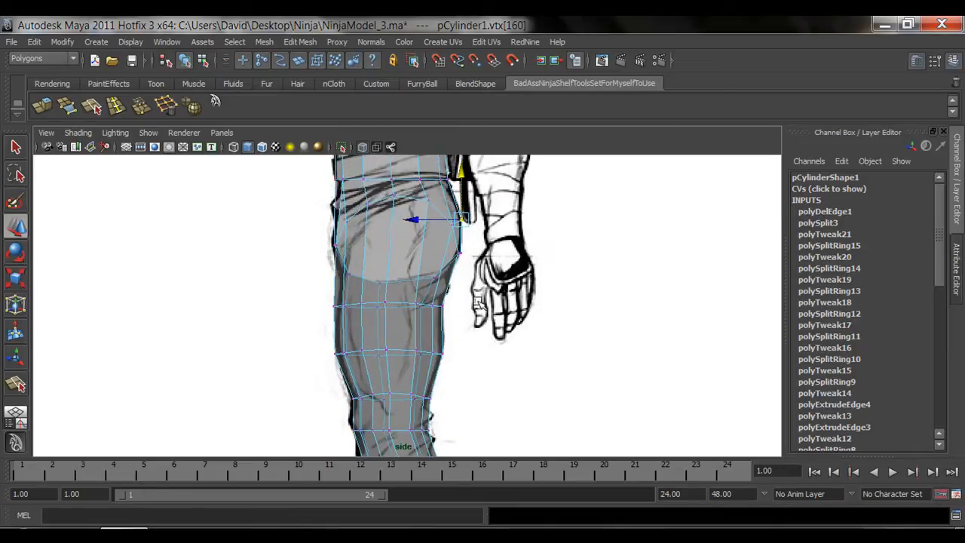
{"action": "middle_click_drag", "start_coordinate": [474, 300], "coordinate": [452, 376], "text": "alt"}
{"action": "left_click_drag", "start_coordinate": [409, 295], "coordinate": [409, 296]}
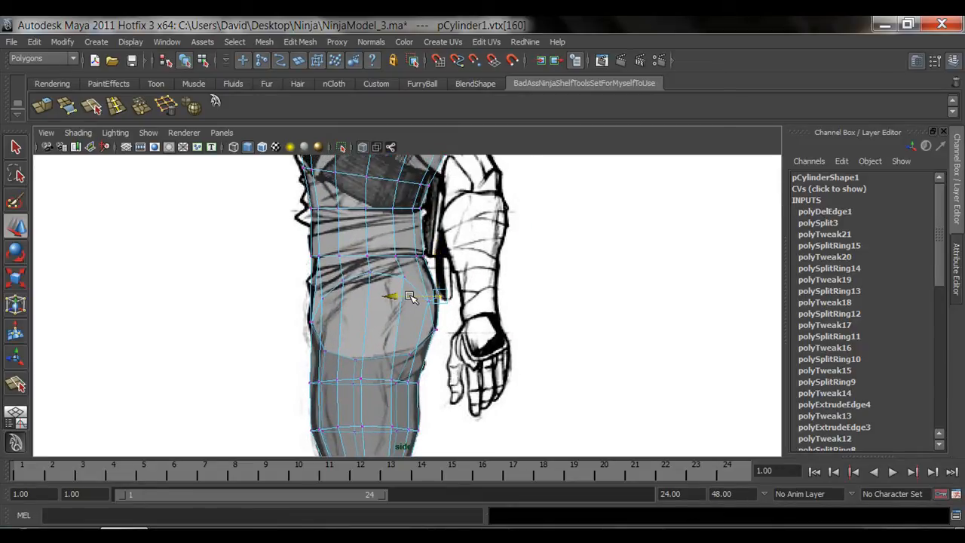
Move the neighbouring buttock vertex slightly backward in the side view to round the shape, and return to object mode
{"action": "key", "text": "q"}
{"action": "left_click", "coordinate": [426, 302]}
{"action": "key", "text": "w"}
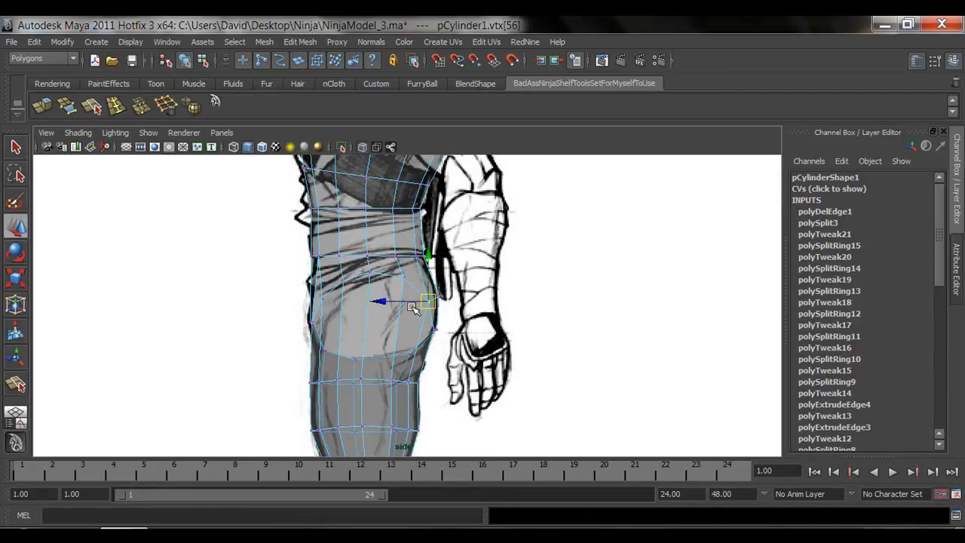
{"action": "left_click_drag", "start_coordinate": [409, 302], "coordinate": [411, 302]}
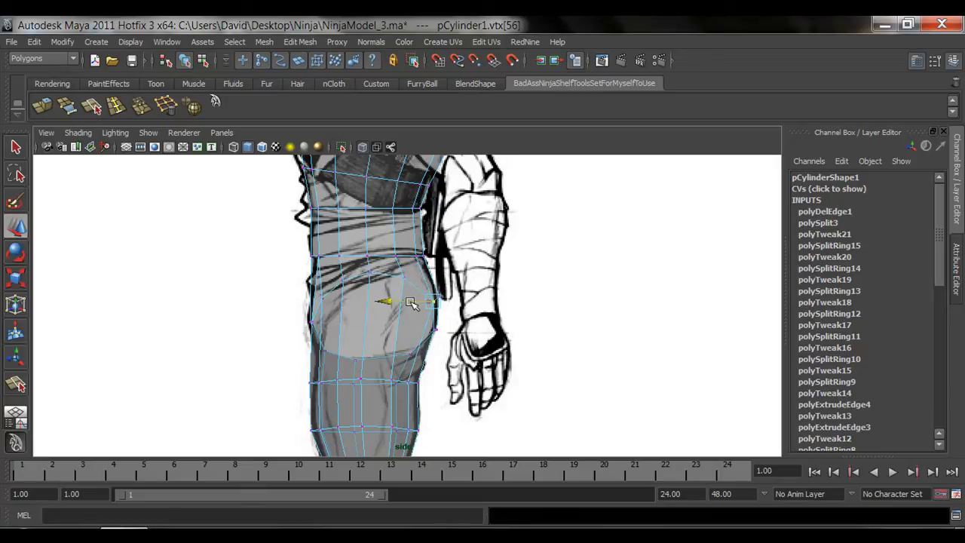
{"action": "key", "text": "F8"}
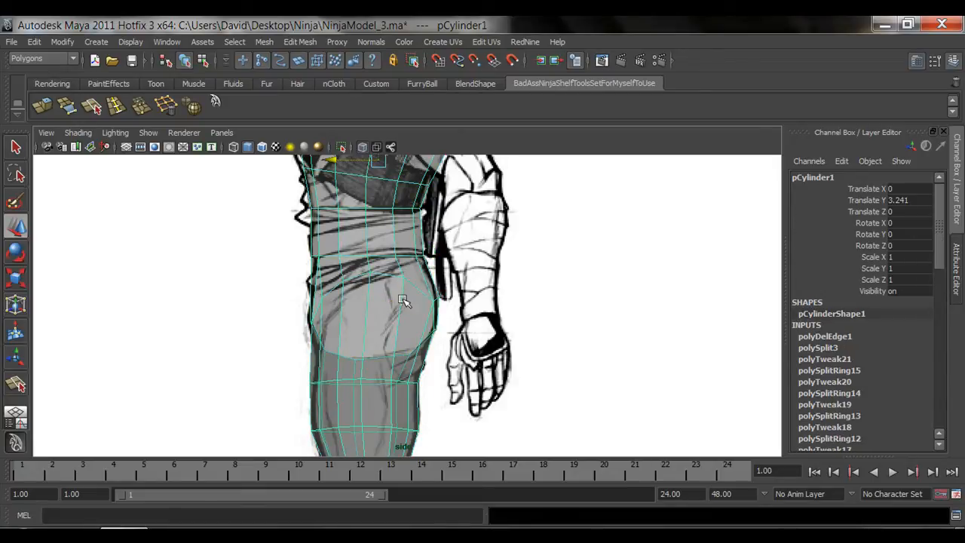
Return to the perspective view and examine the legs and the front of the pelvis
{"action": "key", "text": "space"}
{"action": "key", "text": "space"}
{"action": "right_click_drag", "start_coordinate": [514, 264], "coordinate": [437, 317], "text": "alt"}
{"action": "right_click_drag", "start_coordinate": [510, 336], "coordinate": [416, 334], "text": "alt"}
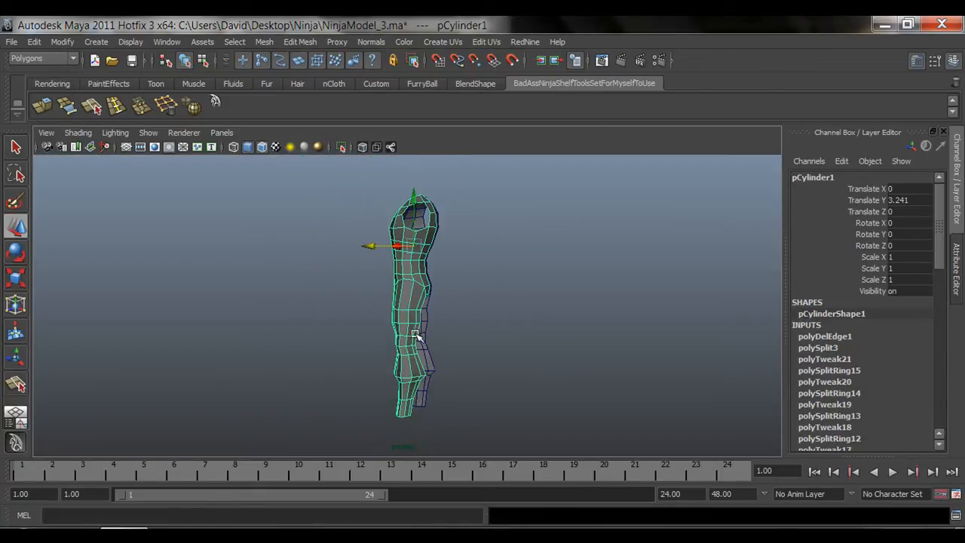
{"action": "left_click_drag", "start_coordinate": [415, 334], "coordinate": [448, 344], "text": "alt"}
{"action": "key", "text": "q"}
{"action": "right_click_drag", "start_coordinate": [448, 343], "coordinate": [498, 360], "text": "alt"}
{"action": "middle_click_drag", "start_coordinate": [357, 357], "coordinate": [369, 377], "text": "alt"}
{"action": "right_click_drag", "start_coordinate": [340, 362], "coordinate": [553, 362], "text": "alt"}
{"action": "right_click_drag", "start_coordinate": [361, 357], "coordinate": [434, 353], "text": "alt"}
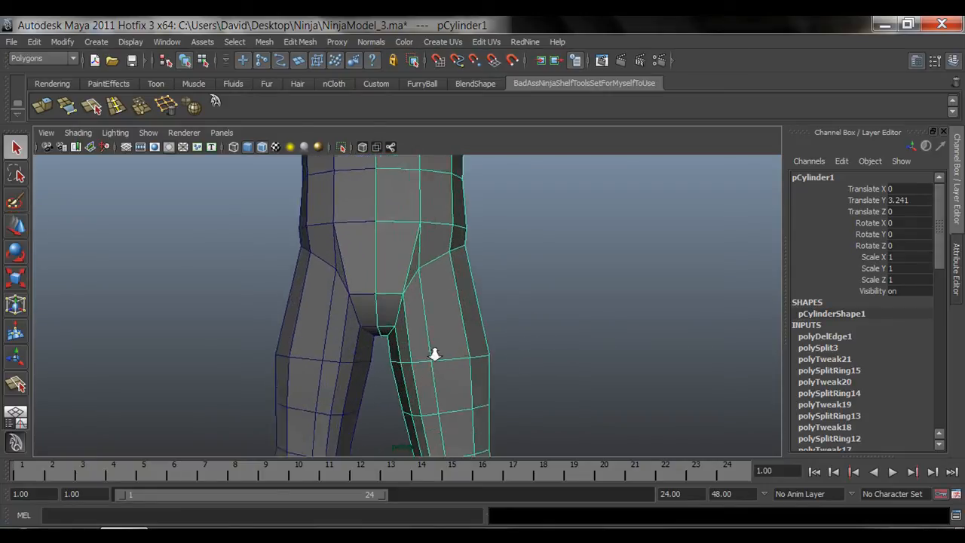
{"action": "left_click_drag", "start_coordinate": [434, 354], "coordinate": [385, 337], "text": "alt"}
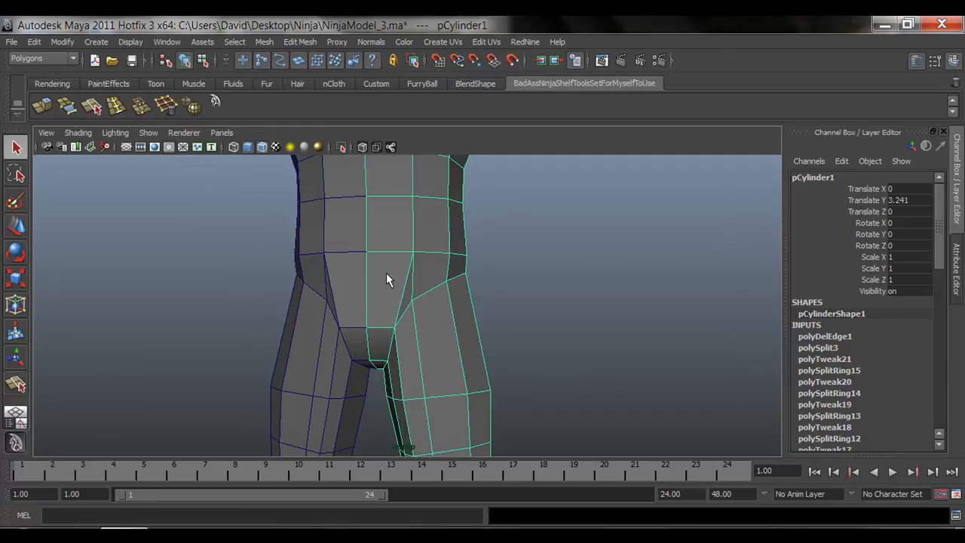
Split the polygons across the front of the pelvis, from the upper inner-thigh corner vertex to the centre line
{"action": "right_click_drag", "start_coordinate": [386, 272], "coordinate": [445, 253]}
{"action": "right_click_drag", "start_coordinate": [356, 313], "coordinate": [424, 298], "text": "alt"}
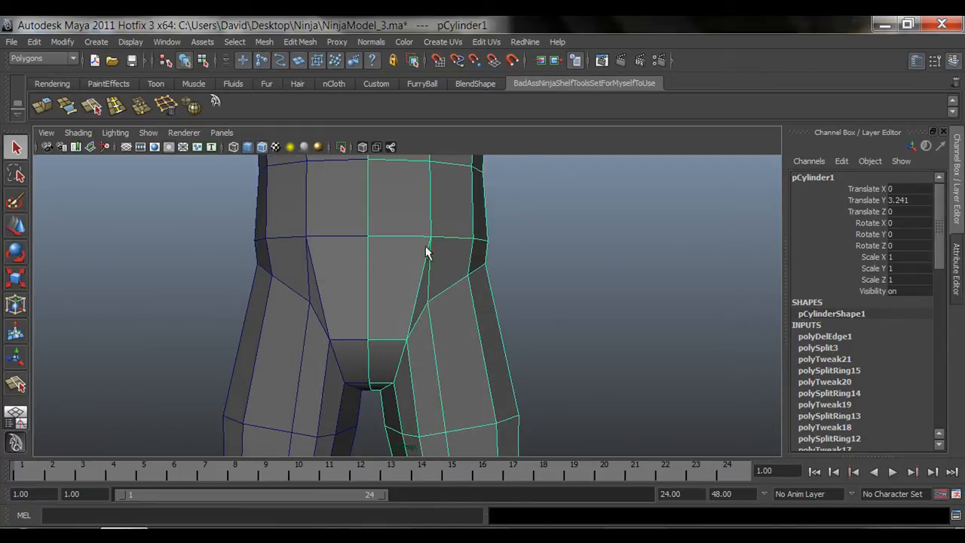
{"action": "left_click_drag", "start_coordinate": [443, 320], "coordinate": [504, 254], "text": "alt"}
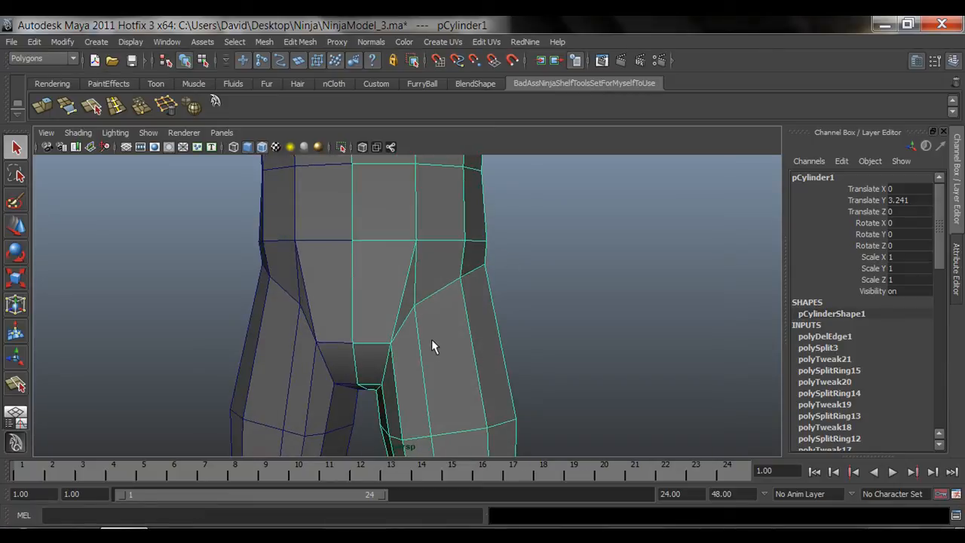
{"action": "left_click", "coordinate": [93, 109]}
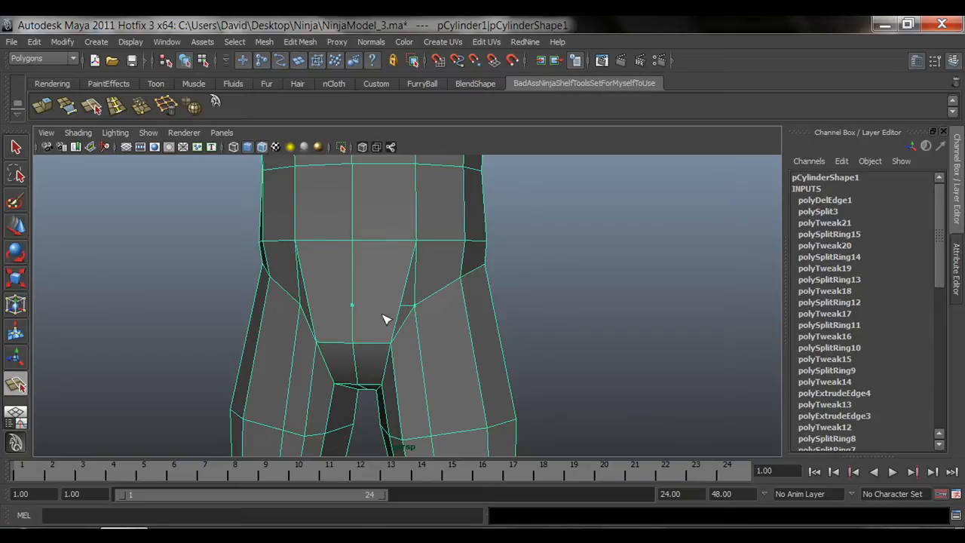
{"action": "key", "text": "q"}
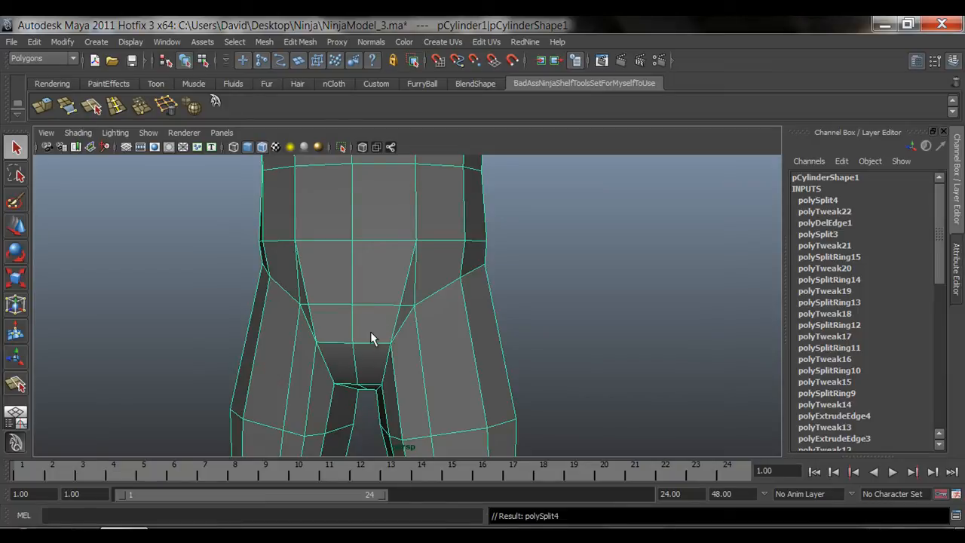
Delete both segments of the diagonal edge running from the hip row down to the crotch on the front of the pelvis
{"action": "left_click_drag", "start_coordinate": [417, 305], "coordinate": [397, 318], "text": "alt"}
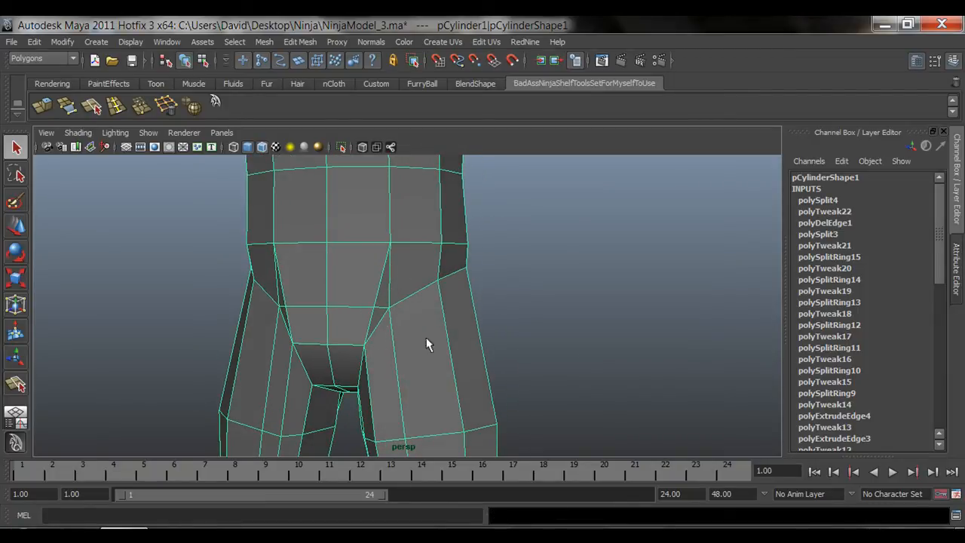
{"action": "left_click_drag", "start_coordinate": [366, 319], "coordinate": [386, 322], "text": "alt"}
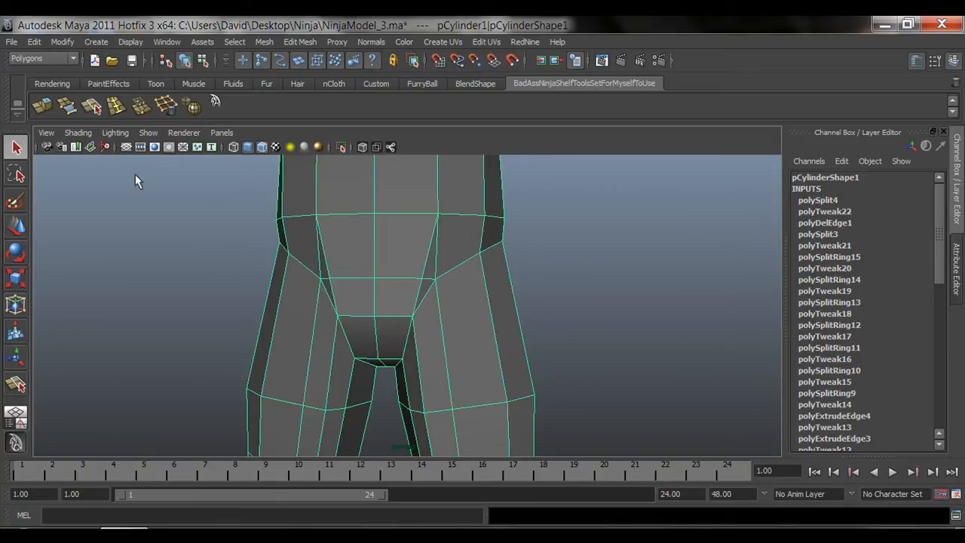
{"action": "right_click_drag", "start_coordinate": [404, 194], "coordinate": [407, 181]}
{"action": "left_click", "coordinate": [427, 260]}
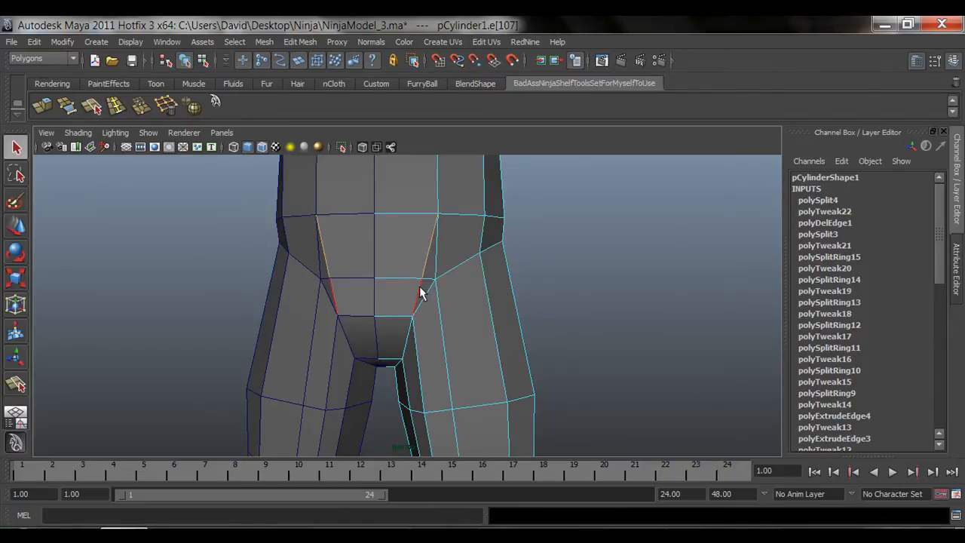
{"action": "left_click", "coordinate": [174, 111]}
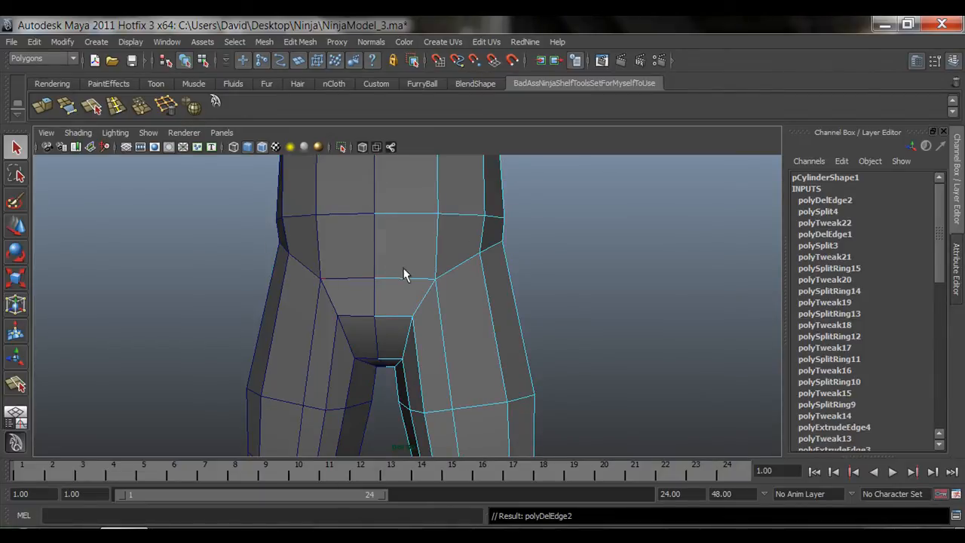
Switch to vertex editing and move the corner and centre vertices of the new front pelvis edge slightly forward
{"action": "right_click_drag", "start_coordinate": [415, 262], "coordinate": [381, 255]}
{"action": "left_click_drag", "start_coordinate": [432, 280], "coordinate": [539, 325], "text": "alt"}
{"action": "left_click", "coordinate": [334, 280]}
{"action": "key", "text": "w"}
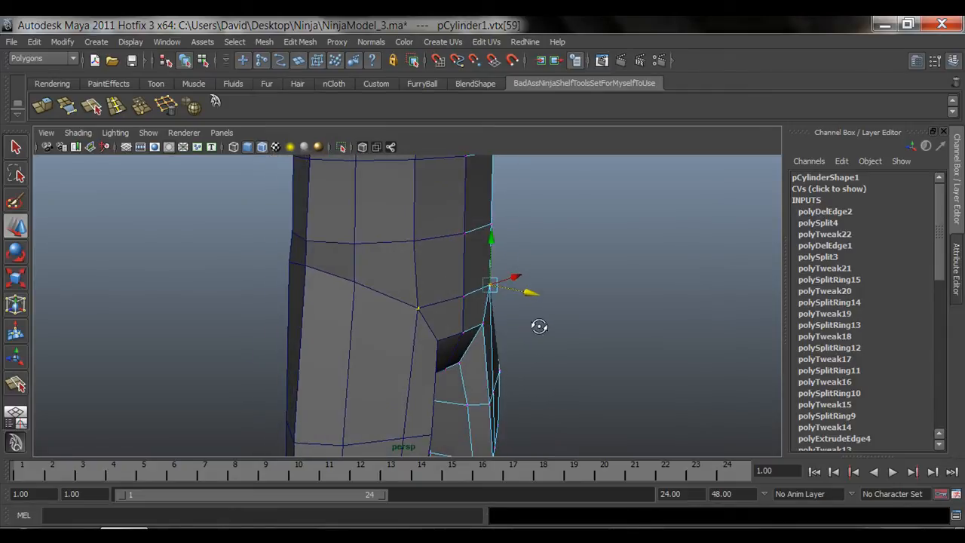
{"action": "left_click", "coordinate": [459, 301]}
{"action": "left_click_drag", "start_coordinate": [459, 301], "coordinate": [535, 287], "text": "alt"}
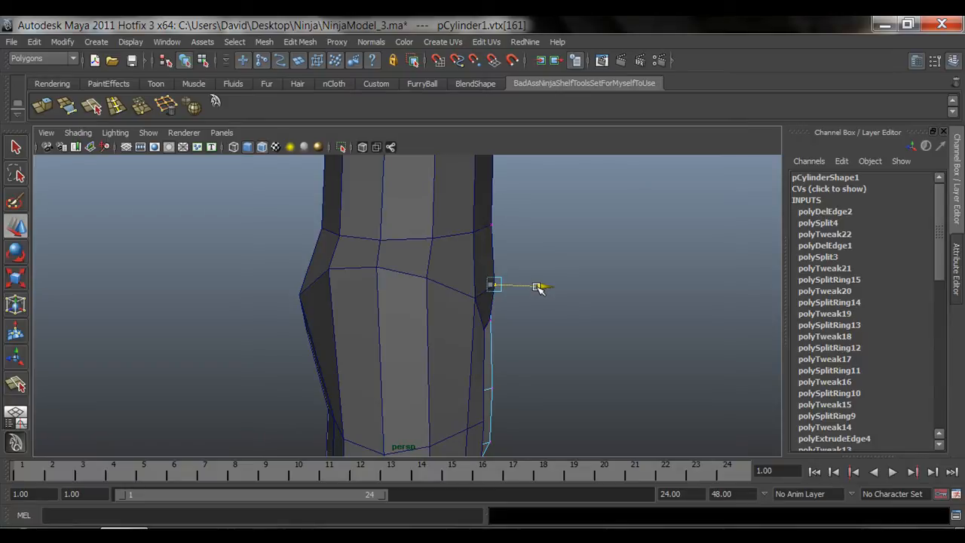
Move the lower crotch vertex beside the inner thigh sideways, closer to the body's centre line
{"action": "left_click_drag", "start_coordinate": [548, 342], "coordinate": [454, 319], "text": "alt"}
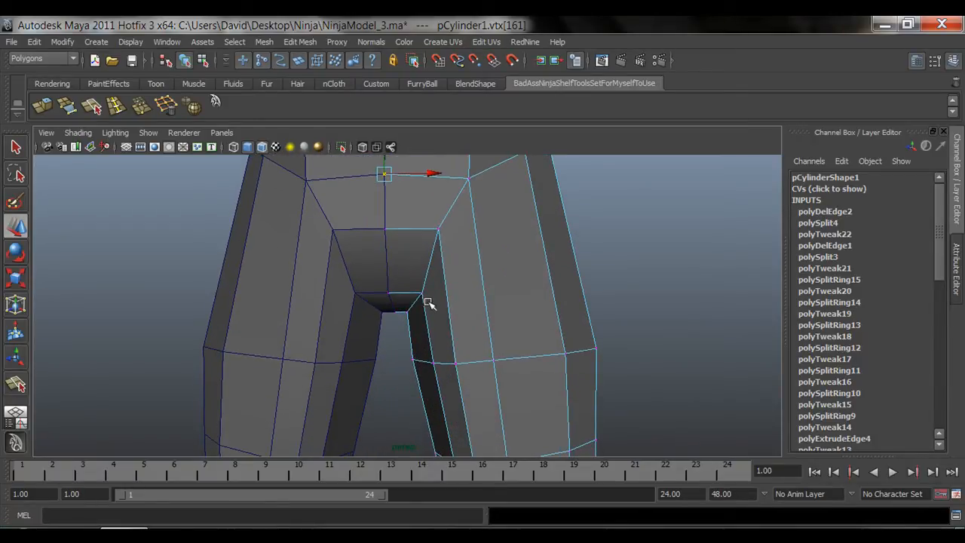
{"action": "left_click_drag", "start_coordinate": [366, 332], "coordinate": [453, 298], "text": "alt"}
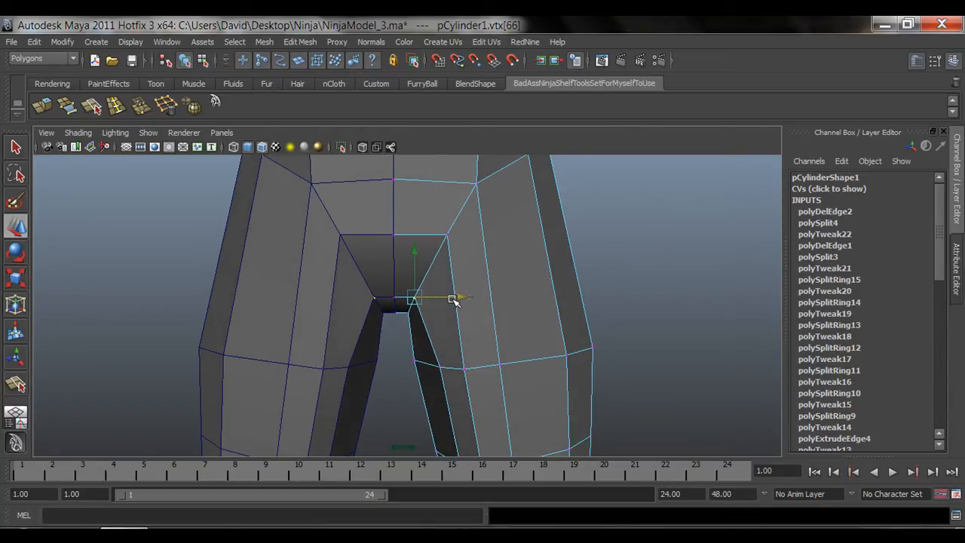
{"action": "left_click_drag", "start_coordinate": [476, 236], "coordinate": [470, 238]}
{"action": "middle_click_drag", "start_coordinate": [437, 324], "coordinate": [439, 308], "text": "alt"}
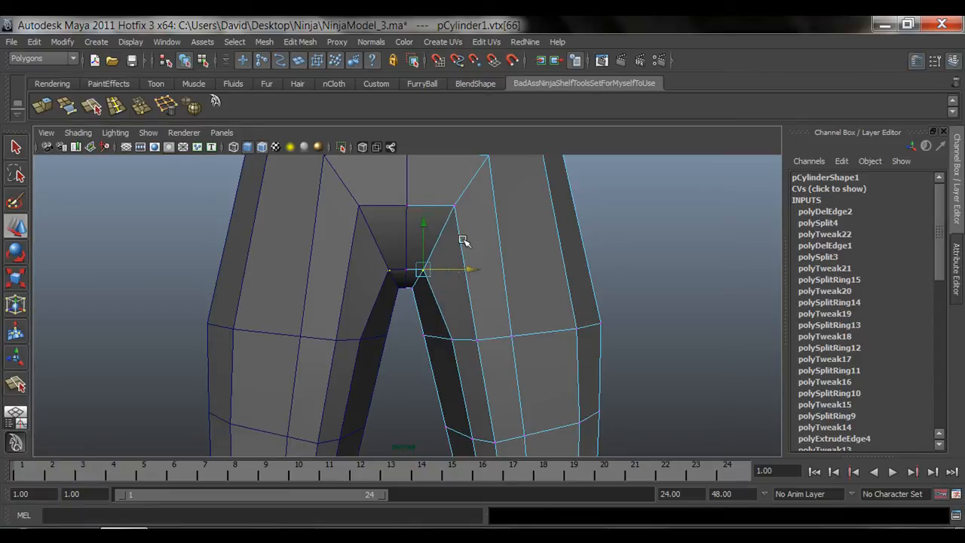
Raise the centre-line vertex of the front crotch edge above its neighbouring corner vertices
{"action": "right_click_drag", "start_coordinate": [462, 240], "coordinate": [529, 219]}
{"action": "right_click_drag", "start_coordinate": [603, 301], "coordinate": [465, 326], "text": "alt"}
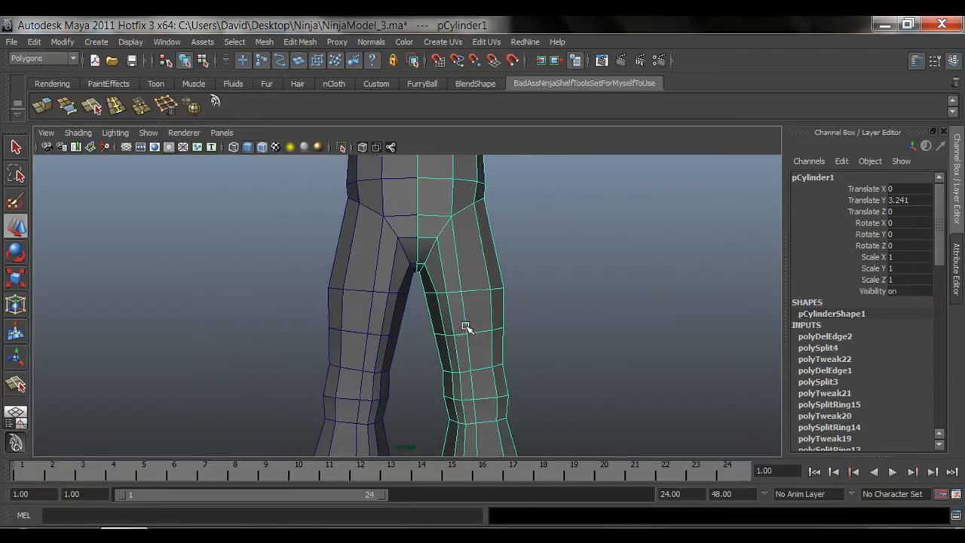
{"action": "left_click_drag", "start_coordinate": [558, 357], "coordinate": [553, 358], "text": "alt"}
{"action": "right_click_drag", "start_coordinate": [426, 316], "coordinate": [493, 310], "text": "alt"}
{"action": "middle_click_drag", "start_coordinate": [493, 290], "coordinate": [489, 321], "text": "alt"}
{"action": "right_click_drag", "start_coordinate": [433, 321], "coordinate": [464, 320], "text": "alt"}
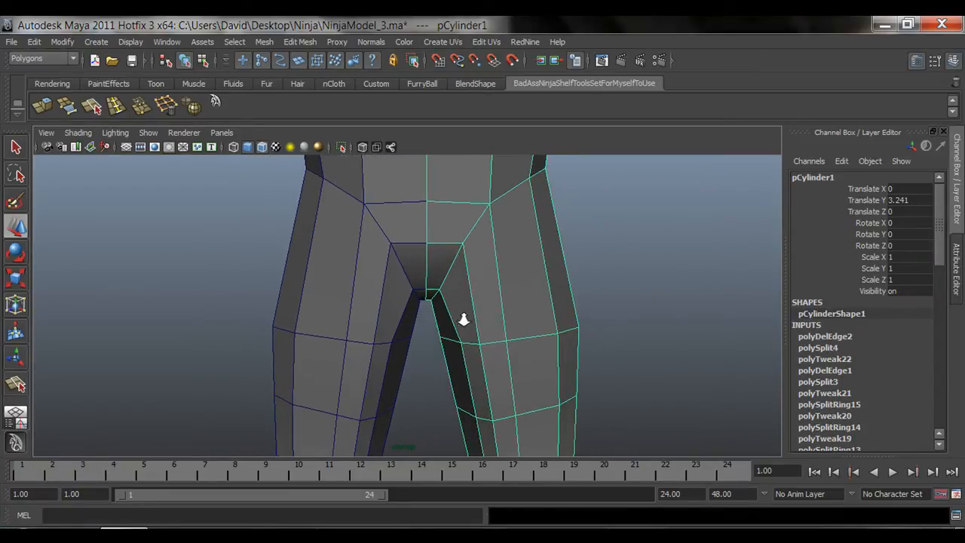
{"action": "right_click_drag", "start_coordinate": [456, 247], "coordinate": [416, 240]}
{"action": "left_click", "coordinate": [427, 242]}
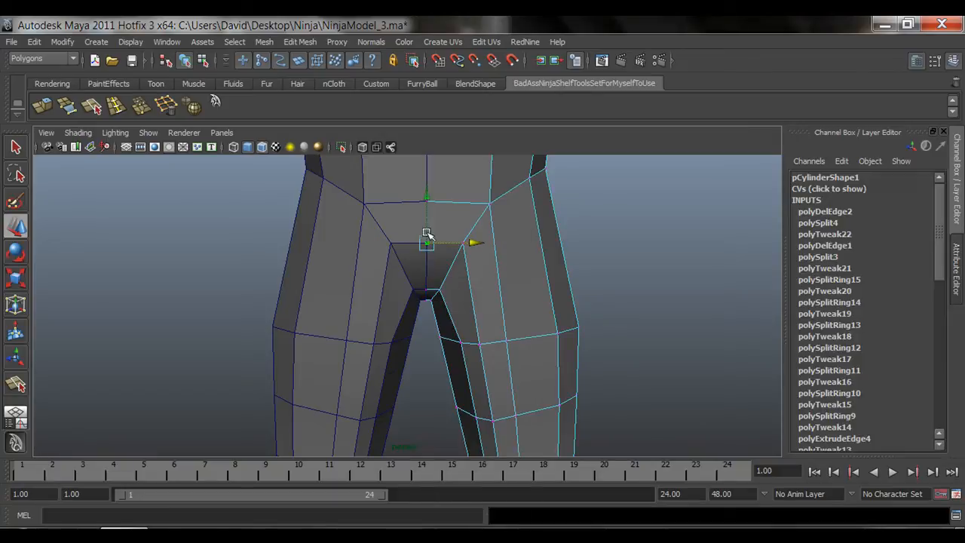
{"action": "middle_click_drag", "start_coordinate": [437, 210], "coordinate": [467, 285], "text": "alt"}
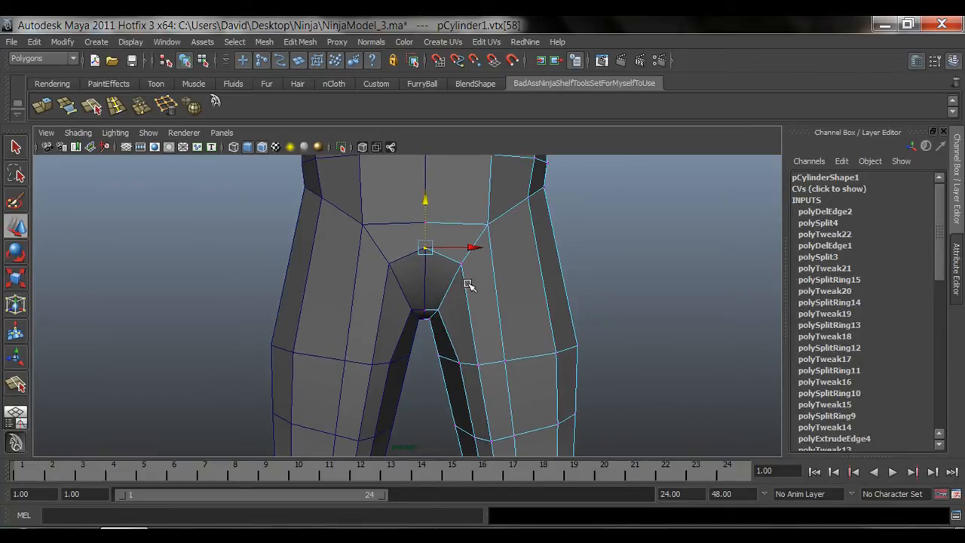
Pull the front crotch corner vertex inward and raise the centre-line vertex of the hip row above it
{"action": "left_click_drag", "start_coordinate": [491, 294], "coordinate": [468, 267], "text": "alt"}
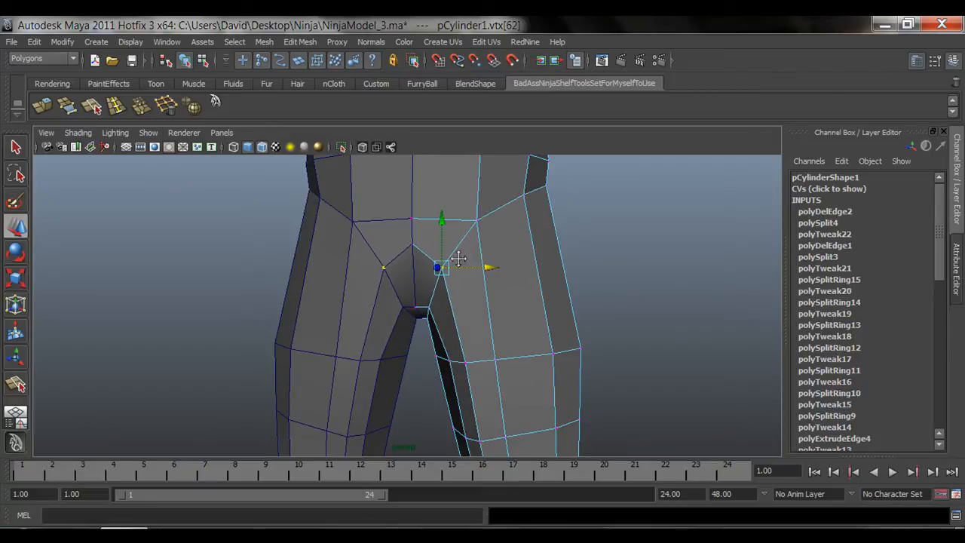
{"action": "middle_click_drag", "start_coordinate": [459, 258], "coordinate": [480, 302], "text": "alt"}
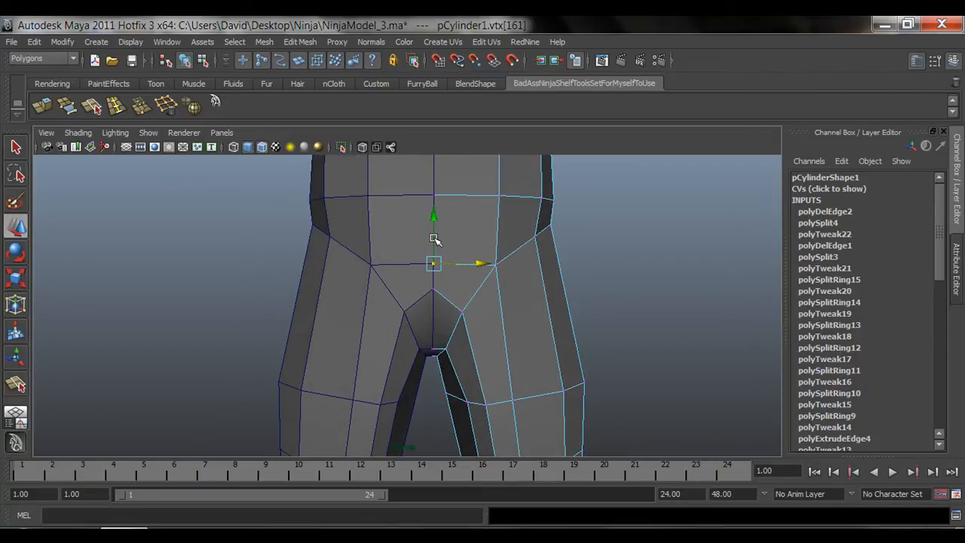
{"action": "right_click_drag", "start_coordinate": [501, 282], "coordinate": [455, 354], "text": "alt"}
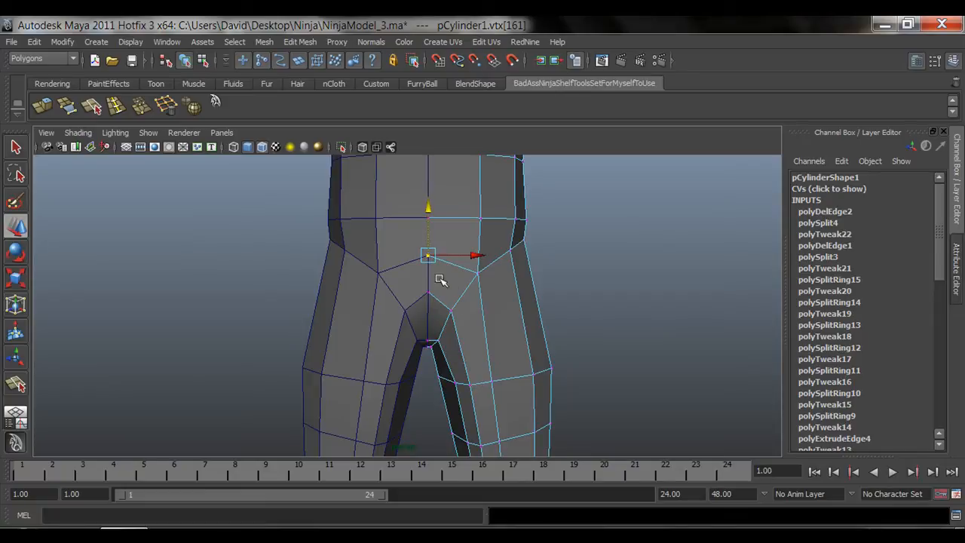
Adjust the outer front hip vertex at the top of the thigh, return to object mode and deselect the mesh
{"action": "left_click_drag", "start_coordinate": [500, 279], "coordinate": [474, 302]}
{"action": "right_click_drag", "start_coordinate": [458, 251], "coordinate": [521, 238]}
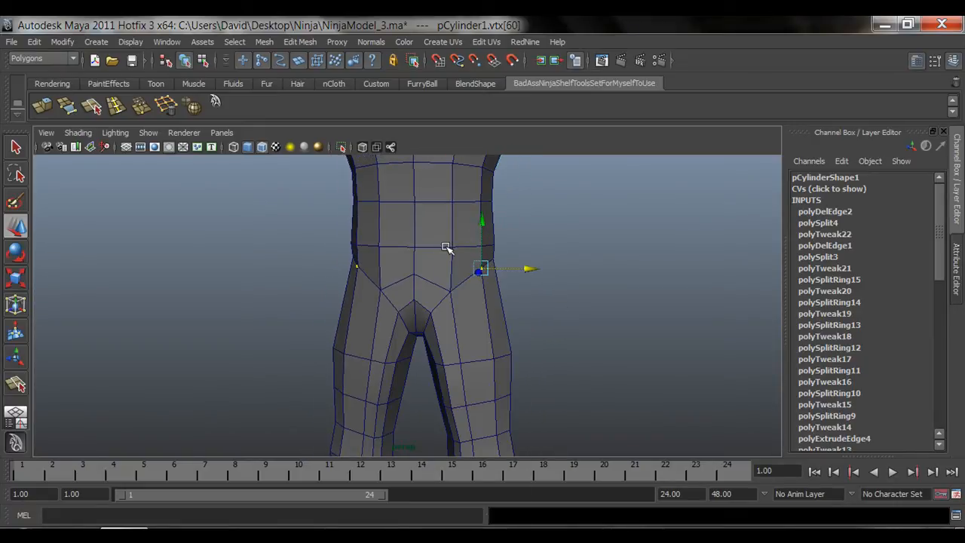
{"action": "right_click_drag", "start_coordinate": [593, 343], "coordinate": [526, 314], "text": "alt"}
{"action": "left_click", "coordinate": [590, 302]}
Select the vertical edge loop on the leg's outer front, exclude its torso edges, and reposition it to round out the leg
{"action": "right_click_drag", "start_coordinate": [591, 302], "coordinate": [486, 338], "text": "alt"}
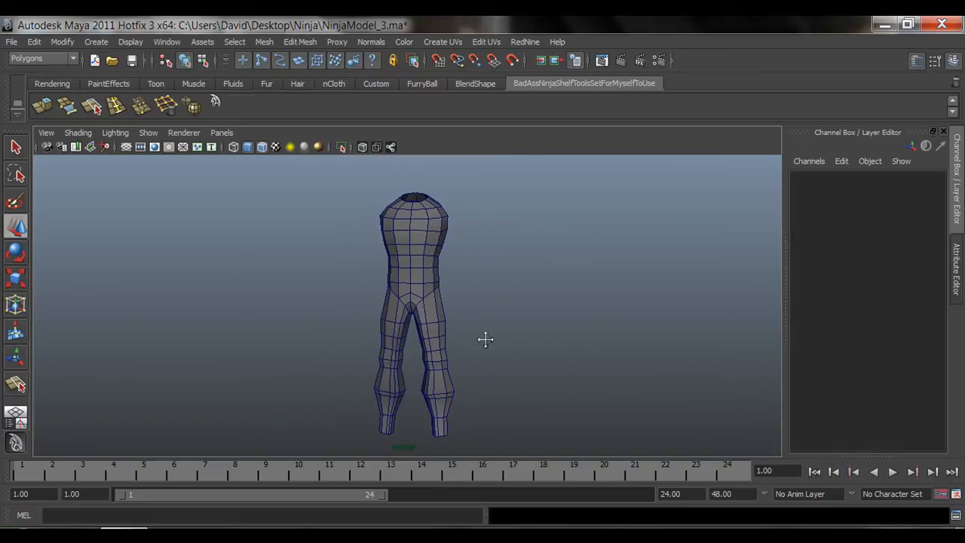
{"action": "middle_click_drag", "start_coordinate": [486, 339], "coordinate": [482, 295], "text": "alt"}
{"action": "left_click_drag", "start_coordinate": [482, 331], "coordinate": [408, 253], "text": "alt"}
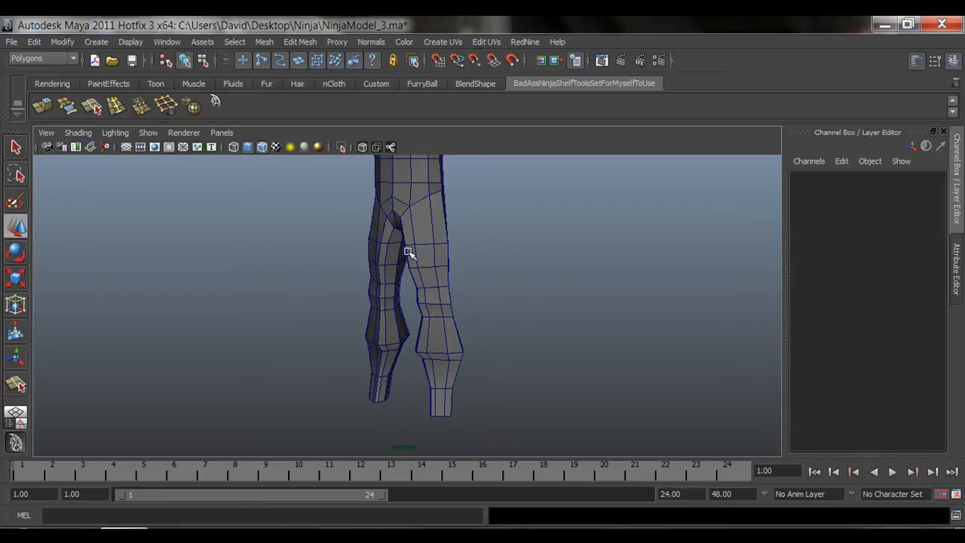
{"action": "left_click_drag", "start_coordinate": [369, 296], "coordinate": [441, 319], "text": "alt"}
{"action": "right_click_drag", "start_coordinate": [427, 277], "coordinate": [430, 247]}
{"action": "left_click_drag", "start_coordinate": [441, 297], "coordinate": [456, 361], "text": "alt"}
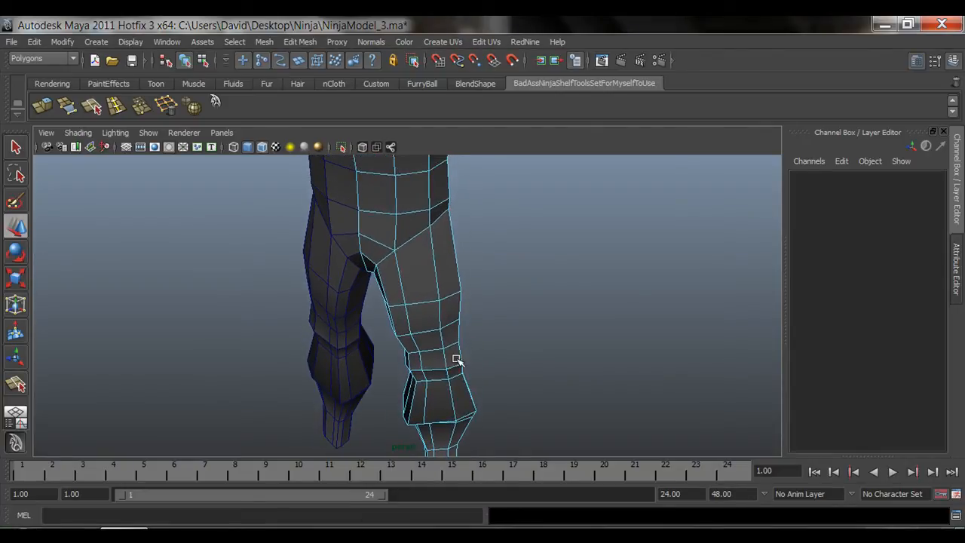
{"action": "left_click", "coordinate": [435, 263]}
{"action": "left_click_drag", "start_coordinate": [581, 381], "coordinate": [466, 304], "text": "alt"}
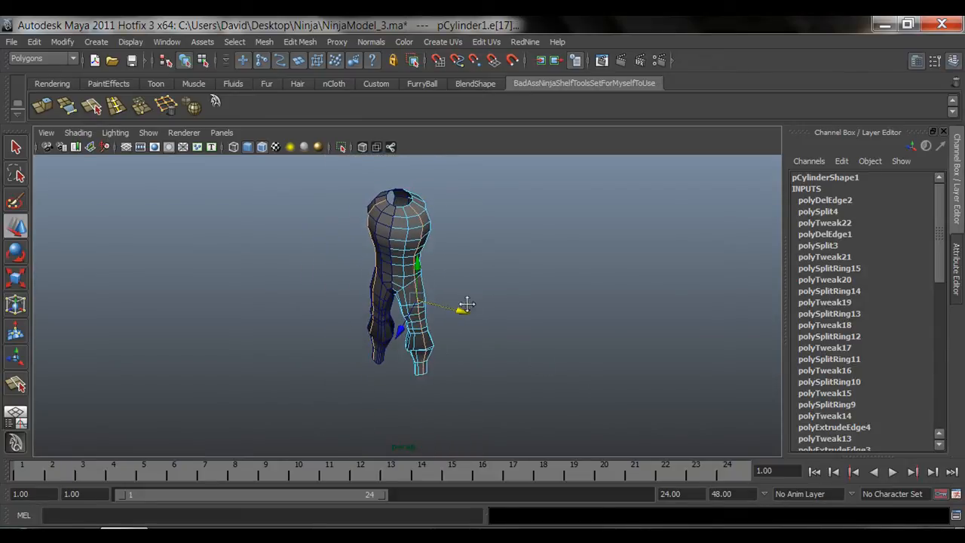
{"action": "middle_click_drag", "start_coordinate": [466, 304], "coordinate": [456, 347], "text": "alt"}
{"action": "left_click_drag", "start_coordinate": [456, 347], "coordinate": [431, 329], "text": "alt"}
{"action": "right_click_drag", "start_coordinate": [431, 329], "coordinate": [504, 324], "text": "alt"}
{"action": "middle_click_drag", "start_coordinate": [506, 280], "coordinate": [484, 330], "text": "alt"}
{"action": "key", "text": "q"}
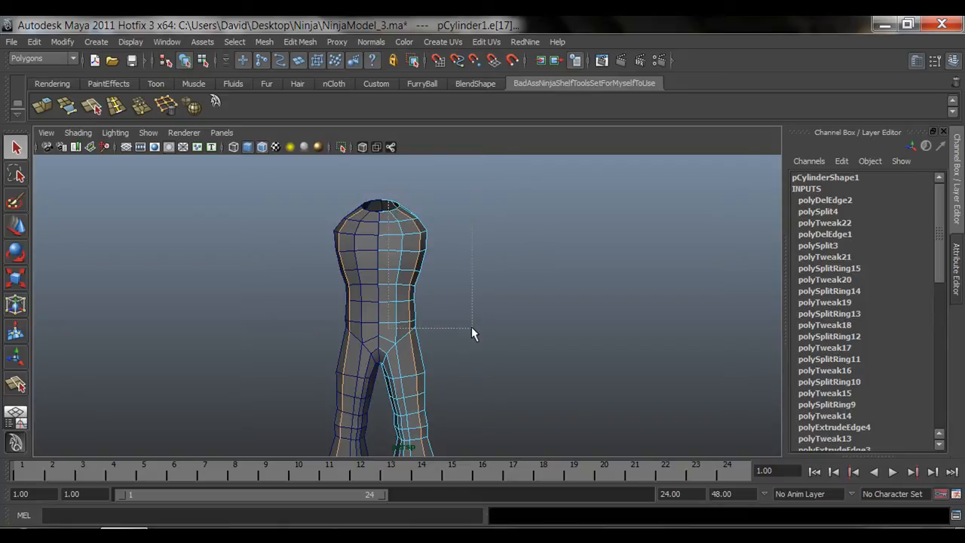
{"action": "left_click_drag", "start_coordinate": [472, 333], "coordinate": [452, 362]}
{"action": "key", "text": "w"}
{"action": "left_click_drag", "start_coordinate": [334, 362], "coordinate": [415, 272], "text": "alt"}
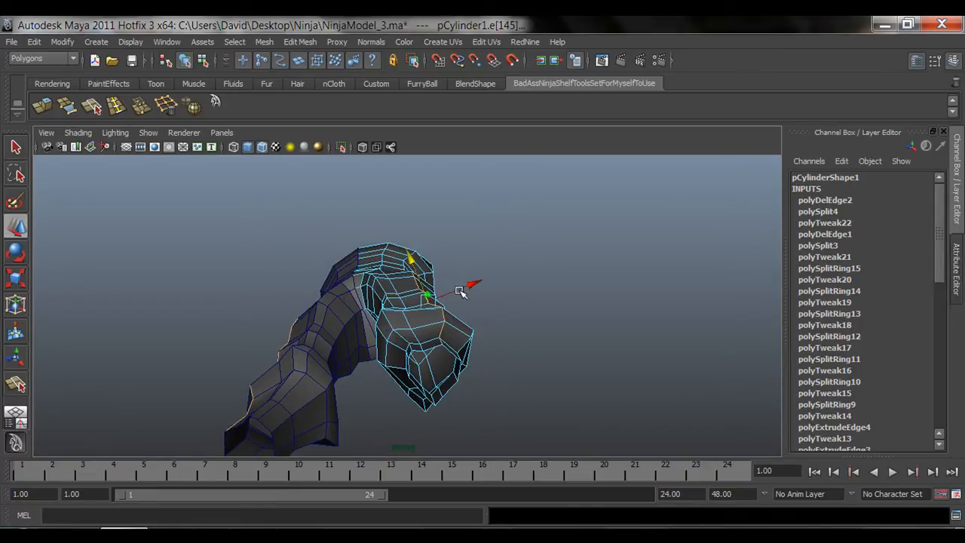
{"action": "left_click_drag", "start_coordinate": [461, 292], "coordinate": [414, 363], "text": "alt"}
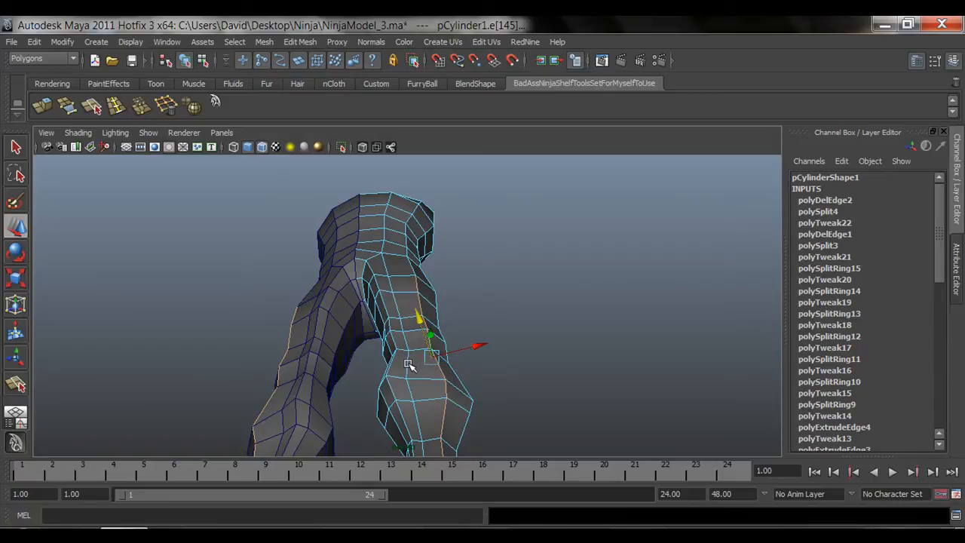
Select the vertical edges down the middle of the leg's front and shift them in depth to round the leg
{"action": "double_click", "coordinate": [422, 325]}
{"action": "left_click_drag", "start_coordinate": [425, 288], "coordinate": [418, 360], "text": "alt"}
{"action": "middle_click_drag", "start_coordinate": [419, 323], "coordinate": [420, 237], "text": "alt"}
{"action": "left_click_drag", "start_coordinate": [420, 237], "coordinate": [385, 236], "text": "alt"}
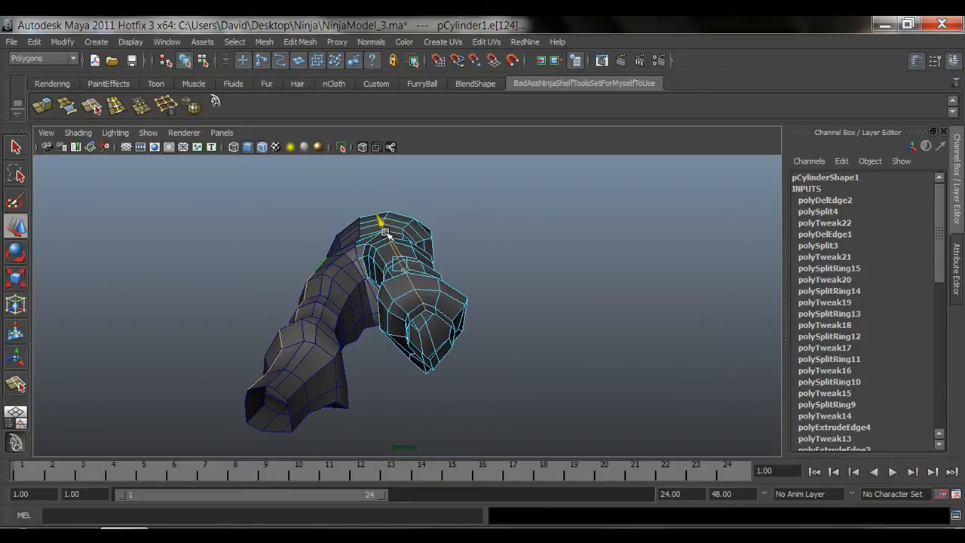
Select the vertical edges along the back of the leg and shift them sideways to round its cross-section
{"action": "left_click_drag", "start_coordinate": [393, 326], "coordinate": [409, 351], "text": "alt"}
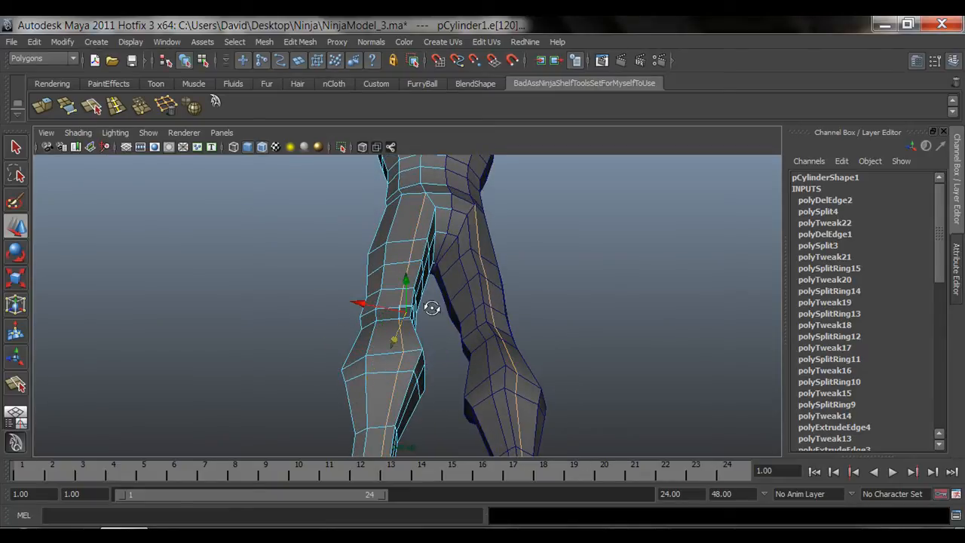
{"action": "left_click_drag", "start_coordinate": [432, 307], "coordinate": [391, 264], "text": "alt"}
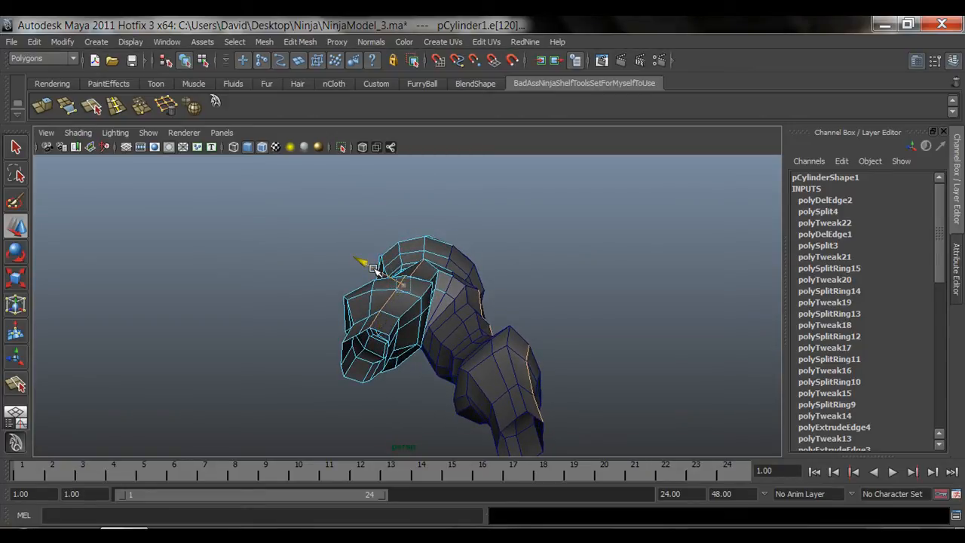
{"action": "left_click_drag", "start_coordinate": [358, 293], "coordinate": [424, 305], "text": "alt"}
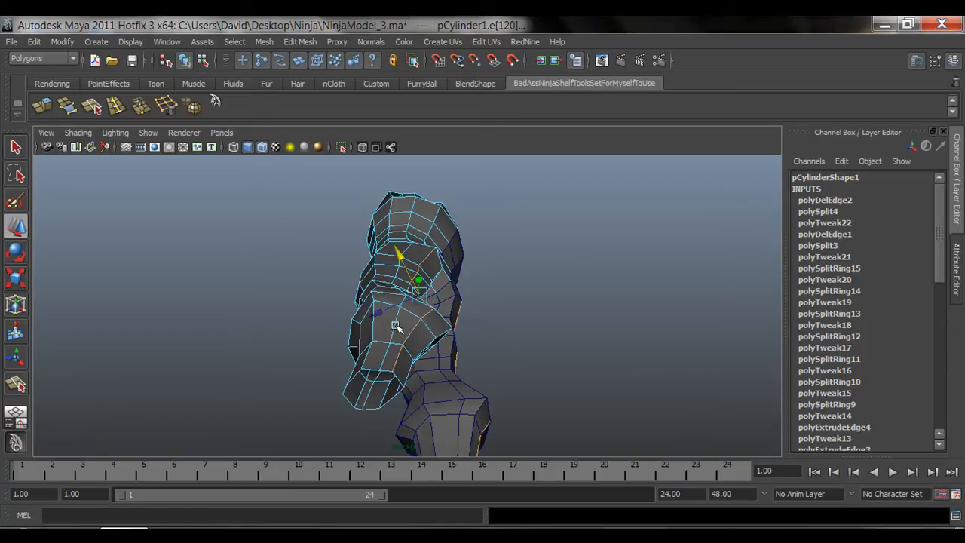
Select the vertical edge loop on the leg's outer side without its torso edges, shift it sideways, and return to object mode
{"action": "left_click_drag", "start_coordinate": [450, 249], "coordinate": [400, 249], "text": "alt"}
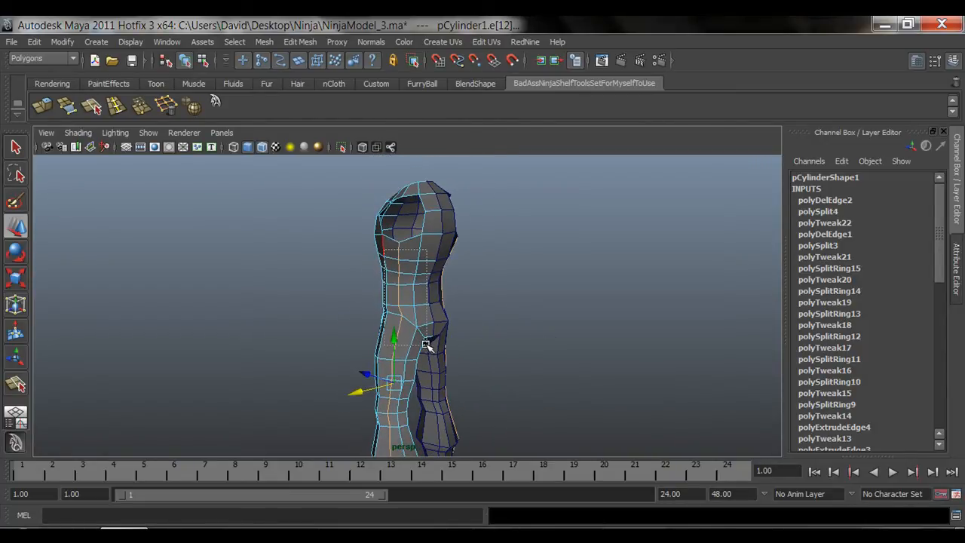
{"action": "left_click", "coordinate": [436, 398]}
{"action": "left_click_drag", "start_coordinate": [436, 398], "coordinate": [453, 325], "text": "alt"}
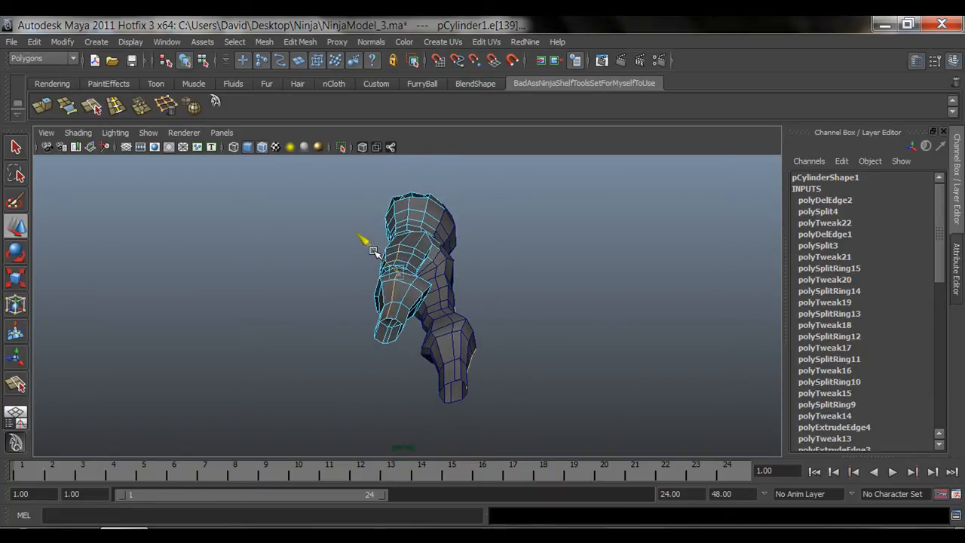
{"action": "left_click_drag", "start_coordinate": [372, 256], "coordinate": [515, 341], "text": "alt"}
{"action": "right_click_drag", "start_coordinate": [448, 280], "coordinate": [510, 261]}
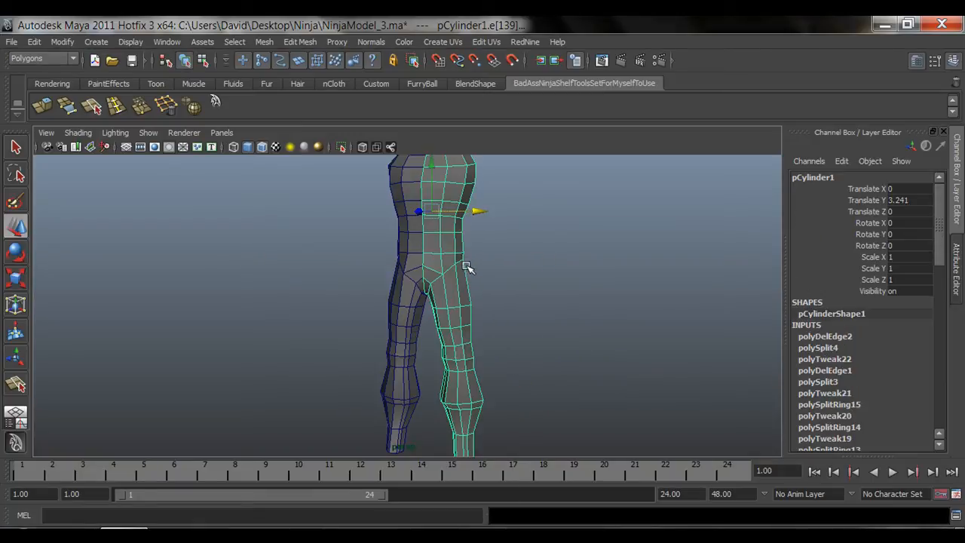
Examine the rounded legs and the open ankle ends from several angles
{"action": "scroll", "coordinate": [491, 307], "scroll_direction": "down", "scroll_amount": 4}
{"action": "left_click", "coordinate": [510, 315]}
{"action": "left_click_drag", "start_coordinate": [536, 265], "coordinate": [522, 295], "text": "alt"}
{"action": "middle_click_drag", "start_coordinate": [333, 406], "coordinate": [321, 290], "text": "alt"}
{"action": "right_click_drag", "start_coordinate": [321, 289], "coordinate": [570, 269], "text": "alt"}
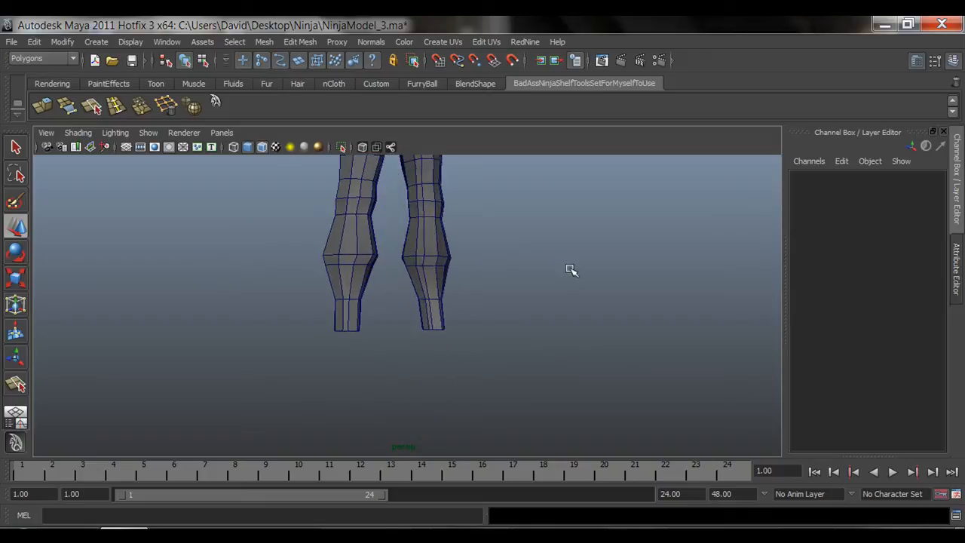
{"action": "left_click_drag", "start_coordinate": [411, 335], "coordinate": [507, 296], "text": "alt"}
{"action": "scroll", "coordinate": [311, 340], "scroll_direction": "up", "scroll_amount": 3}
{"action": "left_click_drag", "start_coordinate": [310, 341], "coordinate": [339, 374], "text": "alt"}
Extrude the open edge loop at the bottom of the leg downward, then tilt and scale it to match the ankle sketch
{"action": "key", "text": "space"}
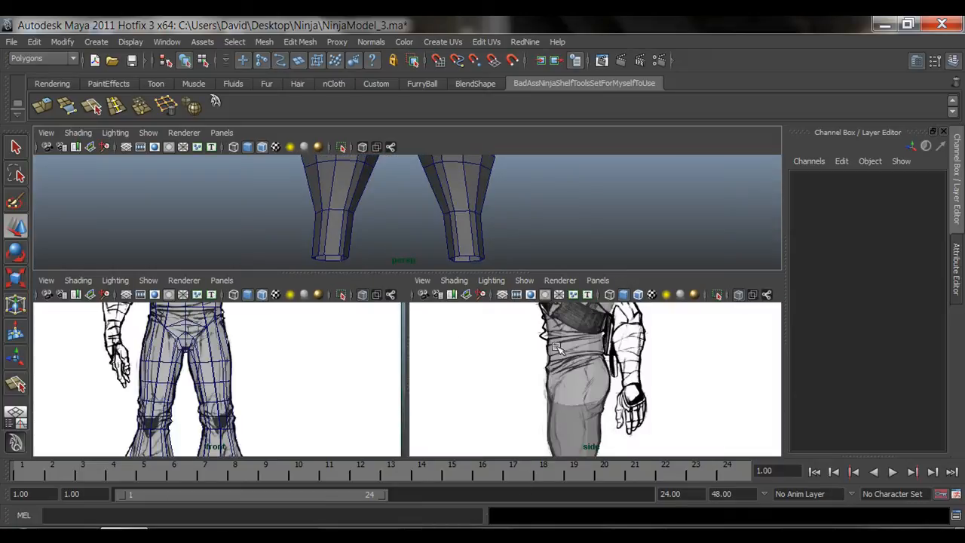
{"action": "key", "text": "space"}
{"action": "right_click_drag", "start_coordinate": [593, 409], "coordinate": [351, 339], "text": "alt"}
{"action": "middle_click_drag", "start_coordinate": [351, 339], "coordinate": [384, 234], "text": "alt"}
{"action": "middle_click_drag", "start_coordinate": [448, 384], "coordinate": [438, 334], "text": "alt"}
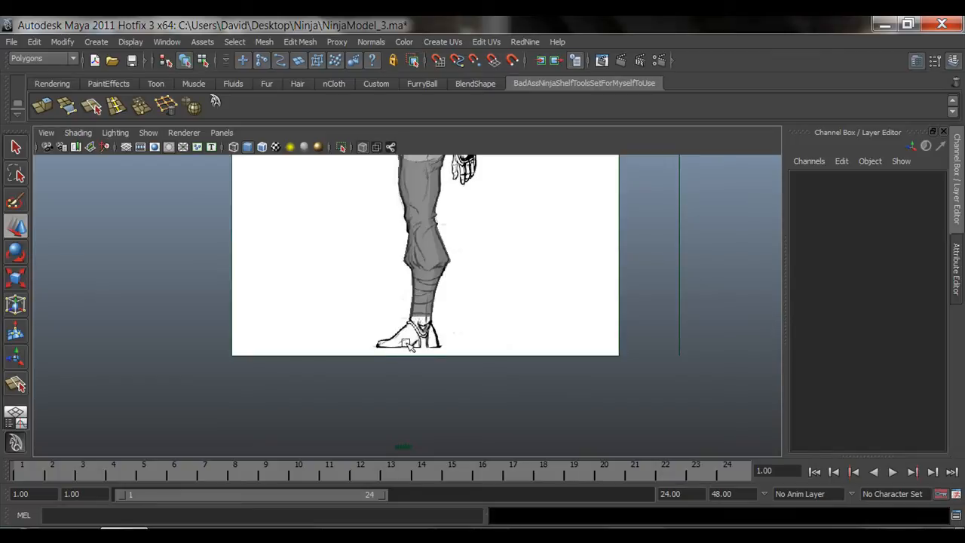
{"action": "left_click", "coordinate": [424, 289]}
{"action": "scroll", "coordinate": [425, 290], "scroll_direction": "up", "scroll_amount": 5}
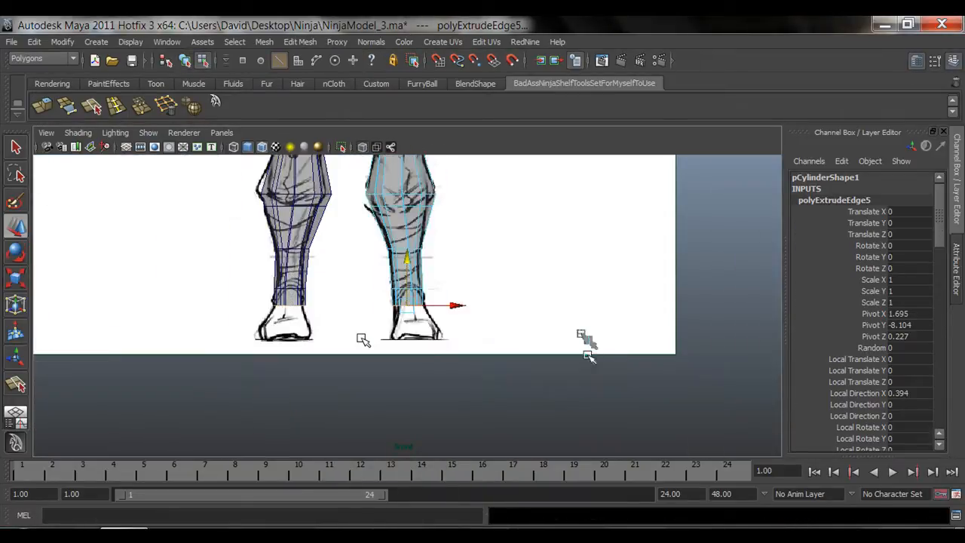
{"action": "scroll", "coordinate": [422, 324], "scroll_direction": "up", "scroll_amount": 5}
{"action": "key", "text": "e"}
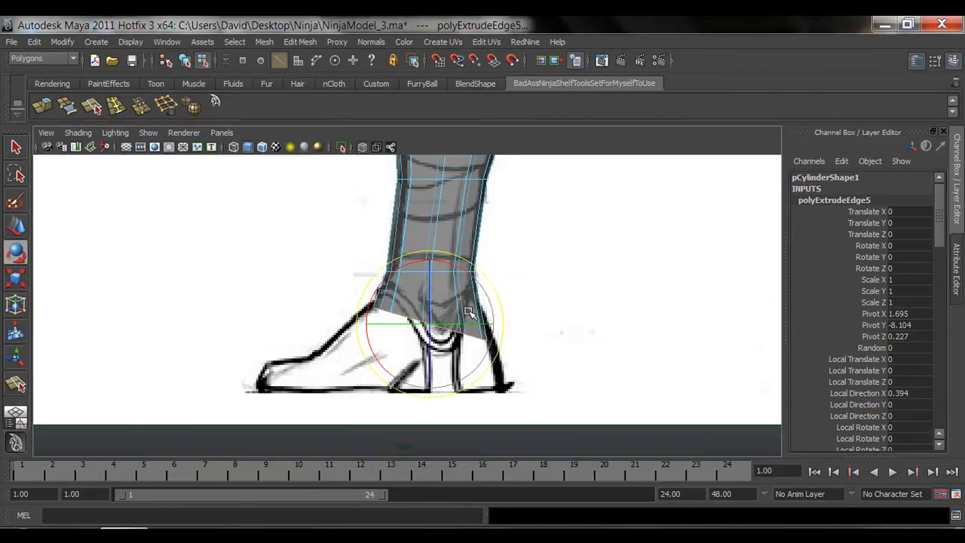
{"action": "key", "text": "r"}
{"action": "left_click_drag", "start_coordinate": [494, 324], "coordinate": [501, 324]}
Extrude the ankle edge loop again down towards the sole and scale it to fit the heel and instep sketch
{"action": "left_click", "coordinate": [43, 106]}
{"action": "key", "text": "w"}
{"action": "left_click_drag", "start_coordinate": [429, 300], "coordinate": [430, 341]}
{"action": "key", "text": "r"}
{"action": "left_click_drag", "start_coordinate": [496, 364], "coordinate": [514, 364]}
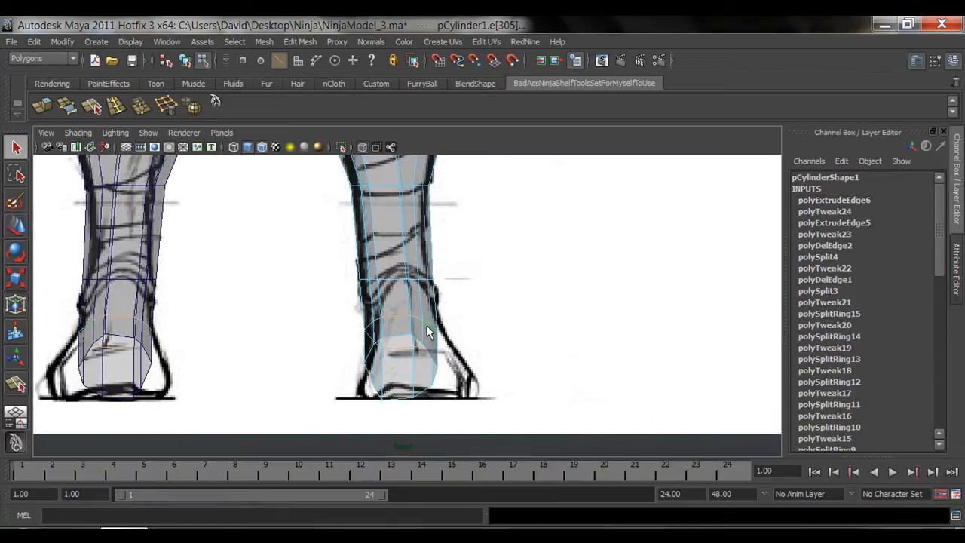
Extrude the foot's open edge loop forward towards the toes, rotate it upright and scale it to the foot's height
{"action": "key", "text": "q"}
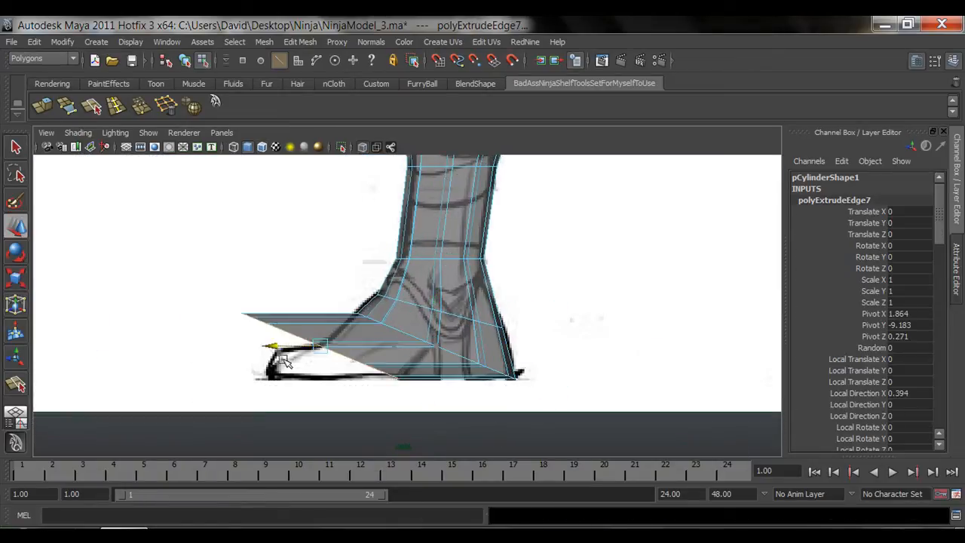
{"action": "key", "text": "e"}
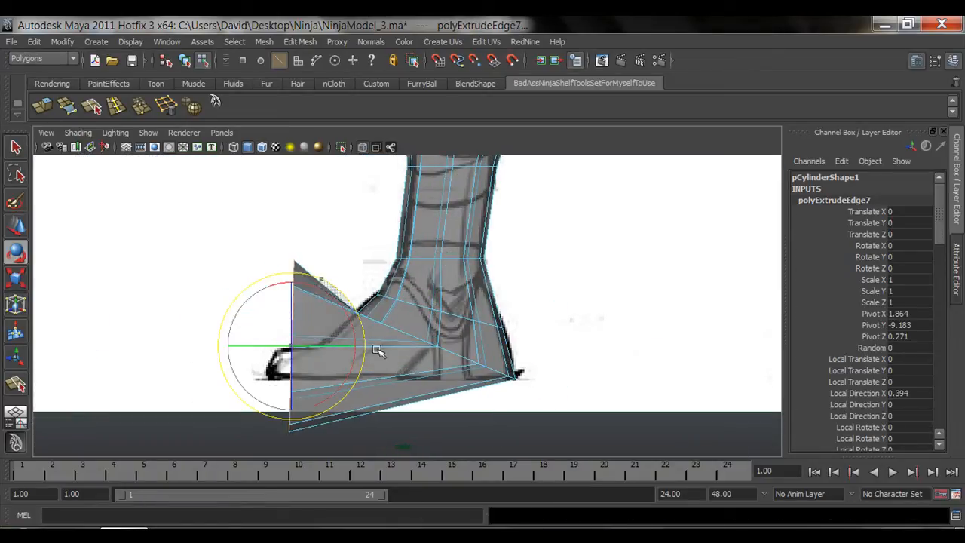
{"action": "left_click_drag", "start_coordinate": [377, 351], "coordinate": [354, 391]}
{"action": "key", "text": "w"}
{"action": "key", "text": "space"}
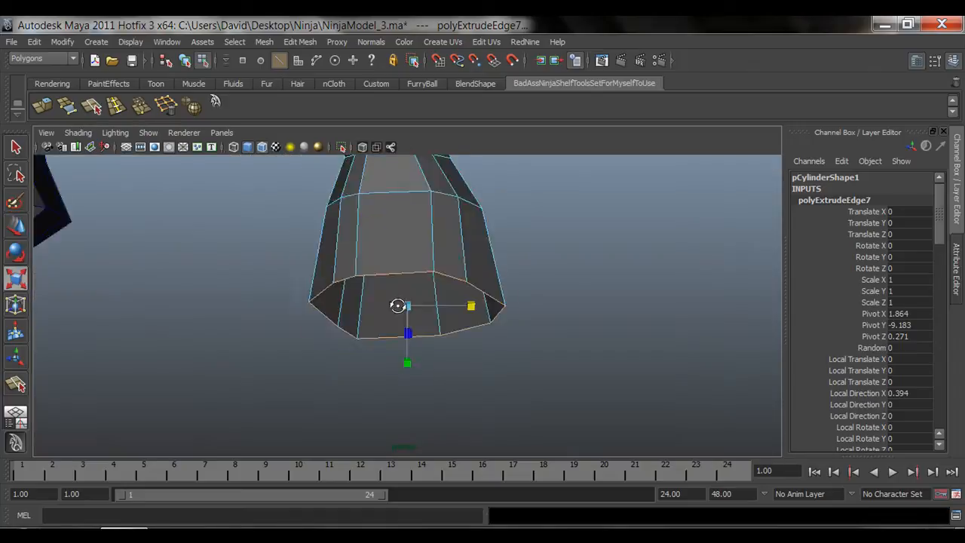
{"action": "left_click_drag", "start_coordinate": [398, 305], "coordinate": [407, 302], "text": "alt"}
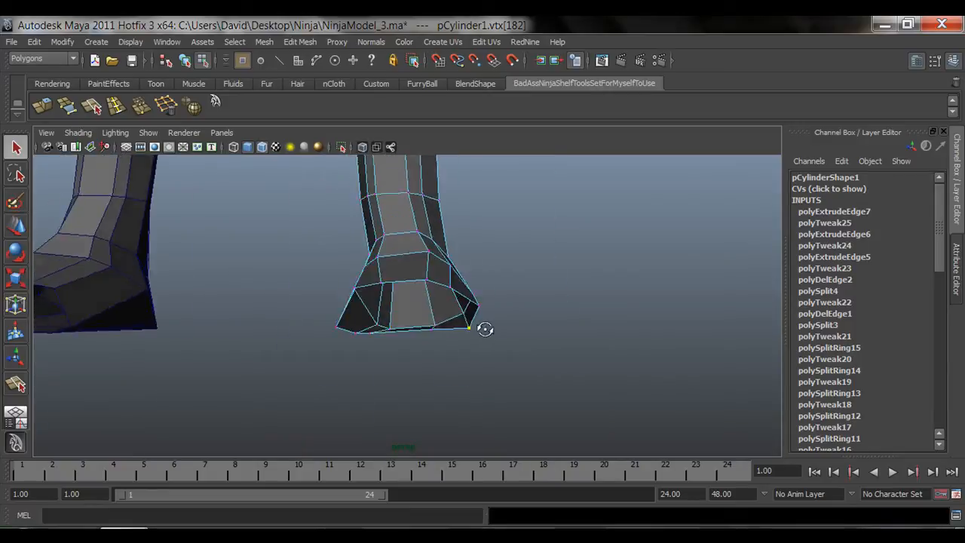
Align the vertices of the front foot opening with the sketch's sole and instep, then select the opening's border edge loop
{"action": "left_click", "coordinate": [429, 326]}
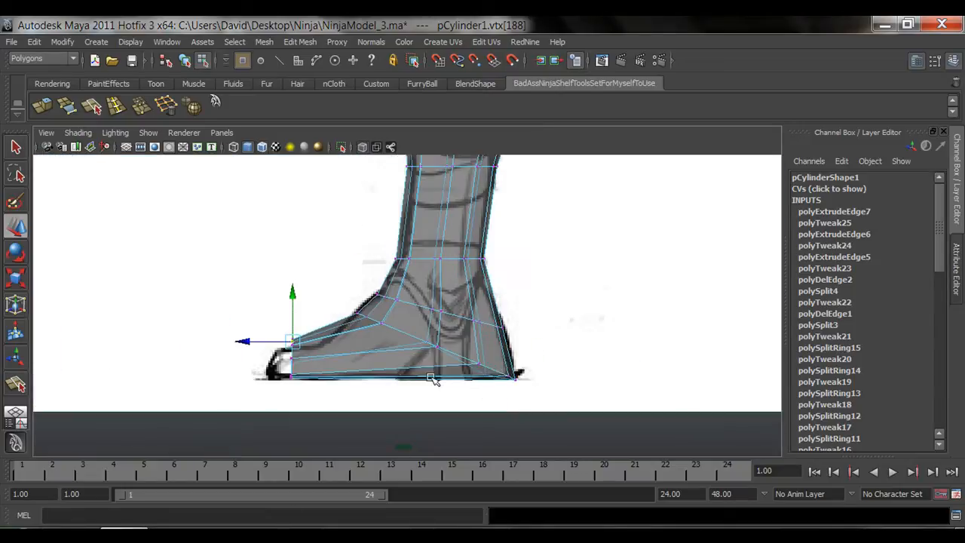
{"action": "left_click_drag", "start_coordinate": [542, 332], "coordinate": [319, 378]}
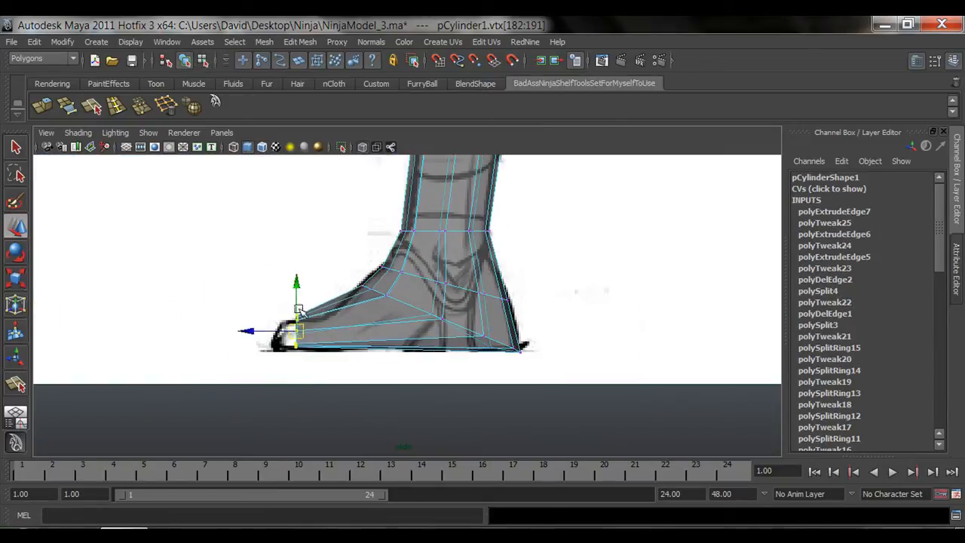
{"action": "right_click", "coordinate": [299, 310]}
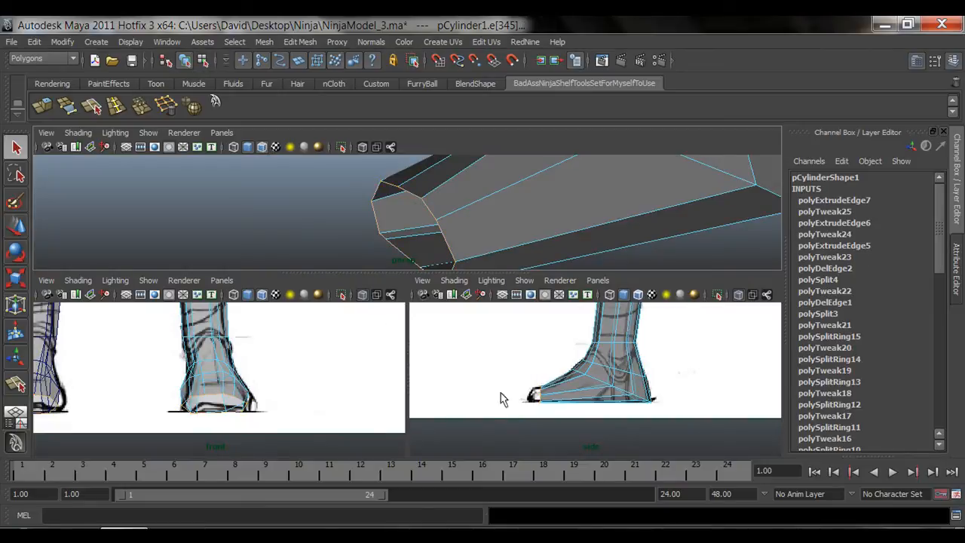
Extrude the foot's front opening border forward and scale the new edge loop down to form the toe tip
{"action": "key", "text": "ctrl+e"}
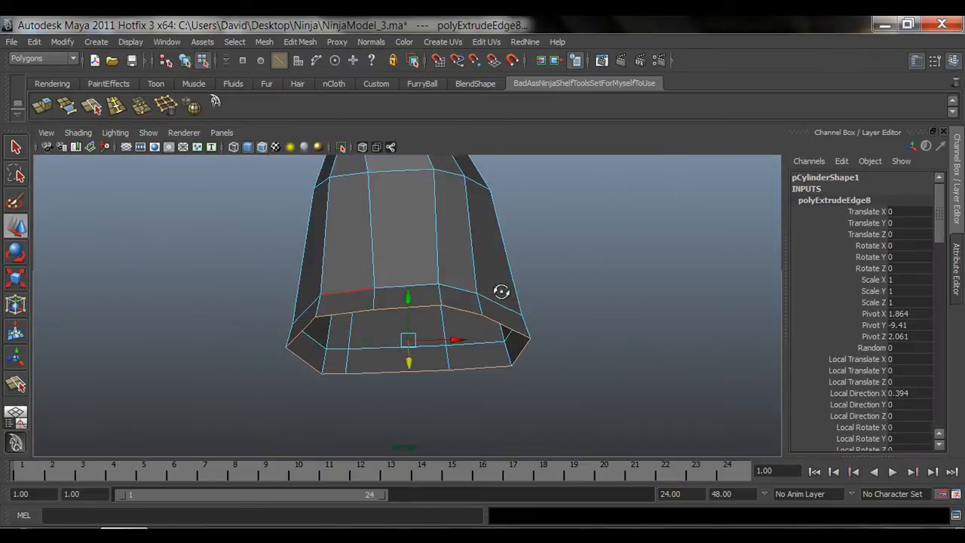
{"action": "left_click_drag", "start_coordinate": [501, 290], "coordinate": [503, 290], "text": "alt"}
{"action": "key", "text": "r"}
{"action": "left_click_drag", "start_coordinate": [472, 340], "coordinate": [431, 350]}
{"action": "right_click_drag", "start_coordinate": [462, 294], "coordinate": [422, 302]}
{"action": "left_click_drag", "start_coordinate": [315, 333], "coordinate": [422, 346], "text": "alt"}
{"action": "key", "text": "space"}
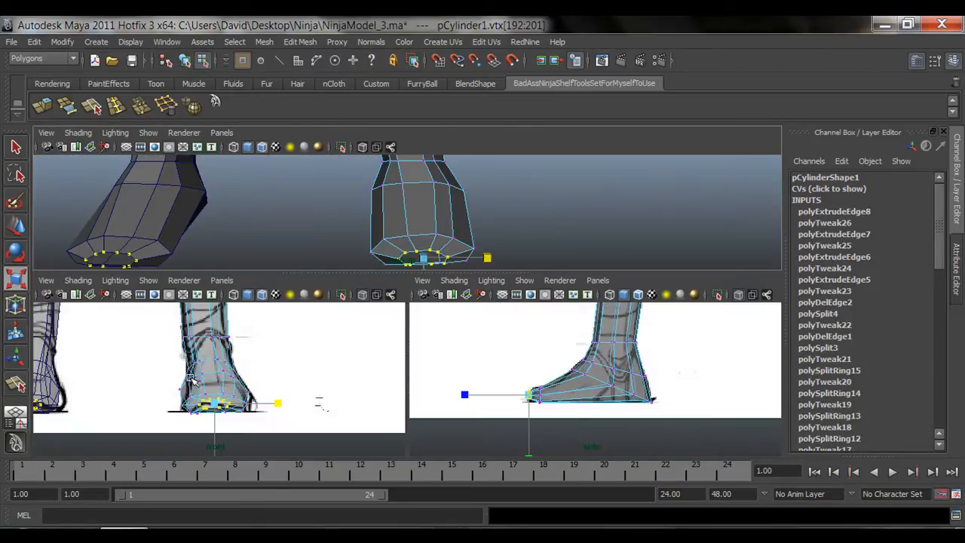
Adjust individual vertices around the toe-tip opening to even out its outline, then leave component editing
{"action": "key", "text": "space"}
{"action": "left_click_drag", "start_coordinate": [482, 384], "coordinate": [407, 400], "text": "alt"}
{"action": "left_click", "coordinate": [466, 345]}
{"action": "left_click", "coordinate": [445, 350]}
{"action": "left_click", "coordinate": [383, 361]}
{"action": "left_click_drag", "start_coordinate": [413, 367], "coordinate": [446, 276], "text": "alt"}
{"action": "key", "text": "q"}
{"action": "right_click_drag", "start_coordinate": [446, 276], "coordinate": [511, 260]}
{"action": "left_click_drag", "start_coordinate": [510, 261], "coordinate": [568, 413], "text": "alt"}
{"action": "left_click", "coordinate": [569, 414]}
Align the instep and inner sole vertices of the foot with the front reference sketch
{"action": "key", "text": "space"}
{"action": "key", "text": "space"}
{"action": "left_click", "coordinate": [388, 330]}
{"action": "right_click_drag", "start_coordinate": [383, 280], "coordinate": [325, 280]}
{"action": "key", "text": "w"}
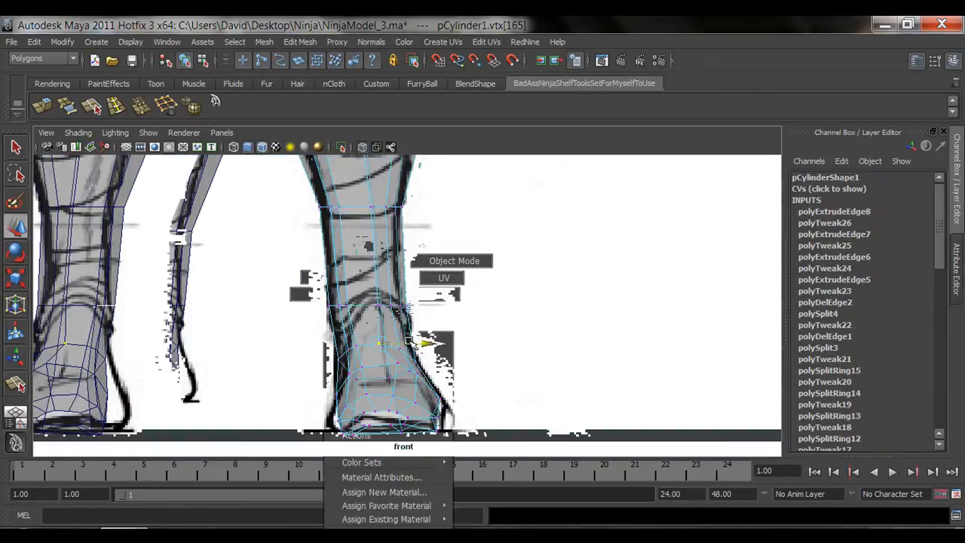
{"action": "left_click", "coordinate": [392, 394]}
{"action": "middle_click_drag", "start_coordinate": [383, 394], "coordinate": [390, 375], "text": "alt"}
{"action": "left_click", "coordinate": [345, 400]}
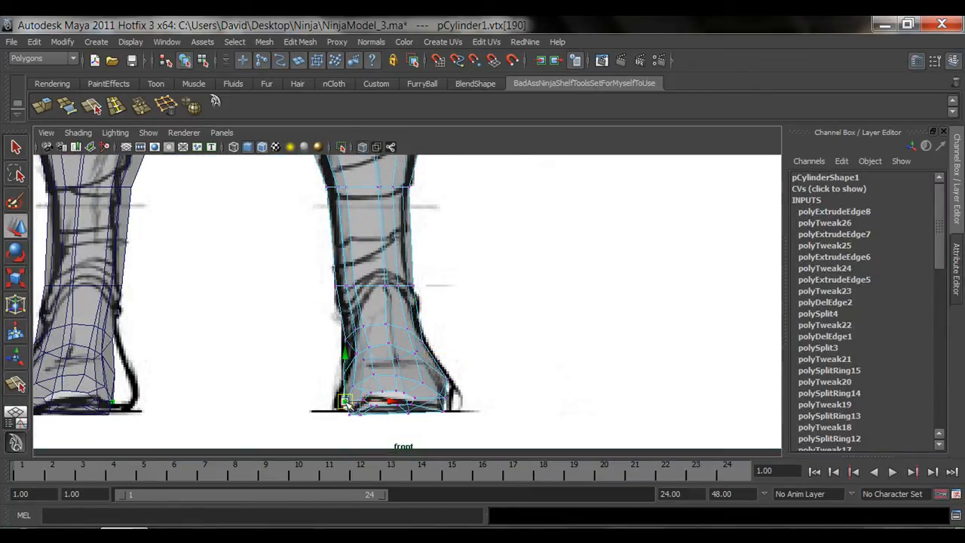
Select an edge on the underside of the foot and adjust its position along the sole
{"action": "key", "text": "q"}
{"action": "key", "text": "space"}
{"action": "key", "text": "space"}
{"action": "left_click_drag", "start_coordinate": [448, 236], "coordinate": [527, 364], "text": "alt"}
{"action": "right_click_drag", "start_coordinate": [442, 280], "coordinate": [441, 242]}
{"action": "left_click", "coordinate": [410, 332]}
{"action": "key", "text": "w"}
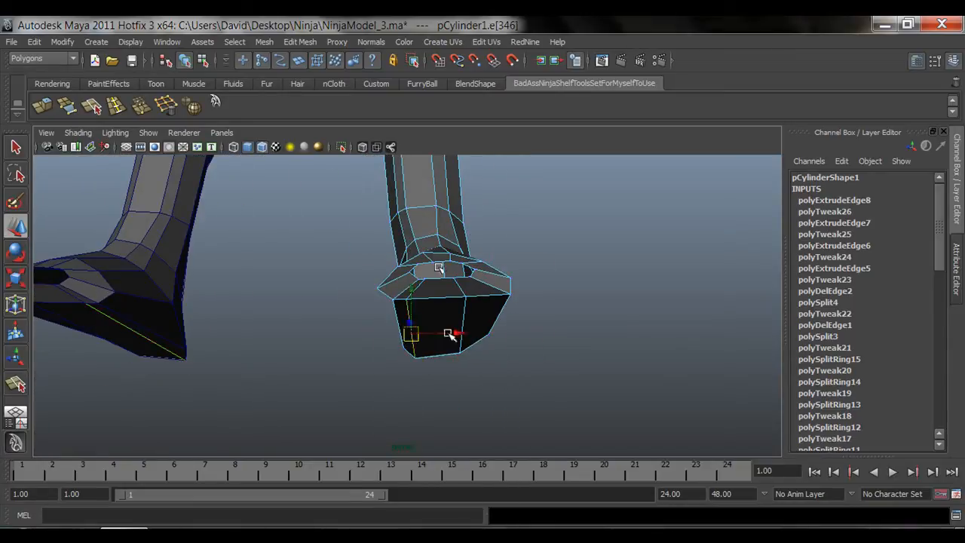
{"action": "left_click_drag", "start_coordinate": [450, 336], "coordinate": [485, 278], "text": "alt"}
{"action": "right_click_drag", "start_coordinate": [485, 278], "coordinate": [445, 279]}
{"action": "left_click_drag", "start_coordinate": [446, 280], "coordinate": [447, 358], "text": "alt"}
Reposition the side vertex of the ankle loop to round out the back of the ankle
{"action": "right_click_drag", "start_coordinate": [463, 284], "coordinate": [520, 267]}
{"action": "left_click_drag", "start_coordinate": [520, 267], "coordinate": [411, 362], "text": "alt"}
{"action": "scroll", "coordinate": [367, 366], "scroll_direction": "down", "scroll_amount": 3}
{"action": "scroll", "coordinate": [412, 361], "scroll_direction": "up", "scroll_amount": 3}
{"action": "right_click_drag", "start_coordinate": [565, 350], "coordinate": [512, 350]}
{"action": "left_click", "coordinate": [402, 347]}
{"action": "left_click_drag", "start_coordinate": [362, 346], "coordinate": [379, 345]}
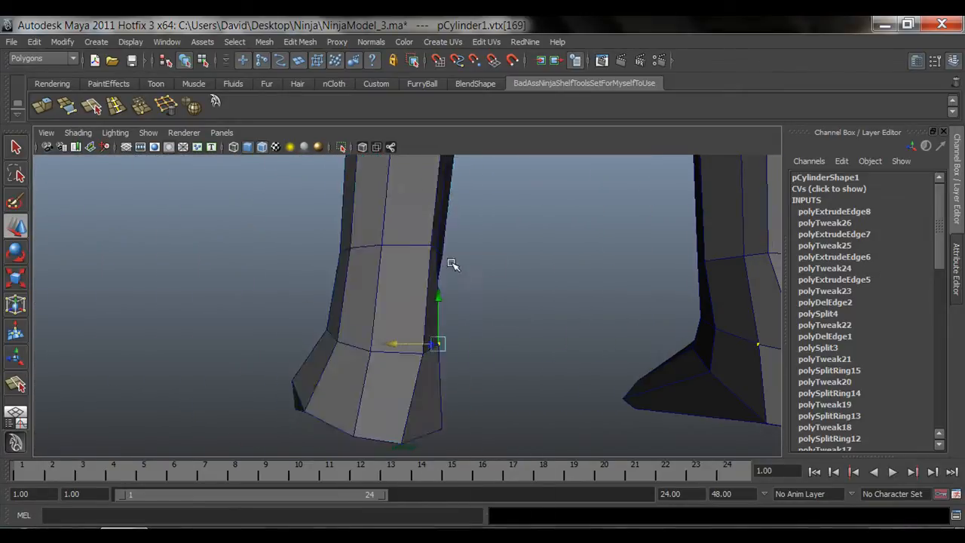
Insert an edge loop around the foot between the ankle and the heel
{"action": "left_click", "coordinate": [116, 105]}
{"action": "left_click", "coordinate": [348, 395]}
{"action": "mouse_move", "coordinate": [362, 392]}
{"action": "left_mouse_down", "text": "alt"}
{"action": "mouse_move", "coordinate": [448, 450]}
{"action": "mouse_move", "coordinate": [332, 440]}
{"action": "mouse_move", "coordinate": [365, 377]}
{"action": "left_mouse_up", "text": "alt"}
{"action": "key", "text": "q"}
{"action": "right_click_drag", "start_coordinate": [363, 376], "coordinate": [317, 376]}
{"action": "left_click_drag", "start_coordinate": [332, 441], "coordinate": [534, 381], "text": "alt"}
{"action": "right_click_drag", "start_coordinate": [534, 381], "coordinate": [438, 277], "text": "alt"}
{"action": "right_click_drag", "start_coordinate": [439, 276], "coordinate": [502, 260]}
{"action": "left_click", "coordinate": [519, 371]}
{"action": "right_click_drag", "start_coordinate": [518, 371], "coordinate": [485, 353], "text": "alt"}
{"action": "left_click_drag", "start_coordinate": [486, 353], "coordinate": [267, 226], "text": "alt"}
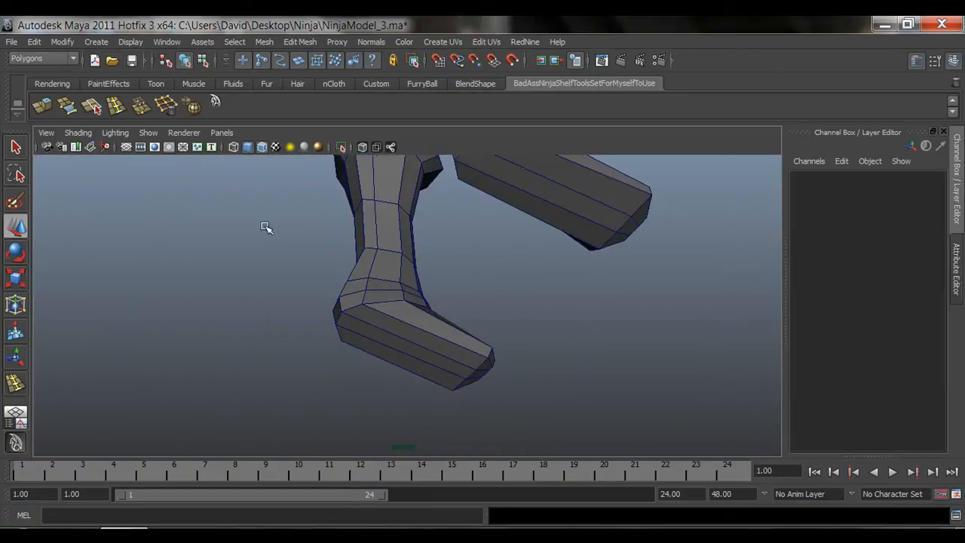
Insert another edge loop around the lower ankle, running across the heel and instep
{"action": "right_click_drag", "start_coordinate": [267, 227], "coordinate": [347, 279], "text": "alt"}
{"action": "left_click", "coordinate": [381, 294]}
{"action": "key", "text": "y"}
{"action": "left_click", "coordinate": [394, 304]}
{"action": "left_click", "coordinate": [383, 324]}
{"action": "left_click_drag", "start_coordinate": [395, 305], "coordinate": [437, 276], "text": "alt"}
Reposition the edges at the front of the ankle to smooth its transition into the shin
{"action": "key", "text": "q"}
{"action": "right_click_drag", "start_coordinate": [437, 277], "coordinate": [377, 276]}
{"action": "left_click_drag", "start_coordinate": [377, 275], "coordinate": [348, 315], "text": "alt"}
{"action": "left_click", "coordinate": [364, 367]}
{"action": "key", "text": "w"}
{"action": "left_click_drag", "start_coordinate": [465, 268], "coordinate": [490, 366], "text": "alt"}
{"action": "left_click", "coordinate": [398, 377]}
{"action": "left_click", "coordinate": [401, 353]}
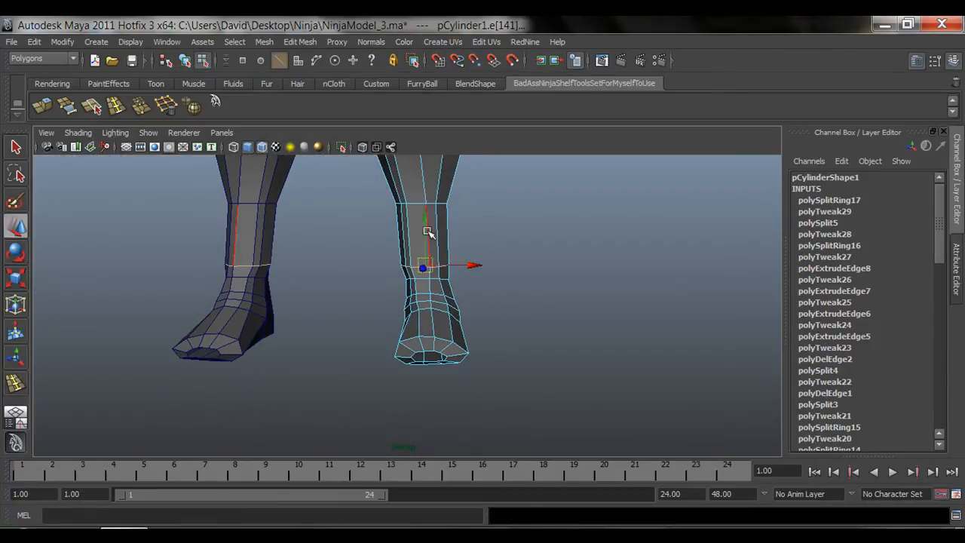
{"action": "key", "text": "q"}
{"action": "left_click_drag", "start_coordinate": [424, 229], "coordinate": [413, 276], "text": "alt"}
{"action": "right_click_drag", "start_coordinate": [413, 276], "coordinate": [447, 267]}
{"action": "left_click", "coordinate": [528, 317]}
Select the vertices around the ankle bend and shift them to smooth the instep profile
{"action": "left_click_drag", "start_coordinate": [542, 332], "coordinate": [491, 352], "text": "alt"}
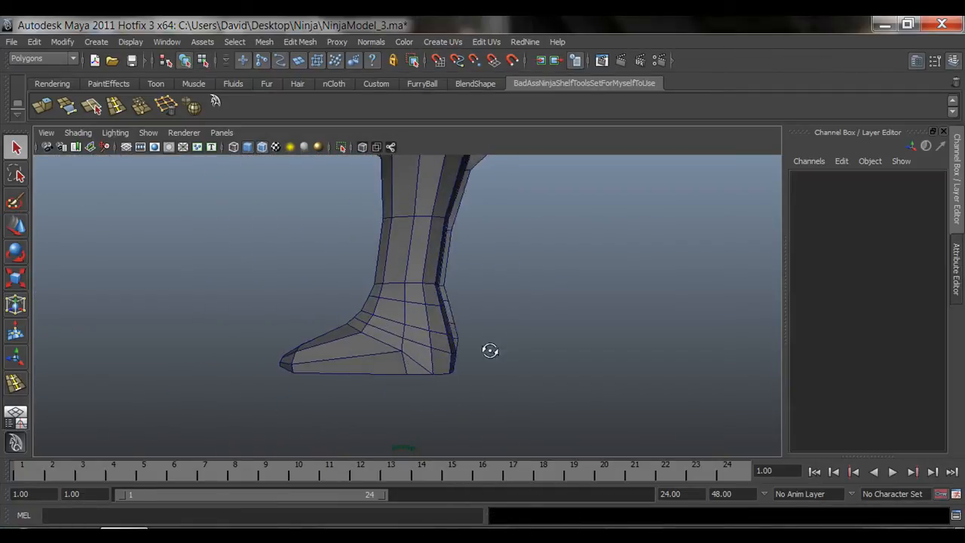
{"action": "scroll", "coordinate": [491, 352], "scroll_direction": "up", "scroll_amount": 2}
{"action": "right_click_drag", "start_coordinate": [448, 386], "coordinate": [410, 389]}
{"action": "key", "text": "w"}
{"action": "mouse_move", "coordinate": [428, 345]}
{"action": "left_mouse_down"}
{"action": "mouse_move", "coordinate": [475, 370]}
{"action": "mouse_move", "coordinate": [479, 406]}
{"action": "mouse_move", "coordinate": [409, 418]}
{"action": "mouse_move", "coordinate": [376, 396]}
{"action": "left_mouse_up"}
{"action": "key", "text": "4"}
{"action": "key", "text": "5"}
{"action": "scroll", "coordinate": [409, 418], "scroll_direction": "up", "scroll_amount": 2}
{"action": "key", "text": "4"}
Move the vertices at the front of the ankle to round the curve from shin to instep
{"action": "left_click_drag", "start_coordinate": [356, 327], "coordinate": [422, 377]}
{"action": "key", "text": "5"}
{"action": "mouse_move", "coordinate": [422, 394]}
{"action": "left_mouse_down", "text": "alt"}
{"action": "mouse_move", "coordinate": [536, 394]}
{"action": "mouse_move", "coordinate": [260, 394]}
{"action": "mouse_move", "coordinate": [396, 396]}
{"action": "mouse_move", "coordinate": [399, 380]}
{"action": "left_mouse_up", "text": "alt"}
{"action": "left_click_drag", "start_coordinate": [369, 344], "coordinate": [573, 339]}
{"action": "left_click_drag", "start_coordinate": [365, 305], "coordinate": [413, 343]}
{"action": "left_click_drag", "start_coordinate": [572, 346], "coordinate": [407, 357], "text": "alt"}
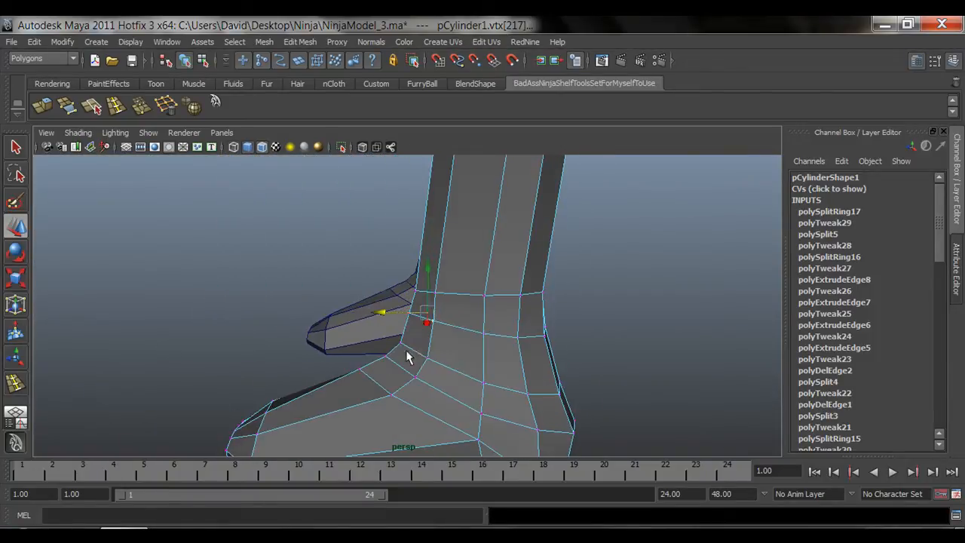
{"action": "left_click", "coordinate": [436, 293]}
{"action": "left_click_drag", "start_coordinate": [437, 292], "coordinate": [568, 403], "text": "alt"}
{"action": "right_click_drag", "start_coordinate": [407, 339], "coordinate": [468, 294]}
Save the scene, then insert an edge loop across the forefoot and scale it to widen the foot
{"action": "left_click", "coordinate": [132, 61]}
{"action": "left_click", "coordinate": [116, 105]}
{"action": "left_click", "coordinate": [411, 361]}
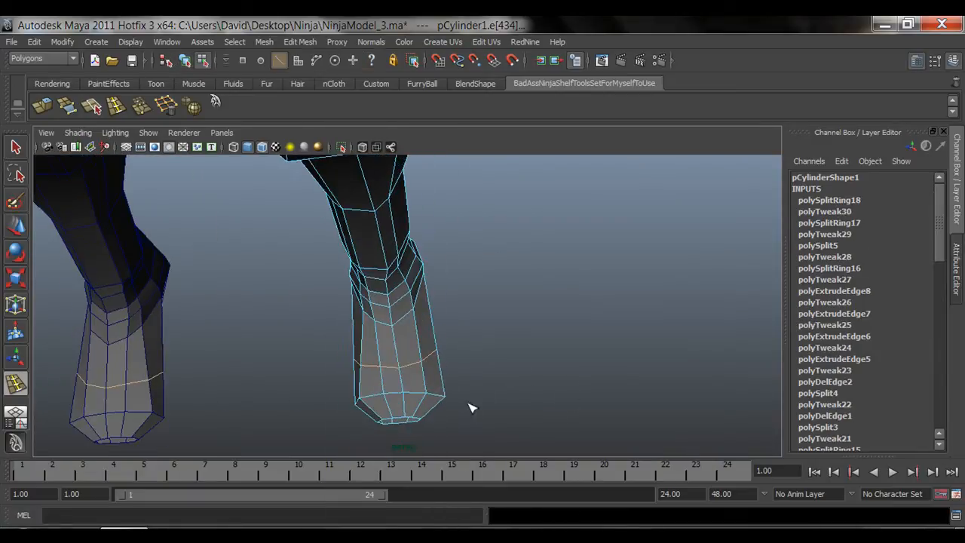
{"action": "key", "text": "4"}
{"action": "key", "text": "r"}
{"action": "key", "text": "5"}
{"action": "left_click_drag", "start_coordinate": [403, 415], "coordinate": [446, 386], "text": "alt"}
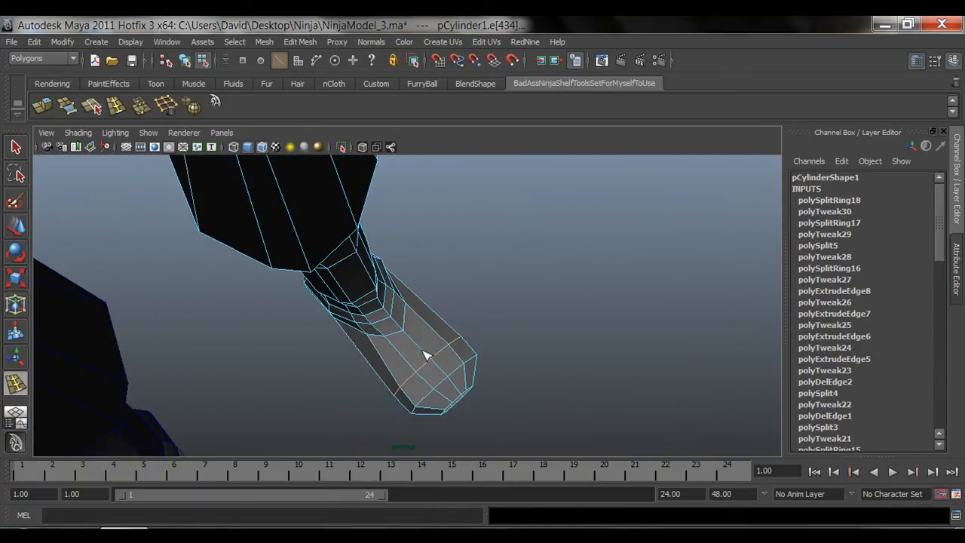
Insert a second edge loop across the middle of the foot and shift its side vertex to shape the sole
{"action": "left_click_drag", "start_coordinate": [445, 350], "coordinate": [482, 249], "text": "alt"}
{"action": "key", "text": "q"}
{"action": "key", "text": "F9"}
{"action": "left_click", "coordinate": [434, 319]}
{"action": "key", "text": "w"}
{"action": "left_click", "coordinate": [426, 350]}
{"action": "left_click", "coordinate": [539, 275]}
{"action": "left_click_drag", "start_coordinate": [557, 275], "coordinate": [565, 274]}
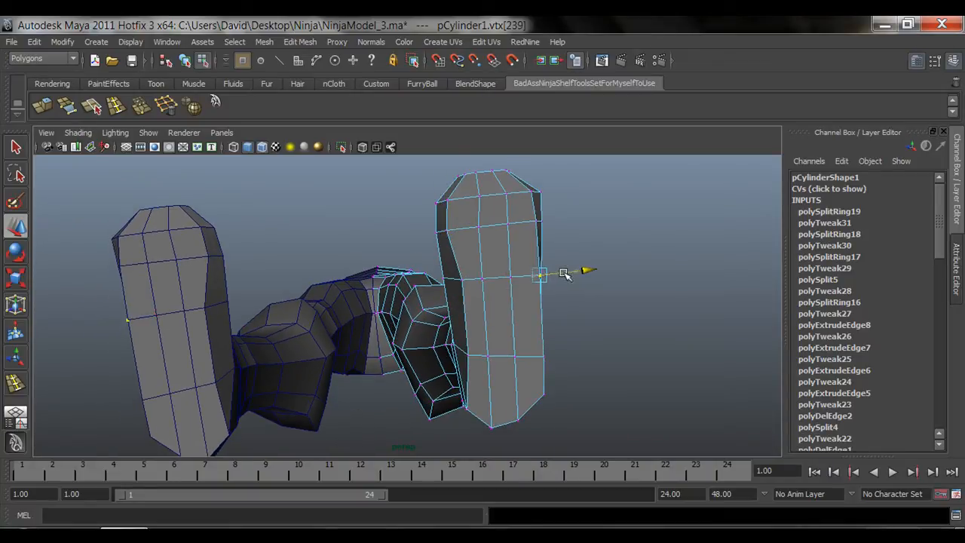
Move the remaining sole vertices near the arch and heel to refine the footprint outline
{"action": "left_click_drag", "start_coordinate": [497, 407], "coordinate": [503, 369], "text": "alt"}
{"action": "left_click", "coordinate": [474, 353]}
{"action": "left_click_drag", "start_coordinate": [471, 331], "coordinate": [471, 325]}
{"action": "left_click_drag", "start_coordinate": [522, 307], "coordinate": [520, 361], "text": "alt"}
{"action": "left_click", "coordinate": [516, 303]}
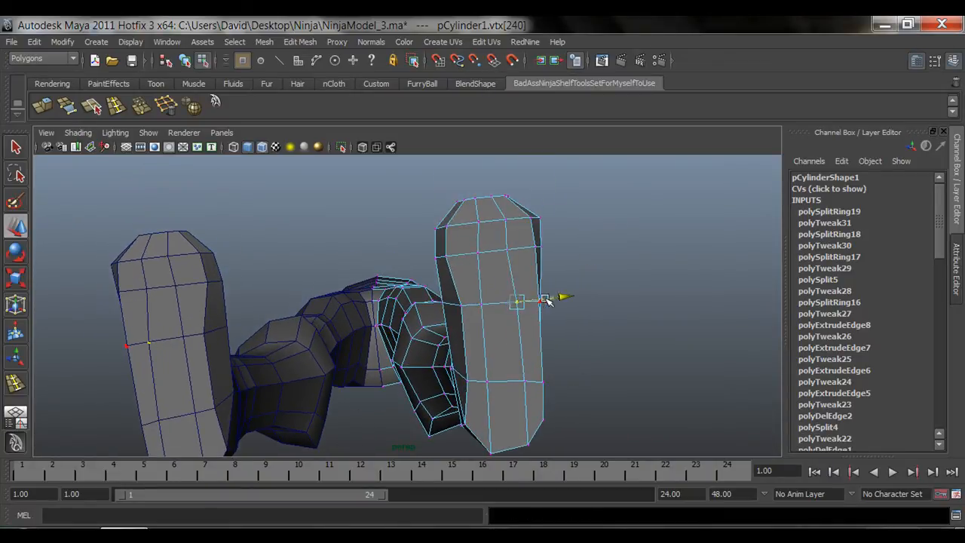
{"action": "left_click_drag", "start_coordinate": [550, 302], "coordinate": [541, 360], "text": "alt"}
{"action": "key", "text": "q"}
{"action": "key", "text": "F8"}
{"action": "left_click", "coordinate": [591, 347]}
Align the toe and instep vertices of the foot with the outline in the side reference sketch
{"action": "left_click_drag", "start_coordinate": [448, 344], "coordinate": [466, 277], "text": "alt"}
{"action": "right_click_drag", "start_coordinate": [467, 278], "coordinate": [412, 279]}
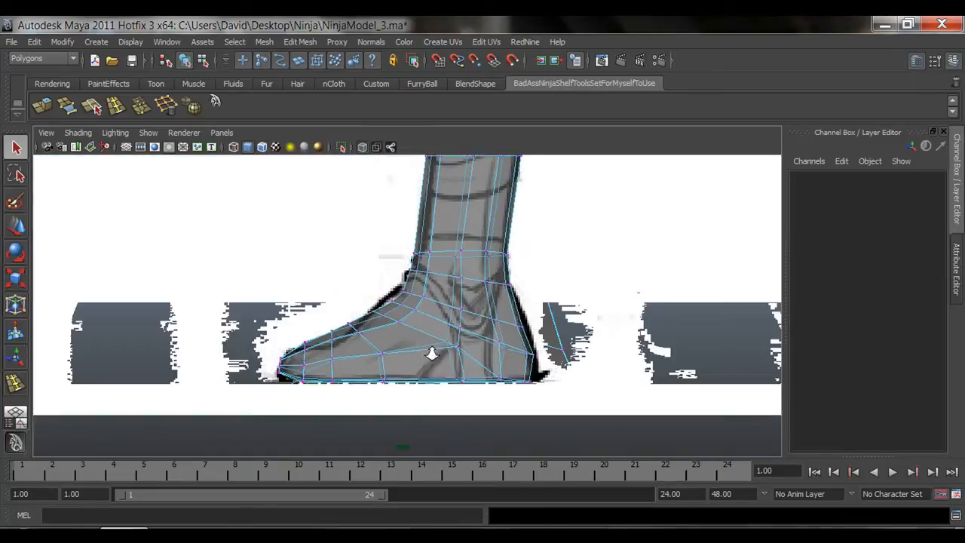
{"action": "left_click_drag", "start_coordinate": [292, 334], "coordinate": [342, 369]}
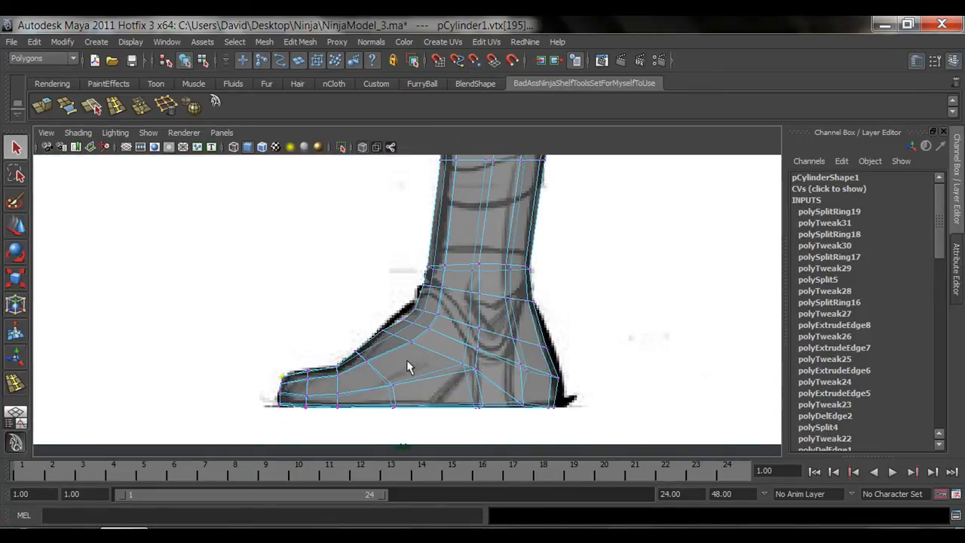
{"action": "middle_click_drag", "start_coordinate": [407, 367], "coordinate": [392, 383], "text": "alt"}
{"action": "left_click_drag", "start_coordinate": [376, 318], "coordinate": [404, 343]}
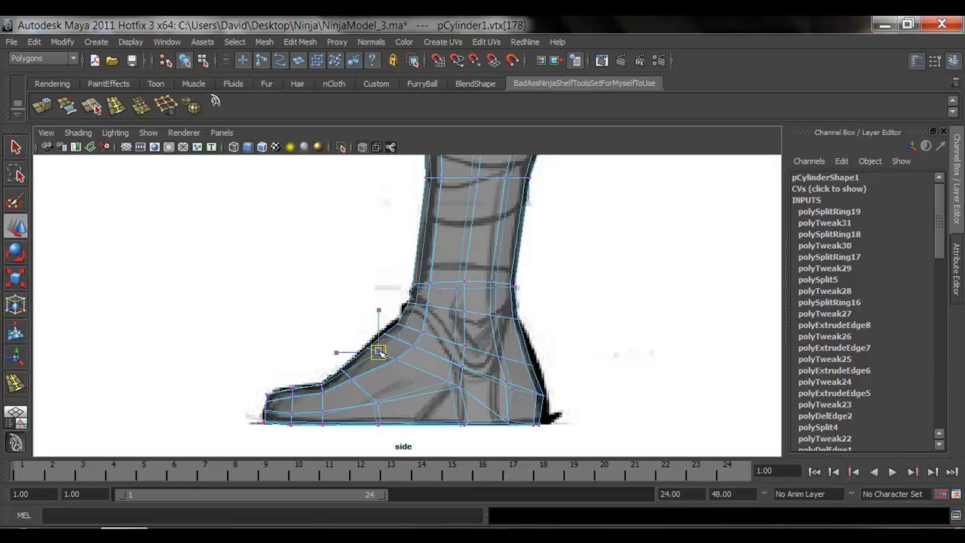
{"action": "middle_click_drag", "start_coordinate": [379, 352], "coordinate": [408, 352], "text": "alt"}
{"action": "middle_click_drag", "start_coordinate": [475, 429], "coordinate": [476, 386], "text": "alt"}
{"action": "left_click_drag", "start_coordinate": [329, 357], "coordinate": [344, 370]}
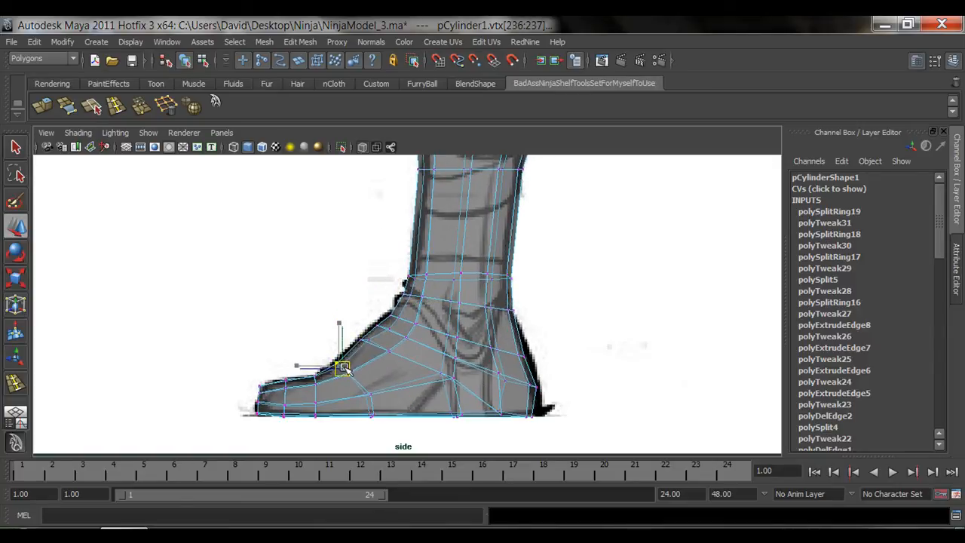
{"action": "left_click_drag", "start_coordinate": [366, 327], "coordinate": [384, 344]}
Adjust the vertex on the side of the ankle in perspective to smooth the ankle surface
{"action": "key", "text": "space"}
{"action": "right_click_drag", "start_coordinate": [495, 240], "coordinate": [572, 192]}
{"action": "key", "text": "space"}
{"action": "left_click_drag", "start_coordinate": [653, 336], "coordinate": [520, 331], "text": "alt"}
{"action": "right_click_drag", "start_coordinate": [482, 316], "coordinate": [410, 312]}
{"action": "key", "text": "F8"}
{"action": "left_click_drag", "start_coordinate": [406, 312], "coordinate": [527, 351], "text": "alt"}
{"action": "right_click_drag", "start_coordinate": [526, 350], "coordinate": [444, 334]}
{"action": "left_click_drag", "start_coordinate": [416, 321], "coordinate": [454, 335]}
{"action": "key", "text": "q"}
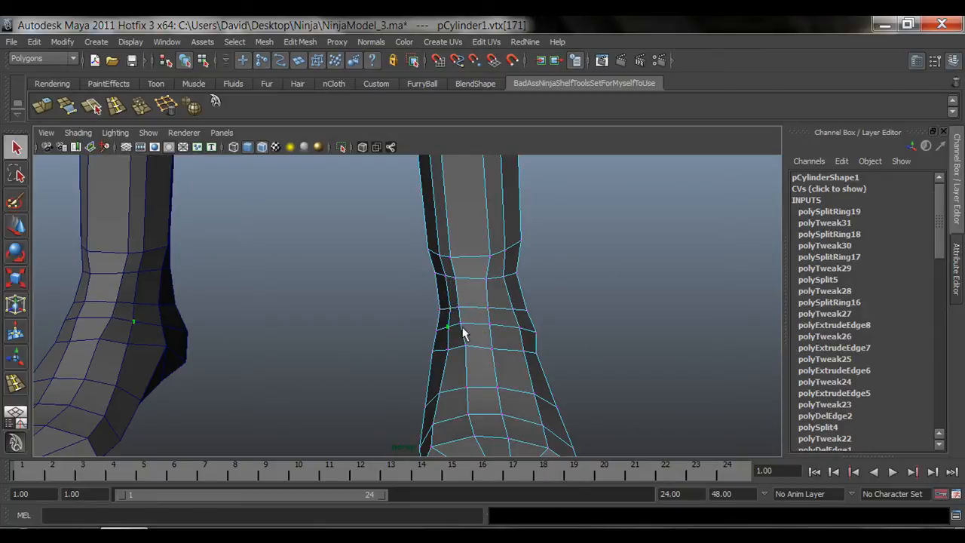
{"action": "key", "text": "w"}
{"action": "left_click_drag", "start_coordinate": [446, 378], "coordinate": [504, 355], "text": "alt"}
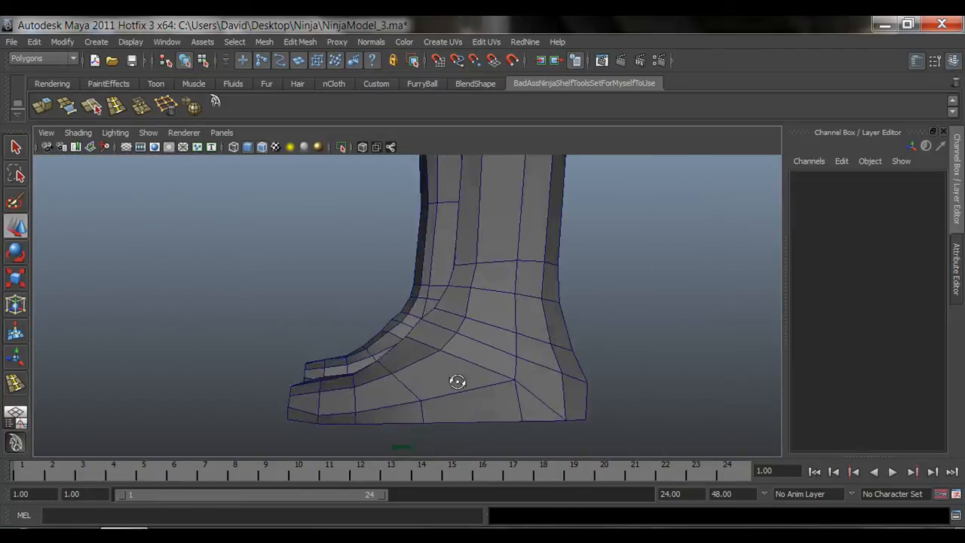
{"action": "left_click_drag", "start_coordinate": [456, 381], "coordinate": [370, 404], "text": "alt"}
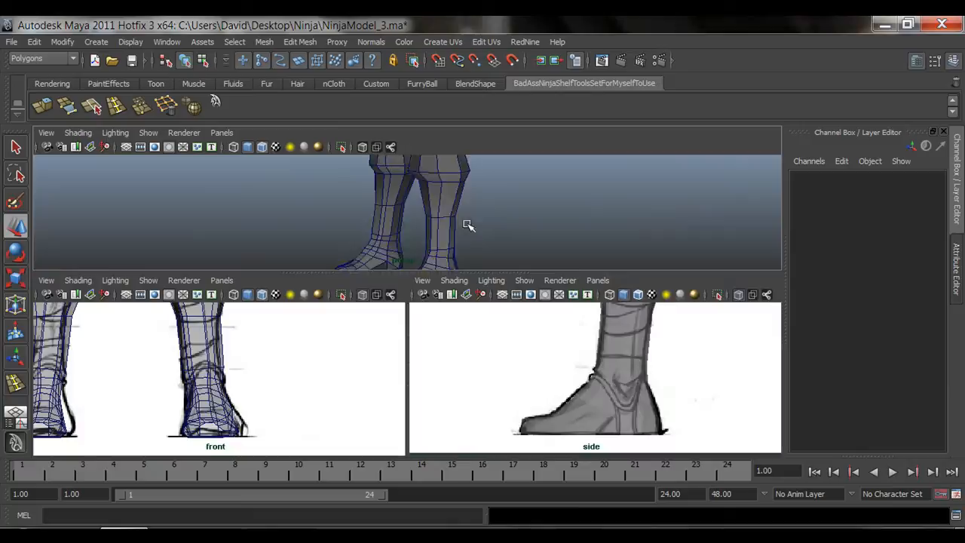
Move the vertices on one side of the forefoot sideways to shape the ball of the foot
{"action": "key", "text": "space"}
{"action": "left_click_drag", "start_coordinate": [467, 411], "coordinate": [471, 382], "text": "alt"}
{"action": "right_click_drag", "start_coordinate": [451, 380], "coordinate": [385, 379]}
{"action": "left_click_drag", "start_coordinate": [404, 301], "coordinate": [449, 328]}
{"action": "key", "text": "q"}
{"action": "left_click_drag", "start_coordinate": [490, 375], "coordinate": [497, 361], "text": "alt"}
{"action": "right_click_drag", "start_coordinate": [495, 356], "coordinate": [504, 366], "text": "alt"}
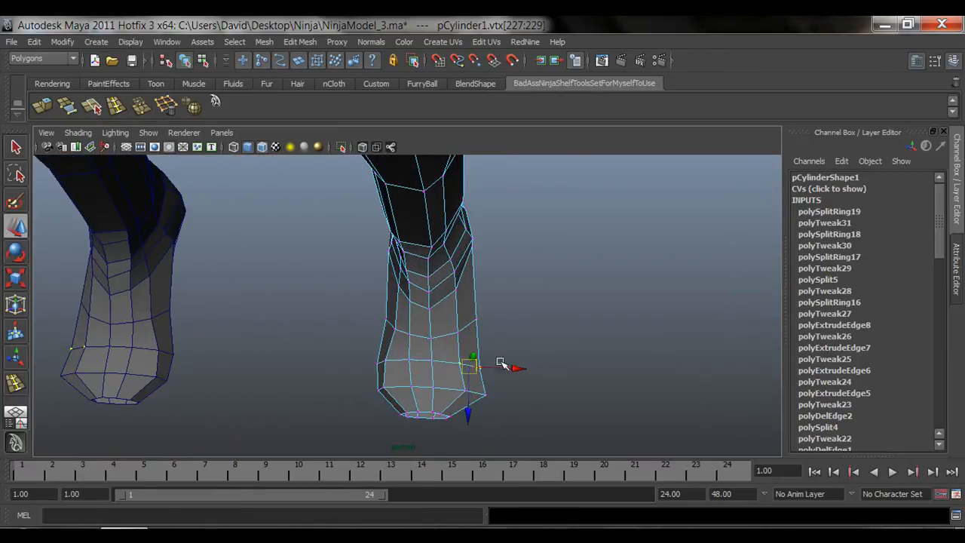
{"action": "key", "text": "q"}
Reposition the vertices on the opposite side of the forefoot to balance the foot's outline
{"action": "left_click_drag", "start_coordinate": [484, 379], "coordinate": [456, 371], "text": "alt"}
{"action": "left_click_drag", "start_coordinate": [369, 341], "coordinate": [394, 368]}
{"action": "key", "text": "w"}
{"action": "left_click_drag", "start_coordinate": [426, 355], "coordinate": [394, 278]}
{"action": "right_click_drag", "start_coordinate": [394, 278], "coordinate": [459, 261]}
Adjust the side vertex of the edge loop above the ankle, then deselect and review both legs
{"action": "right_click_drag", "start_coordinate": [406, 258], "coordinate": [353, 259]}
{"action": "left_click", "coordinate": [384, 275]}
{"action": "key", "text": "w"}
{"action": "left_click_drag", "start_coordinate": [474, 264], "coordinate": [454, 273]}
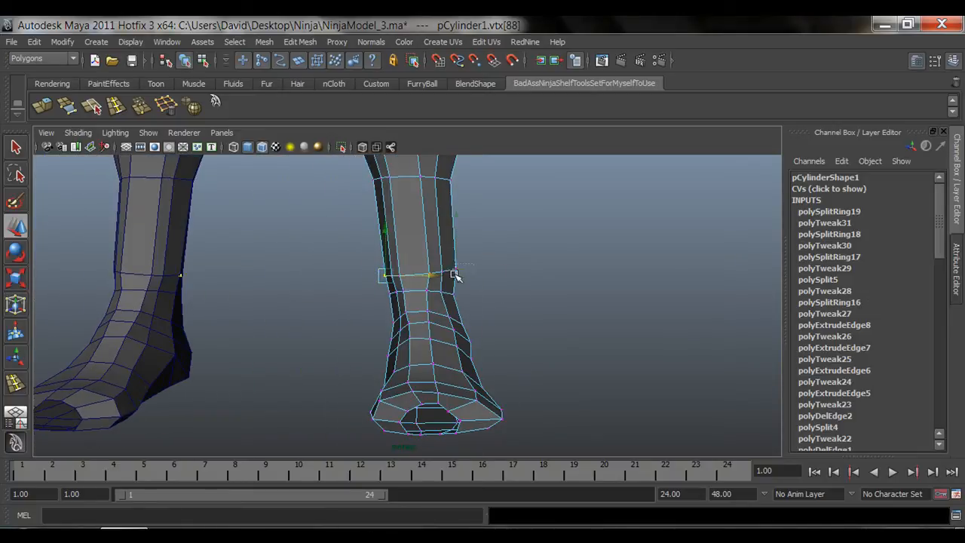
{"action": "right_click_drag", "start_coordinate": [451, 273], "coordinate": [482, 249]}
{"action": "key", "text": "q"}
{"action": "left_click", "coordinate": [561, 354]}
{"action": "mouse_move", "coordinate": [566, 369]}
{"action": "left_mouse_down", "text": "alt"}
{"action": "mouse_move", "coordinate": [618, 366]}
{"action": "mouse_move", "coordinate": [573, 369]}
{"action": "left_mouse_up", "text": "alt"}
{"action": "right_click_drag", "start_coordinate": [572, 370], "coordinate": [518, 317], "text": "alt"}
{"action": "middle_click_drag", "start_coordinate": [518, 317], "coordinate": [514, 369], "text": "alt"}
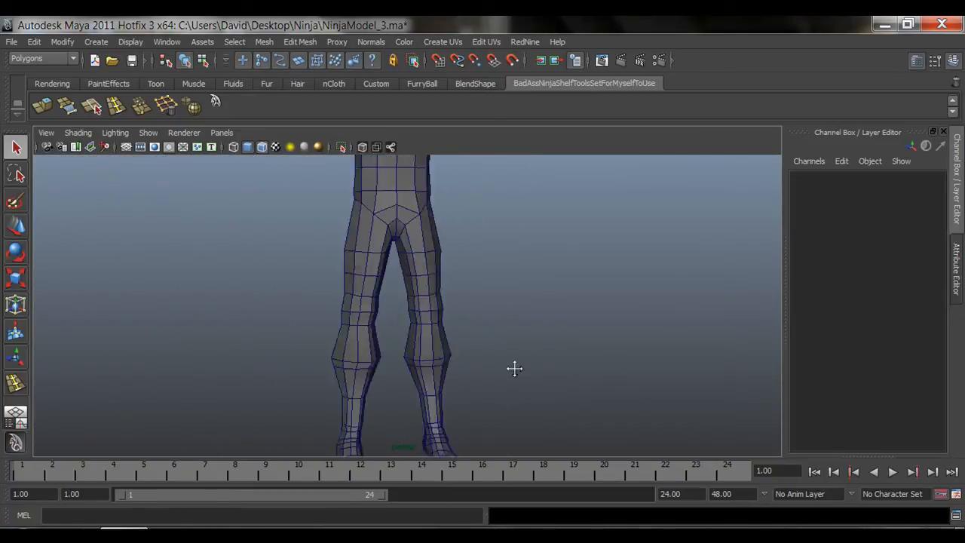
Shift the vertices at the front of the ankle slightly forward in a side-on view, then deselect the mesh
{"action": "left_click_drag", "start_coordinate": [506, 384], "coordinate": [513, 373], "text": "alt"}
{"action": "middle_click_drag", "start_coordinate": [512, 373], "coordinate": [528, 286], "text": "alt"}
{"action": "right_click_drag", "start_coordinate": [483, 317], "coordinate": [542, 324], "text": "alt"}
{"action": "left_click", "coordinate": [444, 329]}
{"action": "right_click_drag", "start_coordinate": [438, 329], "coordinate": [386, 329]}
{"action": "left_click_drag", "start_coordinate": [369, 313], "coordinate": [411, 353]}
{"action": "key", "text": "w"}
{"action": "left_click_drag", "start_coordinate": [374, 336], "coordinate": [371, 336]}
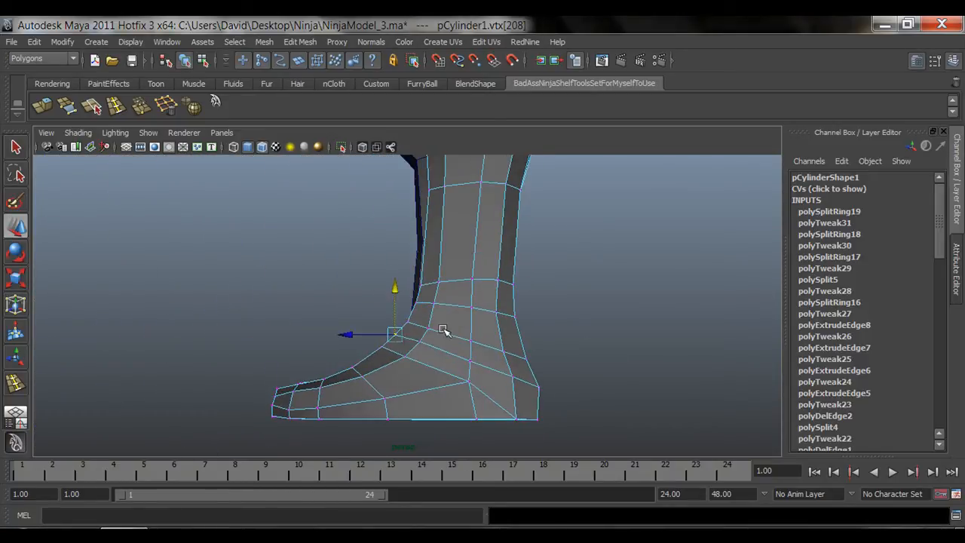
{"action": "right_click_drag", "start_coordinate": [443, 330], "coordinate": [486, 306]}
{"action": "left_click_drag", "start_coordinate": [452, 355], "coordinate": [491, 379], "text": "alt"}
{"action": "left_click", "coordinate": [562, 362]}
Select the front and side vertices of the ankle and reposition them to smooth its outline, then deselect the mesh
{"action": "right_click_drag", "start_coordinate": [504, 278], "coordinate": [447, 280]}
{"action": "left_click_drag", "start_coordinate": [376, 339], "coordinate": [400, 343], "text": "alt"}
{"action": "right_click_drag", "start_coordinate": [400, 342], "coordinate": [459, 339], "text": "alt"}
{"action": "left_click", "coordinate": [445, 308]}
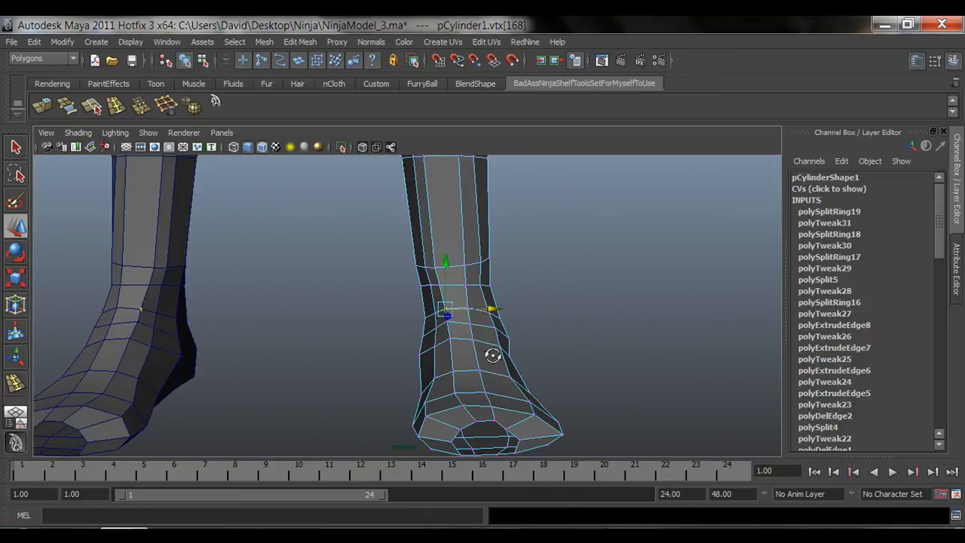
{"action": "key", "text": "q"}
{"action": "left_click_drag", "start_coordinate": [493, 356], "coordinate": [465, 377], "text": "alt"}
{"action": "key", "text": "w"}
{"action": "key", "text": "q"}
{"action": "key", "text": "w"}
{"action": "left_click", "coordinate": [509, 333]}
{"action": "left_click_drag", "start_coordinate": [400, 343], "coordinate": [422, 354]}
{"action": "left_click_drag", "start_coordinate": [423, 354], "coordinate": [505, 411], "text": "alt"}
{"action": "right_click_drag", "start_coordinate": [505, 410], "coordinate": [475, 403], "text": "alt"}
{"action": "right_click_drag", "start_coordinate": [512, 407], "coordinate": [559, 382]}
{"action": "left_click", "coordinate": [559, 381]}
Examine the legs and feet from the front, side and low angles down to the toe opening
{"action": "left_click_drag", "start_coordinate": [559, 382], "coordinate": [515, 409], "text": "alt"}
{"action": "middle_click_drag", "start_coordinate": [515, 409], "coordinate": [537, 362], "text": "alt"}
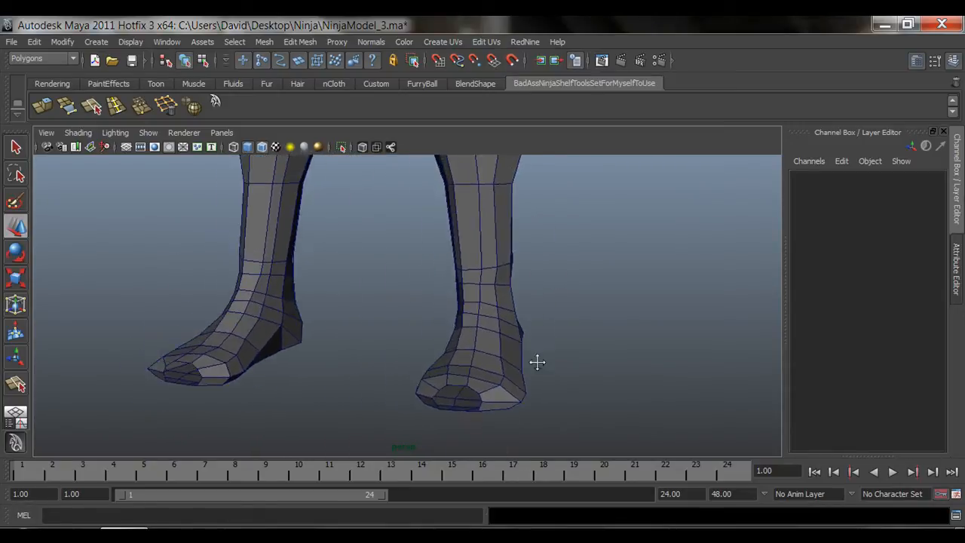
{"action": "left_click_drag", "start_coordinate": [537, 362], "coordinate": [507, 379], "text": "alt"}
{"action": "middle_click_drag", "start_coordinate": [568, 386], "coordinate": [558, 361], "text": "alt"}
{"action": "left_click_drag", "start_coordinate": [559, 362], "coordinate": [302, 385], "text": "alt"}
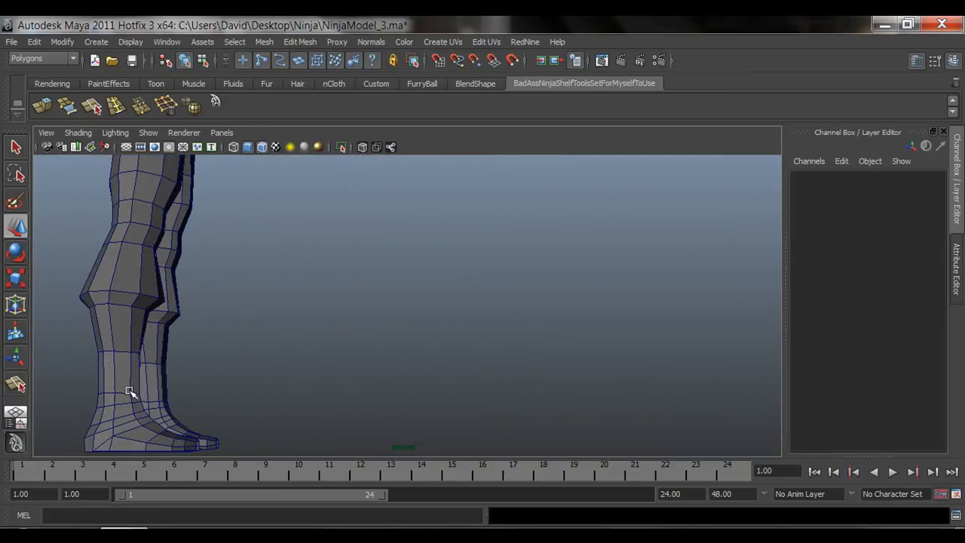
{"action": "middle_click_drag", "start_coordinate": [62, 399], "coordinate": [676, 407], "text": "alt"}
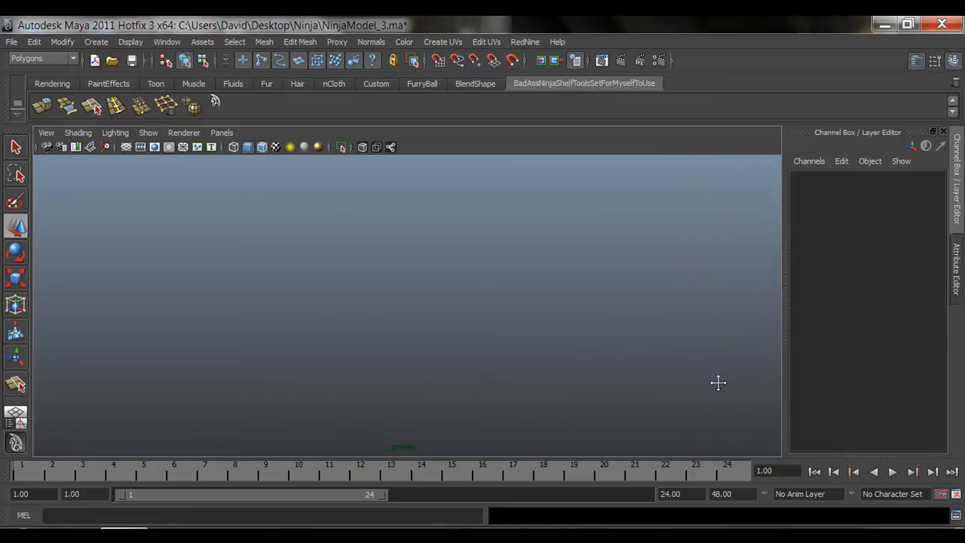
{"action": "middle_click_drag", "start_coordinate": [595, 372], "coordinate": [370, 409], "text": "alt"}
{"action": "left_click_drag", "start_coordinate": [370, 409], "coordinate": [354, 309], "text": "alt"}
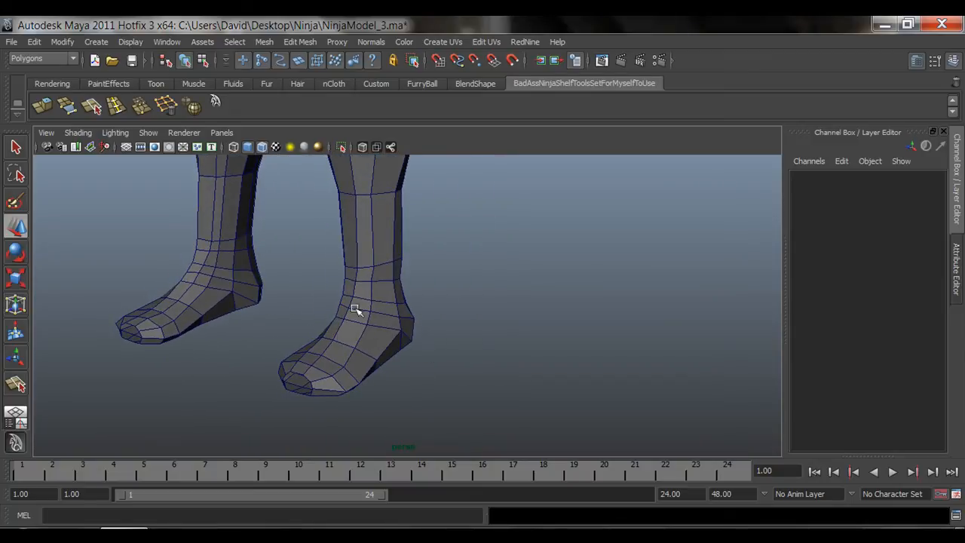
{"action": "left_click_drag", "start_coordinate": [415, 385], "coordinate": [376, 385], "text": "alt"}
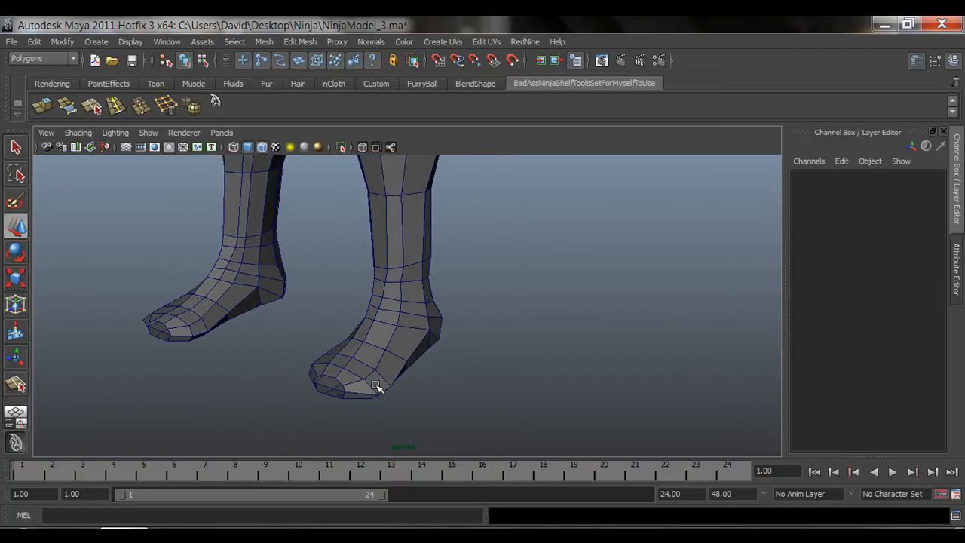
{"action": "middle_click_drag", "start_coordinate": [375, 385], "coordinate": [367, 354], "text": "alt"}
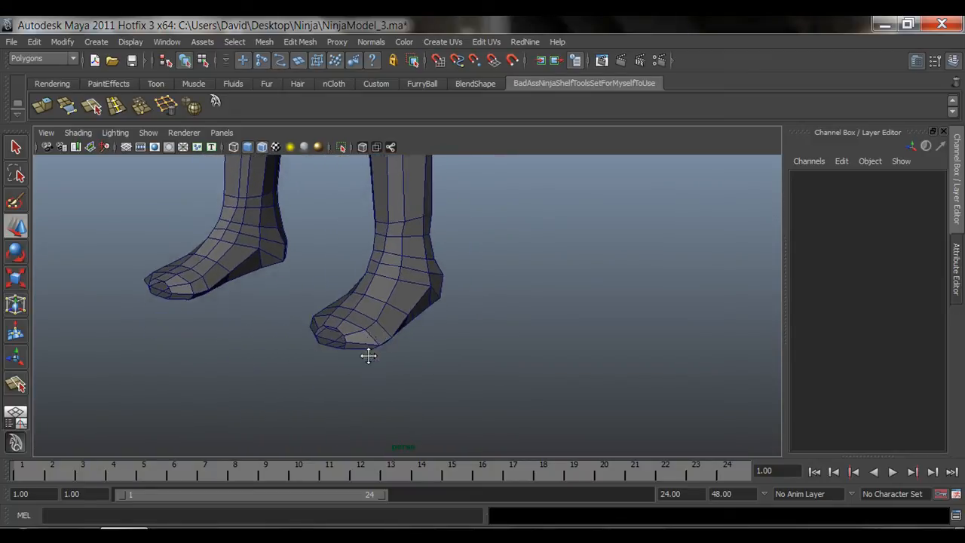
{"action": "left_click_drag", "start_coordinate": [366, 353], "coordinate": [379, 374], "text": "alt"}
{"action": "right_click_drag", "start_coordinate": [409, 388], "coordinate": [517, 401], "text": "alt"}
{"action": "left_click_drag", "start_coordinate": [517, 401], "coordinate": [526, 315], "text": "alt"}
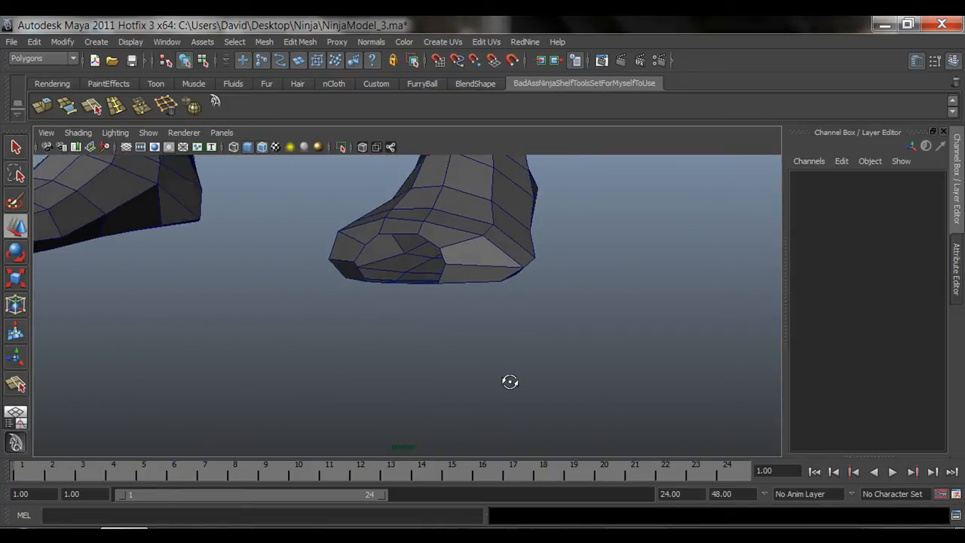
Select the border edges around the open toe end of the foot and fill the hole with a face
{"action": "right_click_drag", "start_coordinate": [526, 277], "coordinate": [526, 246]}
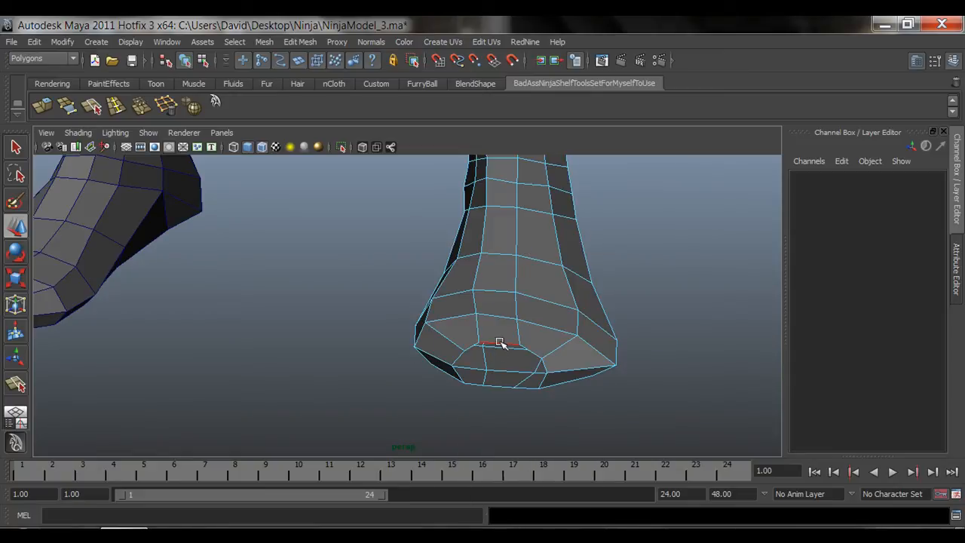
{"action": "left_click", "coordinate": [471, 348]}
{"action": "left_click_drag", "start_coordinate": [516, 391], "coordinate": [515, 390], "text": "alt"}
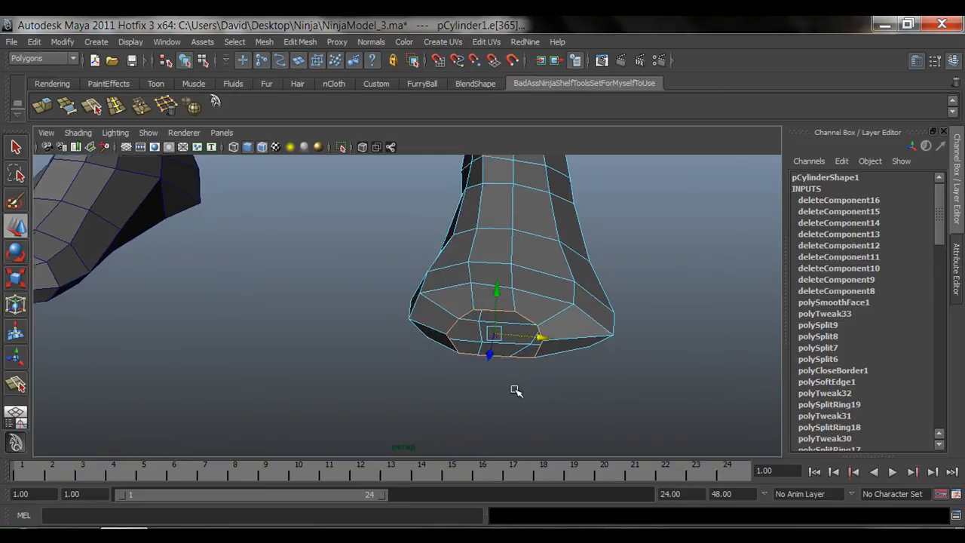
{"action": "key", "text": "f"}
{"action": "right_click_drag", "start_coordinate": [475, 381], "coordinate": [429, 400], "text": "alt"}
{"action": "left_click_drag", "start_coordinate": [430, 400], "coordinate": [532, 407], "text": "alt"}
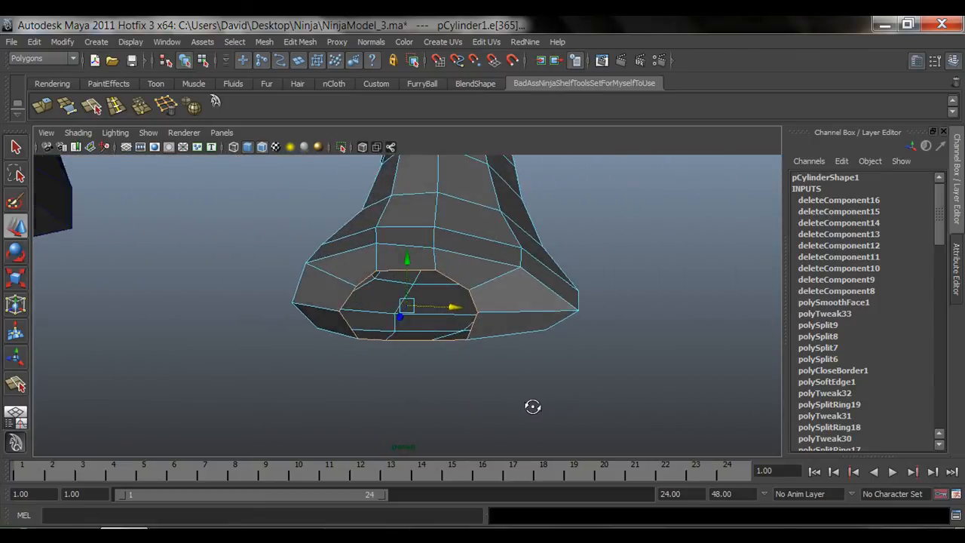
{"action": "left_click_drag", "start_coordinate": [362, 316], "coordinate": [420, 338], "text": "alt"}
{"action": "left_click_drag", "start_coordinate": [349, 332], "coordinate": [466, 310], "text": "alt"}
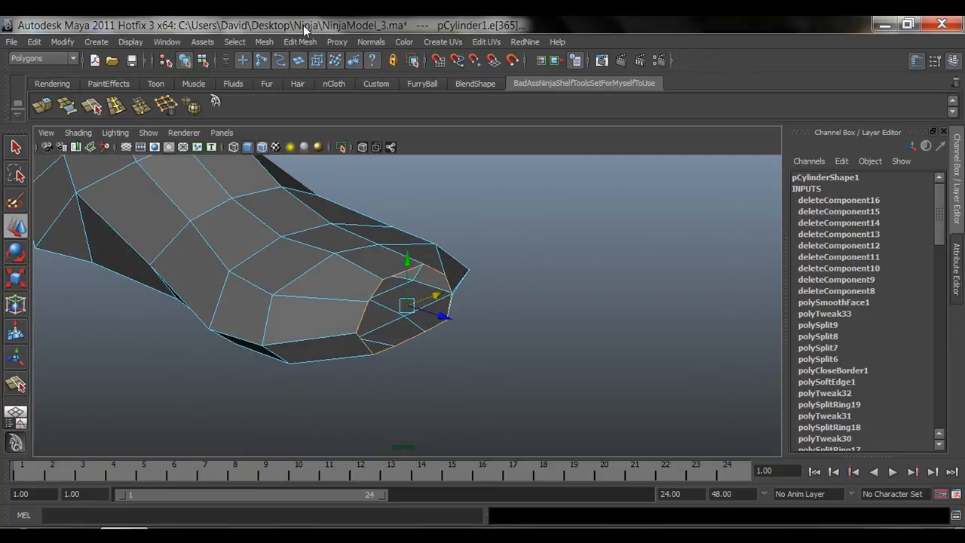
{"action": "left_click", "coordinate": [263, 42]}
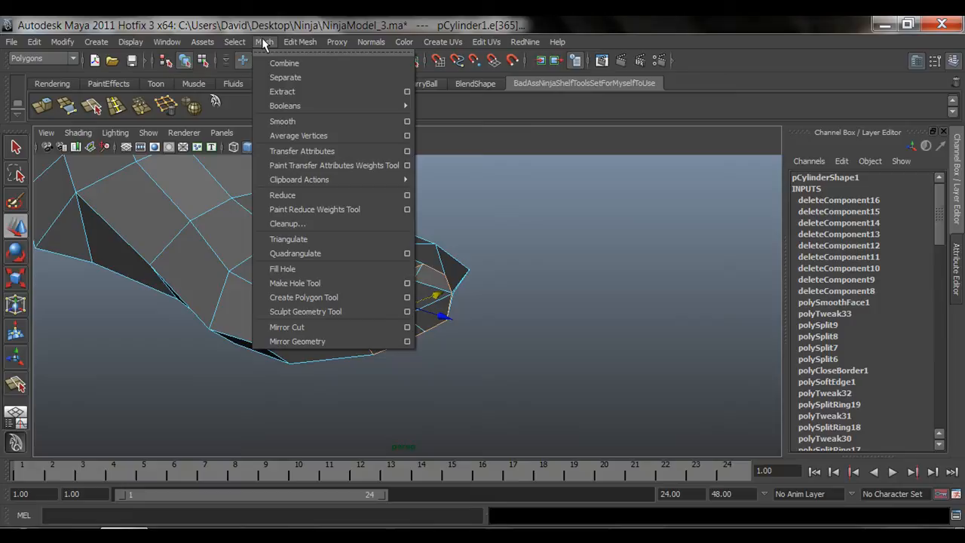
{"action": "left_click", "coordinate": [282, 269]}
Examine the edges around the filled toe cap and the neighbouring faces along the foot
{"action": "left_click_drag", "start_coordinate": [437, 293], "coordinate": [412, 325], "text": "alt"}
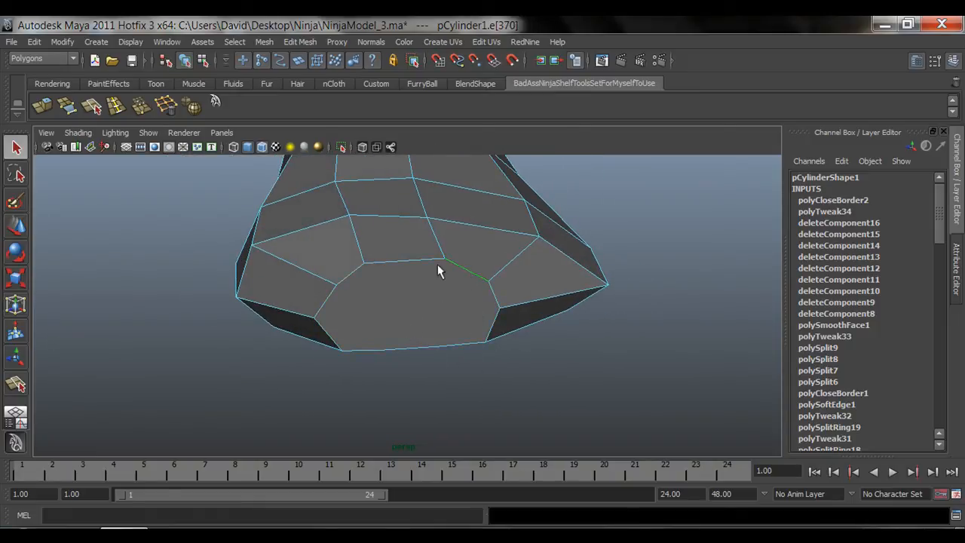
{"action": "left_click", "coordinate": [350, 276]}
{"action": "mouse_move", "coordinate": [384, 294]}
{"action": "left_mouse_down", "text": "alt"}
{"action": "mouse_move", "coordinate": [489, 284]}
{"action": "mouse_move", "coordinate": [361, 291]}
{"action": "mouse_move", "coordinate": [382, 292]}
{"action": "left_mouse_up", "text": "alt"}
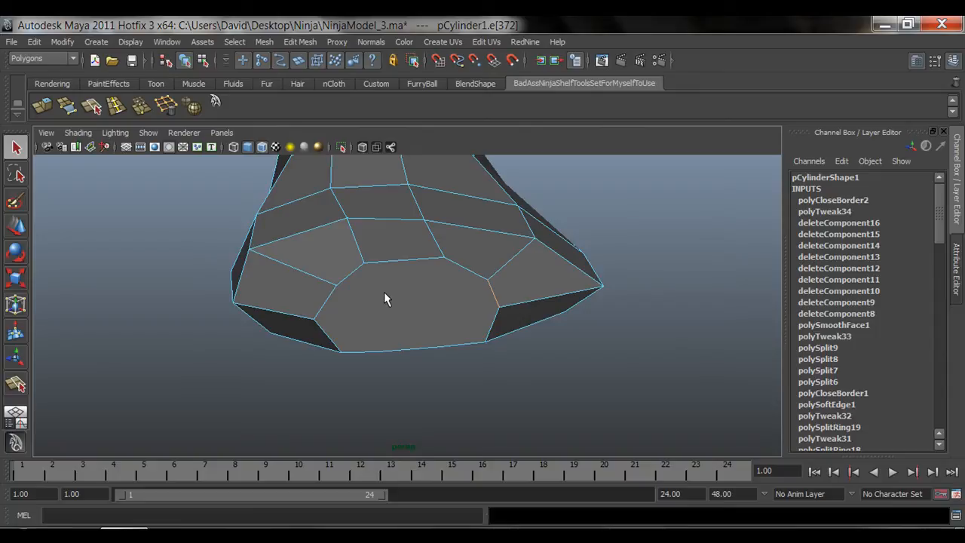
{"action": "left_click_drag", "start_coordinate": [452, 269], "coordinate": [419, 274], "text": "alt"}
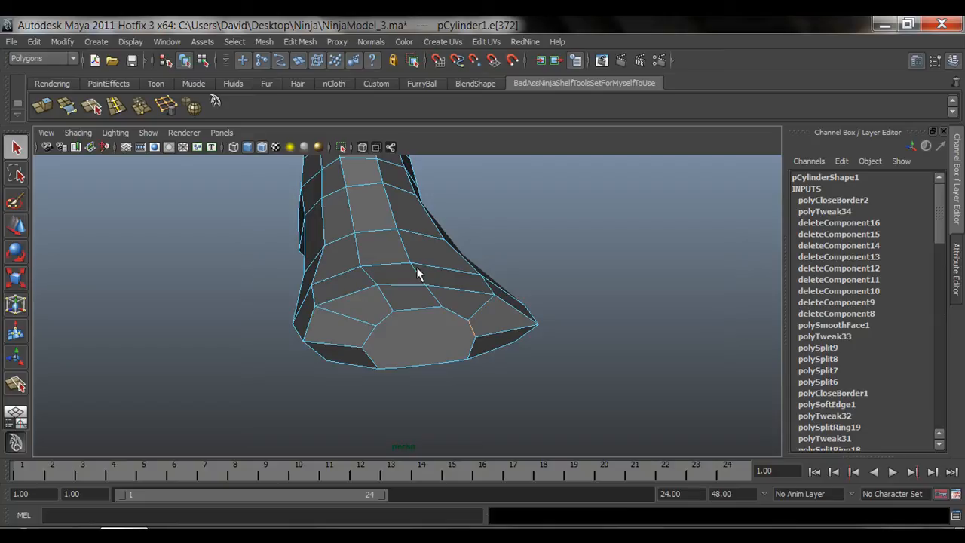
{"action": "left_click_drag", "start_coordinate": [347, 266], "coordinate": [286, 361], "text": "alt"}
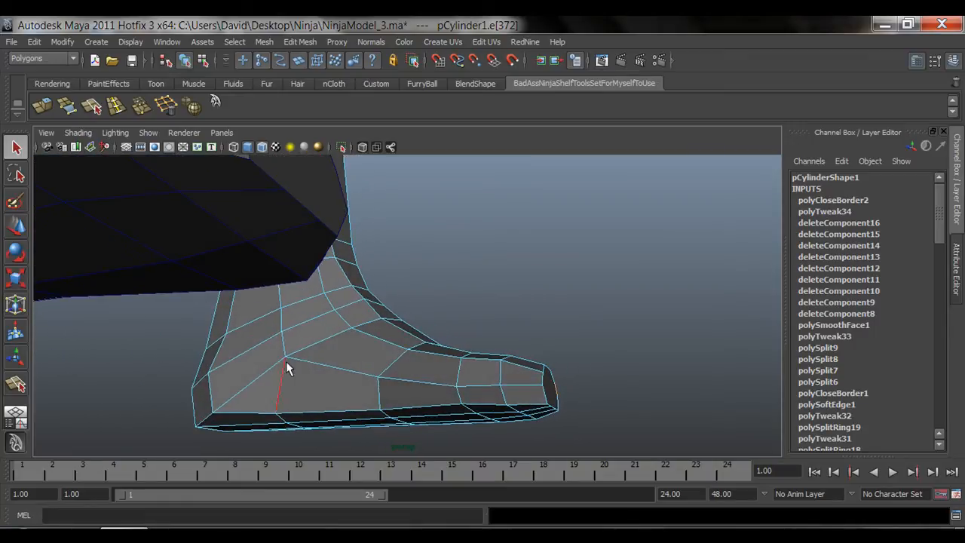
Examine the triangular face at the heel and the vertical edges on both sides of the foot
{"action": "right_click_drag", "start_coordinate": [267, 384], "coordinate": [270, 308]}
{"action": "left_click", "coordinate": [265, 378]}
{"action": "left_click_drag", "start_coordinate": [258, 427], "coordinate": [403, 315], "text": "alt"}
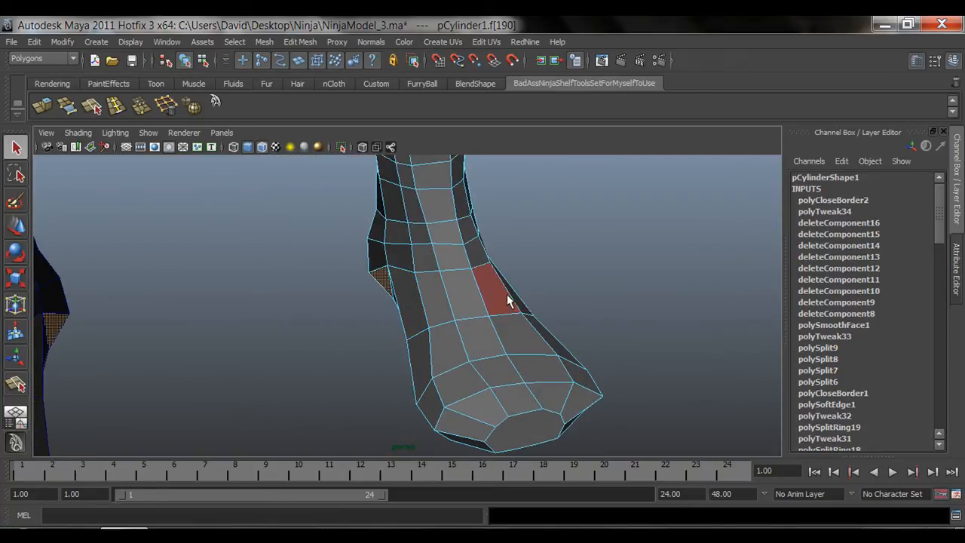
{"action": "left_click_drag", "start_coordinate": [360, 355], "coordinate": [400, 339], "text": "alt"}
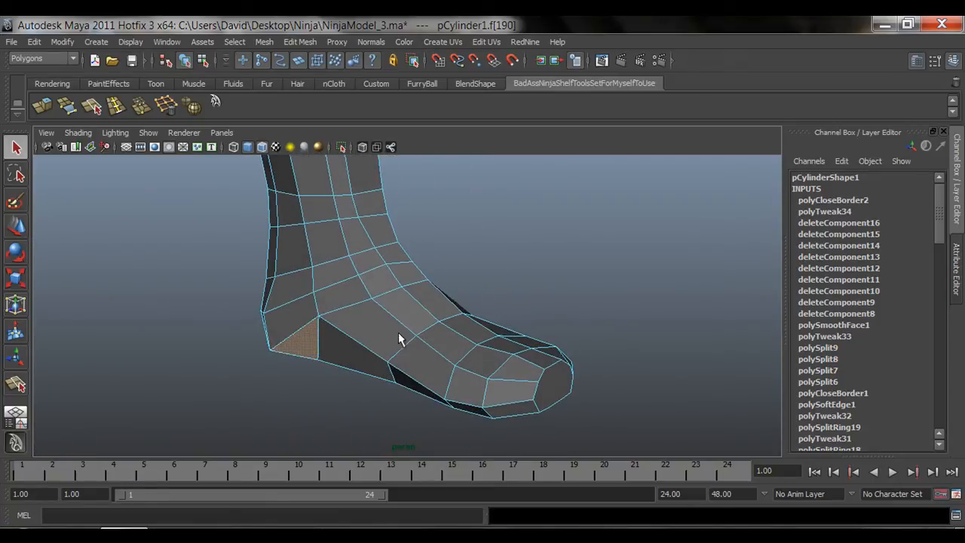
{"action": "right_click_drag", "start_coordinate": [319, 346], "coordinate": [322, 252]}
{"action": "left_click", "coordinate": [318, 332]}
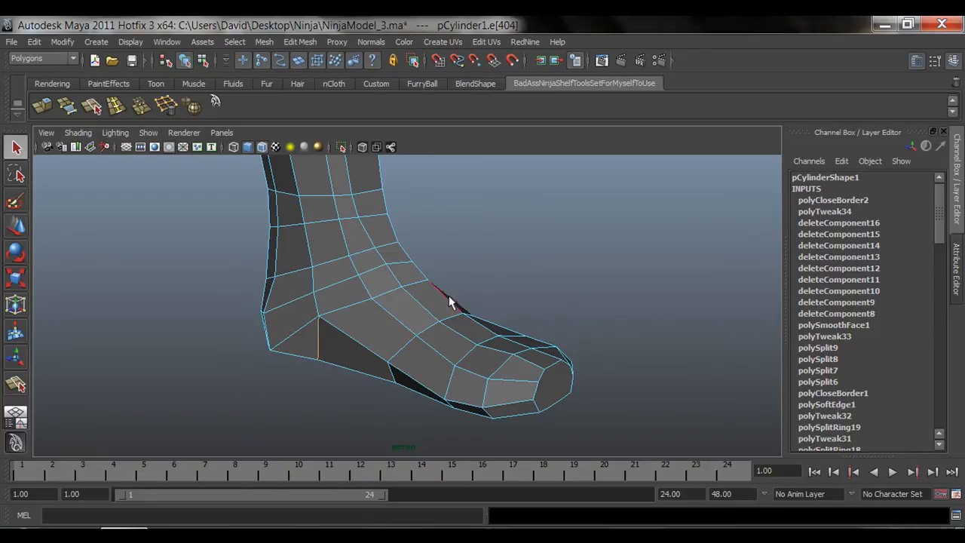
{"action": "left_click_drag", "start_coordinate": [449, 296], "coordinate": [286, 304], "text": "alt"}
{"action": "scroll", "coordinate": [573, 405], "scroll_direction": "up", "scroll_amount": 3}
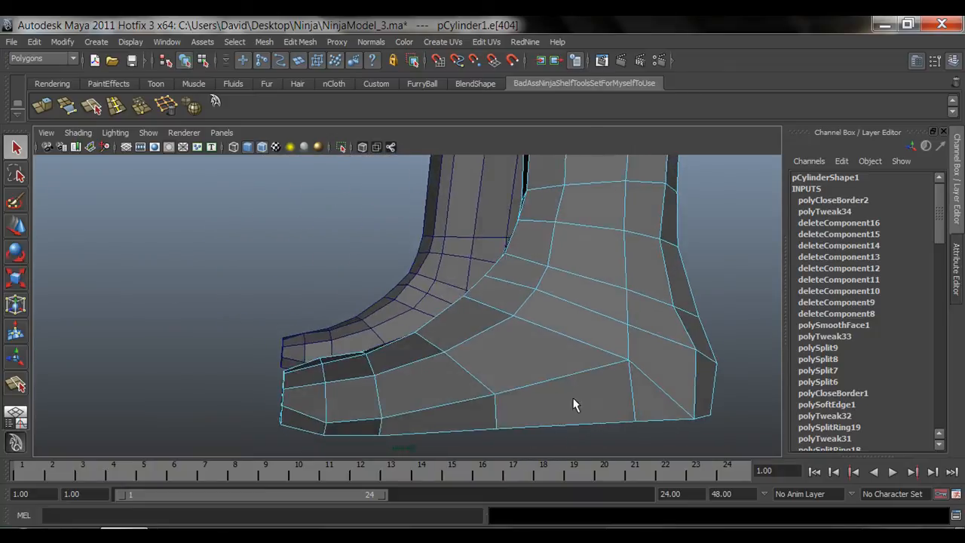
{"action": "left_click_drag", "start_coordinate": [573, 405], "coordinate": [607, 408], "text": "alt"}
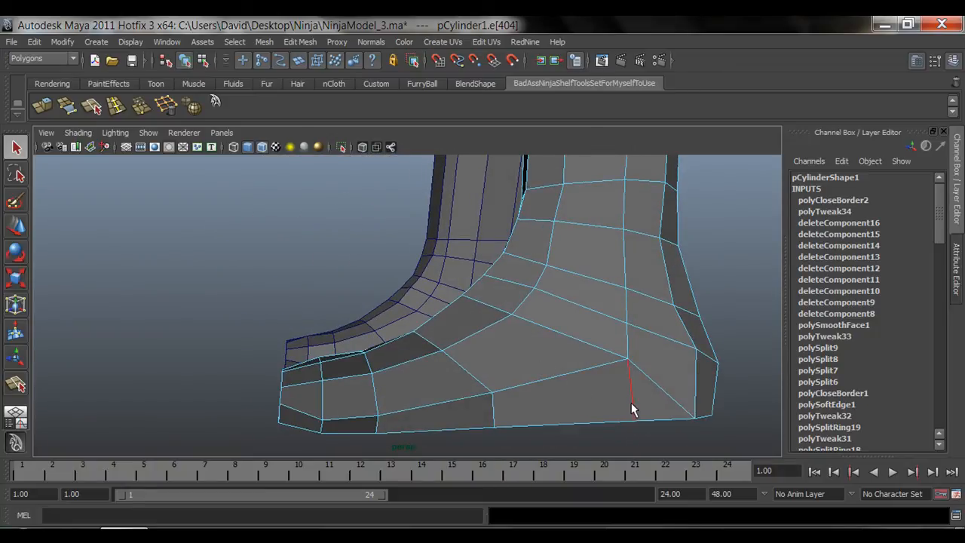
{"action": "left_click", "coordinate": [631, 417]}
Split the toe cap with two horizontal edges joining the opposite side vertices
{"action": "left_click_drag", "start_coordinate": [261, 370], "coordinate": [425, 382], "text": "alt"}
{"action": "middle_click_drag", "start_coordinate": [425, 382], "coordinate": [393, 350], "text": "alt"}
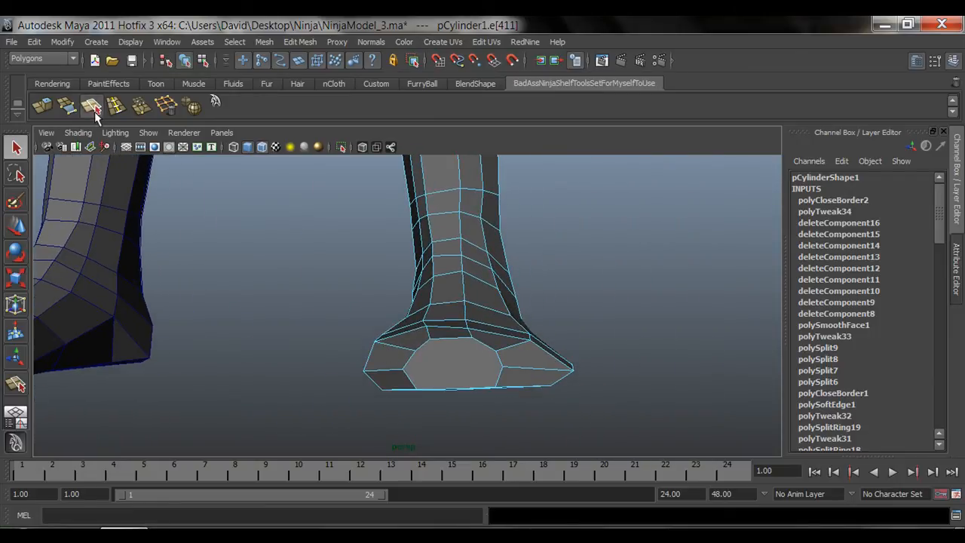
{"action": "key", "text": "F8"}
{"action": "left_click_drag", "start_coordinate": [542, 294], "coordinate": [447, 309], "text": "alt"}
{"action": "right_click_drag", "start_coordinate": [447, 309], "coordinate": [480, 347], "text": "alt"}
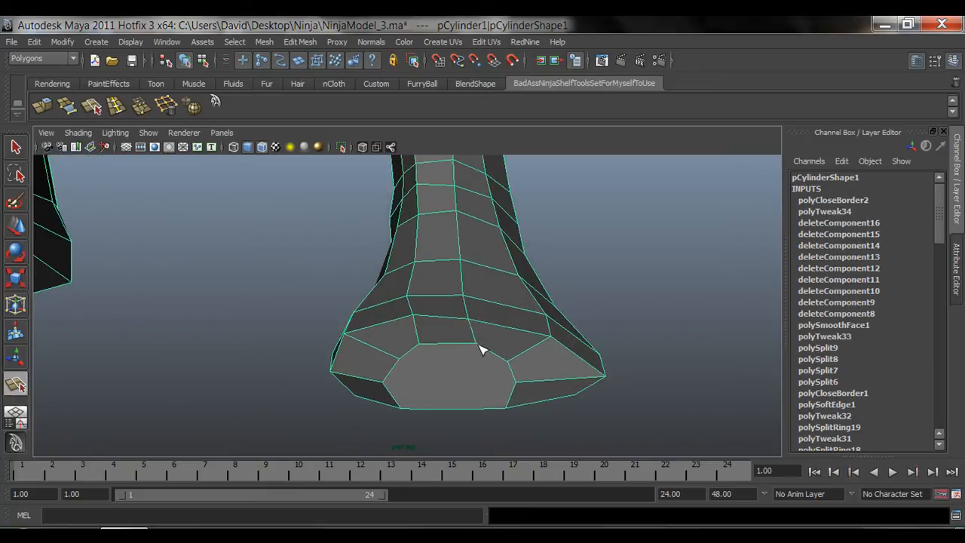
{"action": "middle_click_drag", "start_coordinate": [474, 344], "coordinate": [457, 320], "text": "alt"}
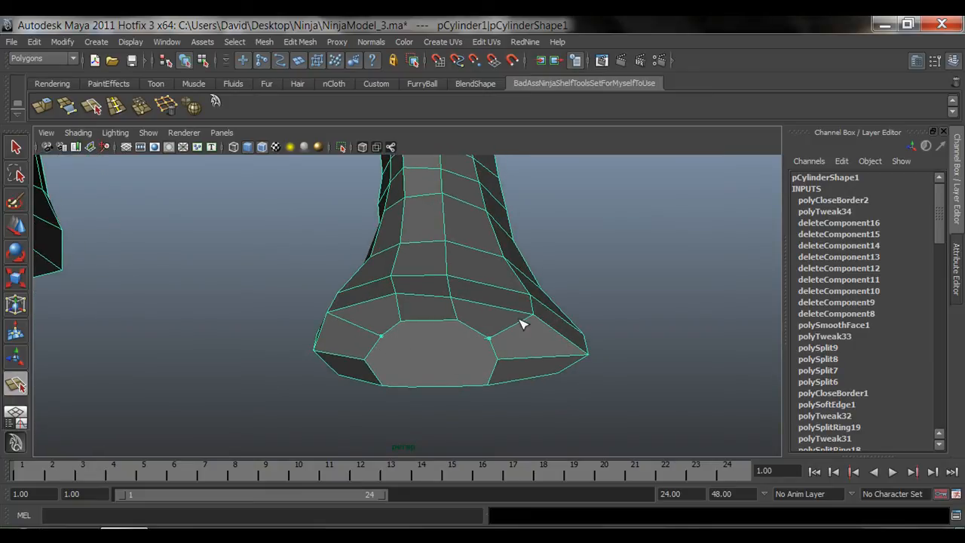
{"action": "key", "text": "q"}
{"action": "key", "text": "y"}
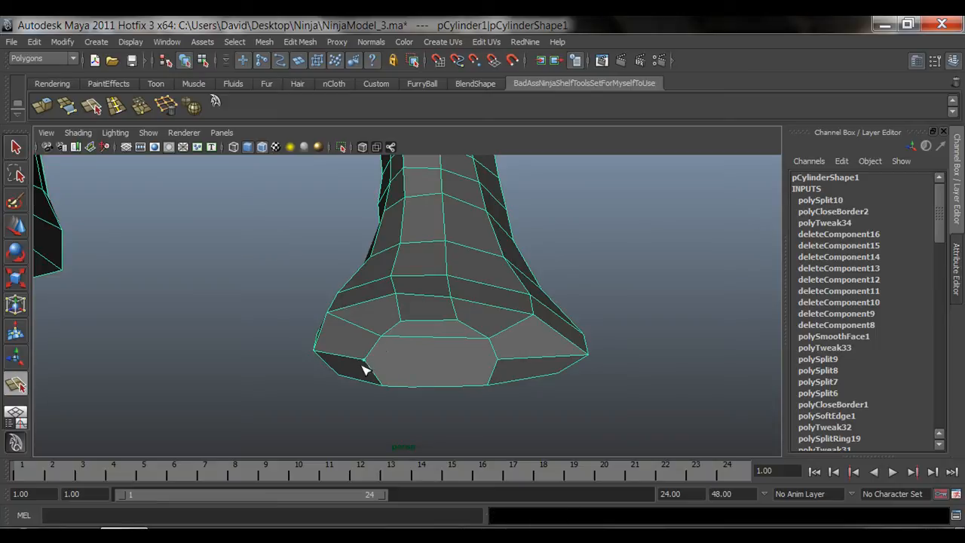
{"action": "left_click", "coordinate": [495, 353]}
{"action": "key", "text": "q"}
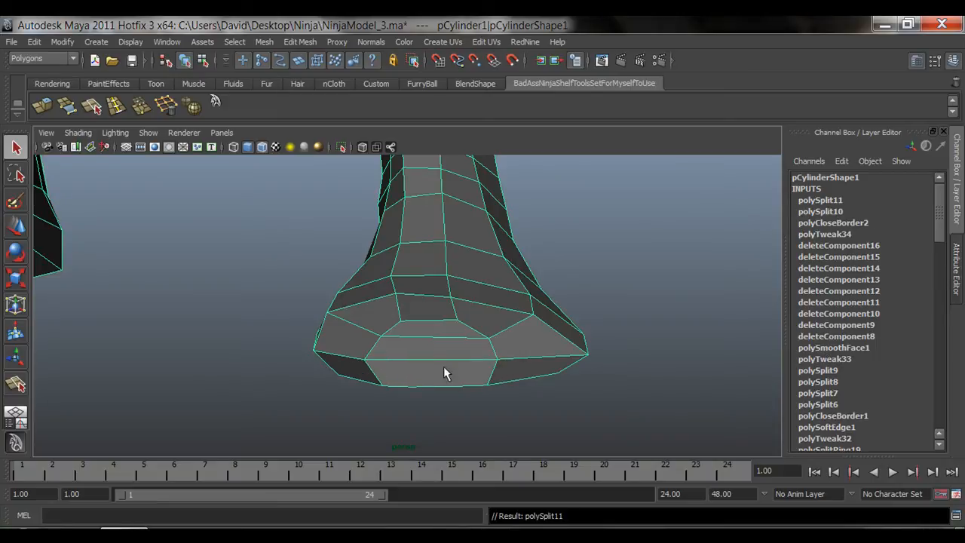
Split the toe cap with two vertical edges running from its upper vertices to the sole
{"action": "key", "text": "y"}
{"action": "left_click_drag", "start_coordinate": [397, 330], "coordinate": [416, 327], "text": "alt"}
{"action": "left_click", "coordinate": [419, 321]}
{"action": "key", "text": "q"}
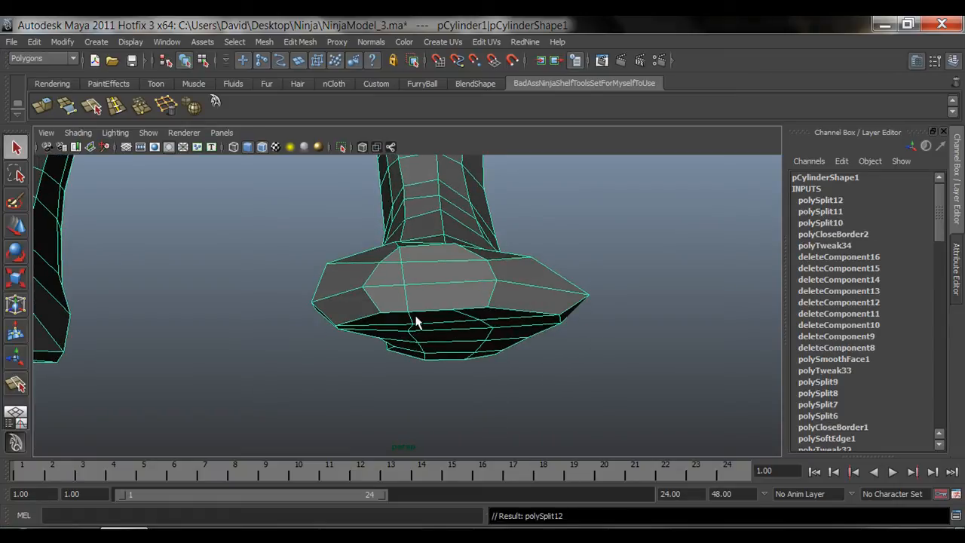
{"action": "key", "text": "y"}
{"action": "left_click_drag", "start_coordinate": [465, 307], "coordinate": [430, 375], "text": "alt"}
{"action": "left_click", "coordinate": [478, 359]}
{"action": "key", "text": "q"}
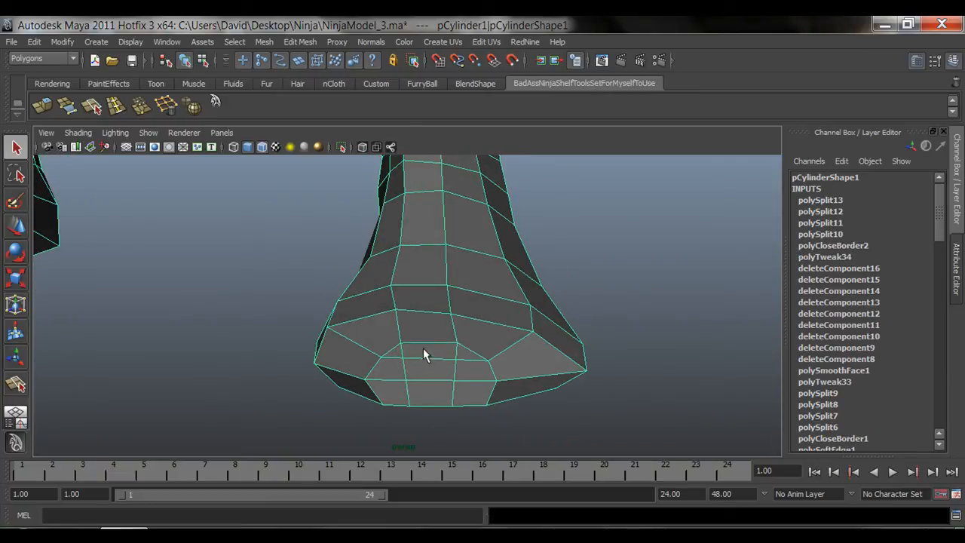
Select the central face of the toe cap, move it along the foot's length and rescale it to round the tip
{"action": "left_click_drag", "start_coordinate": [451, 384], "coordinate": [388, 344], "text": "alt"}
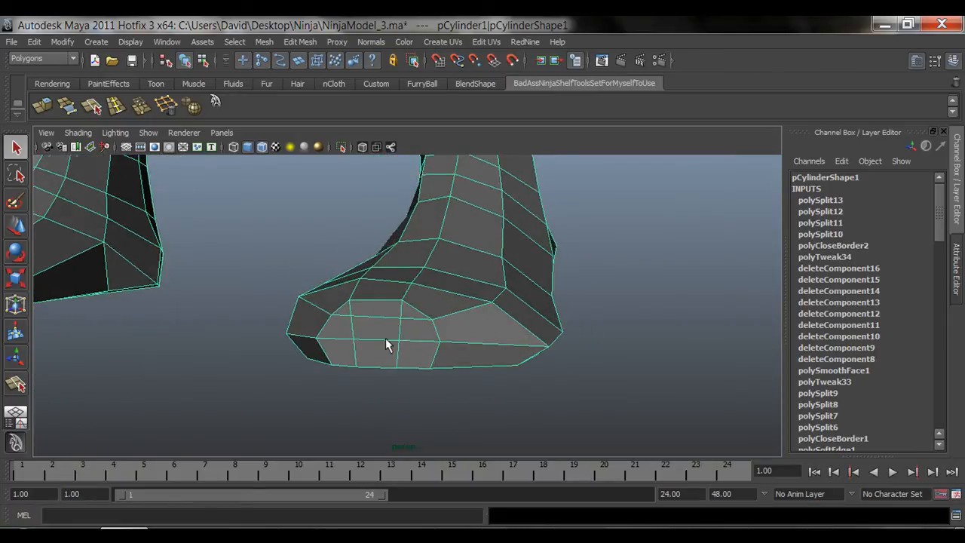
{"action": "right_click_drag", "start_coordinate": [392, 277], "coordinate": [383, 313]}
{"action": "left_click", "coordinate": [381, 324]}
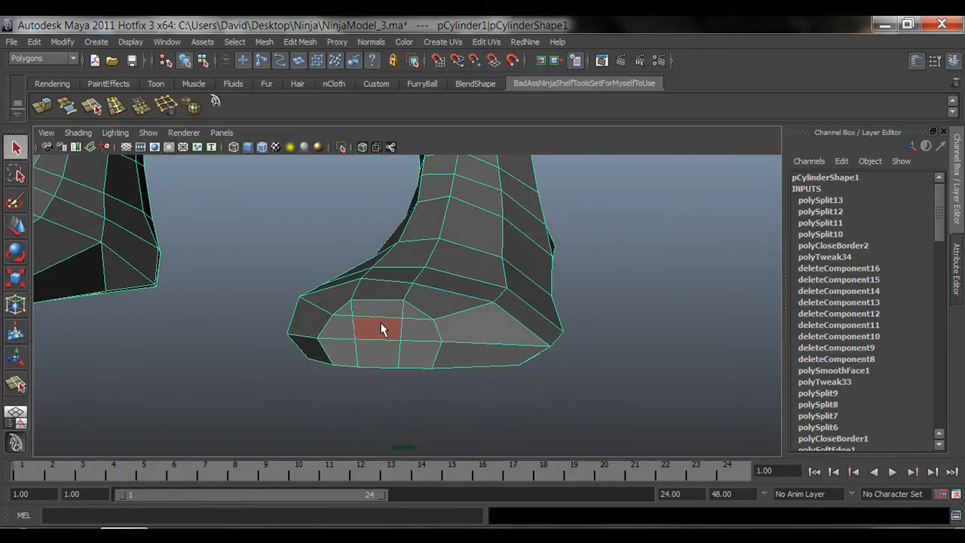
{"action": "left_click_drag", "start_coordinate": [380, 324], "coordinate": [354, 359], "text": "alt"}
{"action": "key", "text": "w"}
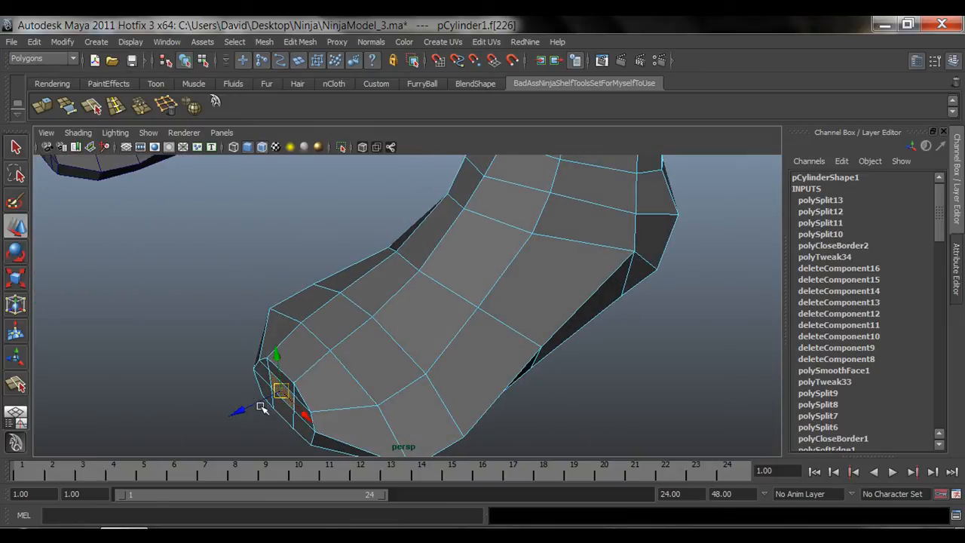
{"action": "left_click_drag", "start_coordinate": [256, 402], "coordinate": [444, 430]}
{"action": "key", "text": "r"}
{"action": "left_click_drag", "start_coordinate": [343, 392], "coordinate": [429, 346]}
{"action": "key", "text": "w"}
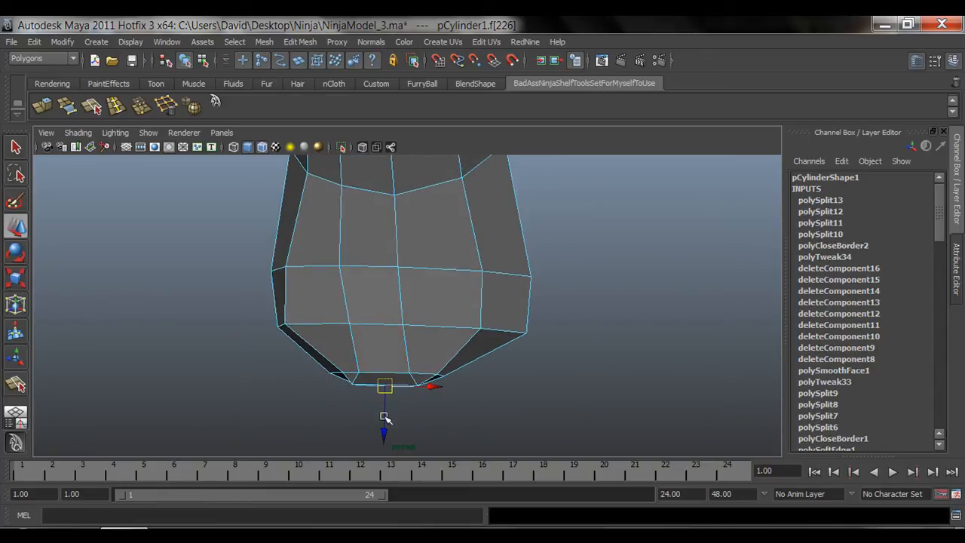
Select the two upper vertices at the tip of the toe cap and scale them slightly apart widthwise
{"action": "right_click_drag", "start_coordinate": [417, 277], "coordinate": [369, 279]}
{"action": "key", "text": "q"}
{"action": "left_click", "coordinate": [409, 373]}
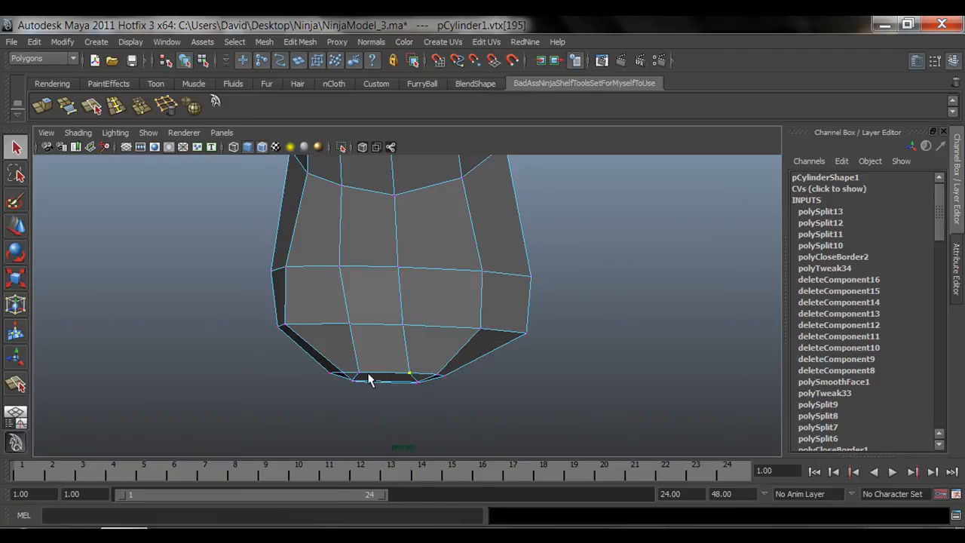
{"action": "key", "text": "r"}
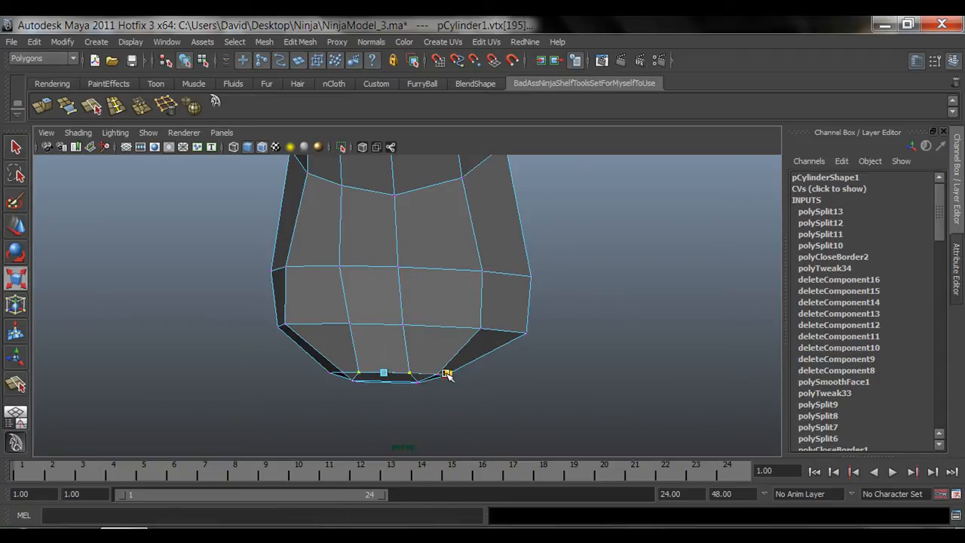
{"action": "left_click_drag", "start_coordinate": [447, 374], "coordinate": [456, 374]}
{"action": "key", "text": "q"}
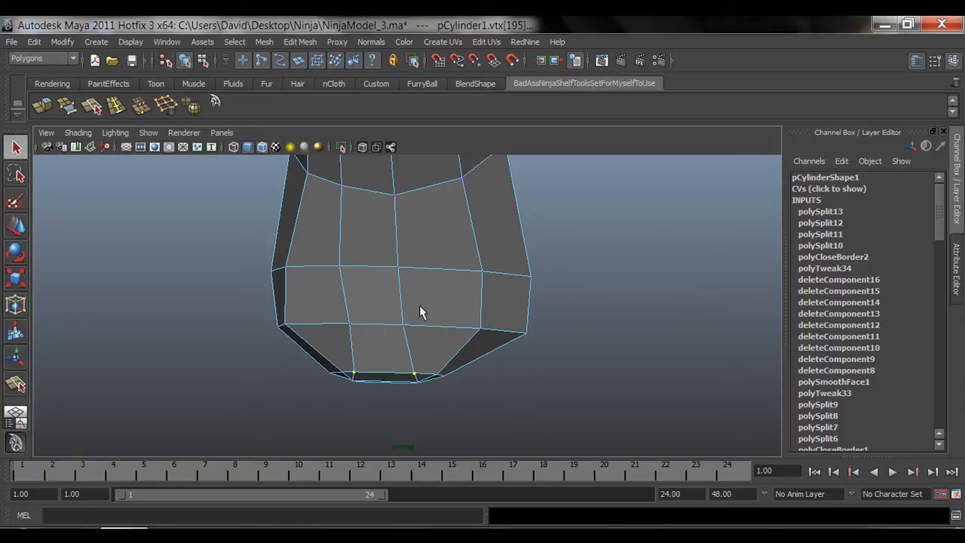
Shift the vertices of the lengthwise edge line on top of the foot sideways toward its outer side to even the spacing
{"action": "mouse_move", "coordinate": [419, 306]}
{"action": "left_mouse_down", "text": "alt"}
{"action": "mouse_move", "coordinate": [409, 325]}
{"action": "mouse_move", "coordinate": [419, 323]}
{"action": "mouse_move", "coordinate": [409, 320]}
{"action": "left_mouse_up", "text": "alt"}
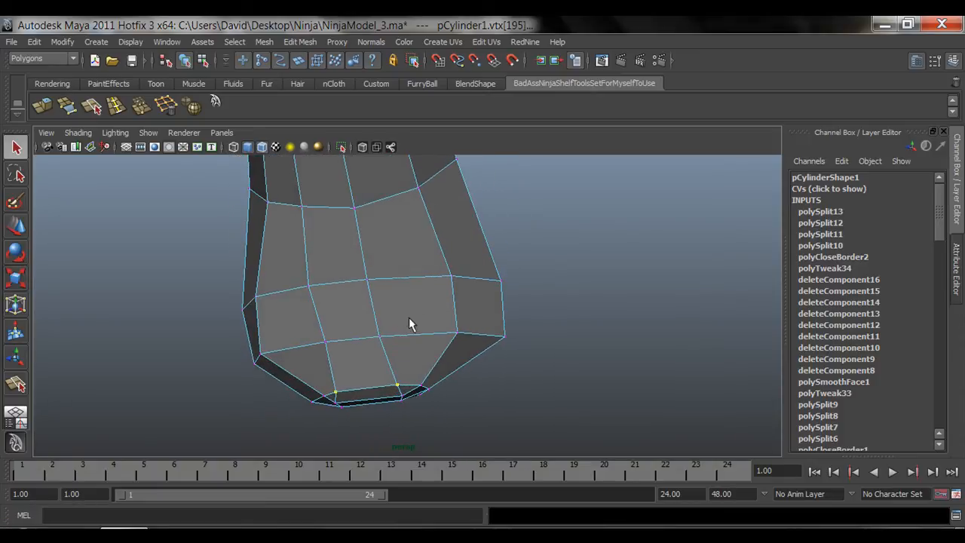
{"action": "left_click", "coordinate": [366, 280]}
{"action": "key", "text": "w"}
{"action": "left_click_drag", "start_coordinate": [396, 273], "coordinate": [425, 274]}
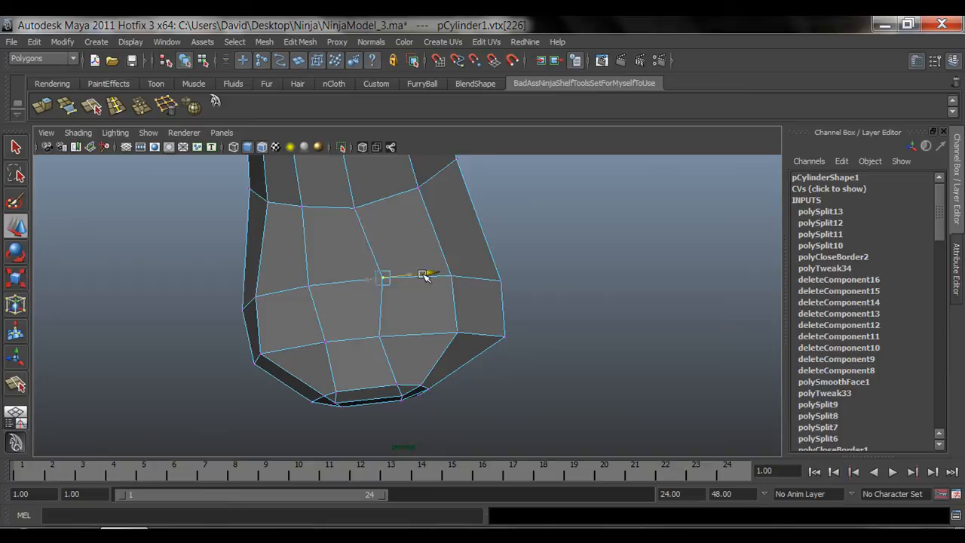
{"action": "left_click", "coordinate": [379, 335]}
{"action": "left_click_drag", "start_coordinate": [406, 335], "coordinate": [426, 333]}
{"action": "left_click_drag", "start_coordinate": [414, 235], "coordinate": [433, 332], "text": "alt"}
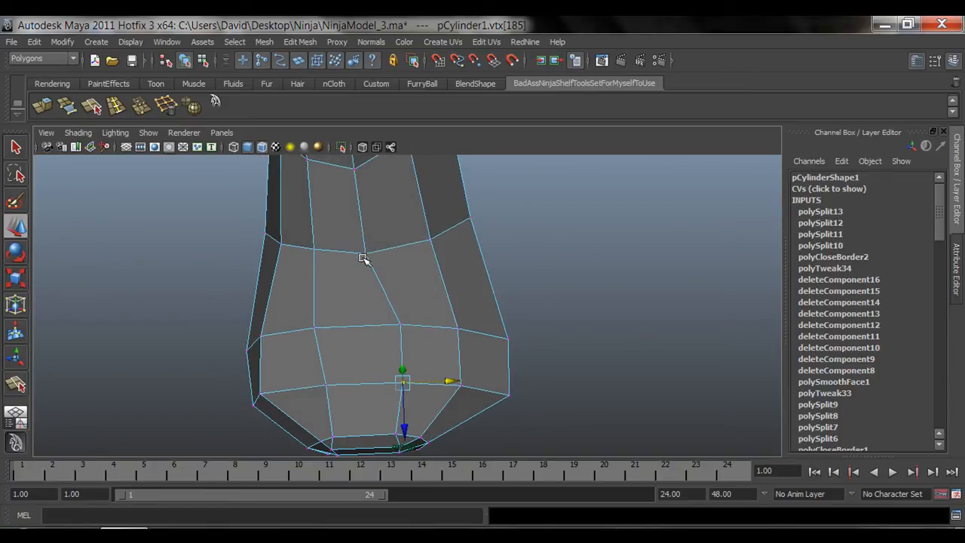
{"action": "left_click", "coordinate": [363, 259]}
{"action": "left_click", "coordinate": [363, 253]}
{"action": "left_click_drag", "start_coordinate": [389, 253], "coordinate": [445, 293]}
{"action": "left_click", "coordinate": [403, 292]}
{"action": "left_click_drag", "start_coordinate": [510, 385], "coordinate": [450, 332], "text": "alt"}
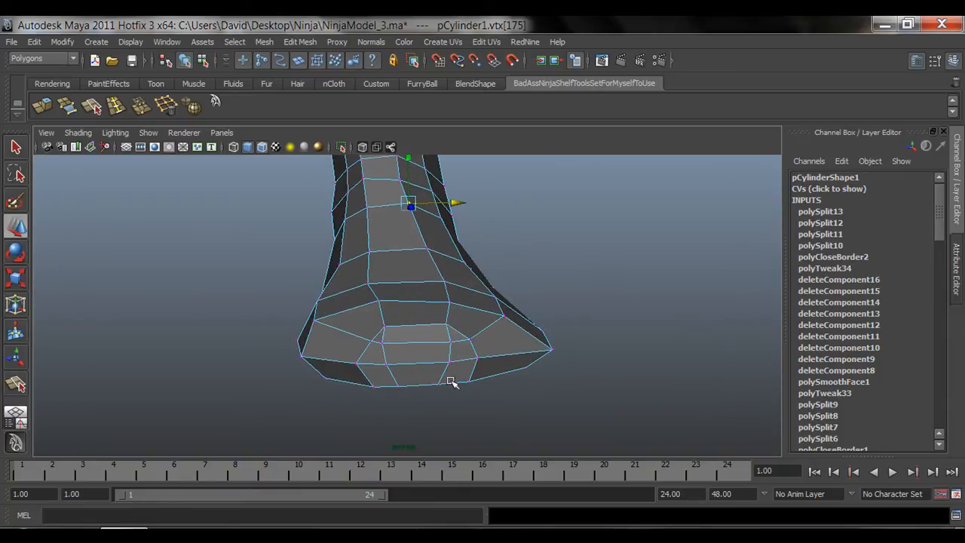
Return the body mesh to object mode and clear the selection
{"action": "left_click_drag", "start_coordinate": [451, 382], "coordinate": [394, 277], "text": "alt"}
{"action": "right_click_drag", "start_coordinate": [394, 277], "coordinate": [413, 299]}
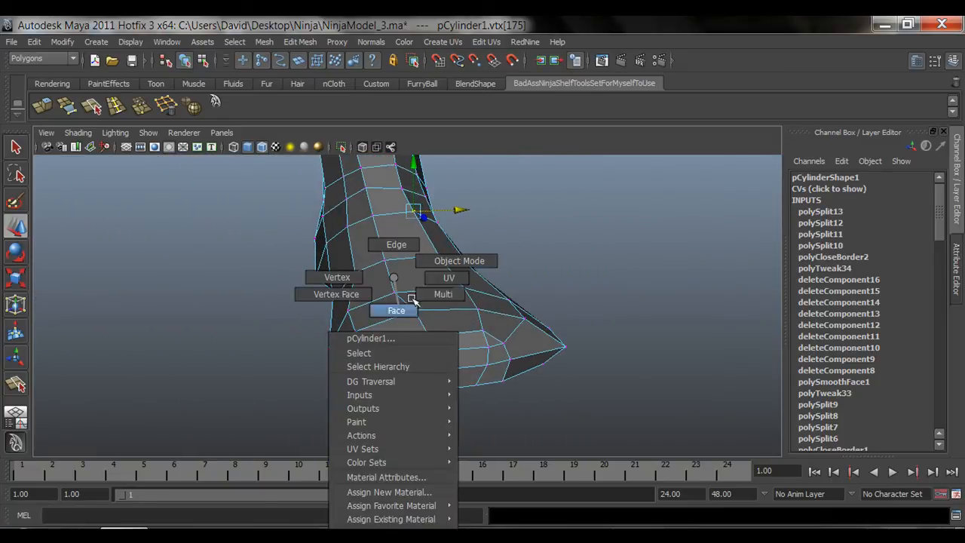
{"action": "right_click_drag", "start_coordinate": [451, 263], "coordinate": [453, 263]}
{"action": "left_click_drag", "start_coordinate": [452, 263], "coordinate": [489, 273], "text": "alt"}
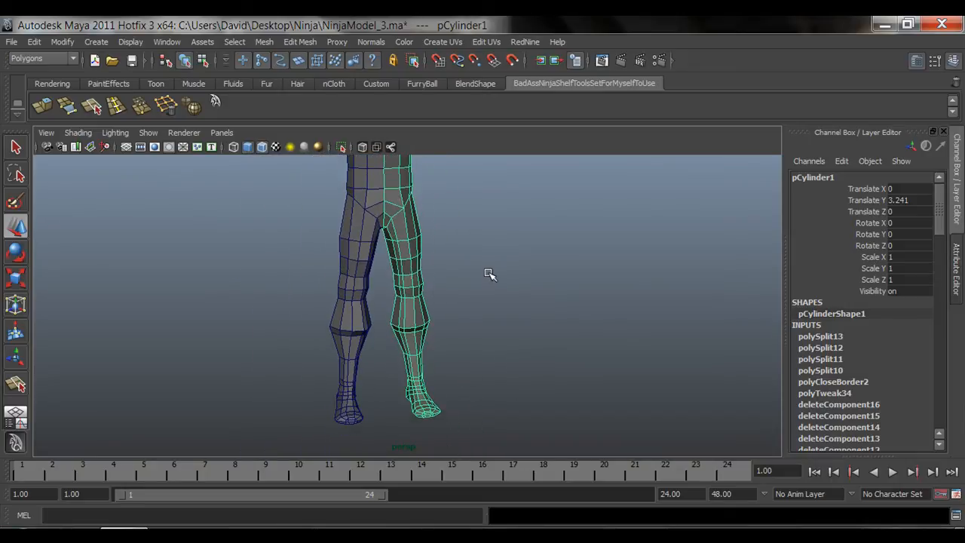
{"action": "left_click", "coordinate": [523, 264]}
{"action": "middle_click_drag", "start_coordinate": [523, 264], "coordinate": [512, 385], "text": "alt"}
{"action": "left_click_drag", "start_coordinate": [512, 385], "coordinate": [553, 322], "text": "alt"}
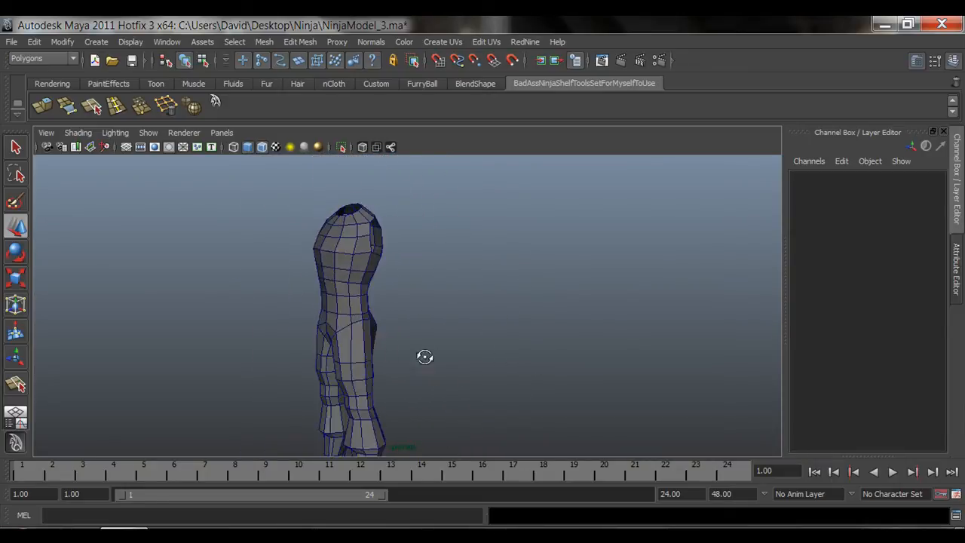
Compare the torso mesh with the shoulders and outstretched arm of the front reference sketch
{"action": "key", "text": "space"}
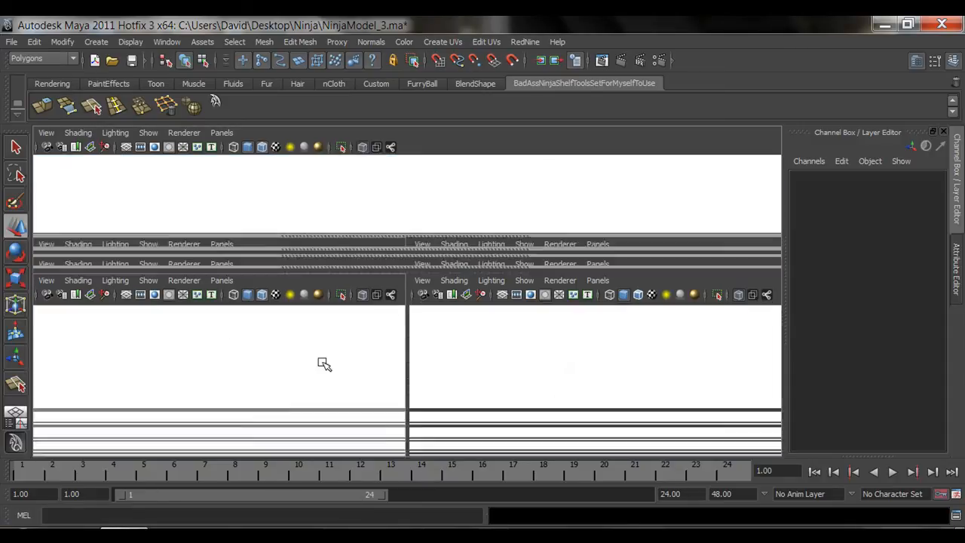
{"action": "key", "text": "space"}
{"action": "left_click", "coordinate": [398, 361]}
{"action": "scroll", "coordinate": [398, 361], "scroll_direction": "down", "scroll_amount": 5}
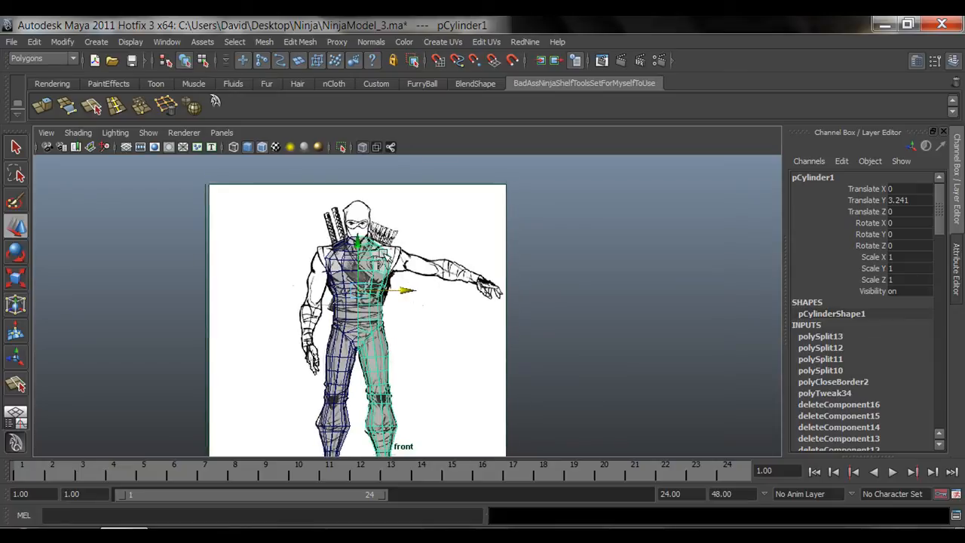
{"action": "scroll", "coordinate": [453, 270], "scroll_direction": "up", "scroll_amount": 2}
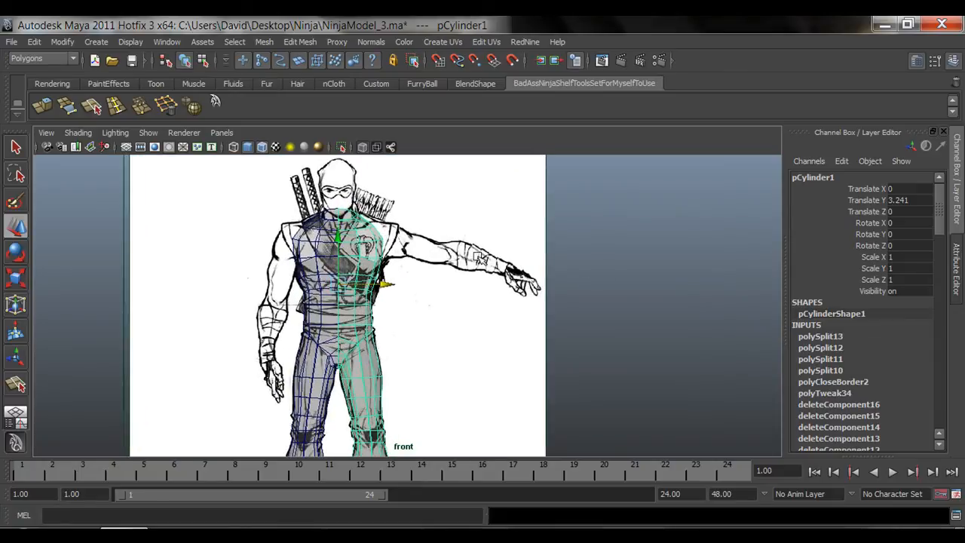
{"action": "scroll", "coordinate": [497, 271], "scroll_direction": "up", "scroll_amount": 3}
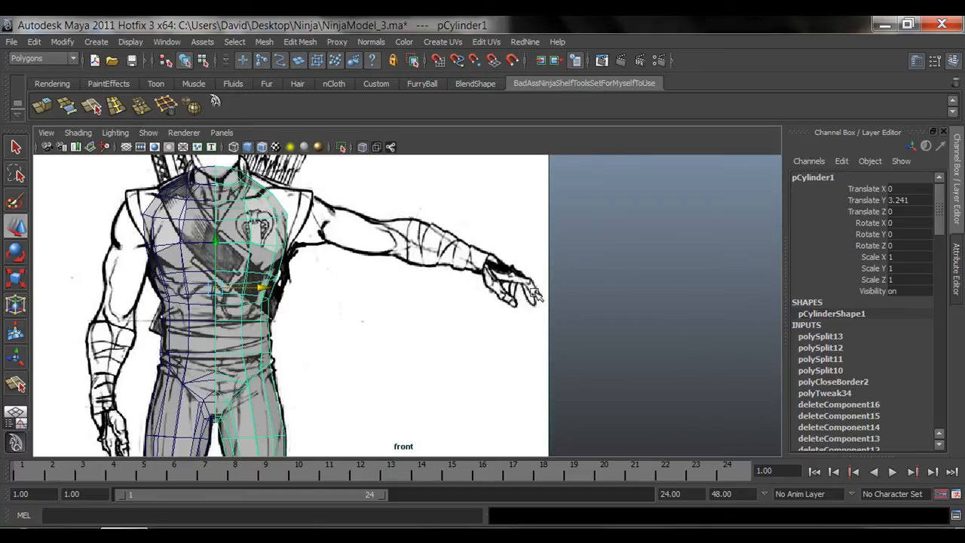
{"action": "middle_click_drag", "start_coordinate": [534, 292], "coordinate": [497, 315], "text": "alt"}
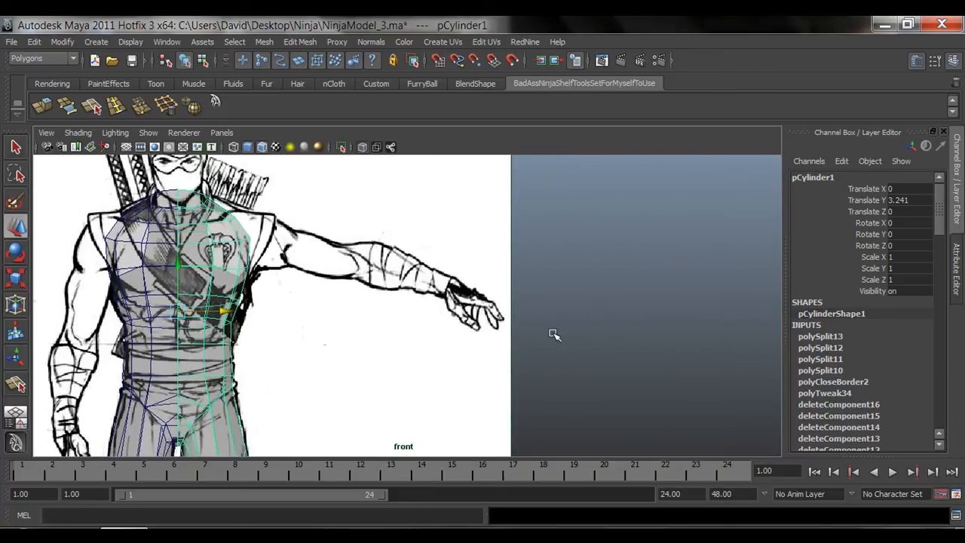
{"action": "middle_click_drag", "start_coordinate": [203, 333], "coordinate": [347, 354], "text": "alt"}
{"action": "middle_click_drag", "start_coordinate": [300, 260], "coordinate": [328, 295], "text": "alt"}
Examine the torso's shoulder area and open neck hole in the perspective view
{"action": "key", "text": "space"}
{"action": "key", "text": "space"}
{"action": "middle_click_drag", "start_coordinate": [347, 329], "coordinate": [336, 344], "text": "alt"}
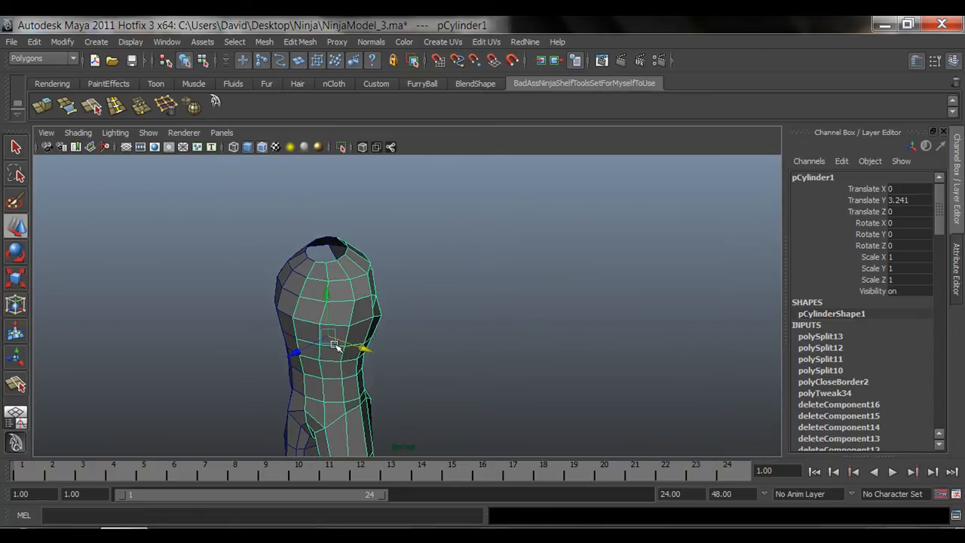
{"action": "left_click_drag", "start_coordinate": [337, 345], "coordinate": [426, 334], "text": "alt"}
{"action": "middle_click_drag", "start_coordinate": [349, 341], "coordinate": [416, 299], "text": "alt"}
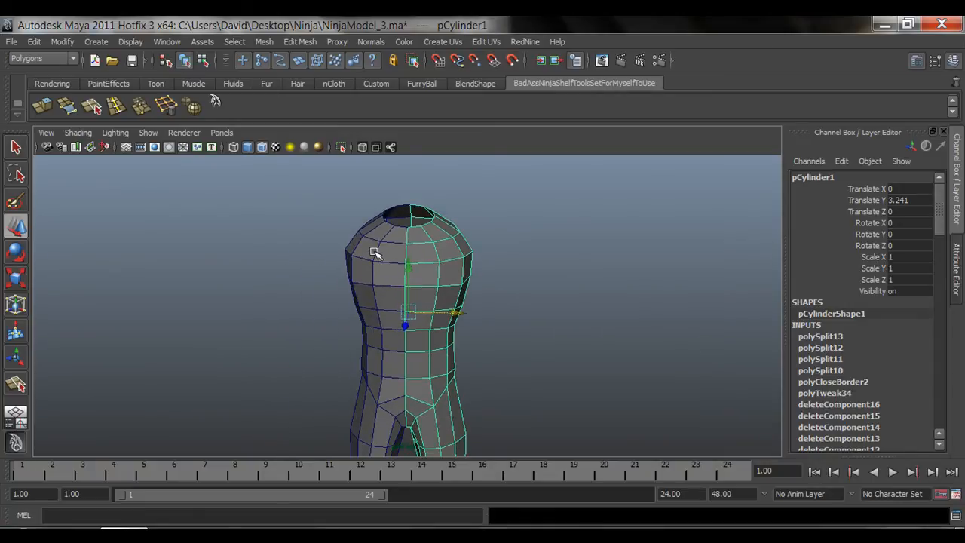
{"action": "key", "text": "ctrl+shift+d"}
{"action": "left_click", "coordinate": [551, 324]}
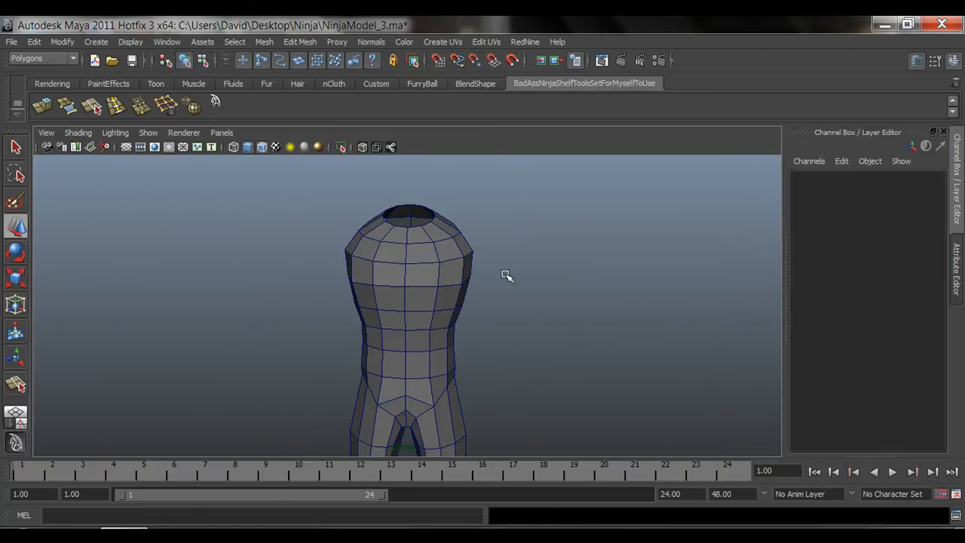
{"action": "middle_click_drag", "start_coordinate": [506, 273], "coordinate": [430, 394], "text": "alt"}
{"action": "right_click_drag", "start_coordinate": [430, 394], "coordinate": [526, 412], "text": "alt"}
{"action": "middle_click_drag", "start_coordinate": [525, 412], "coordinate": [431, 400], "text": "alt"}
{"action": "right_click_drag", "start_coordinate": [432, 401], "coordinate": [434, 349], "text": "alt"}
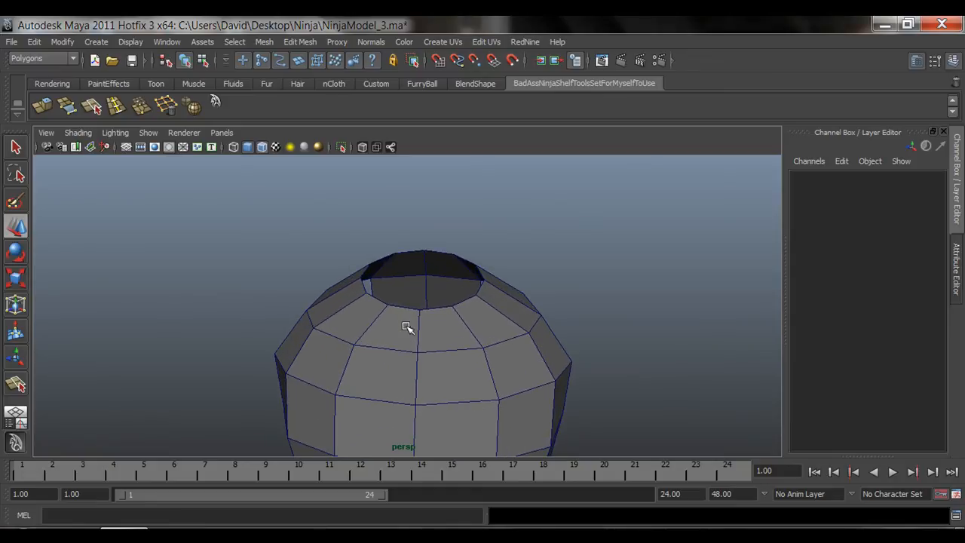
{"action": "middle_click_drag", "start_coordinate": [447, 292], "coordinate": [434, 364], "text": "alt"}
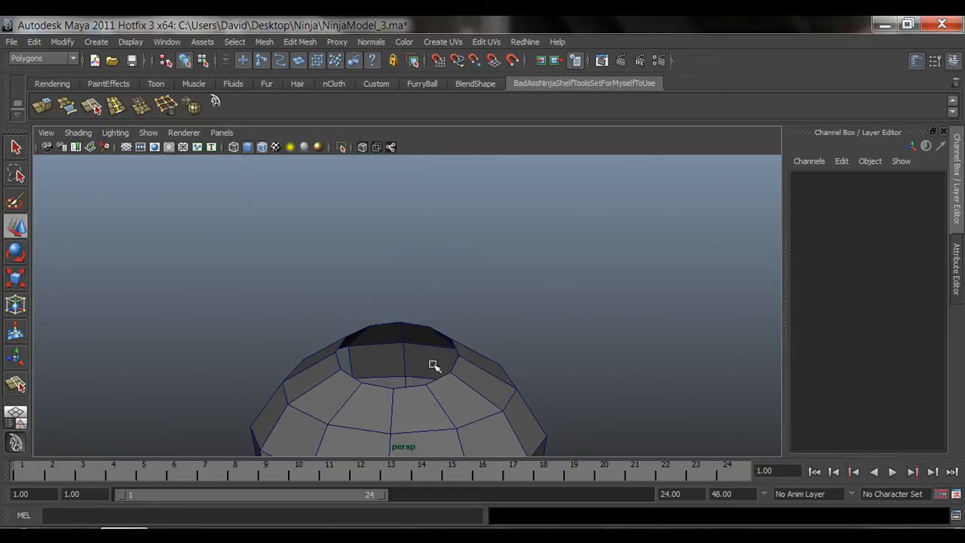
{"action": "right_click_drag", "start_coordinate": [462, 319], "coordinate": [380, 358], "text": "alt"}
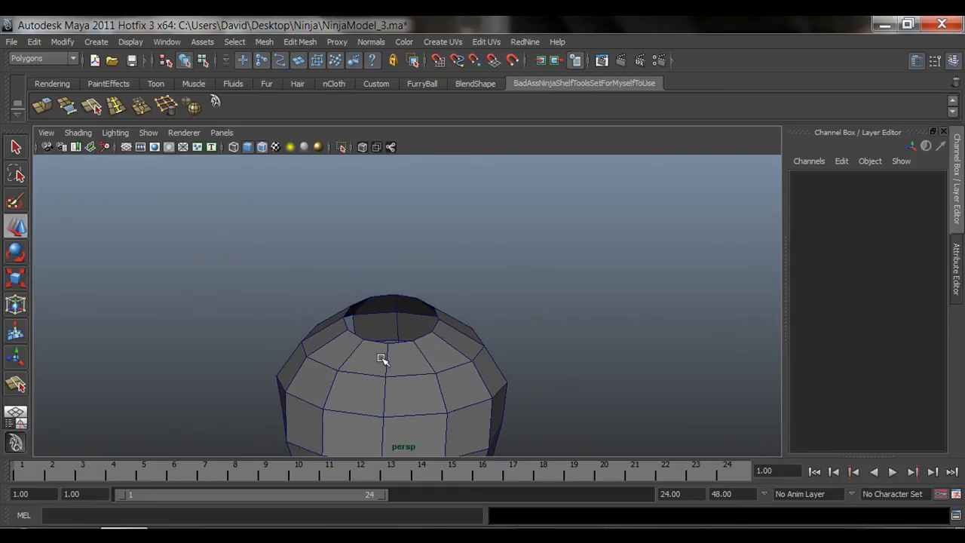
{"action": "key", "text": "space"}
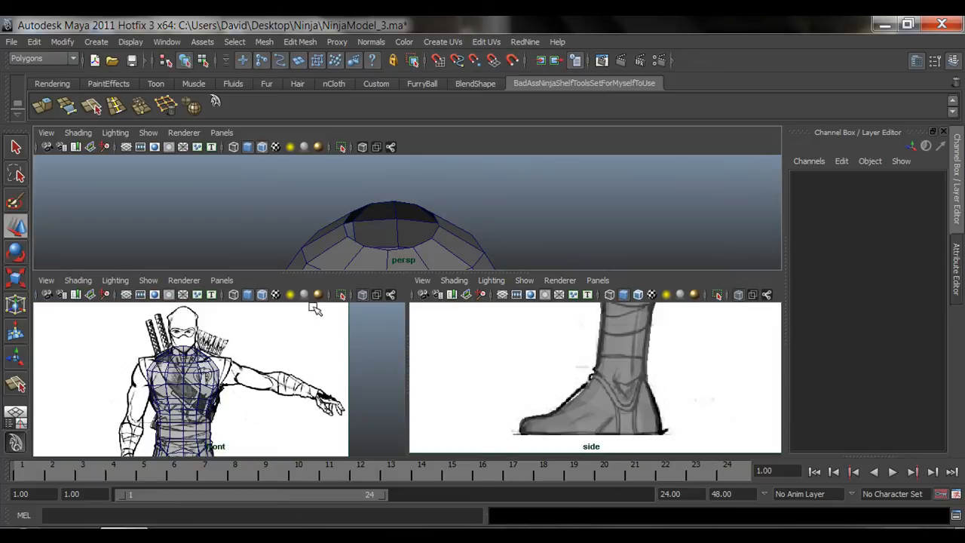
{"action": "key", "text": "space"}
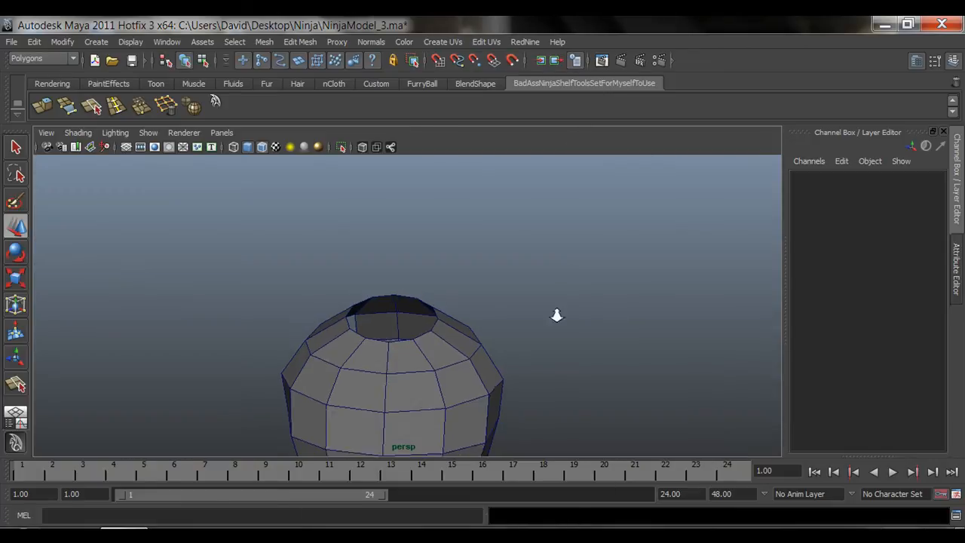
{"action": "right_click_drag", "start_coordinate": [557, 314], "coordinate": [490, 369], "text": "alt"}
{"action": "middle_click_drag", "start_coordinate": [491, 369], "coordinate": [487, 265], "text": "alt"}
Apply Smooth to the modelled half of the body
{"action": "left_click", "coordinate": [433, 303]}
{"action": "right_click_drag", "start_coordinate": [528, 350], "coordinate": [369, 315], "text": "alt"}
{"action": "left_click_drag", "start_coordinate": [369, 315], "coordinate": [482, 341], "text": "alt"}
{"action": "left_click", "coordinate": [194, 110]}
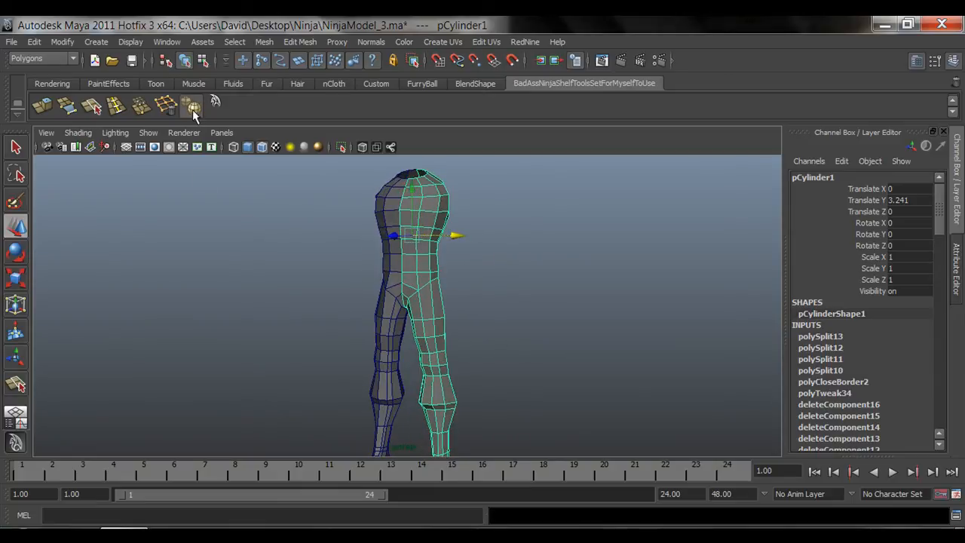
{"action": "left_click", "coordinate": [556, 229]}
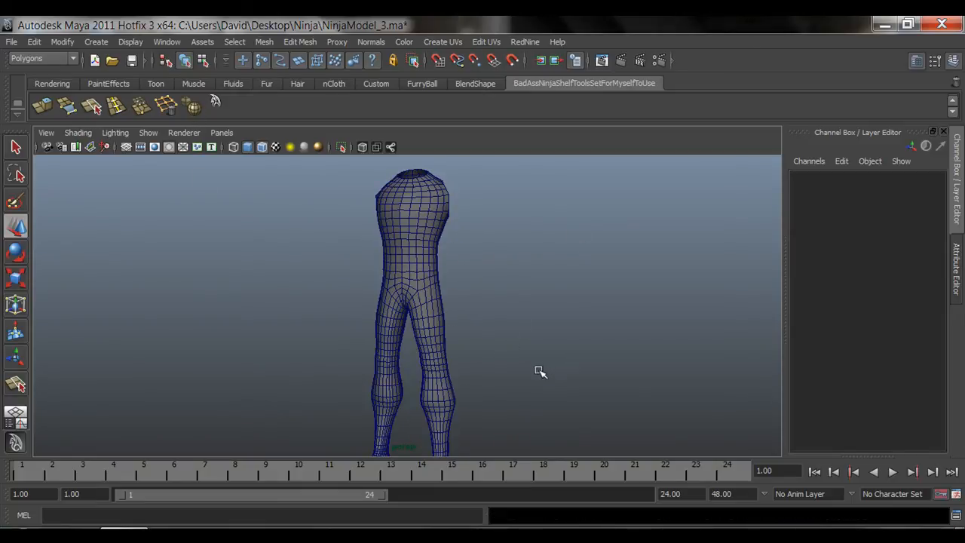
{"action": "middle_click_drag", "start_coordinate": [540, 370], "coordinate": [534, 321], "text": "alt"}
Hide the wireframe on the shaded models and inspect the smoothed body from several sides
{"action": "left_click", "coordinate": [262, 147]}
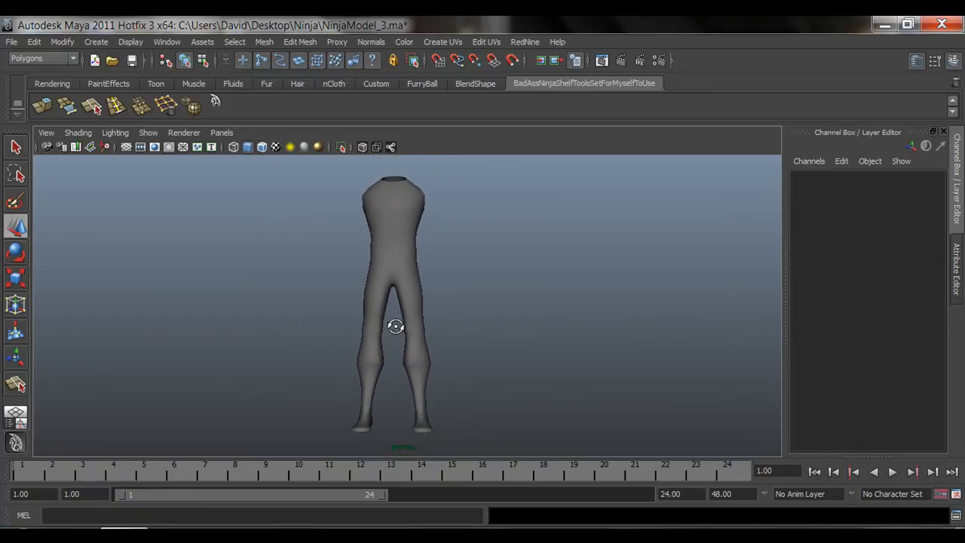
{"action": "mouse_move", "coordinate": [437, 321]}
{"action": "left_mouse_down", "text": "alt"}
{"action": "mouse_move", "coordinate": [622, 321]}
{"action": "mouse_move", "coordinate": [425, 317]}
{"action": "left_mouse_up", "text": "alt"}
{"action": "left_click_drag", "start_coordinate": [296, 313], "coordinate": [438, 339], "text": "alt"}
{"action": "middle_click_drag", "start_coordinate": [454, 288], "coordinate": [448, 321], "text": "alt"}
{"action": "right_click_drag", "start_coordinate": [447, 321], "coordinate": [513, 327], "text": "alt"}
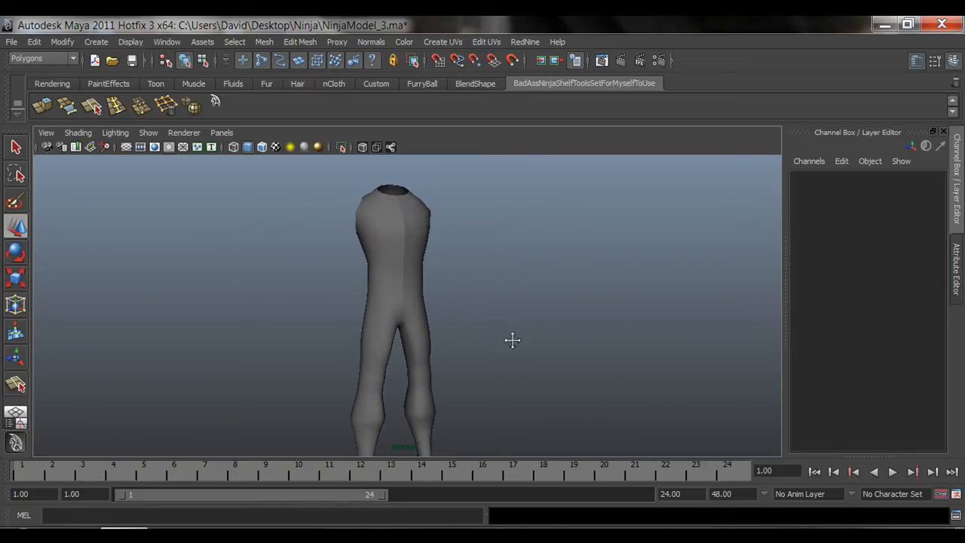
{"action": "left_click_drag", "start_coordinate": [513, 340], "coordinate": [407, 339], "text": "alt"}
{"action": "left_click", "coordinate": [383, 277]}
Undo the smoothing of the body mesh
{"action": "key", "text": "ctrl+z"}
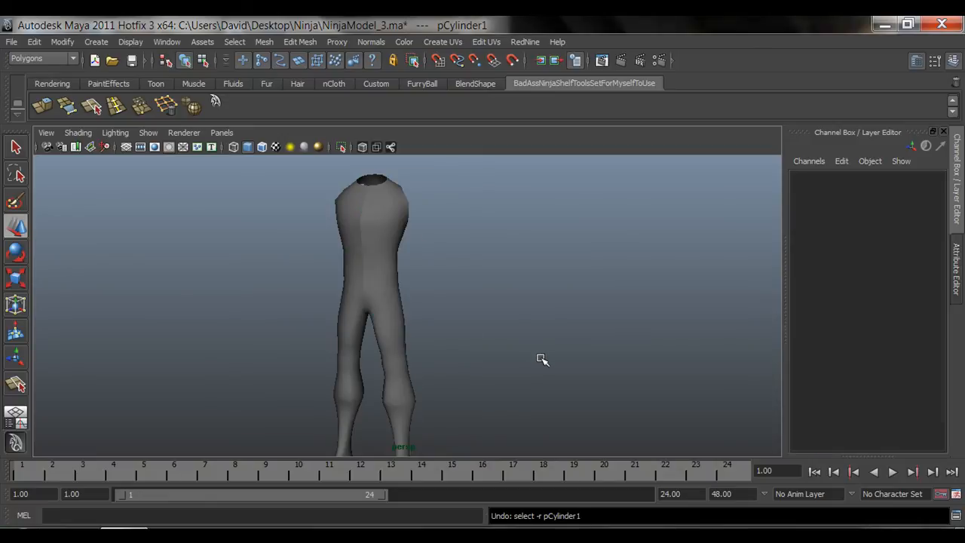
{"action": "left_click", "coordinate": [410, 274]}
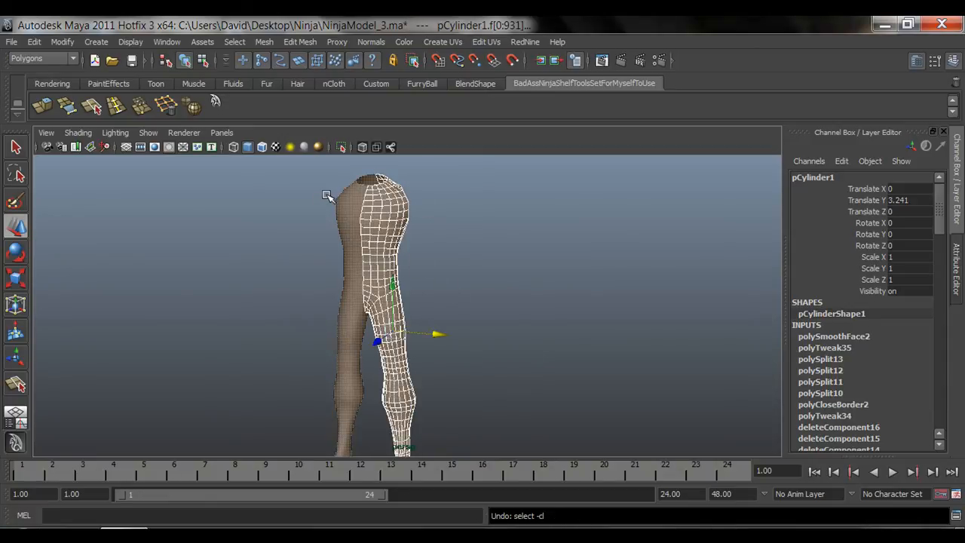
{"action": "middle_click_drag", "start_coordinate": [439, 378], "coordinate": [457, 362], "text": "alt"}
{"action": "left_click_drag", "start_coordinate": [456, 361], "coordinate": [324, 369], "text": "alt"}
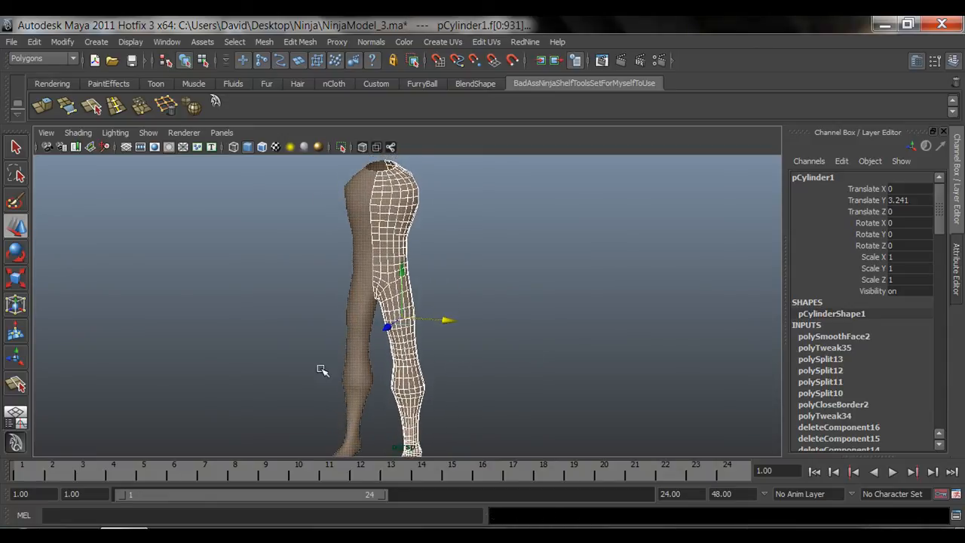
{"action": "key", "text": "ctrl+z"}
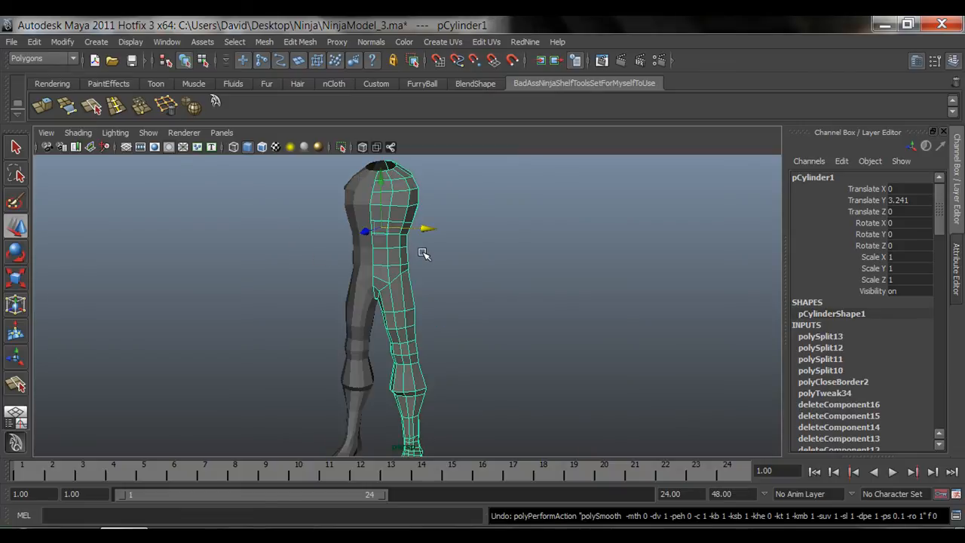
Deselect the body half and examine the complete low-poly body from the front
{"action": "left_click_drag", "start_coordinate": [438, 345], "coordinate": [435, 351], "text": "alt"}
{"action": "right_click_drag", "start_coordinate": [435, 351], "coordinate": [522, 384], "text": "alt"}
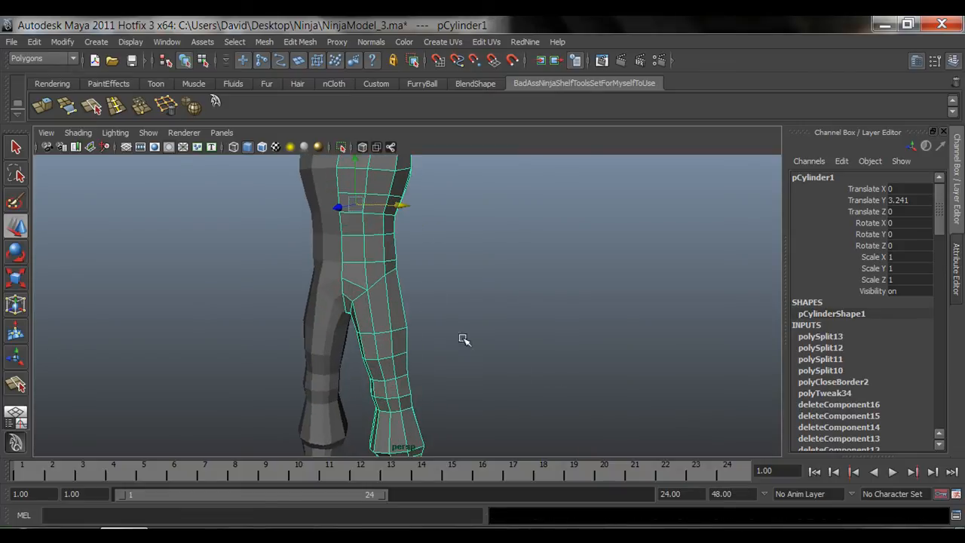
{"action": "key", "text": "q"}
{"action": "right_click_drag", "start_coordinate": [362, 291], "coordinate": [380, 277]}
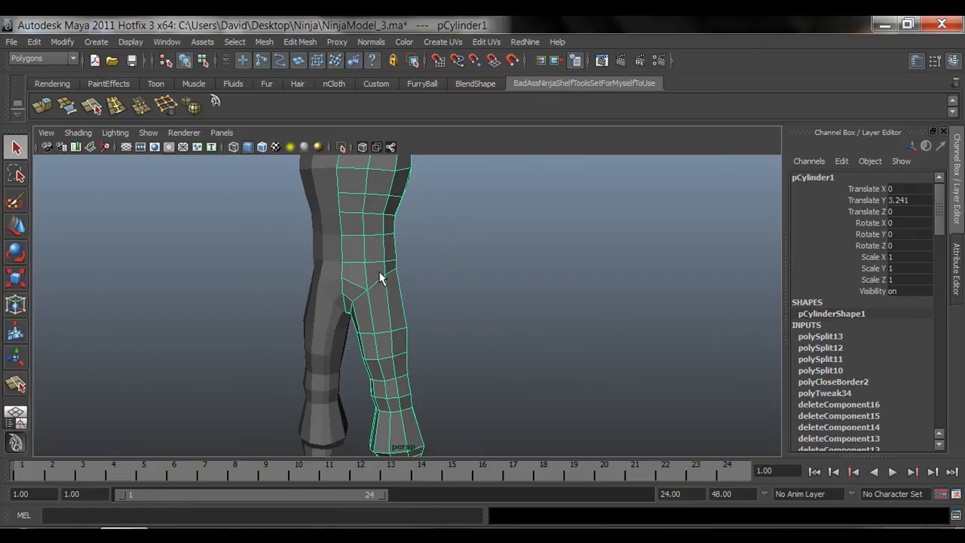
{"action": "right_click_drag", "start_coordinate": [527, 322], "coordinate": [484, 323], "text": "alt"}
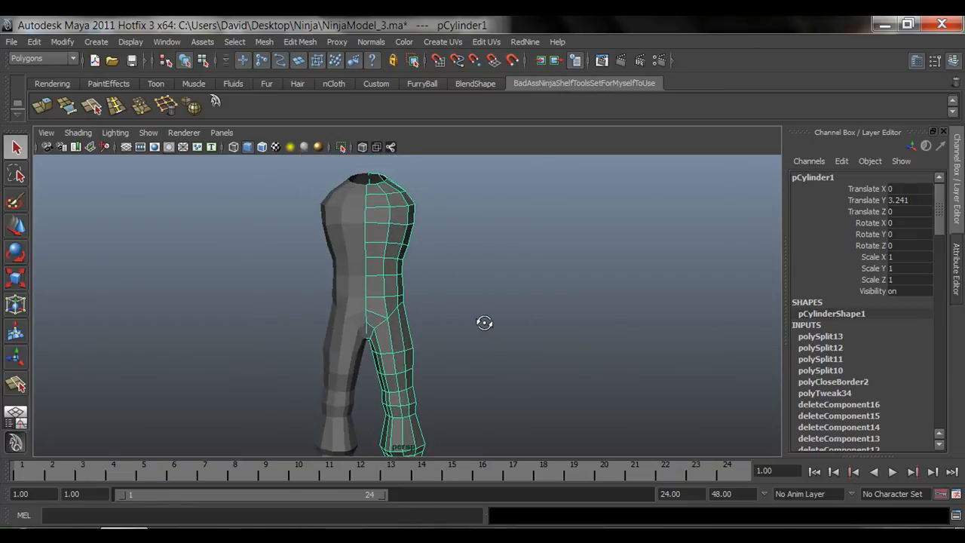
{"action": "left_click", "coordinate": [482, 330]}
{"action": "left_click_drag", "start_coordinate": [431, 374], "coordinate": [407, 357], "text": "alt"}
{"action": "right_click_drag", "start_coordinate": [417, 361], "coordinate": [442, 353], "text": "alt"}
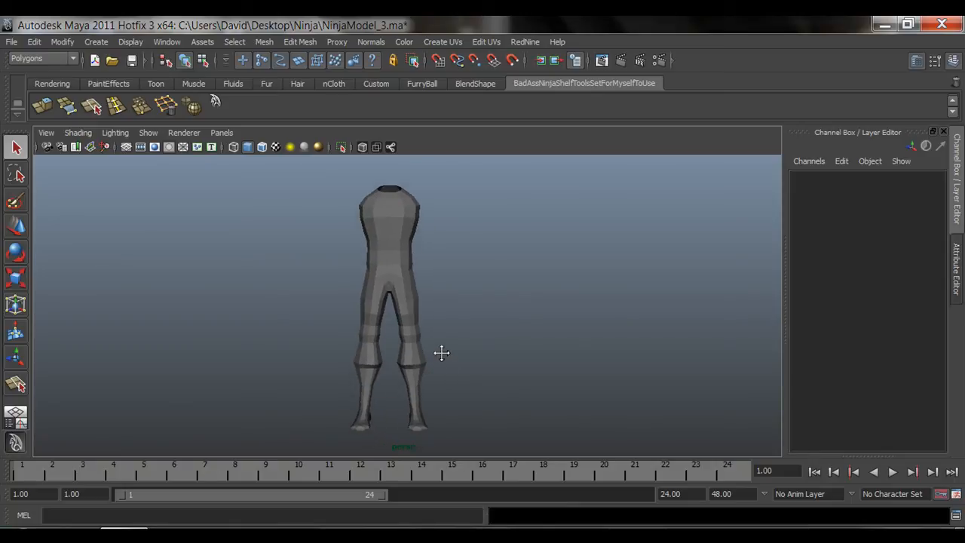